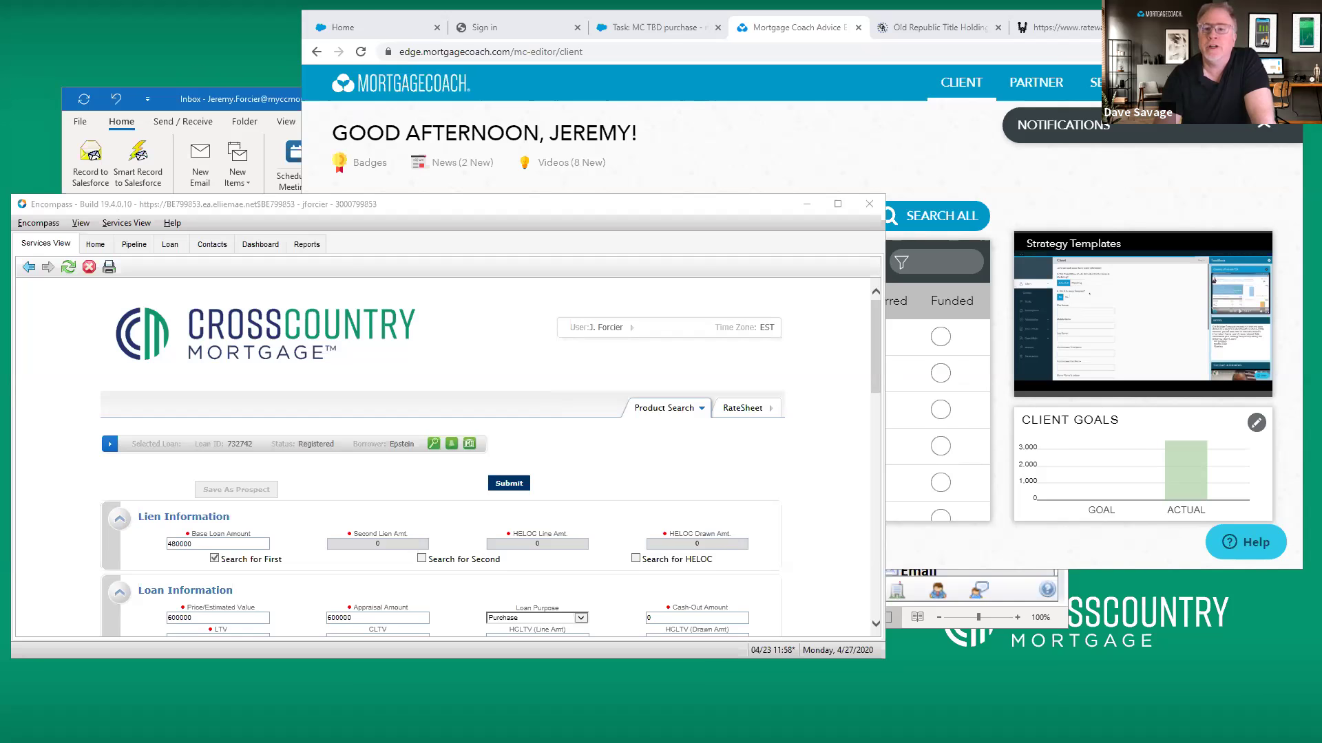
Open My Badges and check progress on the TCAs Created badge, now at Grand Master level
click(1096, 83)
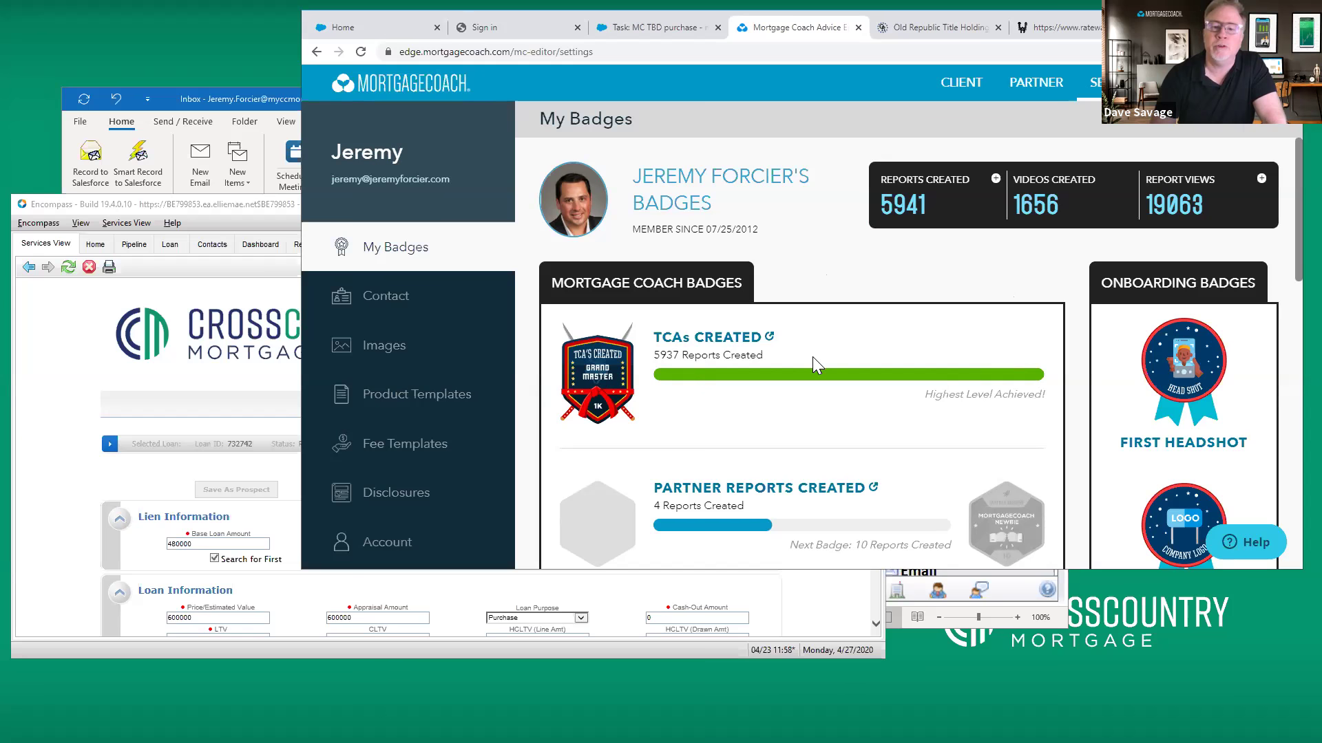
click(770, 338)
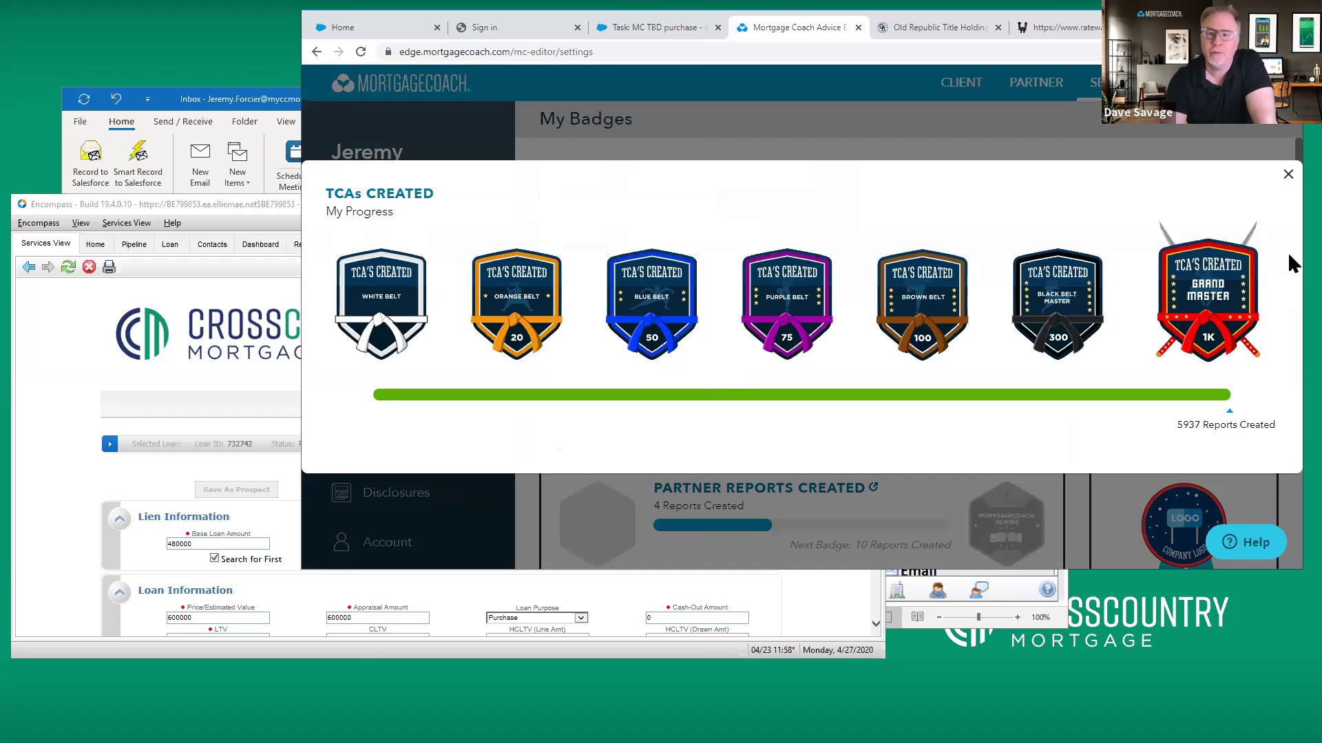
click(1286, 176)
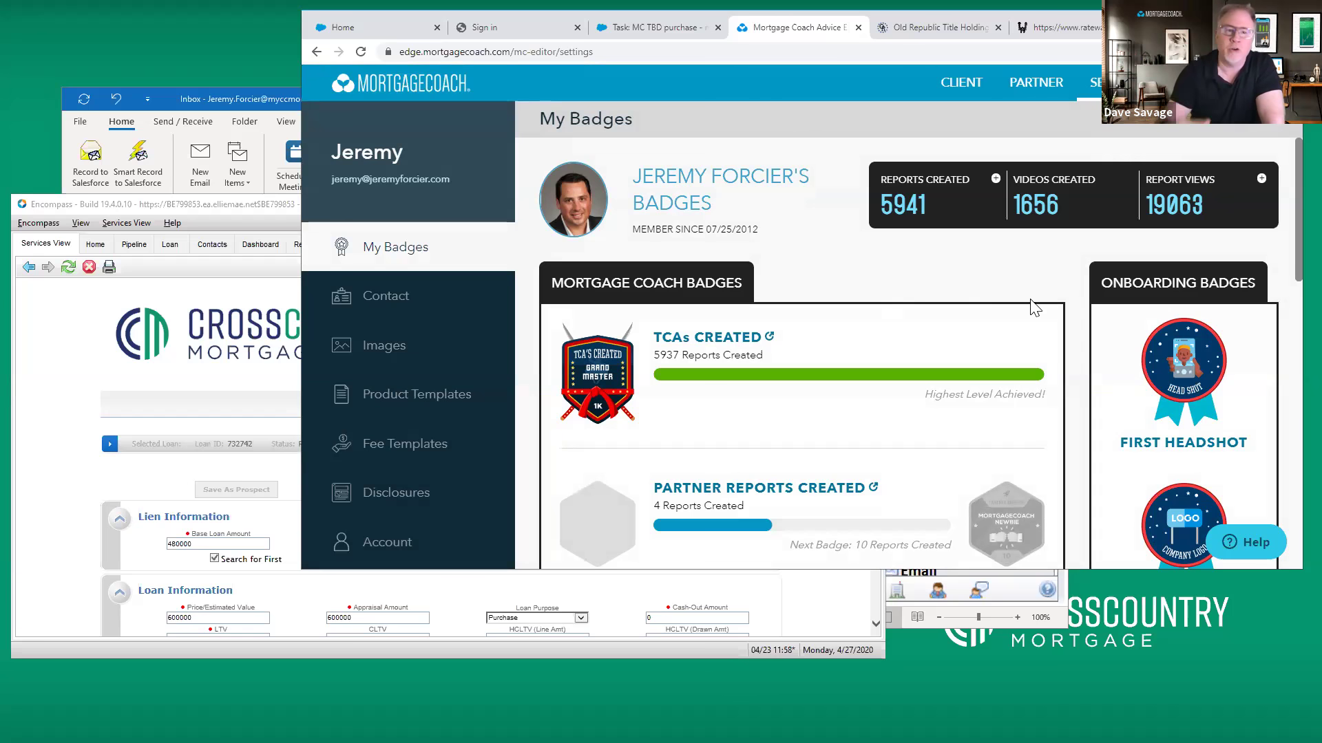
Enlarge the browser window and scroll through the badge list and account statistics
scroll(998, 296, down, 1)
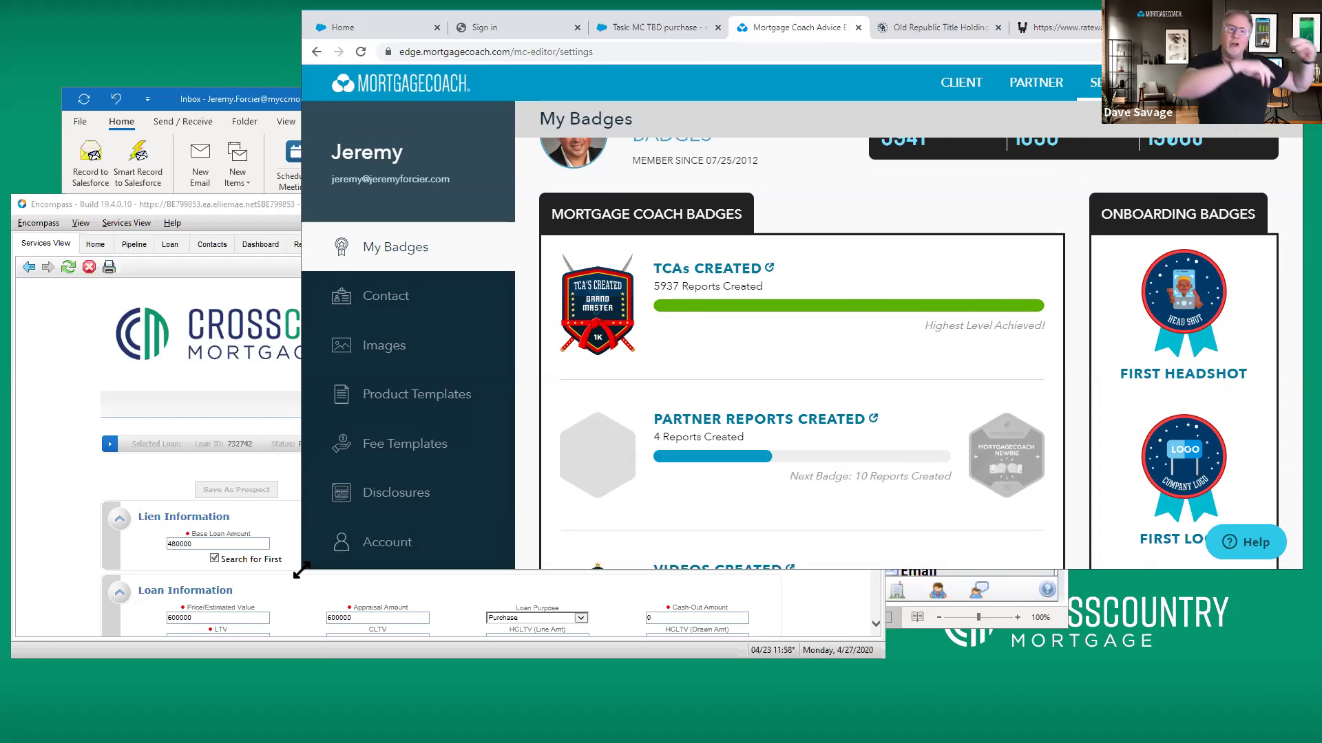
drag(301, 569, 116, 632)
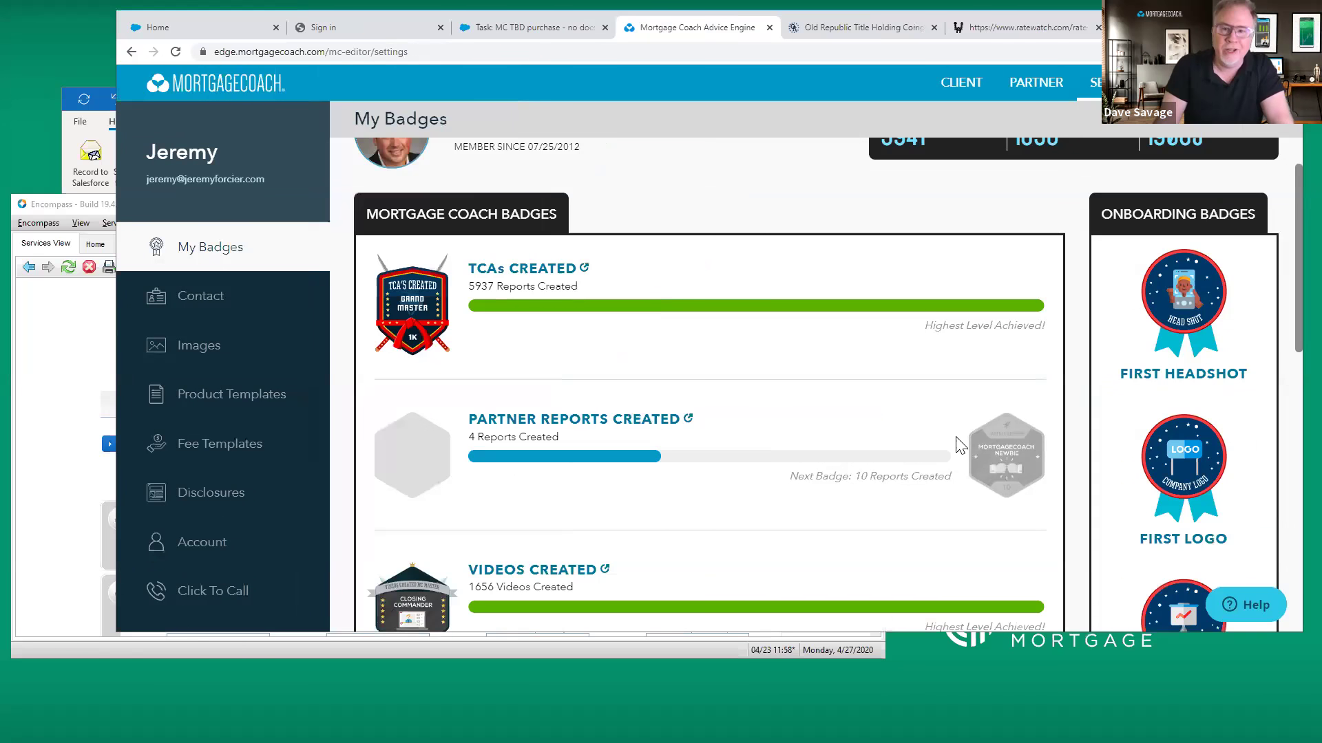
scroll(810, 410, up, 2)
scroll(819, 410, down, 2)
scroll(818, 405, down, 2)
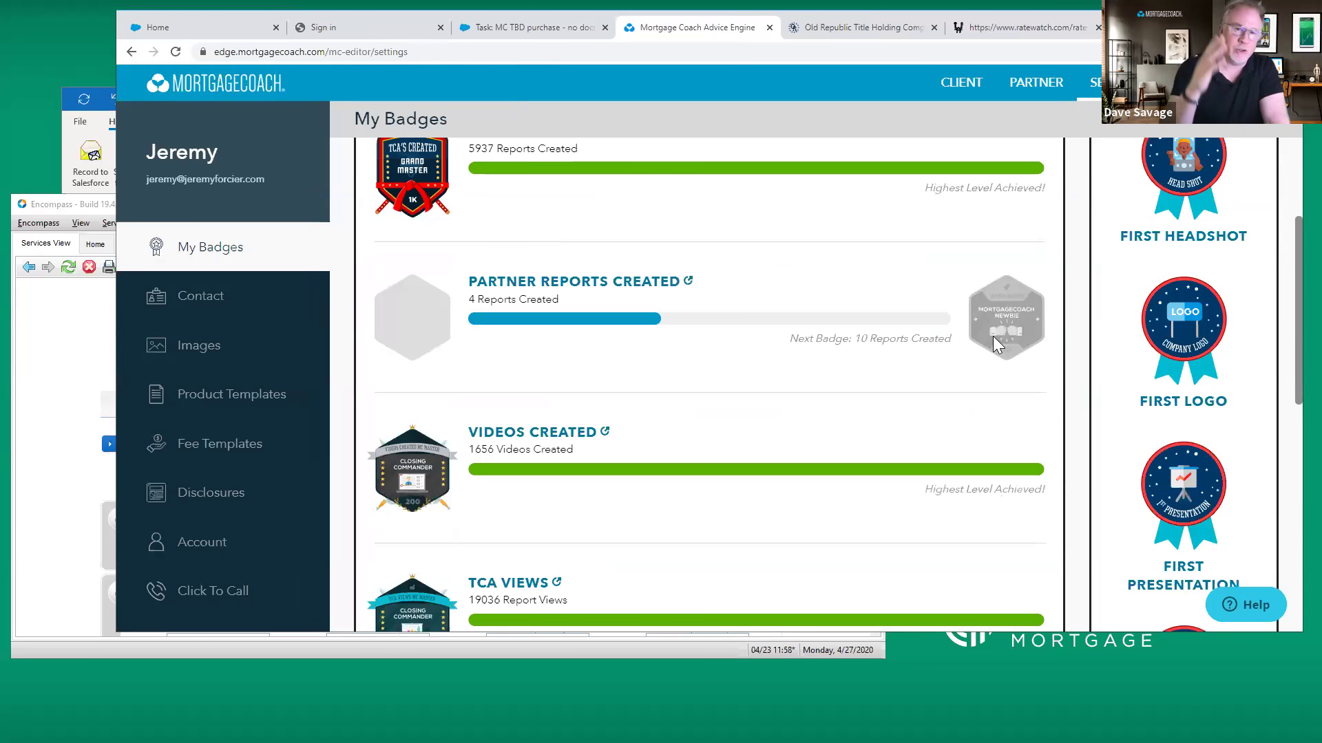
scroll(1148, 390, down, 1)
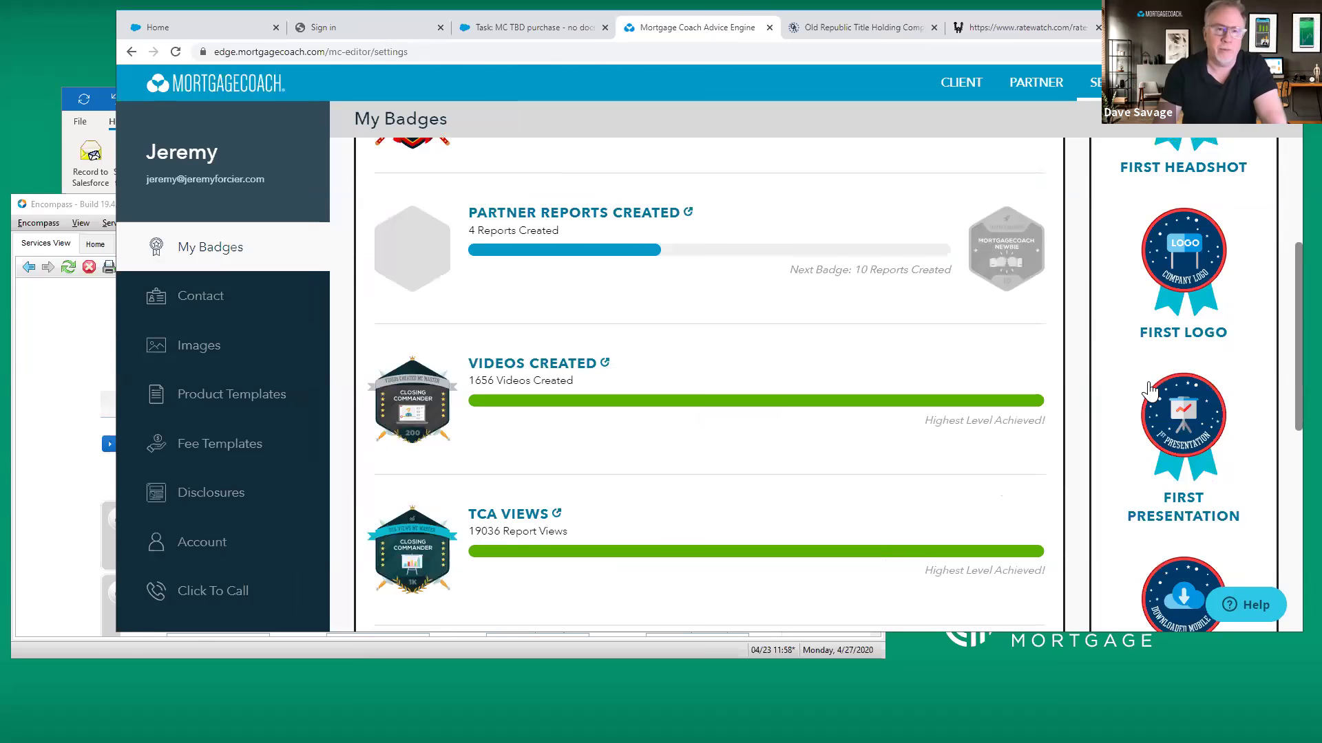
scroll(1148, 390, down, 1)
scroll(1149, 382, down, 1)
scroll(1149, 383, down, 2)
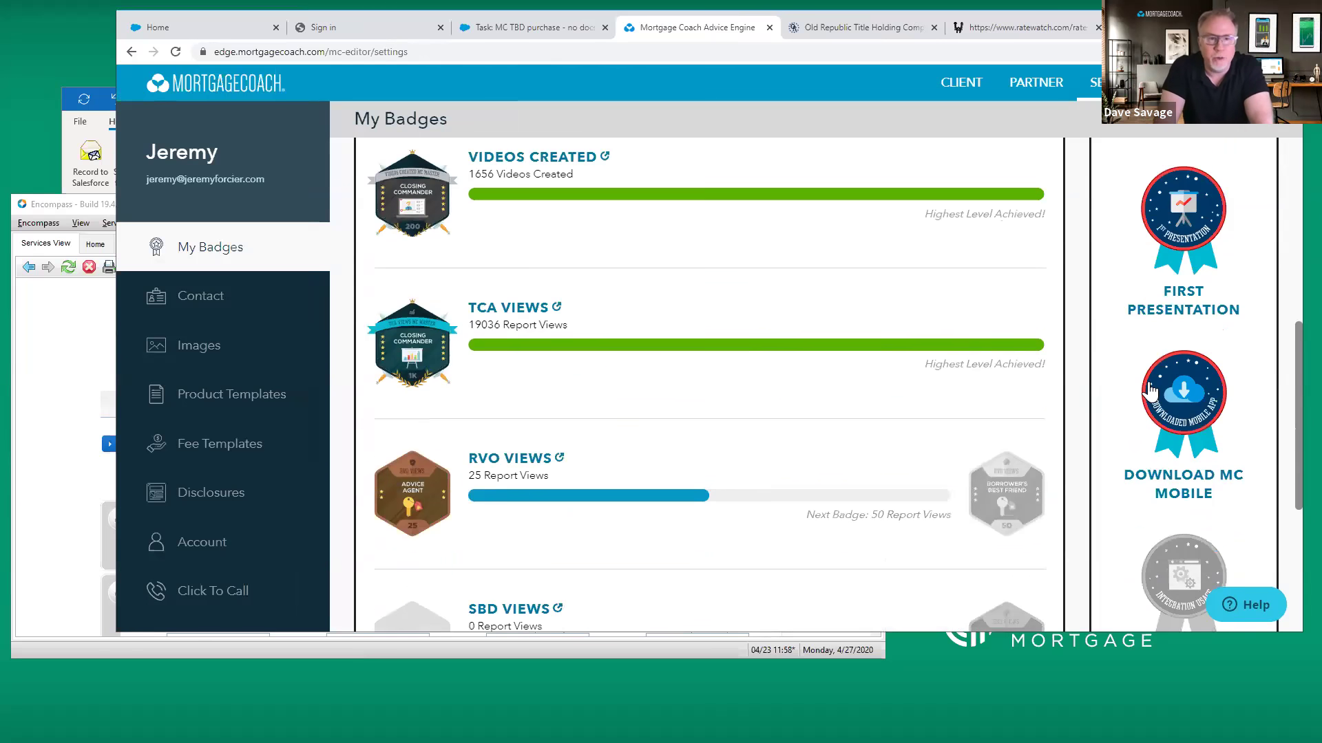
scroll(1148, 385, up, 9)
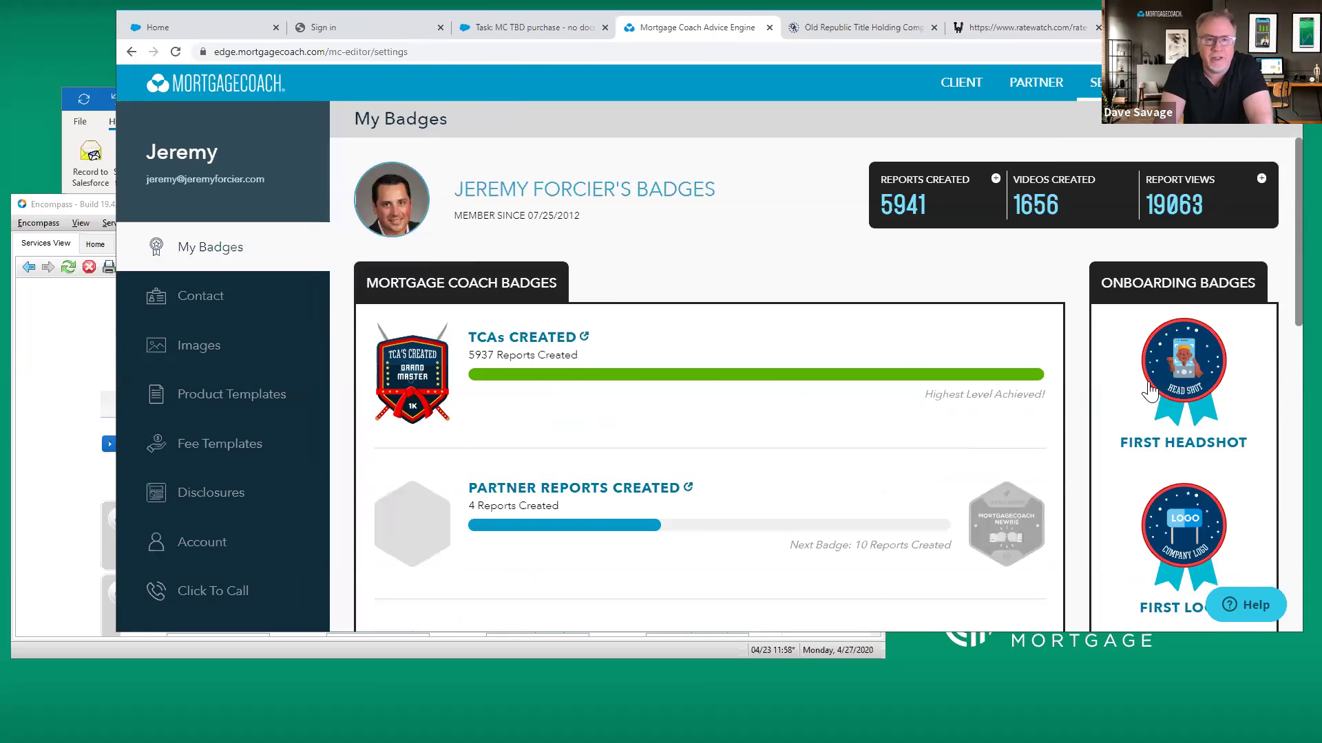
Start a new client and paste the borrower's name from the Salesforce task into First Name
click(962, 84)
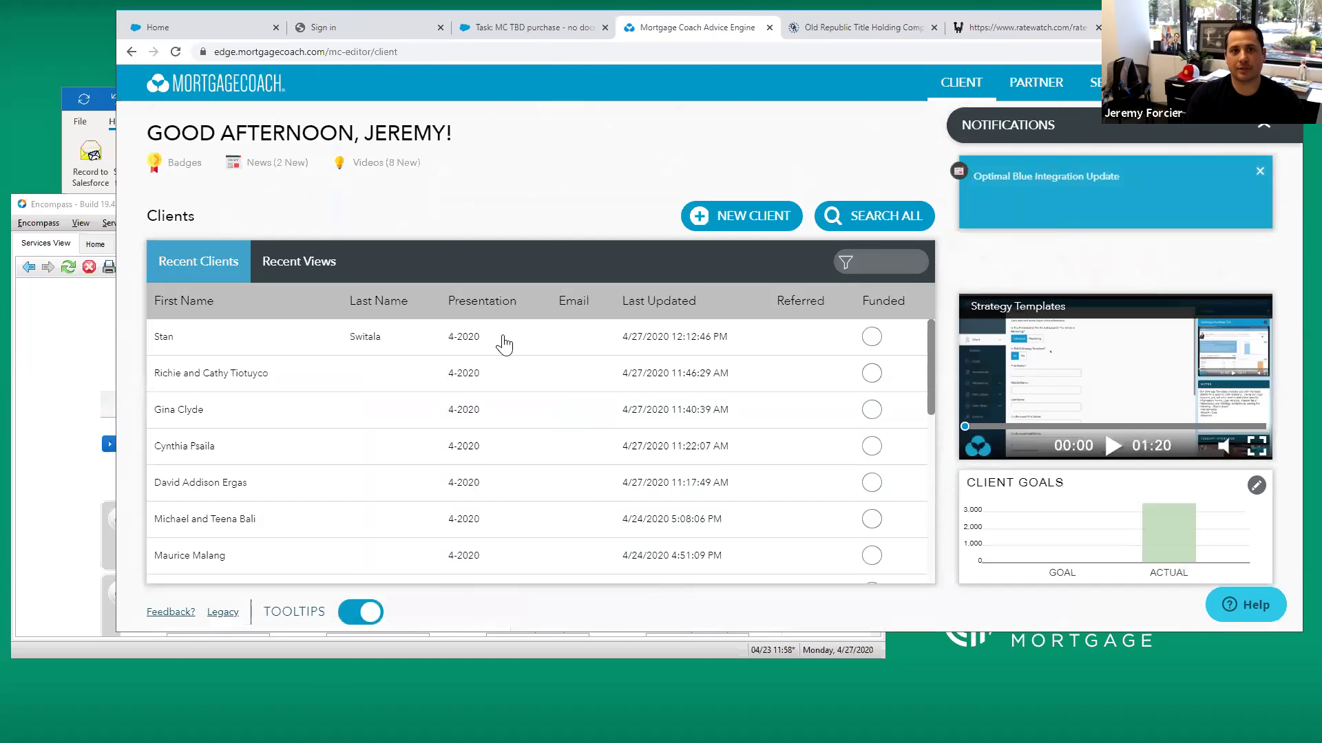
click(733, 218)
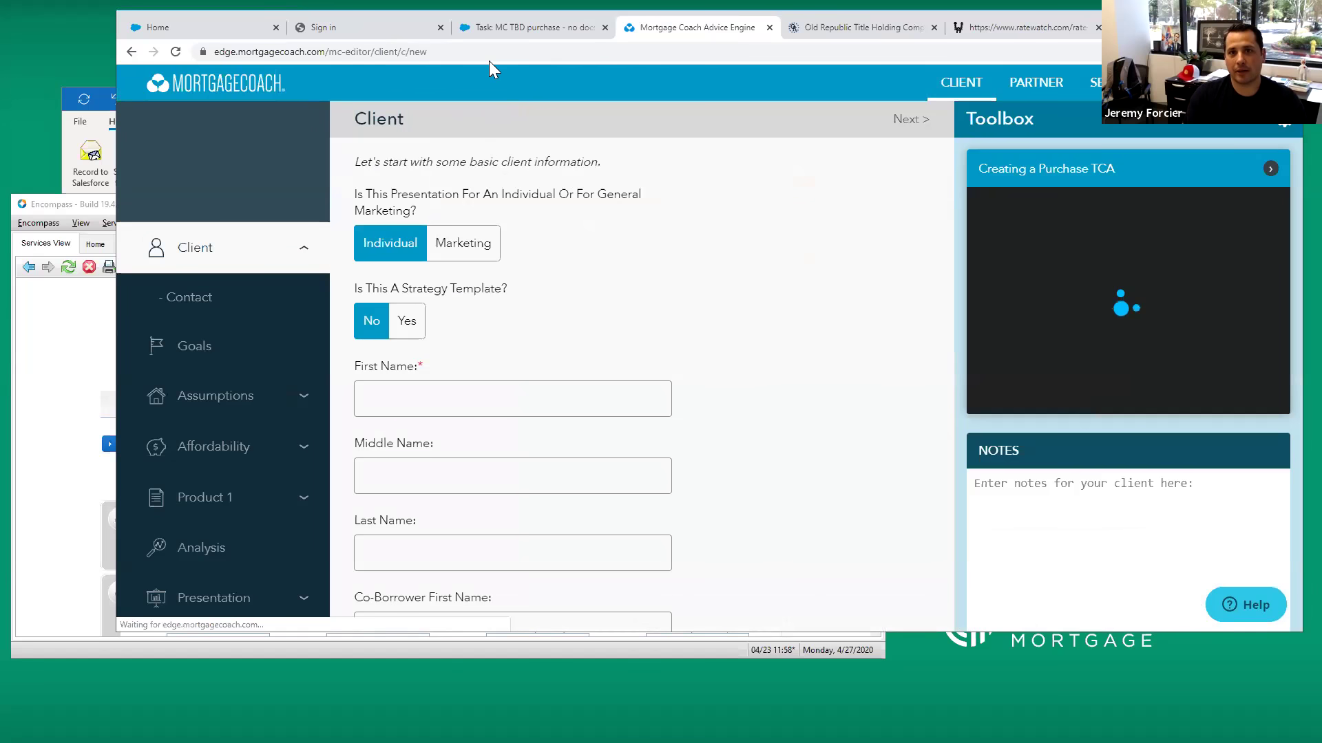
click(490, 27)
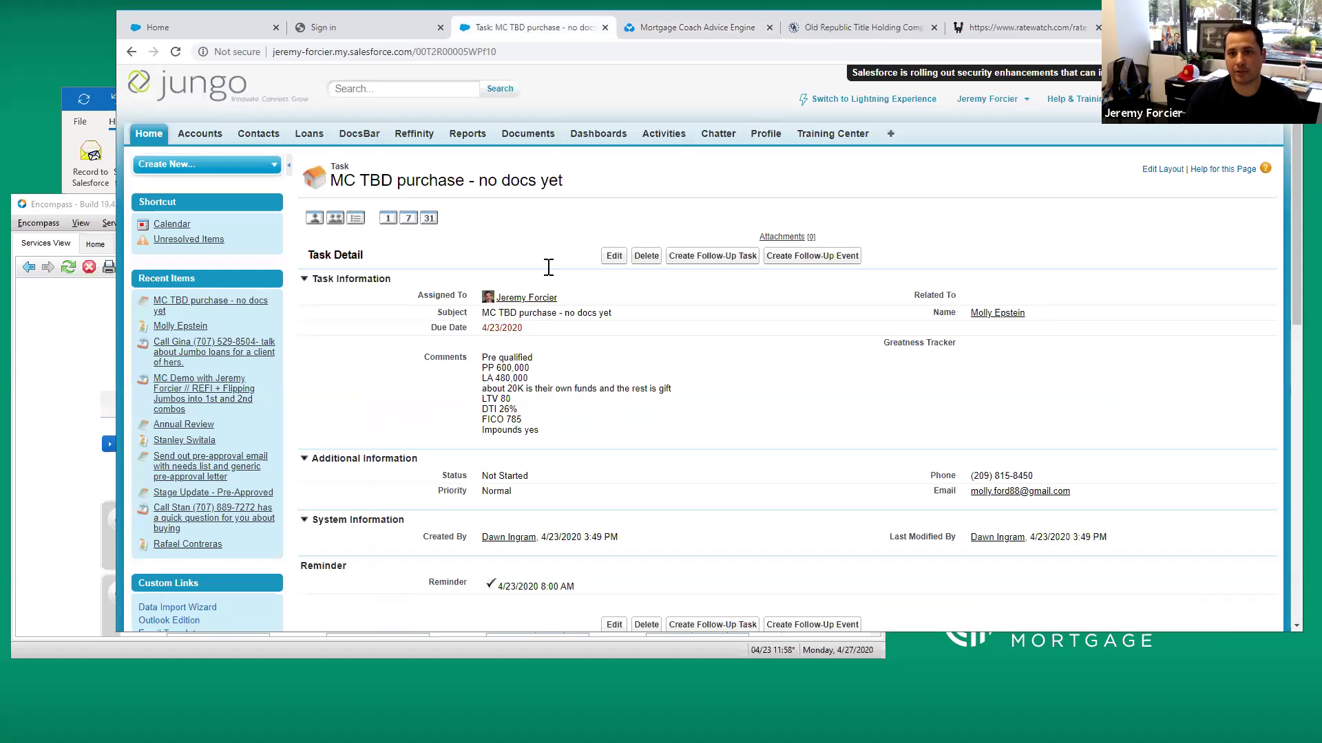
right_click(967, 316)
click(809, 293)
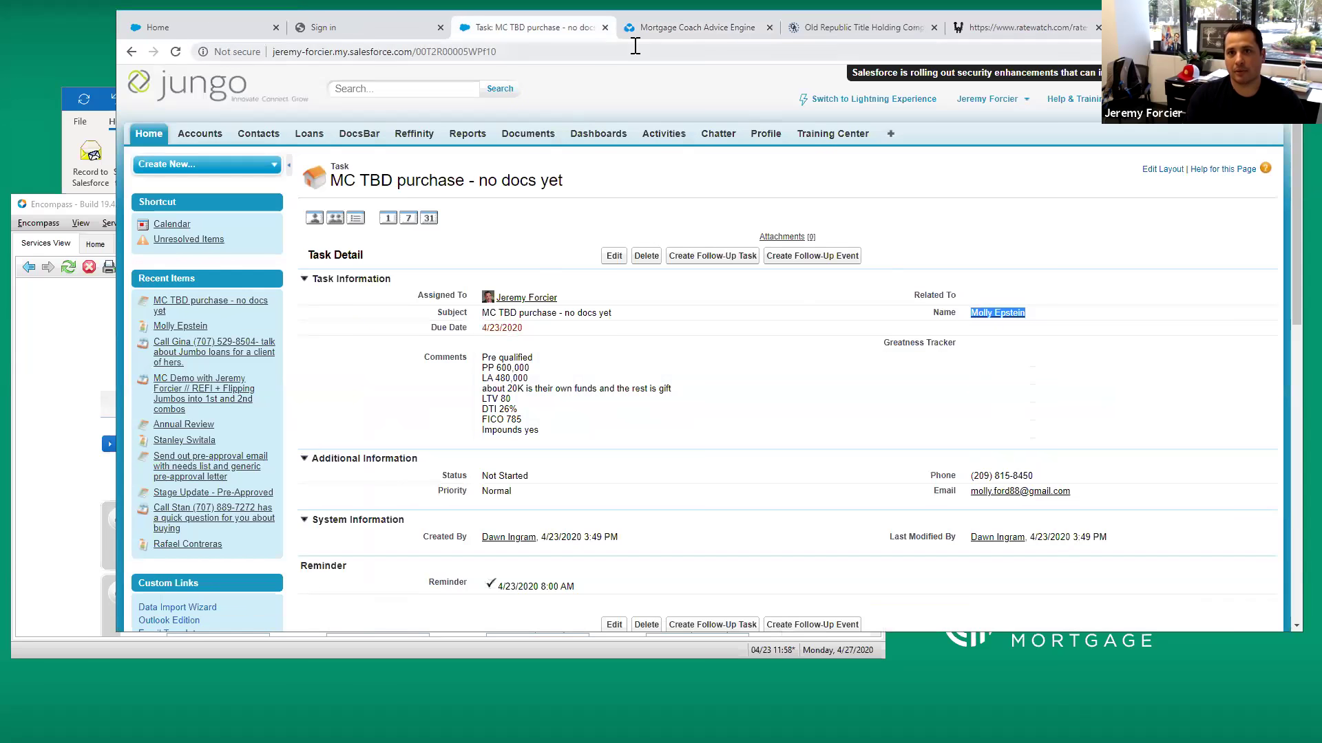
click(695, 30)
click(444, 393)
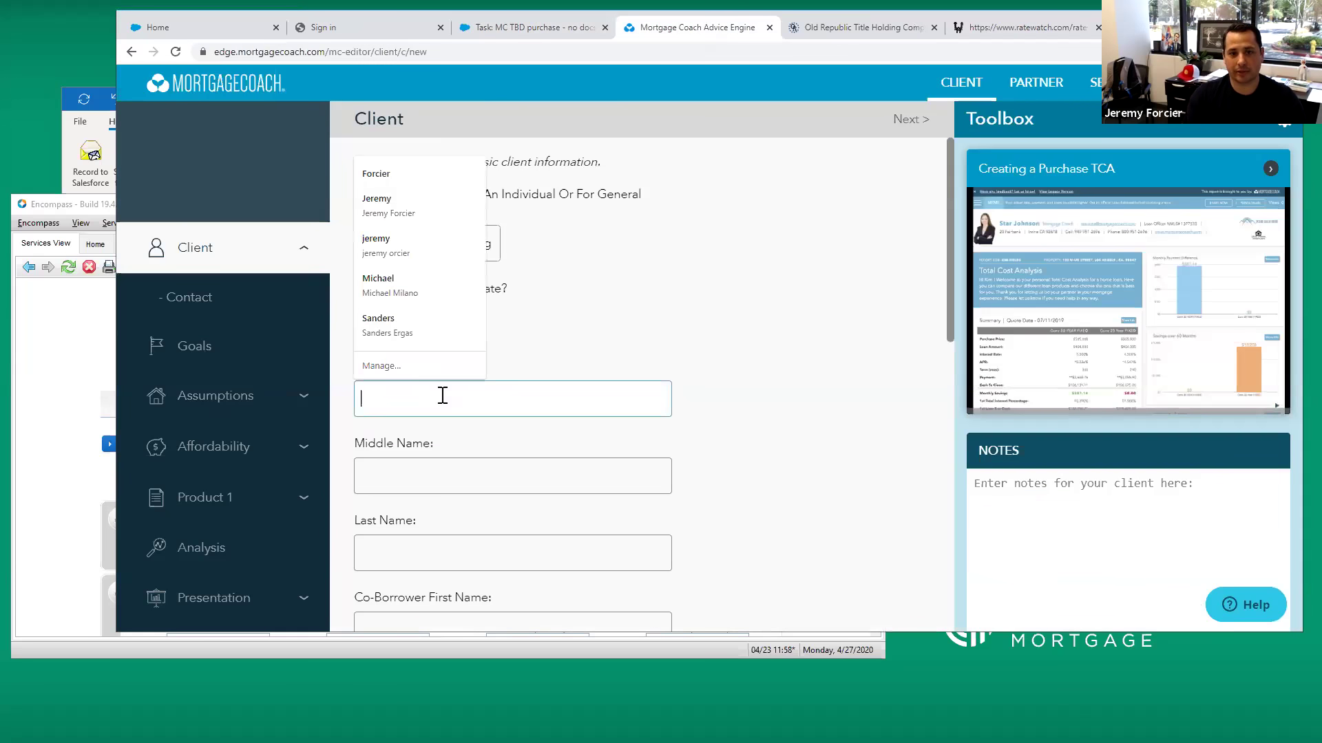
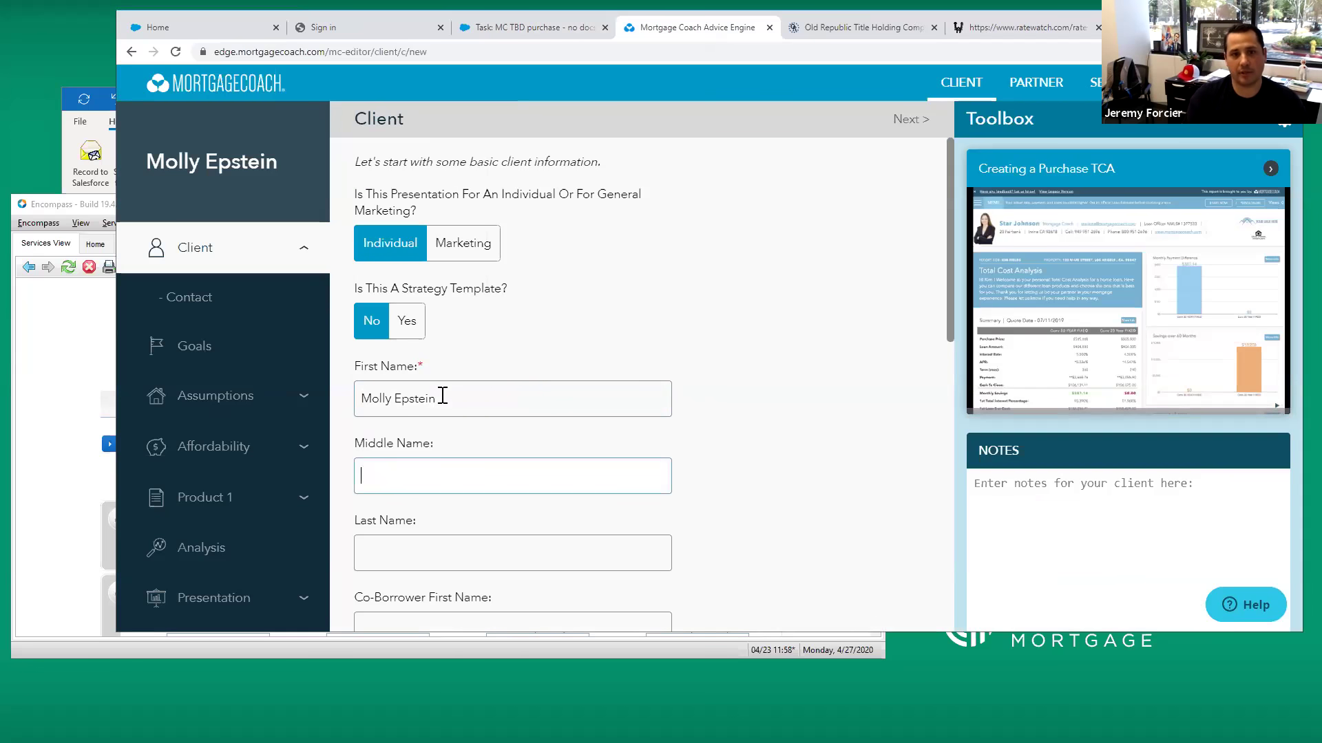
Enter 4-2020 as the client's Presentation Name
scroll(761, 440, down, 2)
click(513, 398)
scroll(538, 416, down, 3)
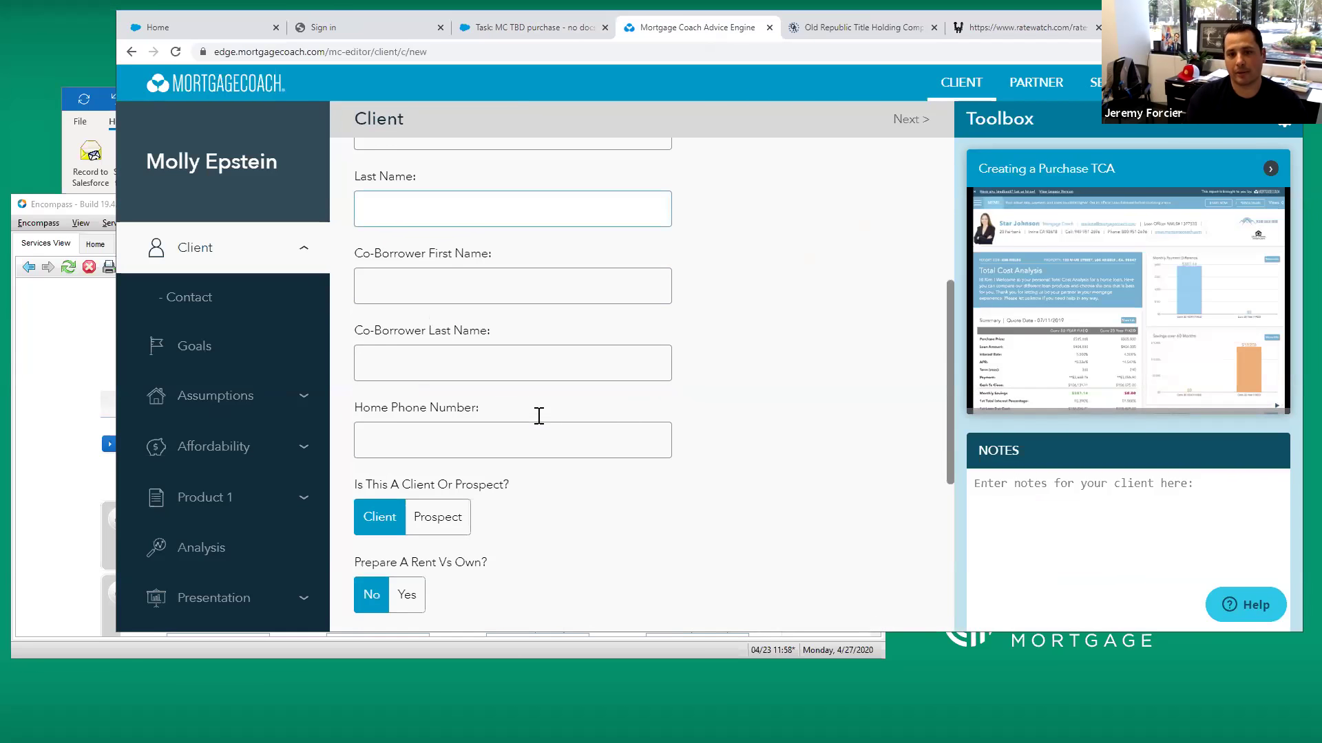
scroll(539, 416, down, 1)
mouse_move(632, 441)
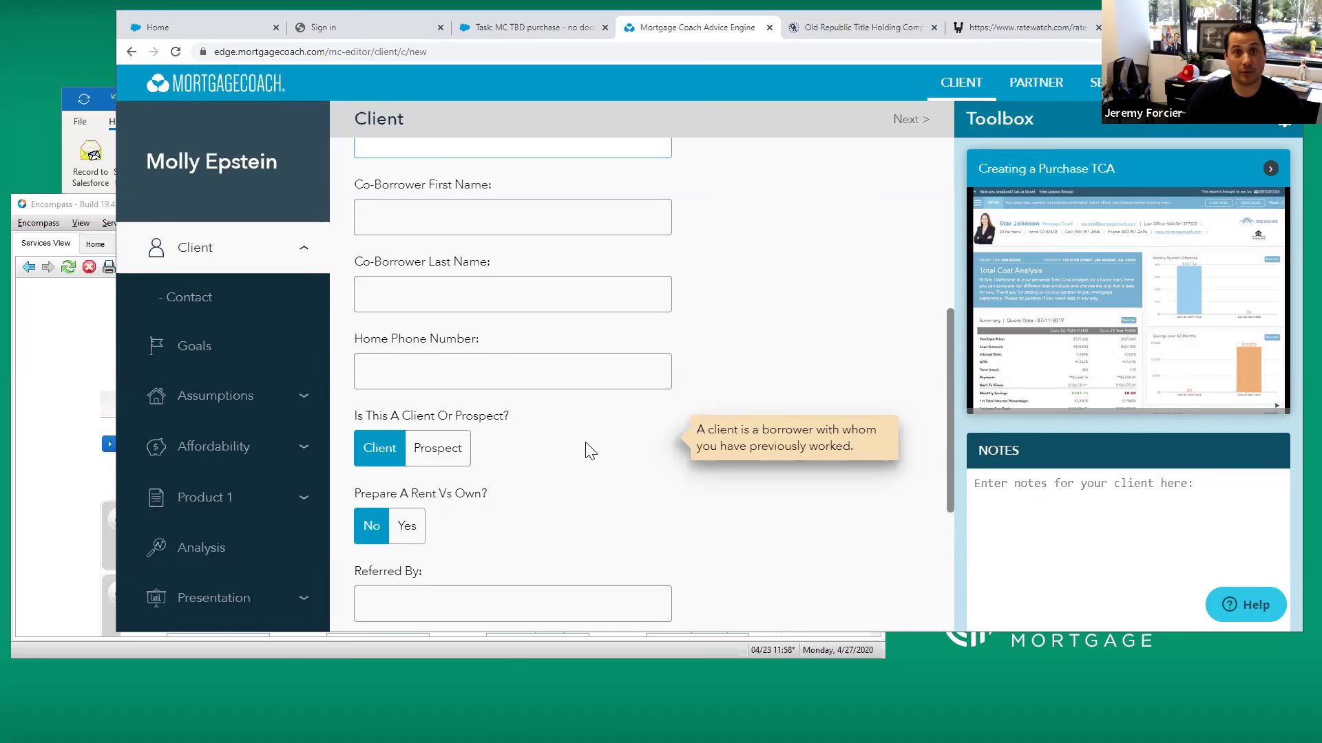
scroll(589, 451, down, 1)
scroll(590, 452, down, 3)
click(476, 482)
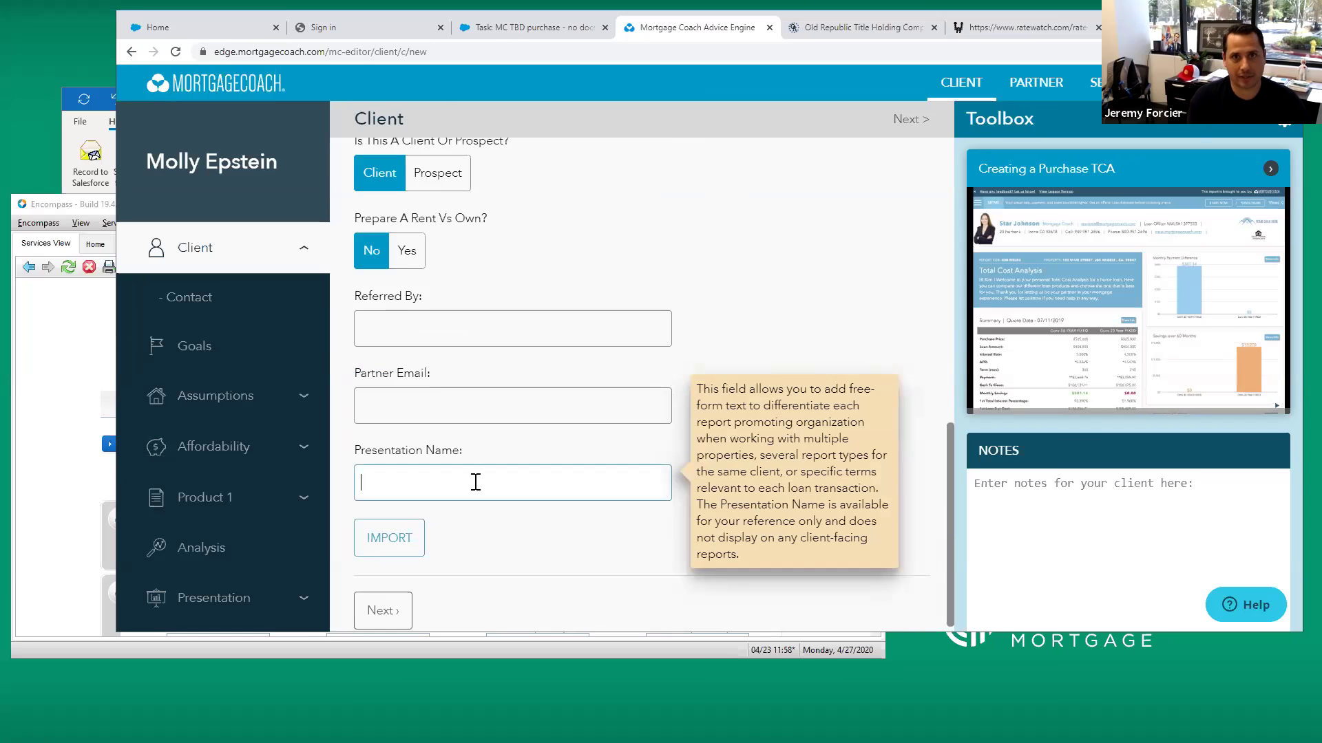
text(4-2020)
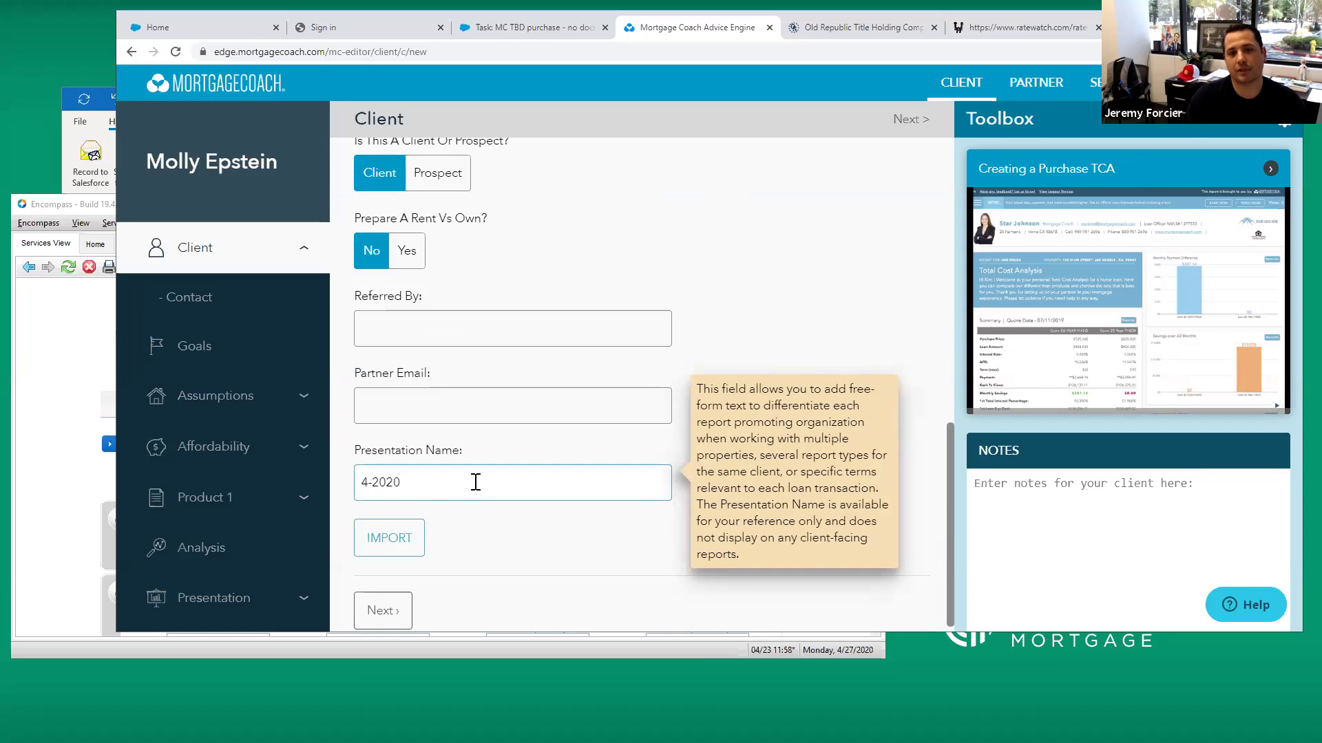
key(Tab)
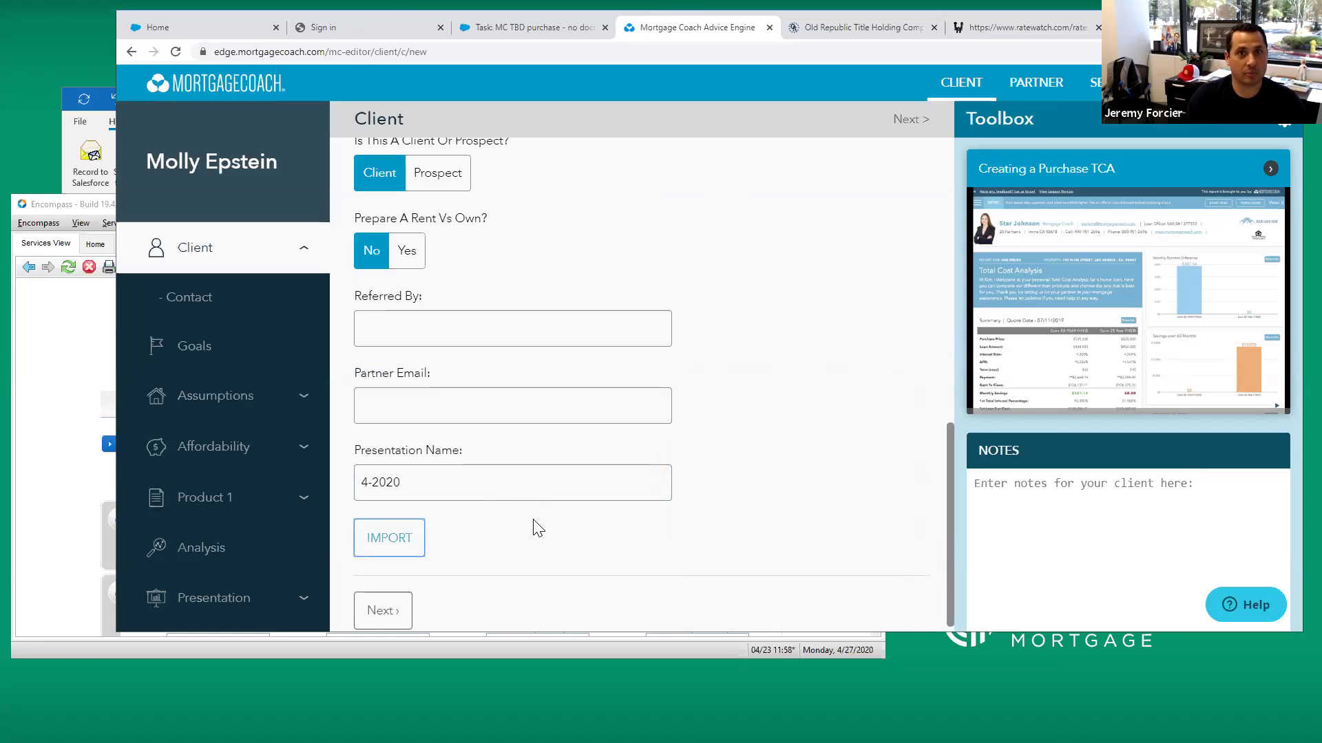
scroll(535, 524, down, 1)
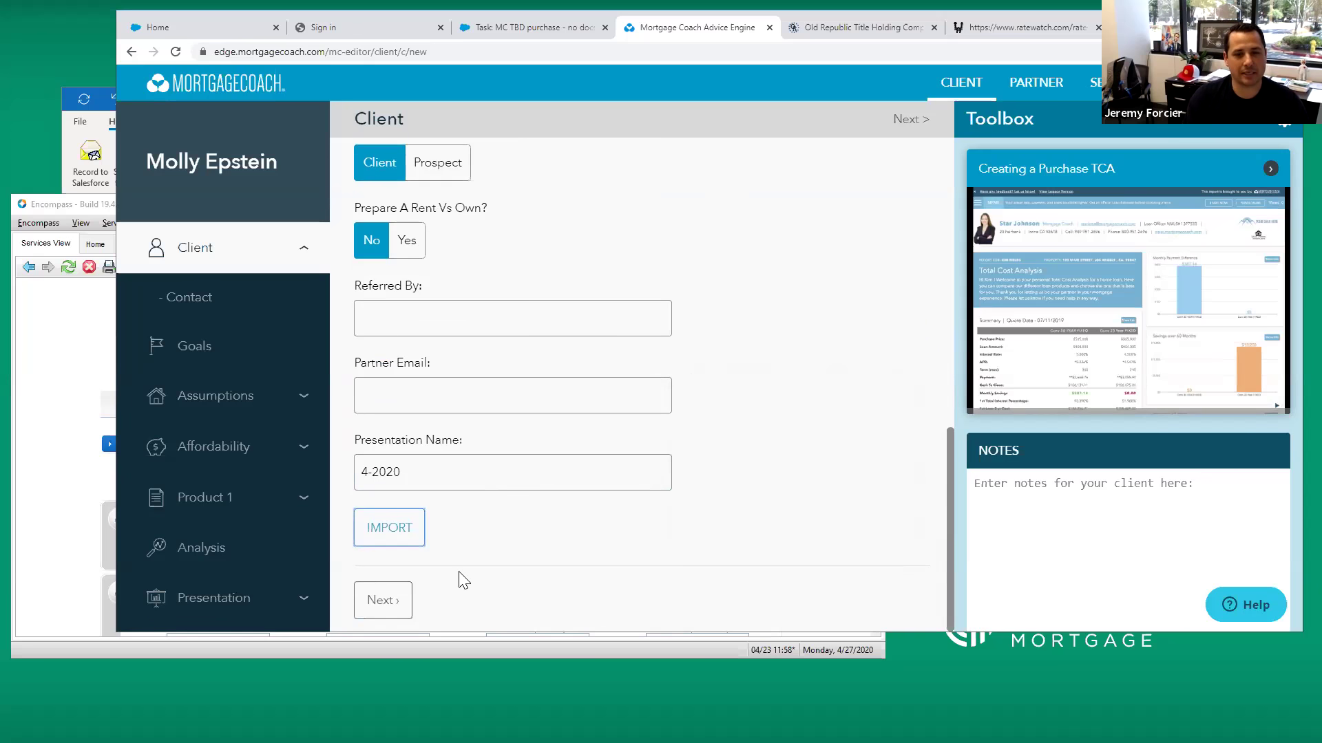
Continue to the client goals and mark Purchase A New Home as the goal
click(402, 595)
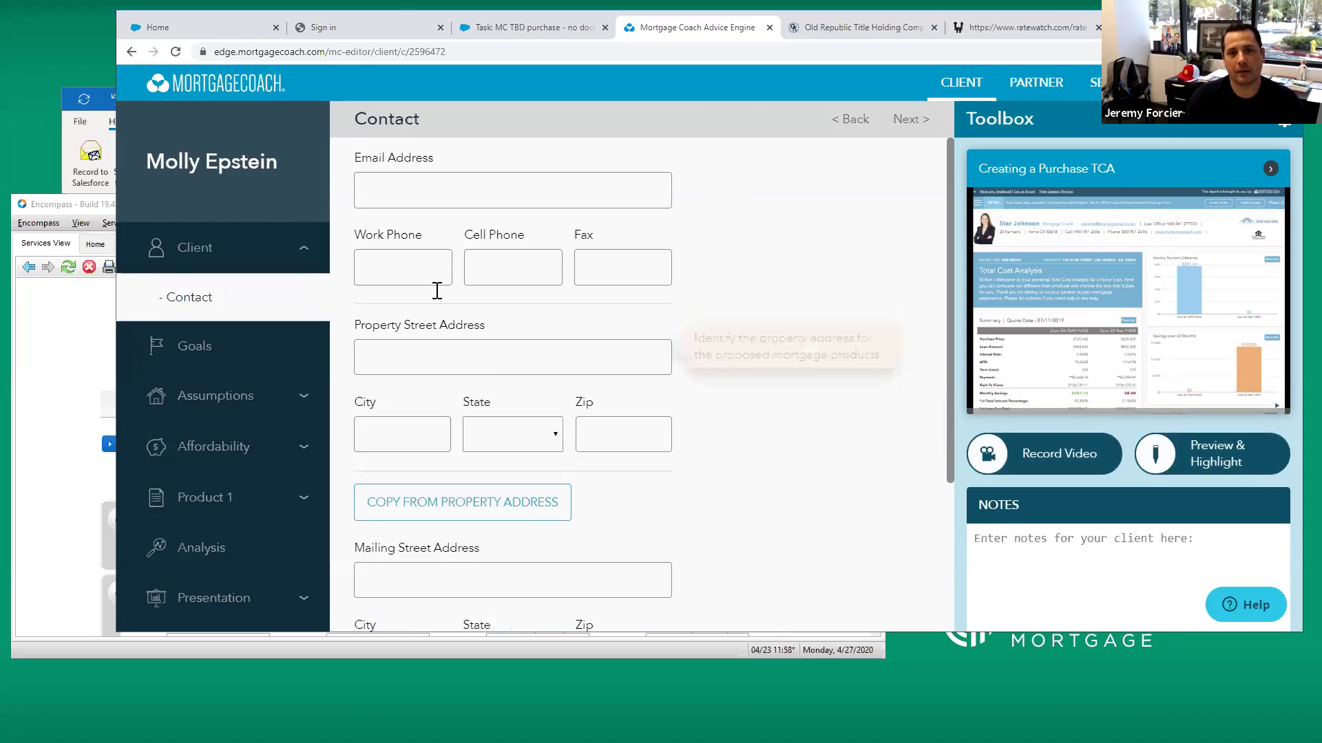
click(196, 350)
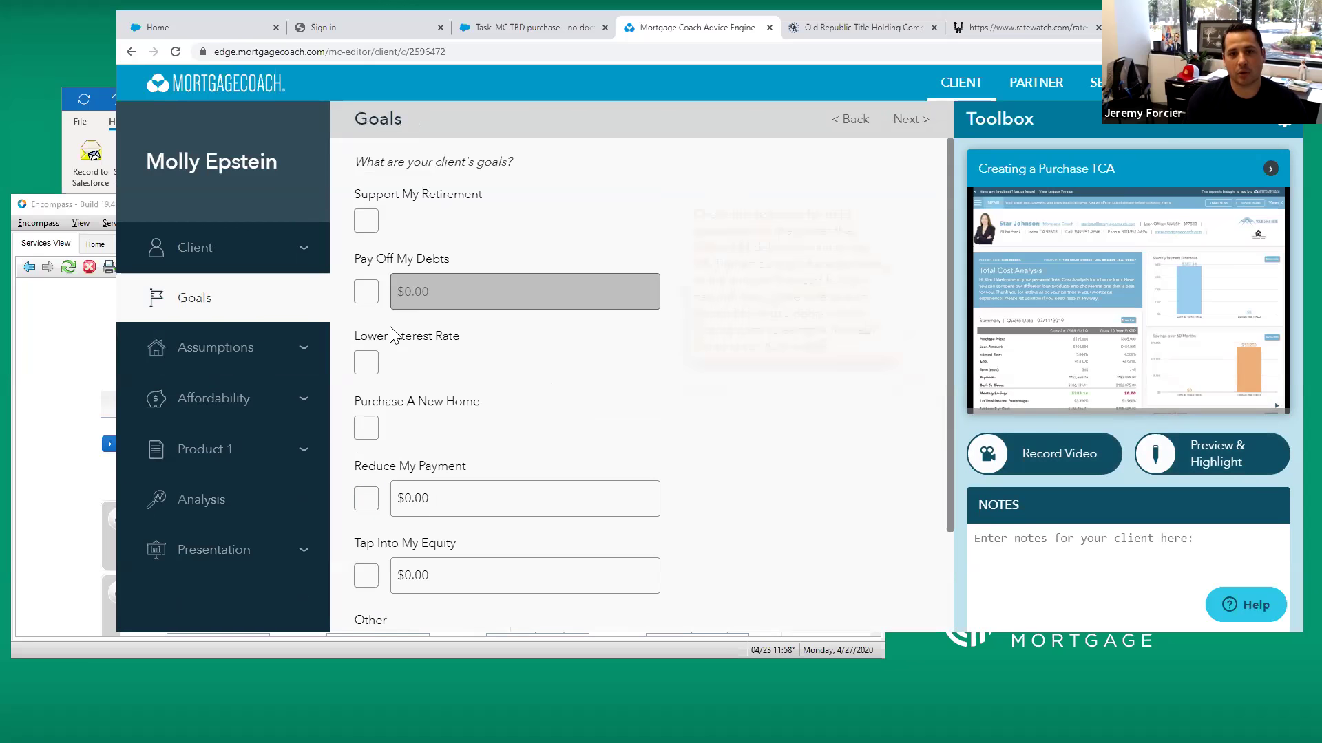
click(366, 428)
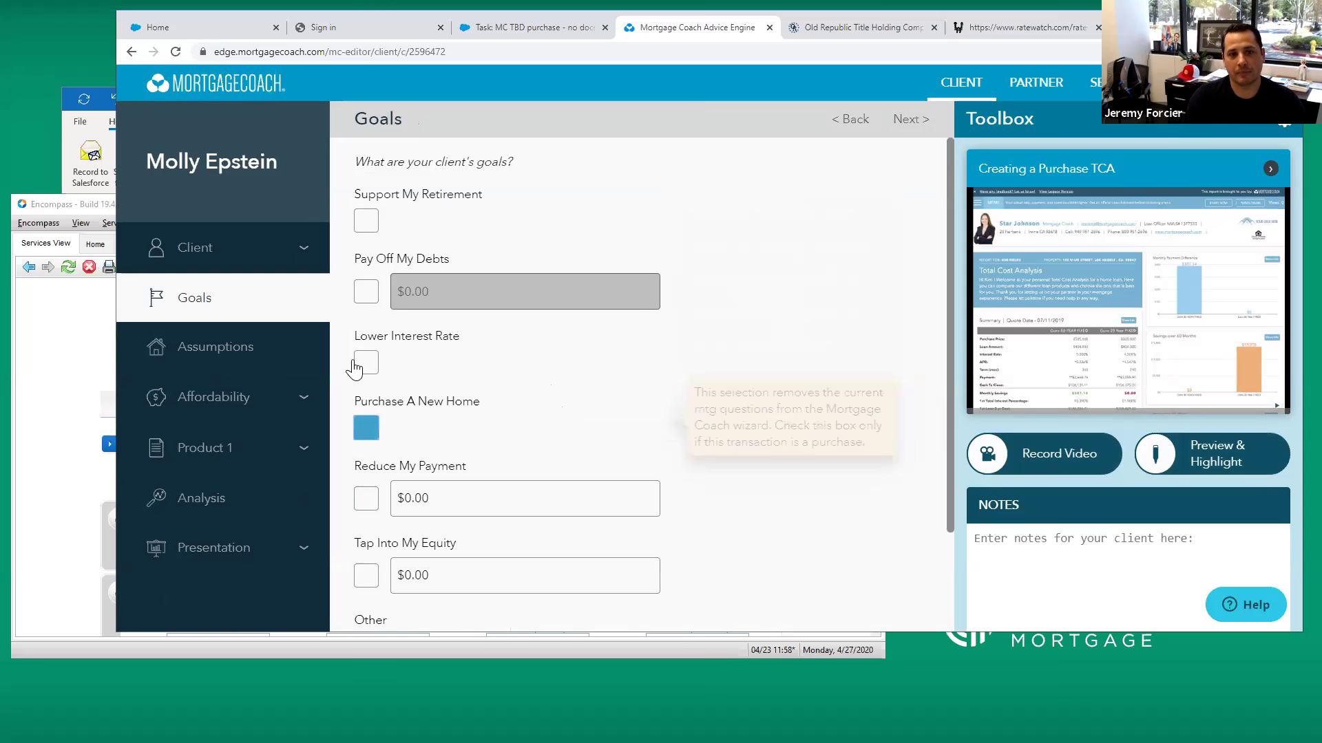
Rename Product 1 to '600k -'
click(213, 454)
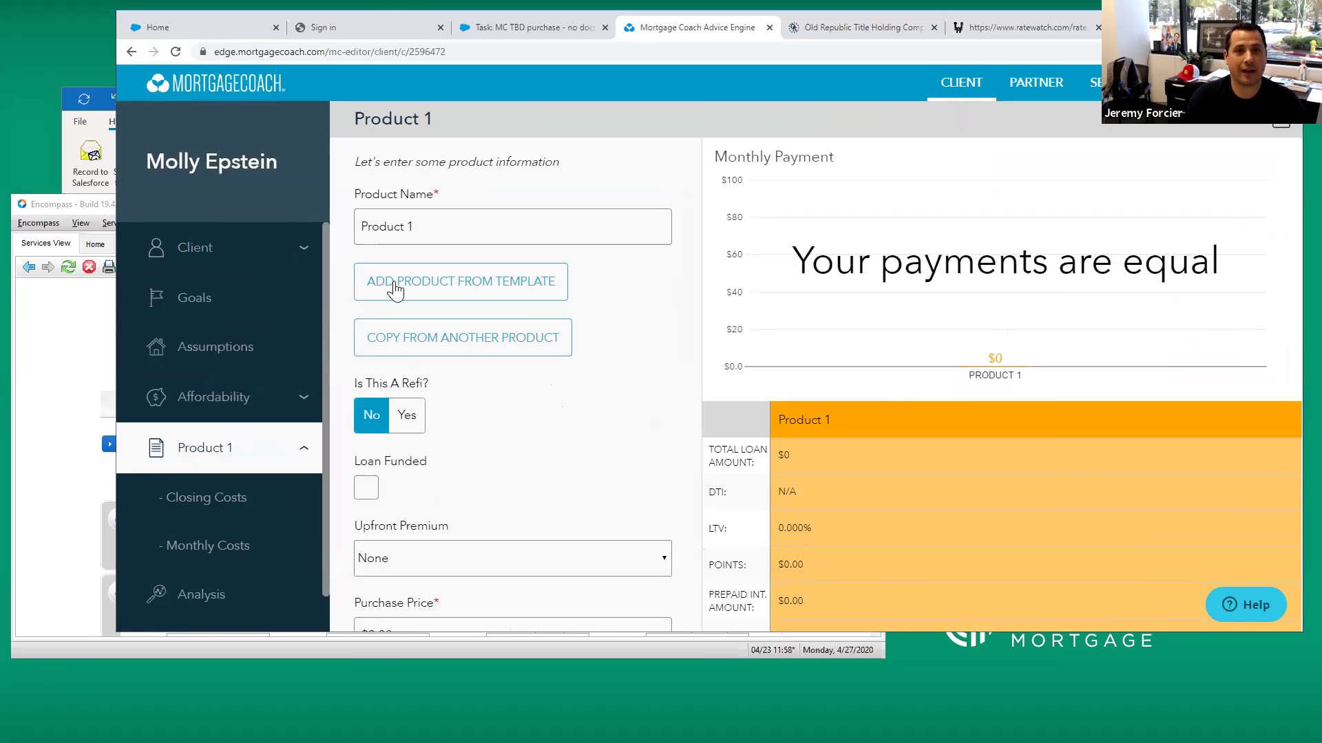
click(448, 219)
triple_click(441, 227)
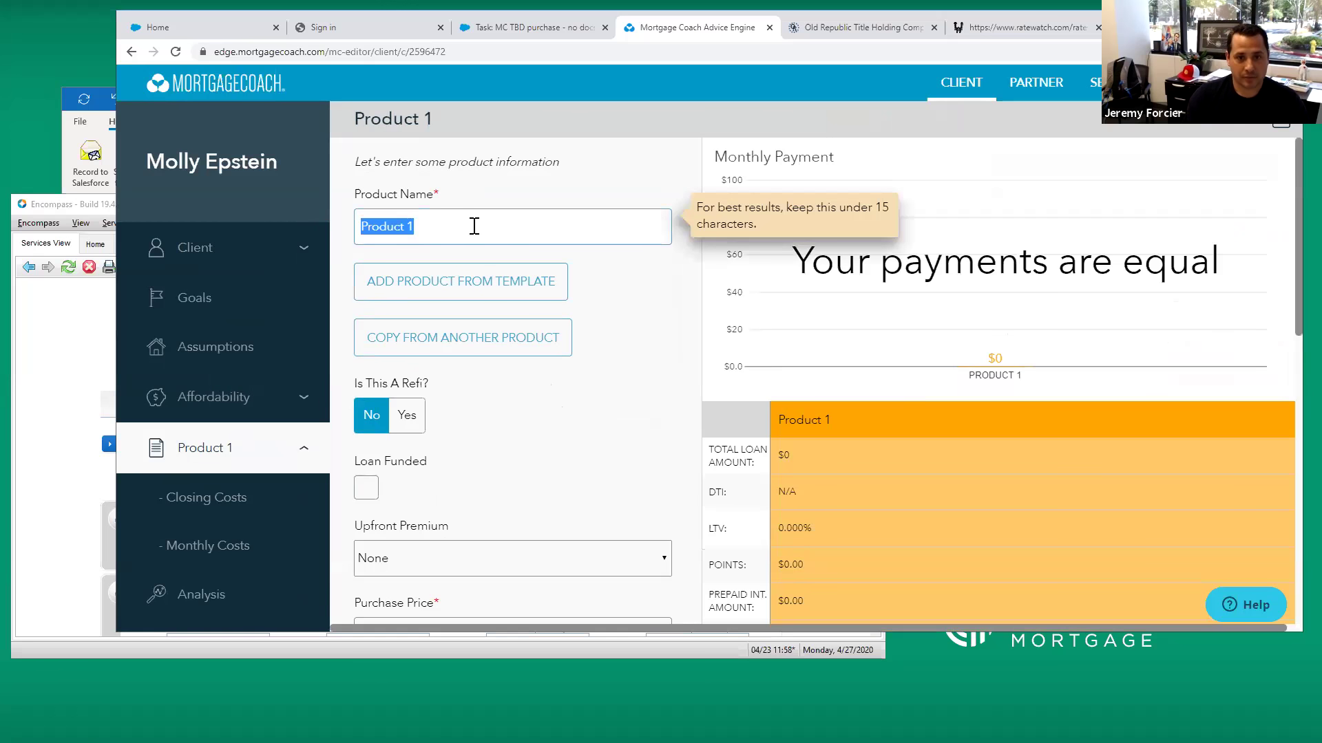
text(600k -)
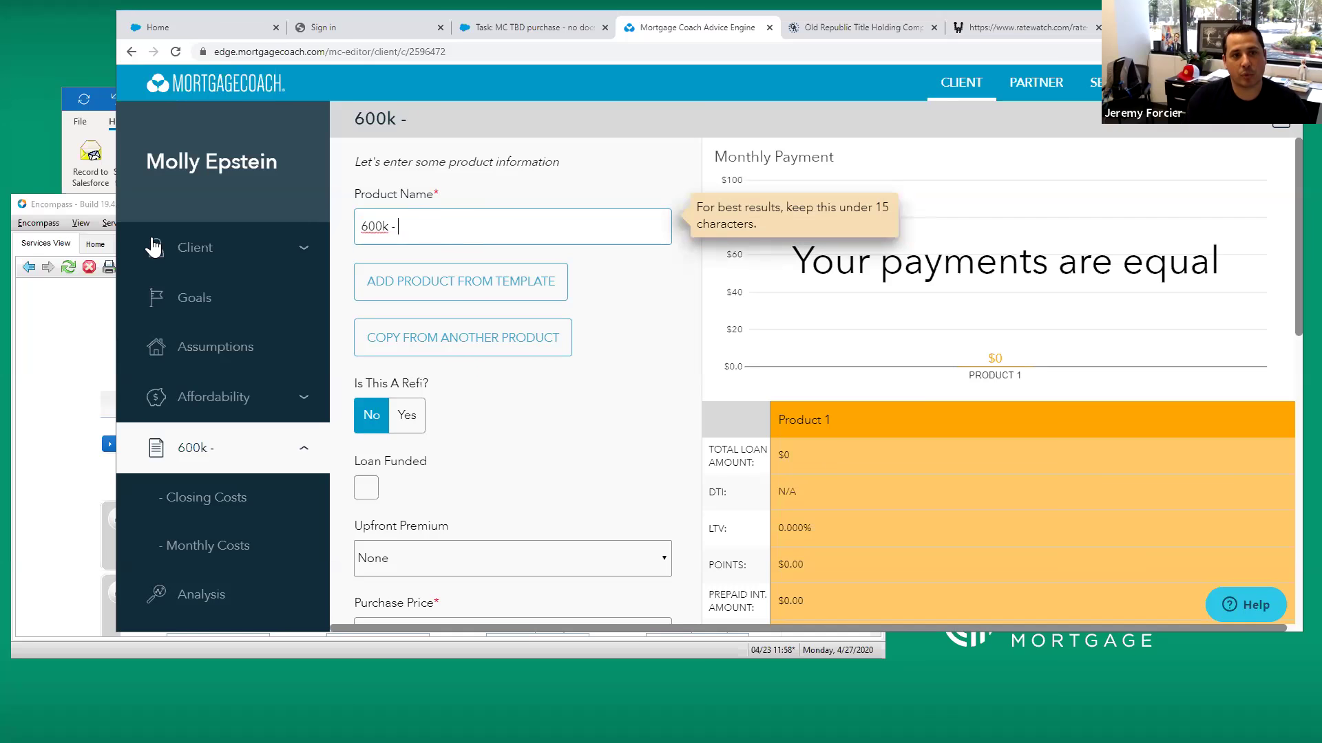
Submit the Encompass product search and review Best Investor Pricing rates for the conforming 30-year fixed loan
click(95, 205)
scroll(592, 413, down, 3)
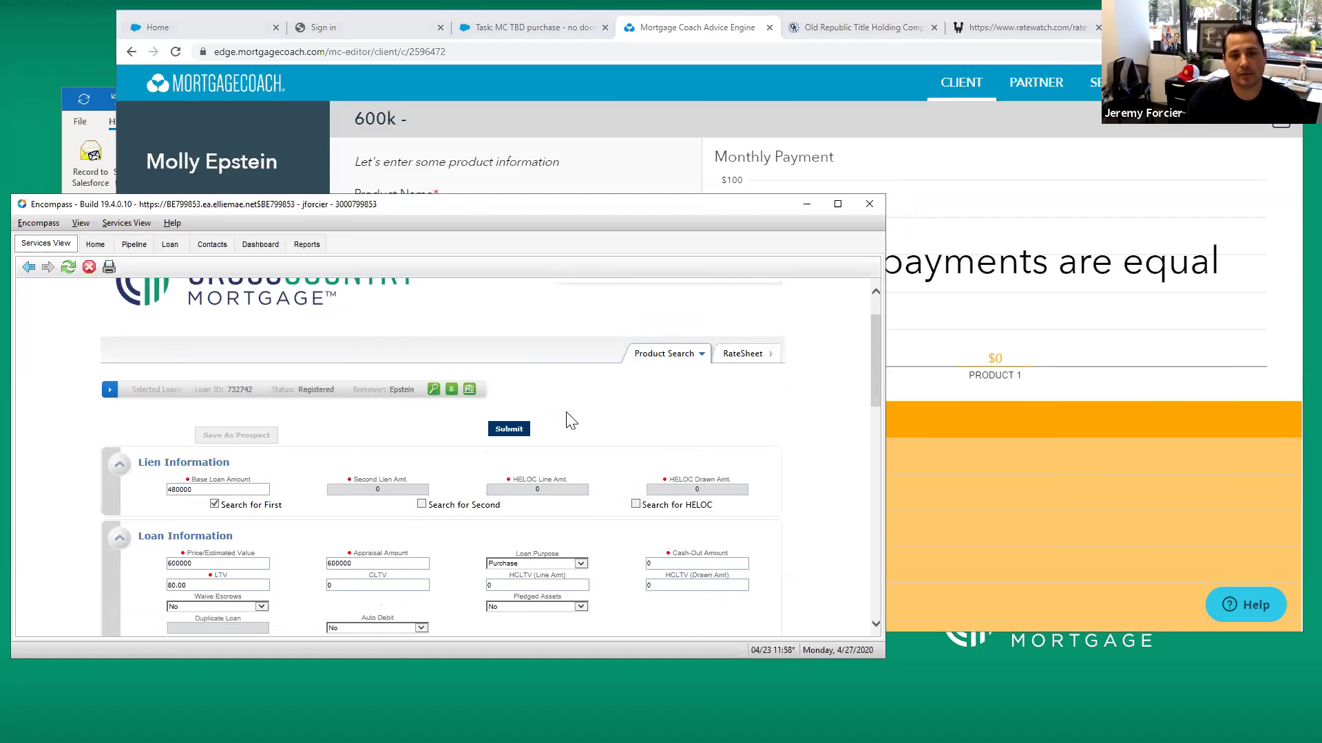
scroll(475, 496, down, 2)
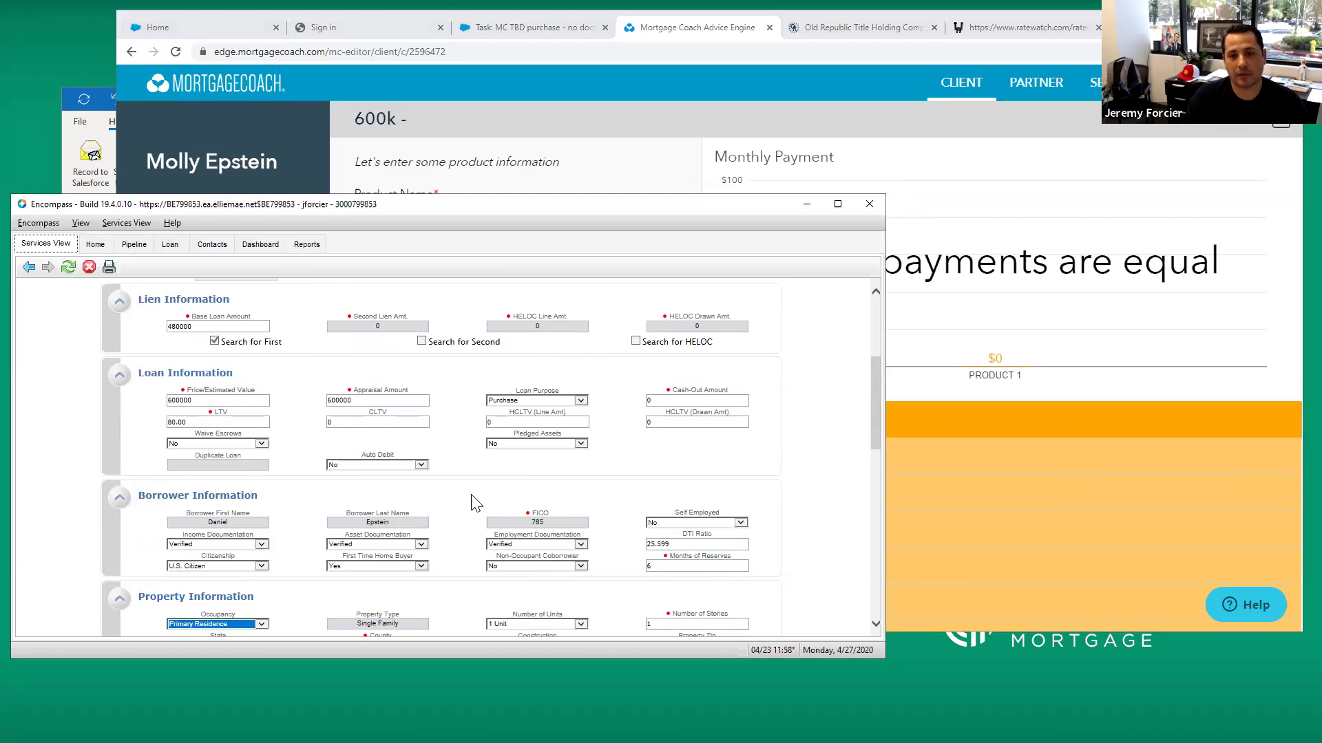
scroll(472, 443, up, 2)
click(487, 386)
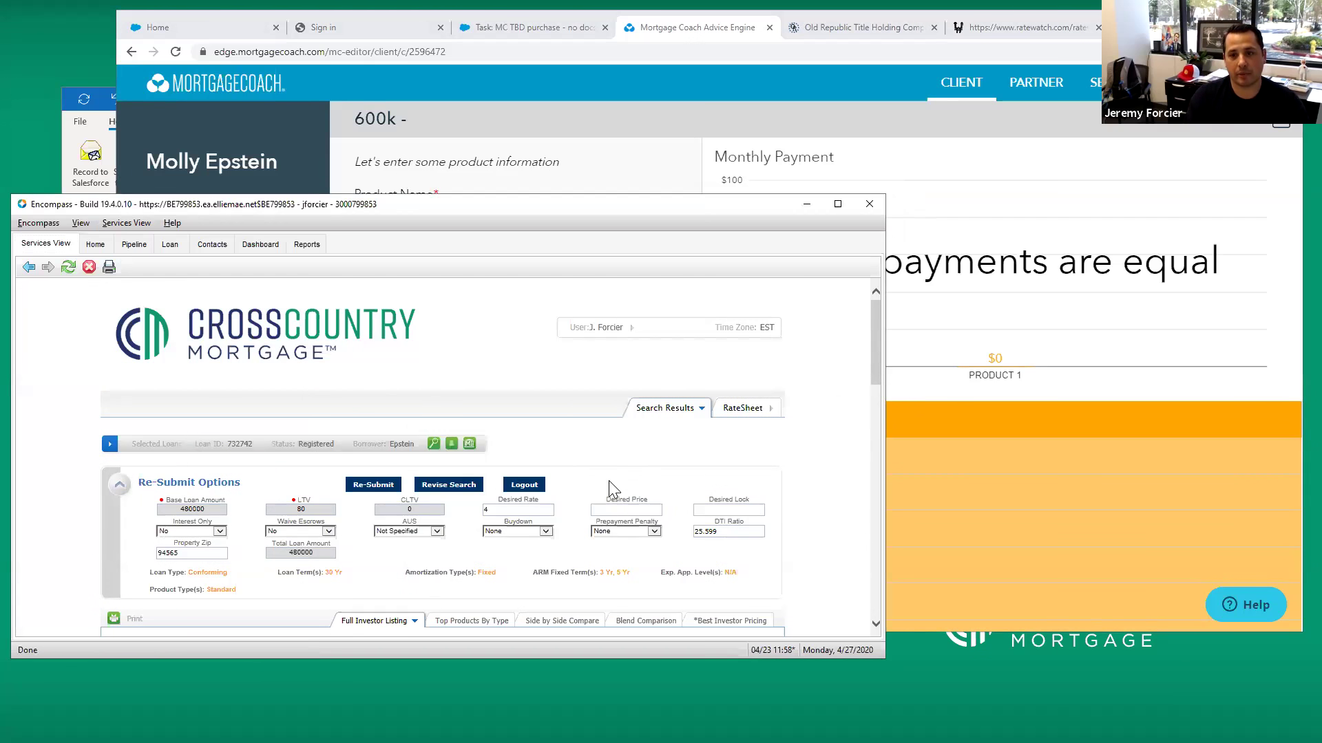
scroll(633, 482, down, 1)
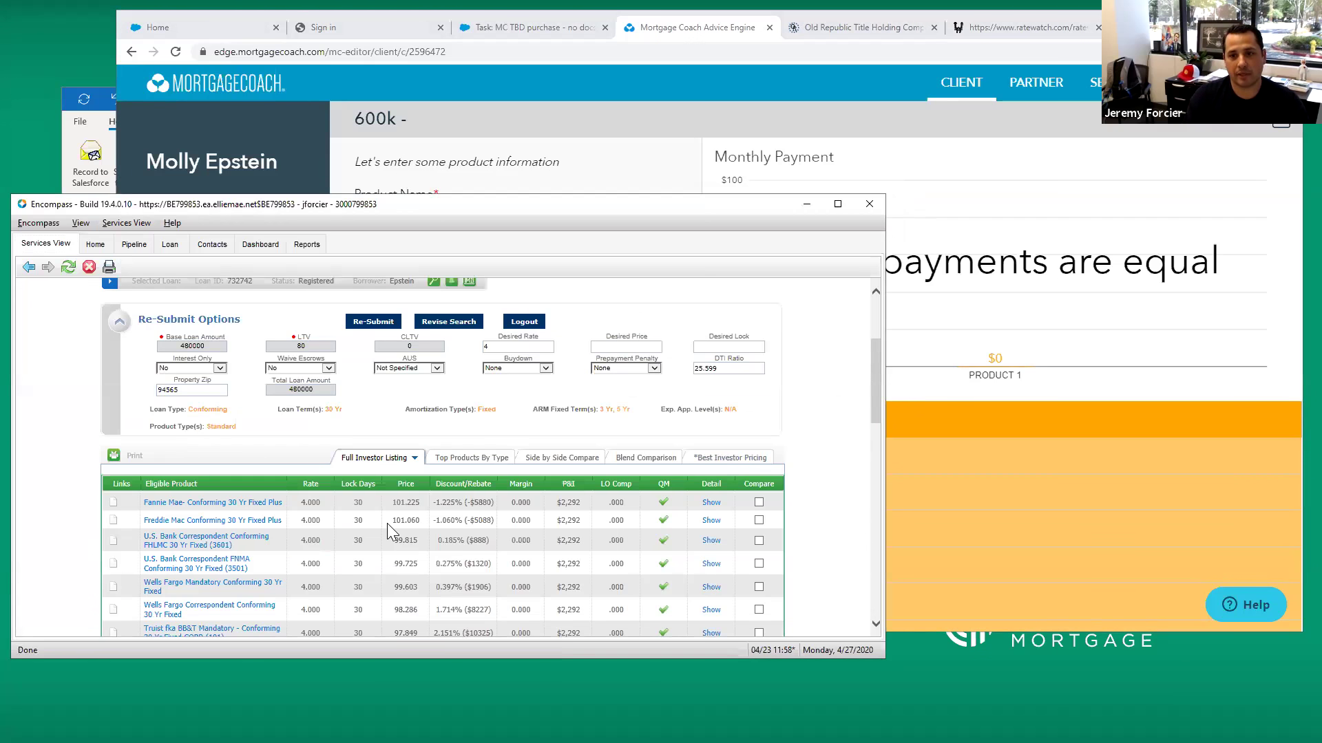
click(386, 523)
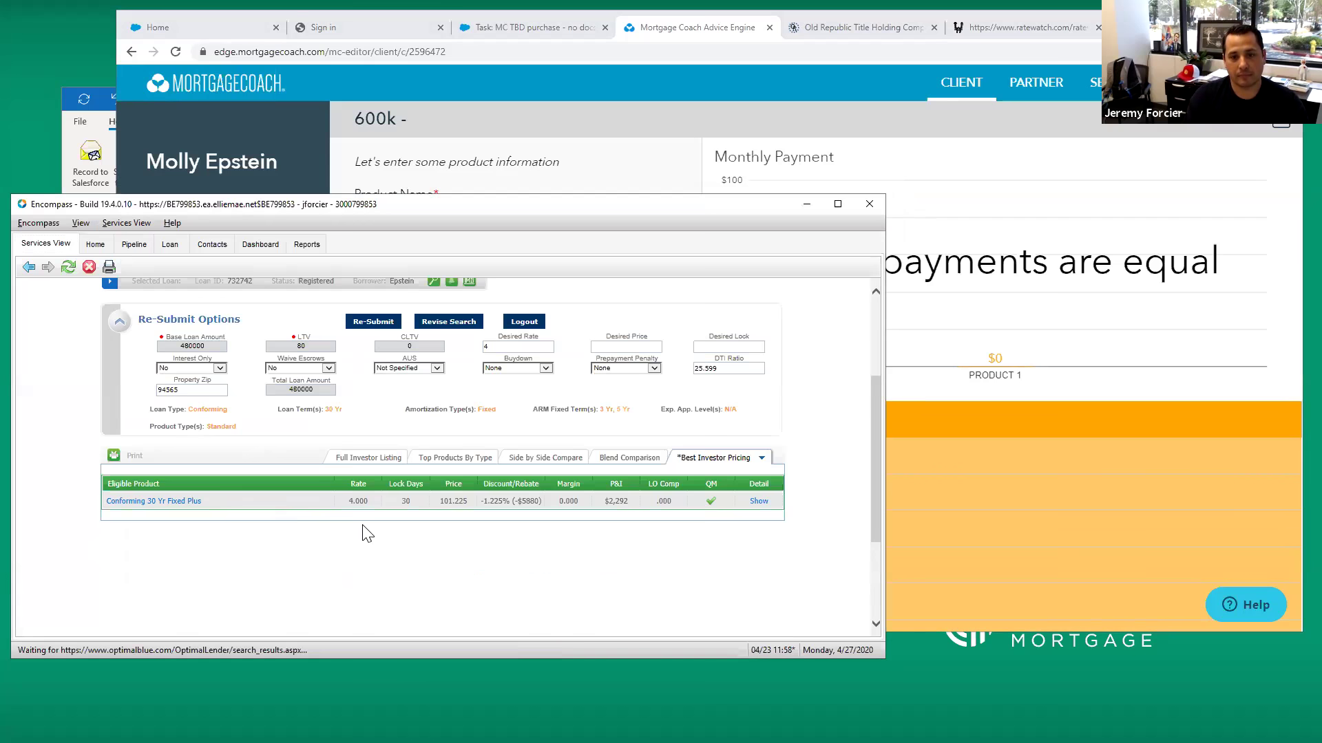
scroll(375, 526, down, 5)
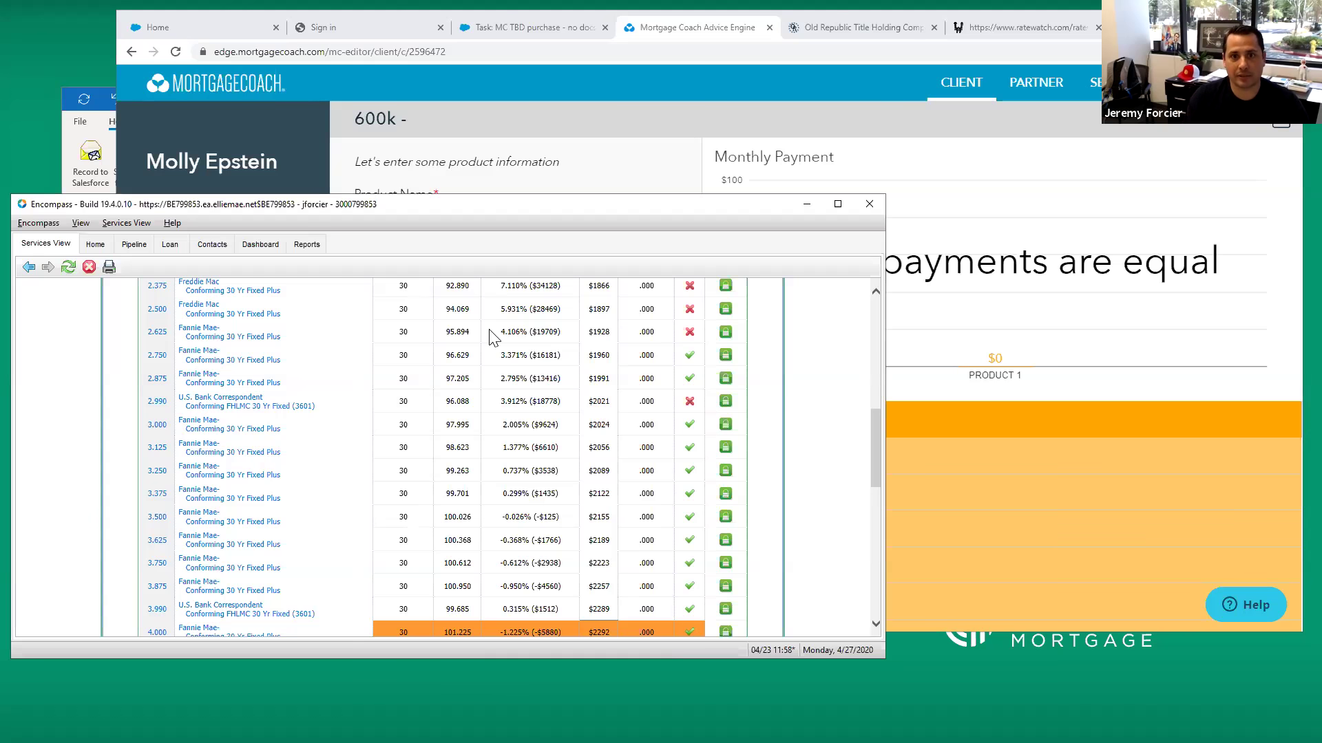
Back in Mortgage Coach, append 3.125% to make the product name '600k - 3.125%'
click(579, 184)
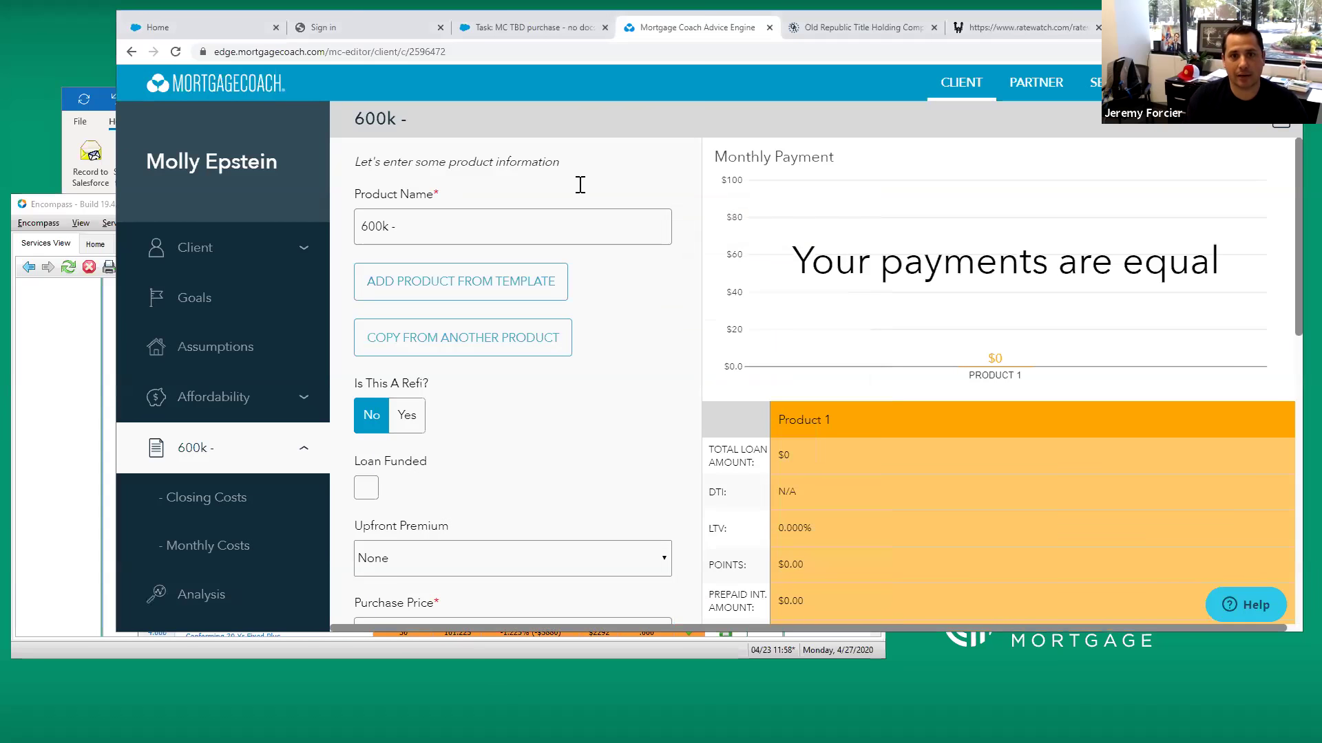
click(467, 232)
text(3.125%)
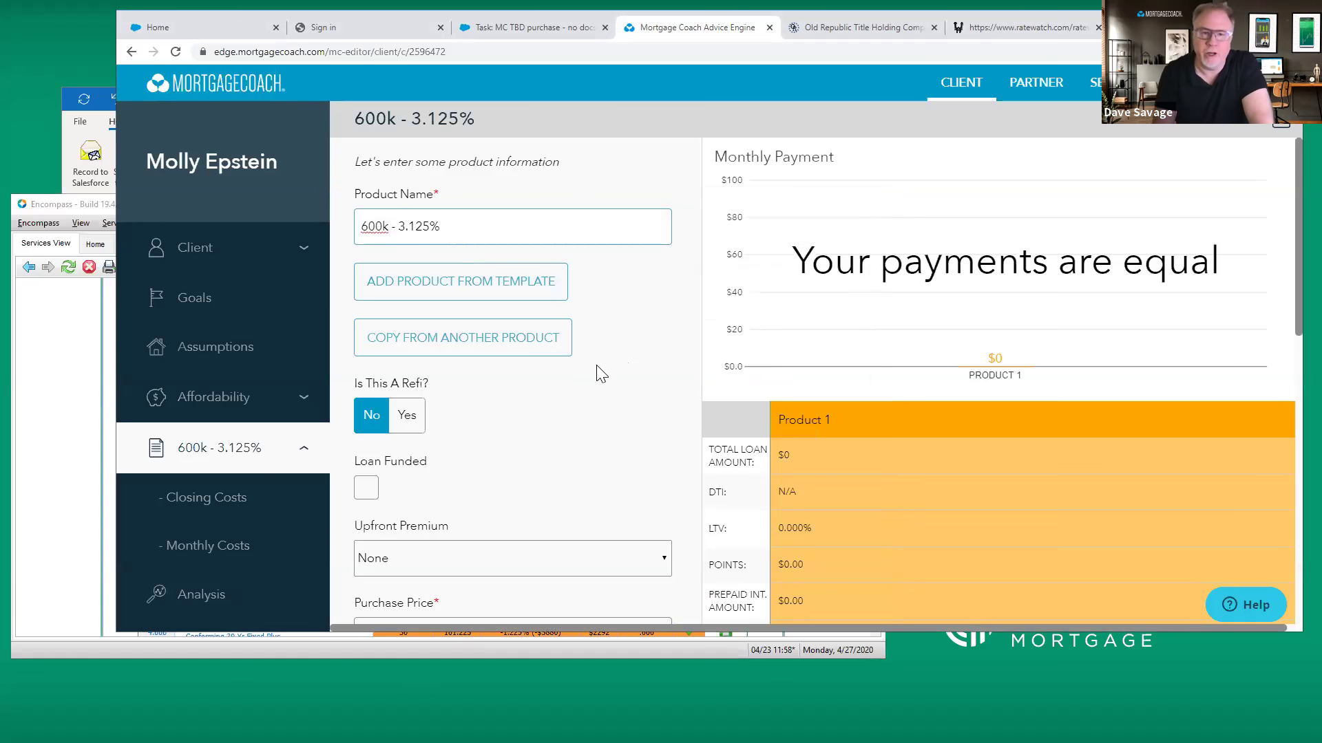
Enter $600,000 purchase price, 20% down, 3.125% rate and 360-month term, then continue to closing costs
scroll(581, 418, down, 1)
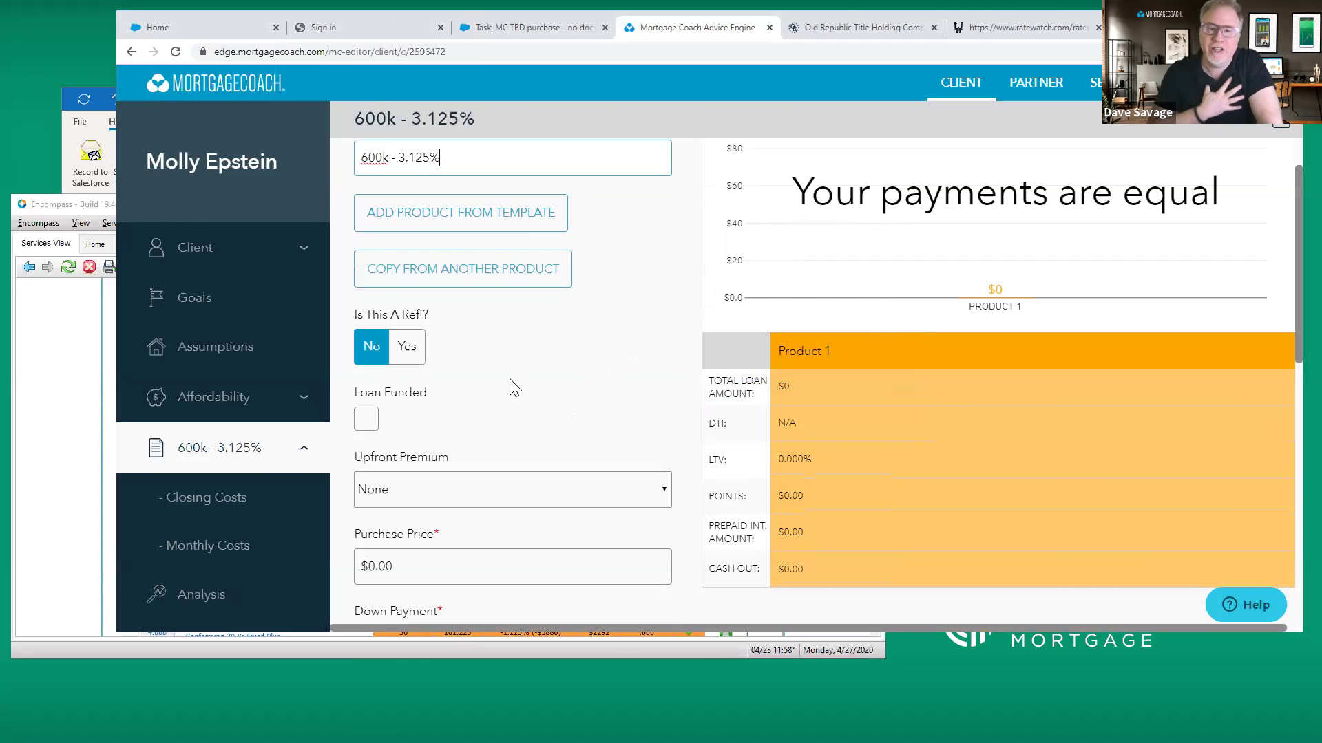
scroll(517, 385, down, 2)
click(434, 428)
text(600000)
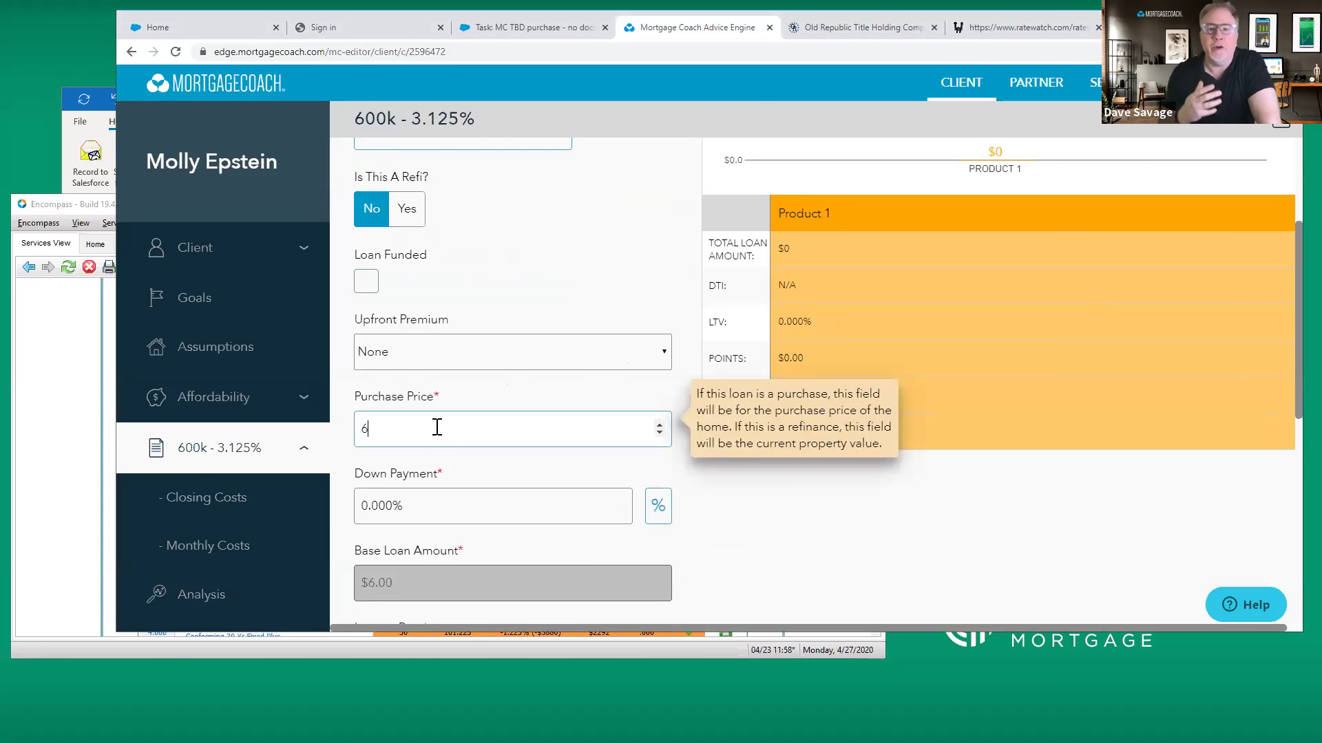
key(Tab)
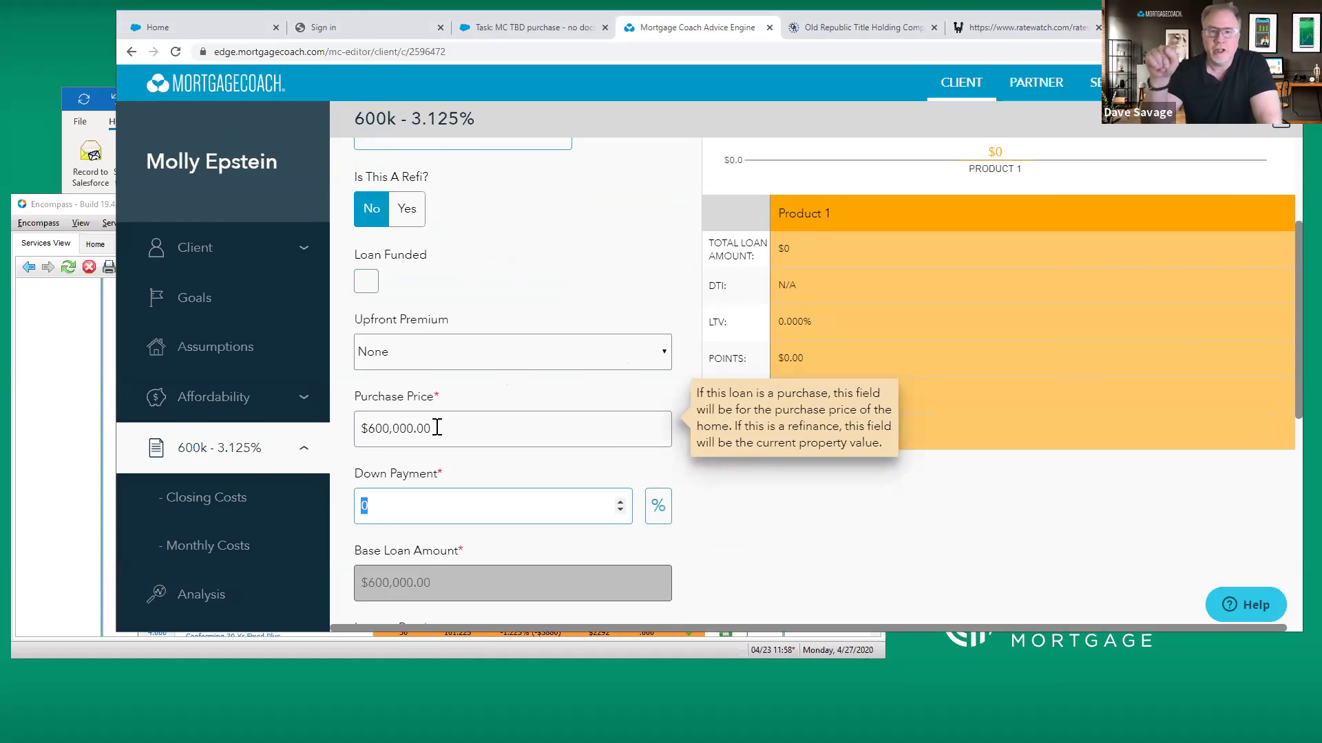
text(20)
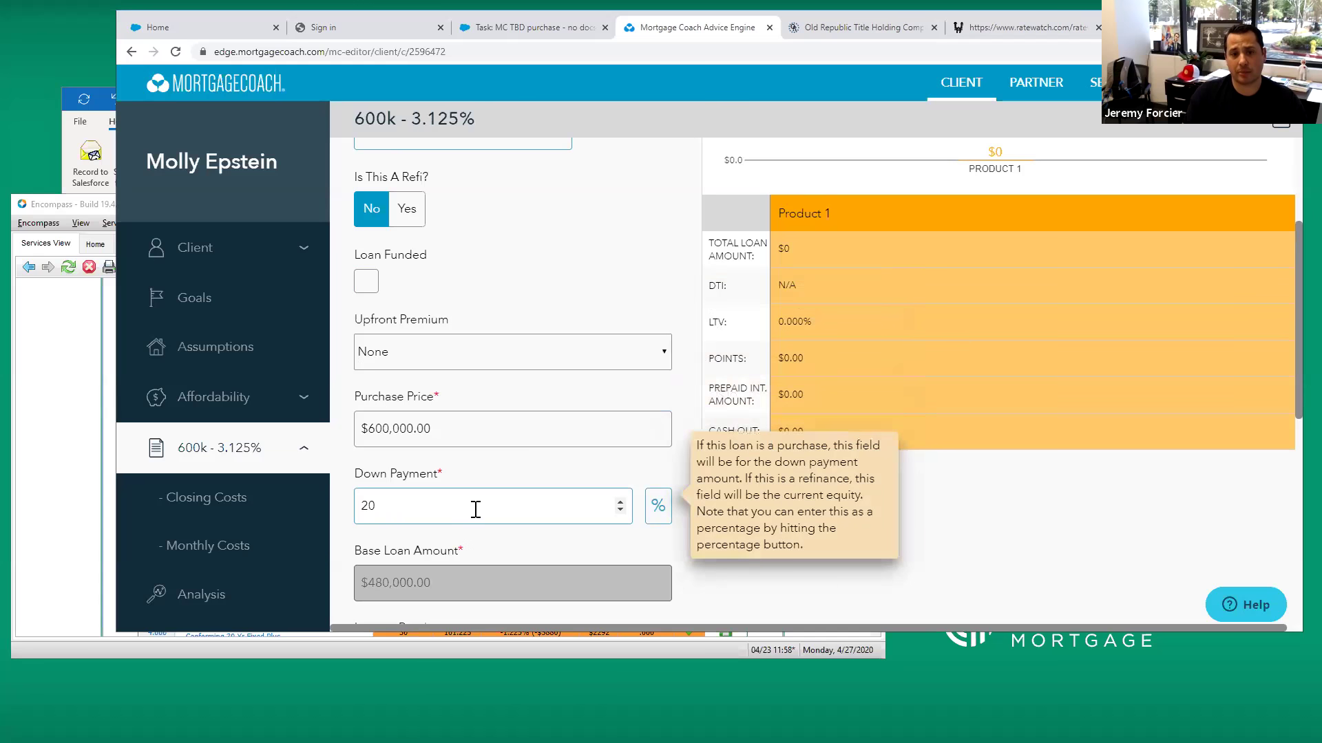
key(Tab)
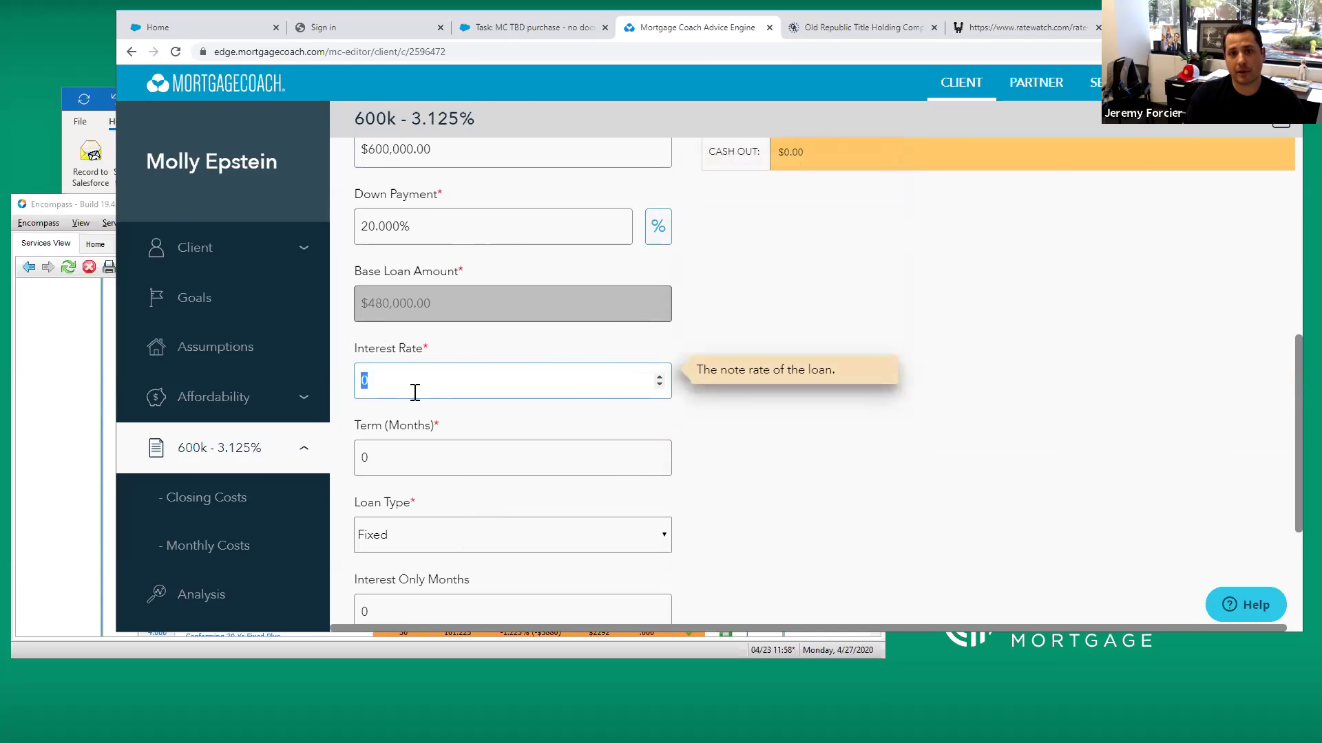
text(3.125)
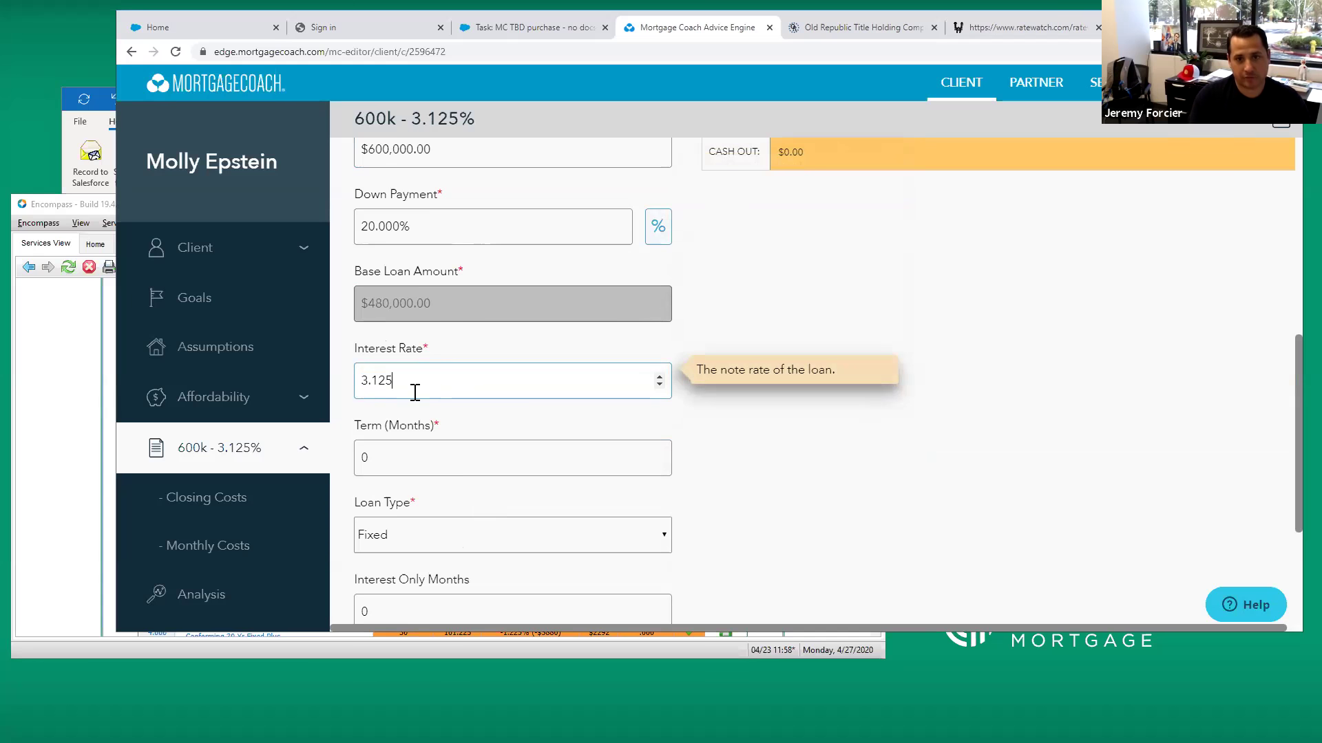
click(433, 459)
text(360)
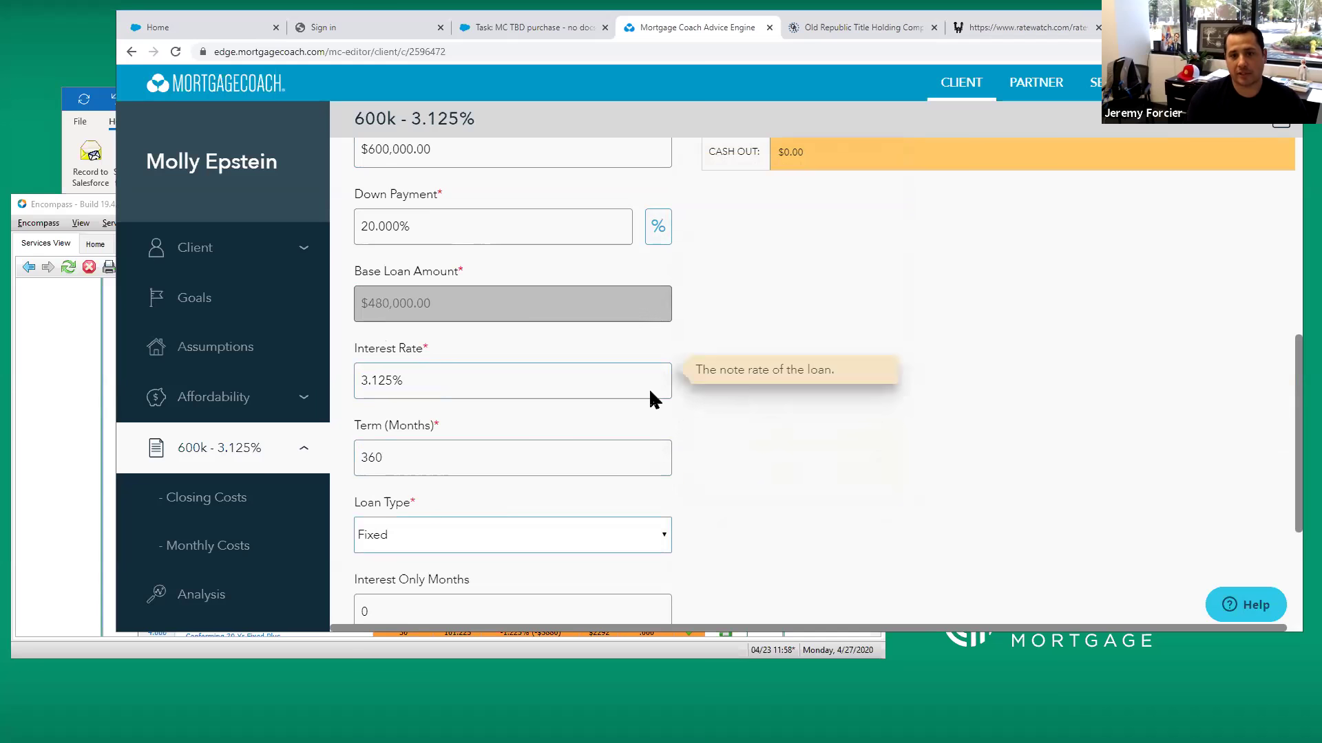
scroll(688, 396, down, 3)
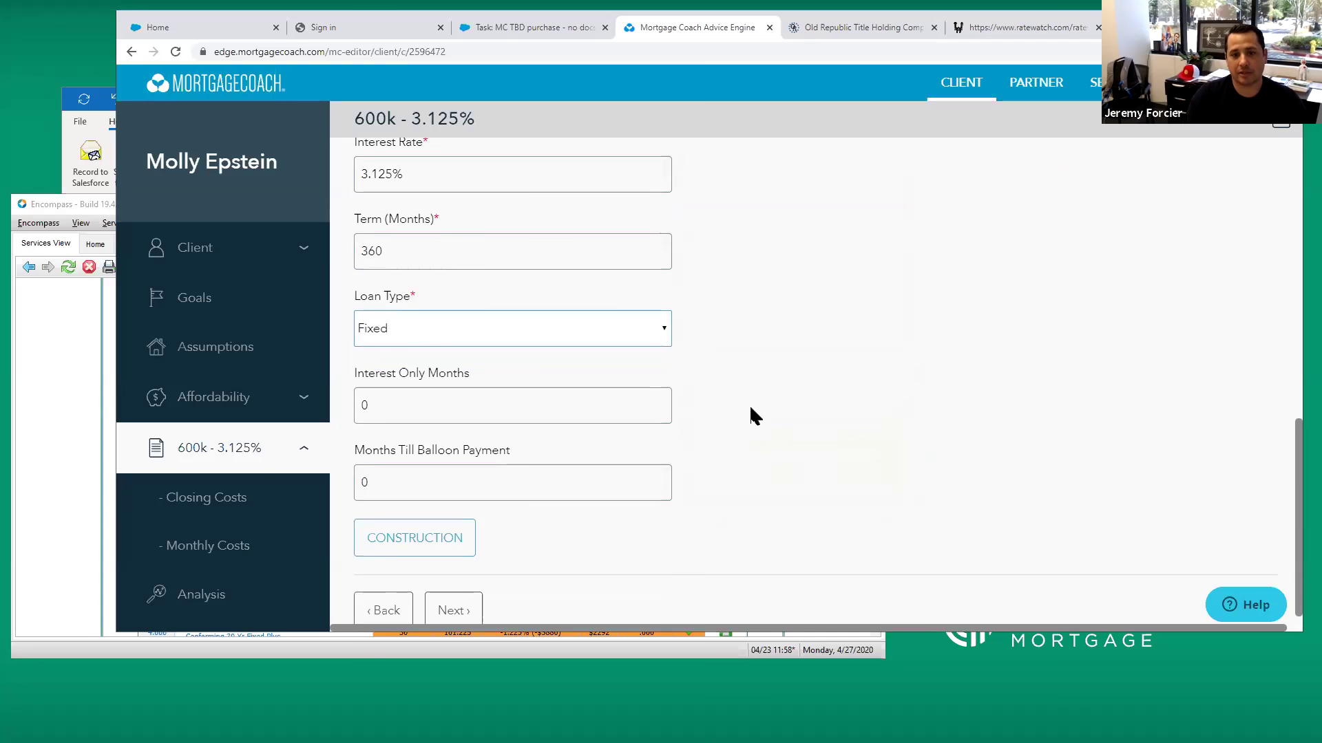
click(443, 601)
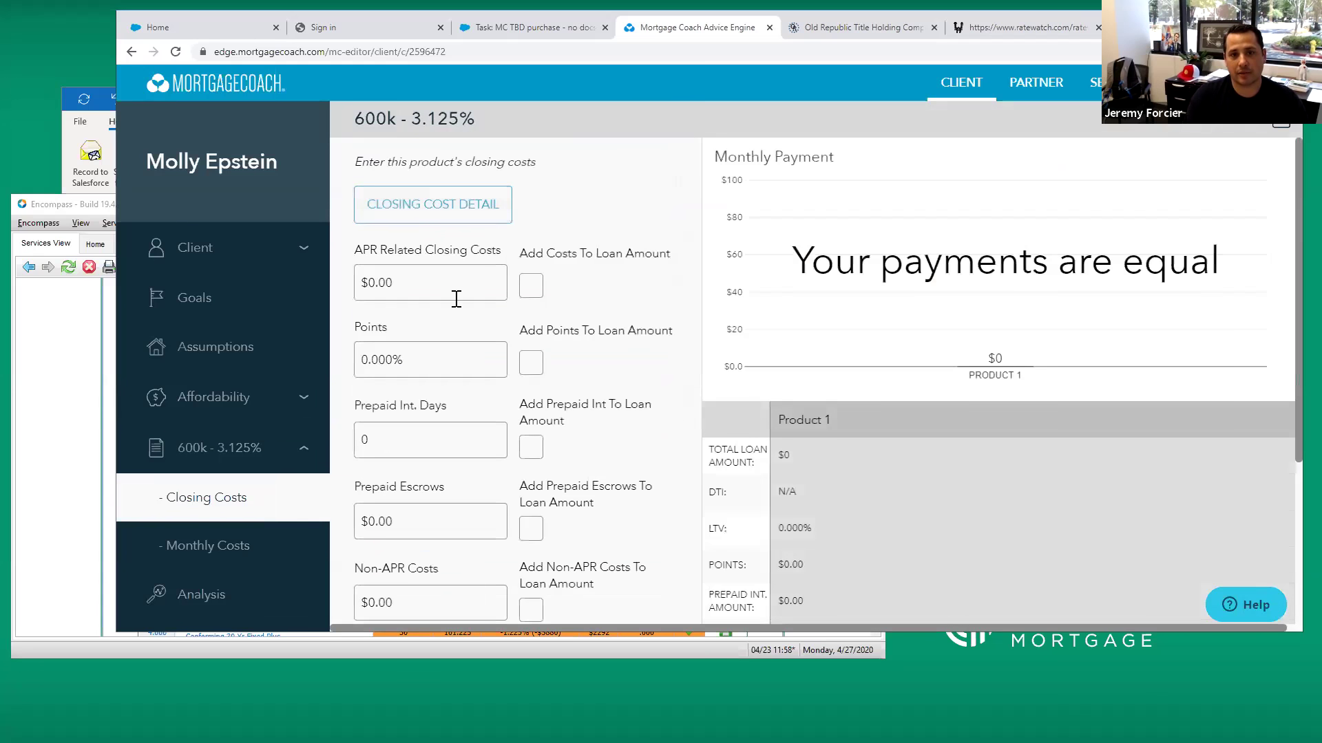
Enter $1,595 APR-related closing costs and check the loan notes in the Salesforce task
click(436, 283)
text(1595)
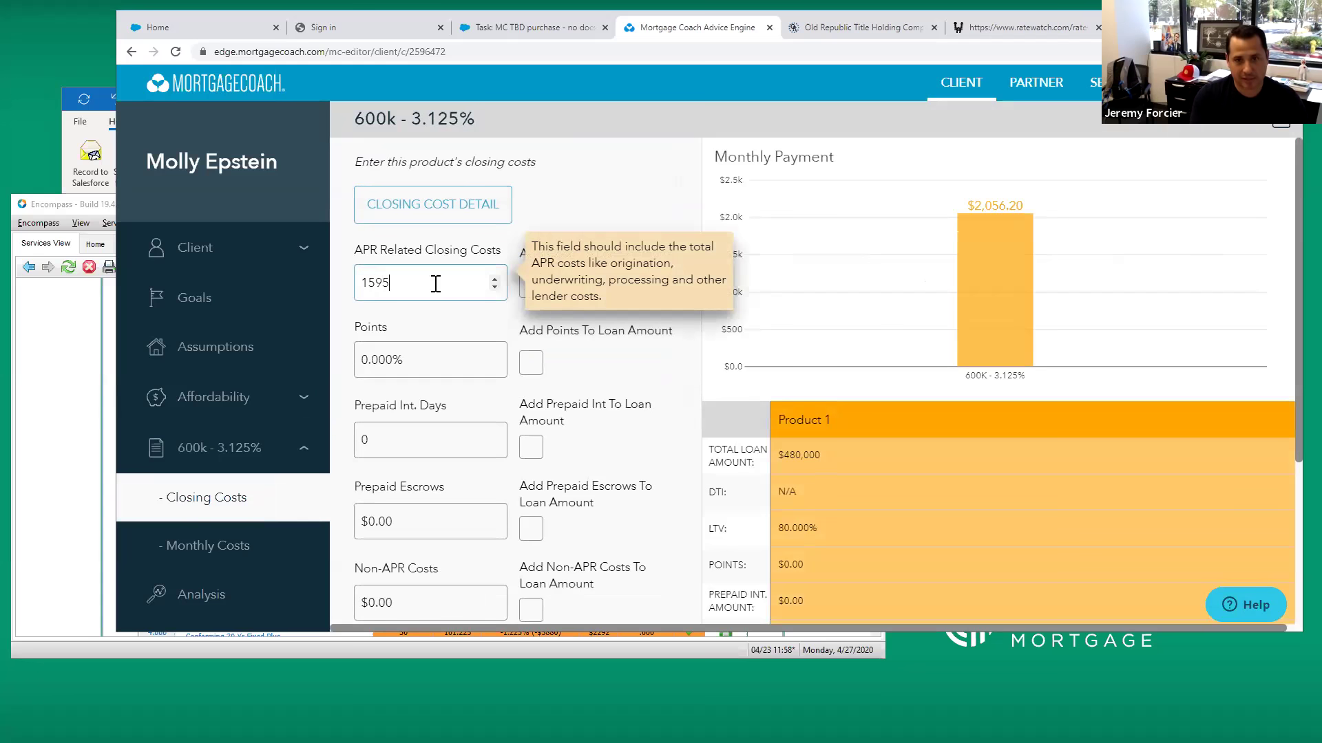
key(Tab)
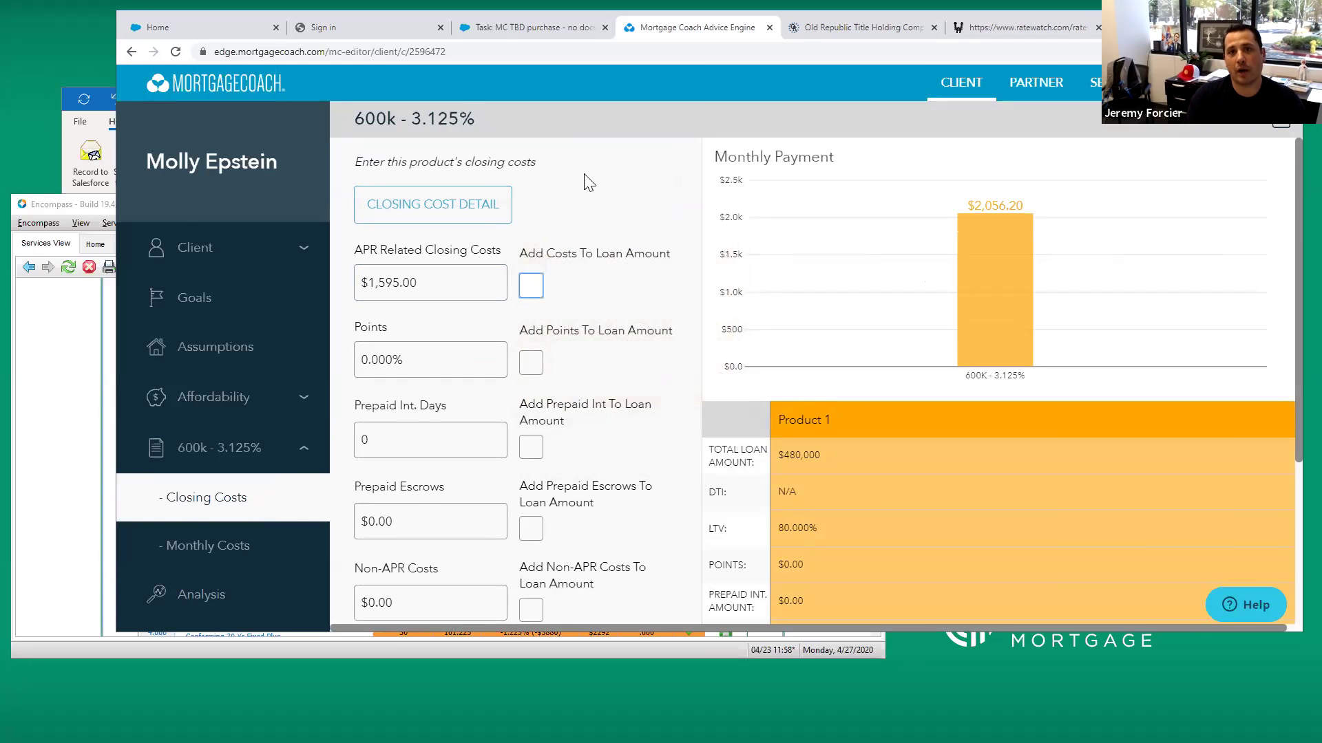
click(530, 29)
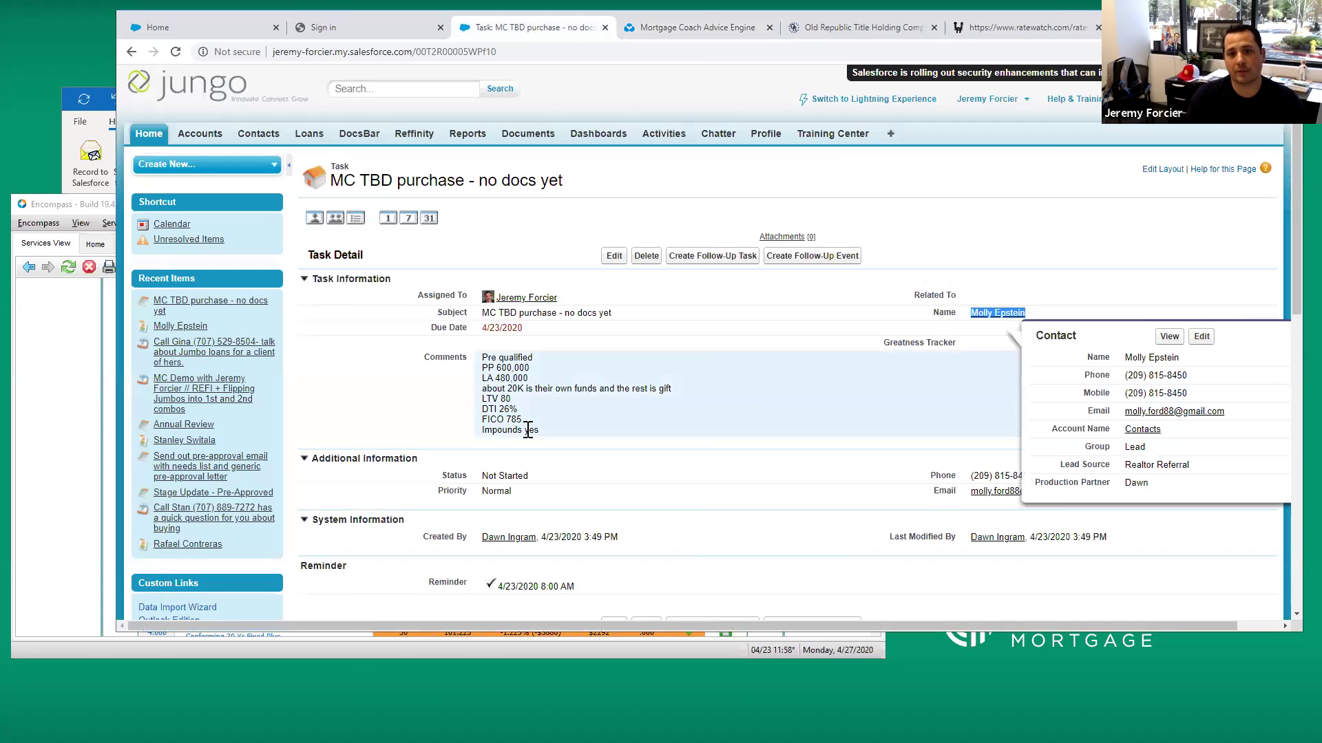
click(670, 32)
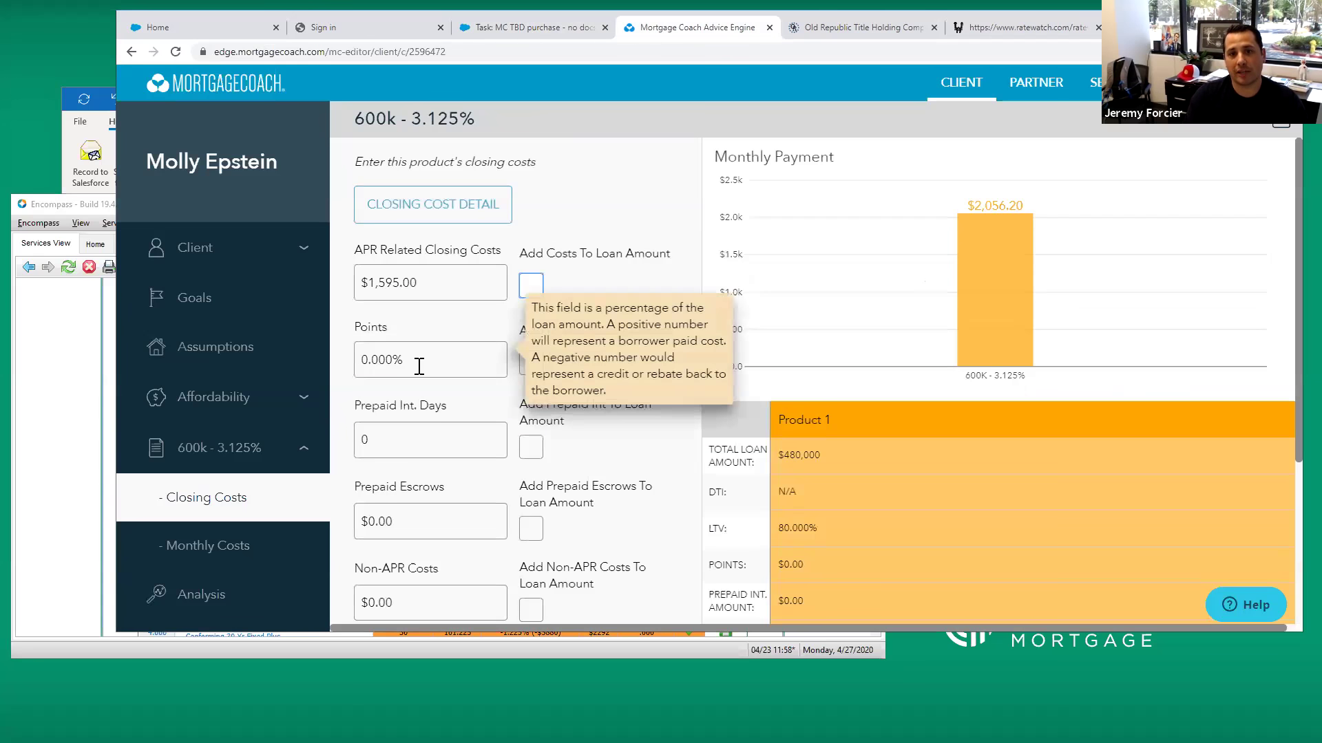
Set prepaid escrows to $4,000
click(409, 516)
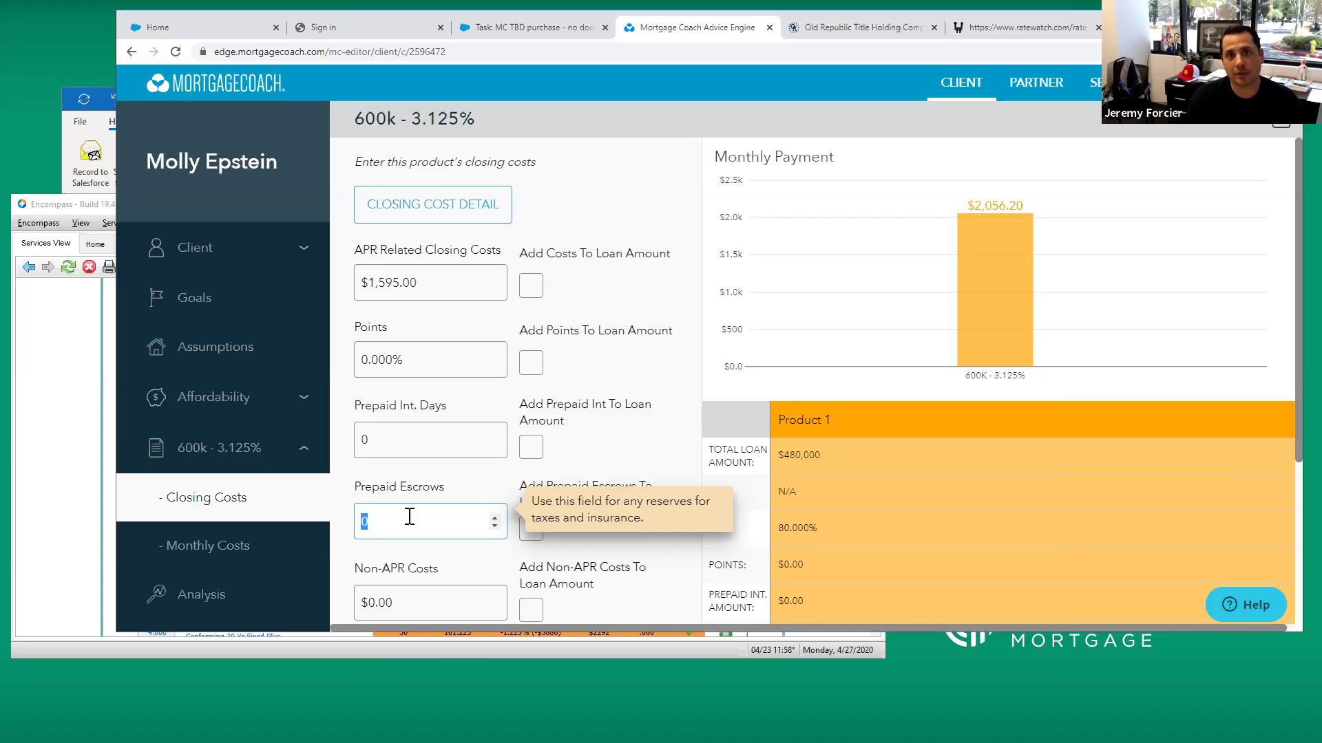
text(4000)
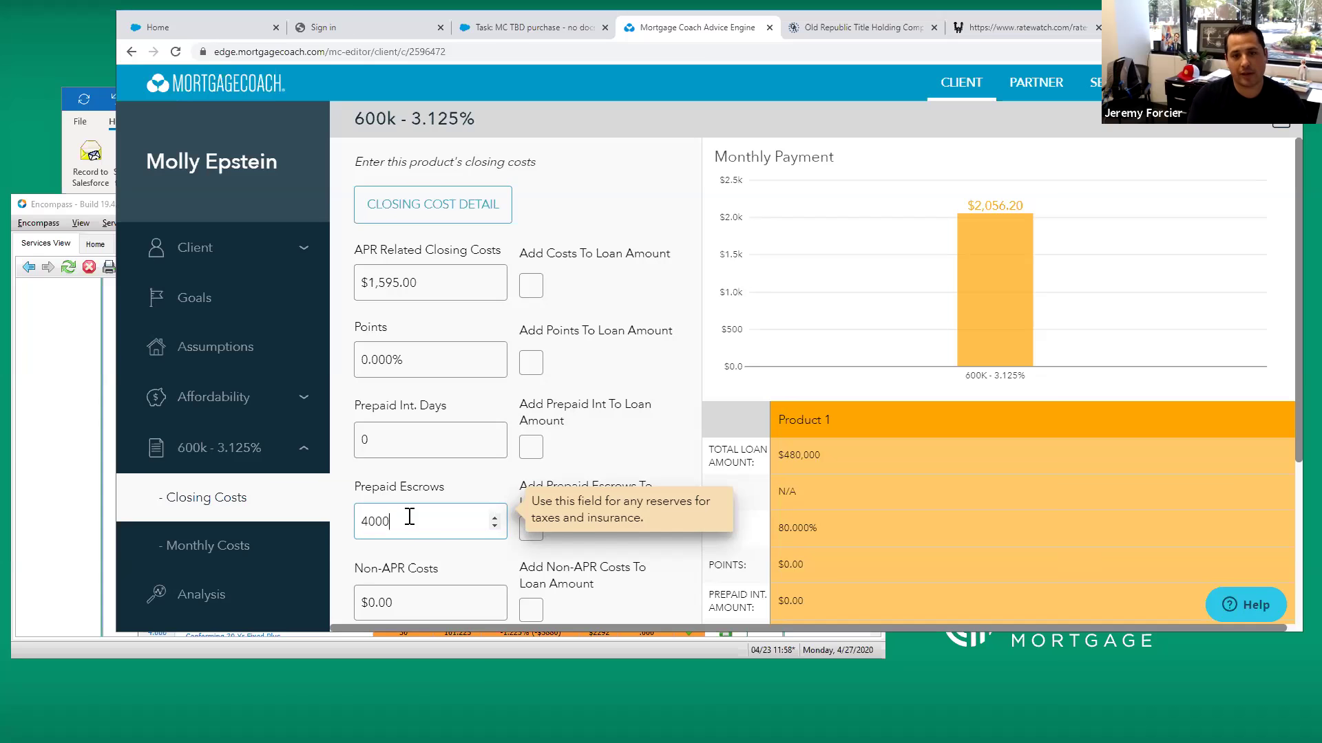
key(Tab)
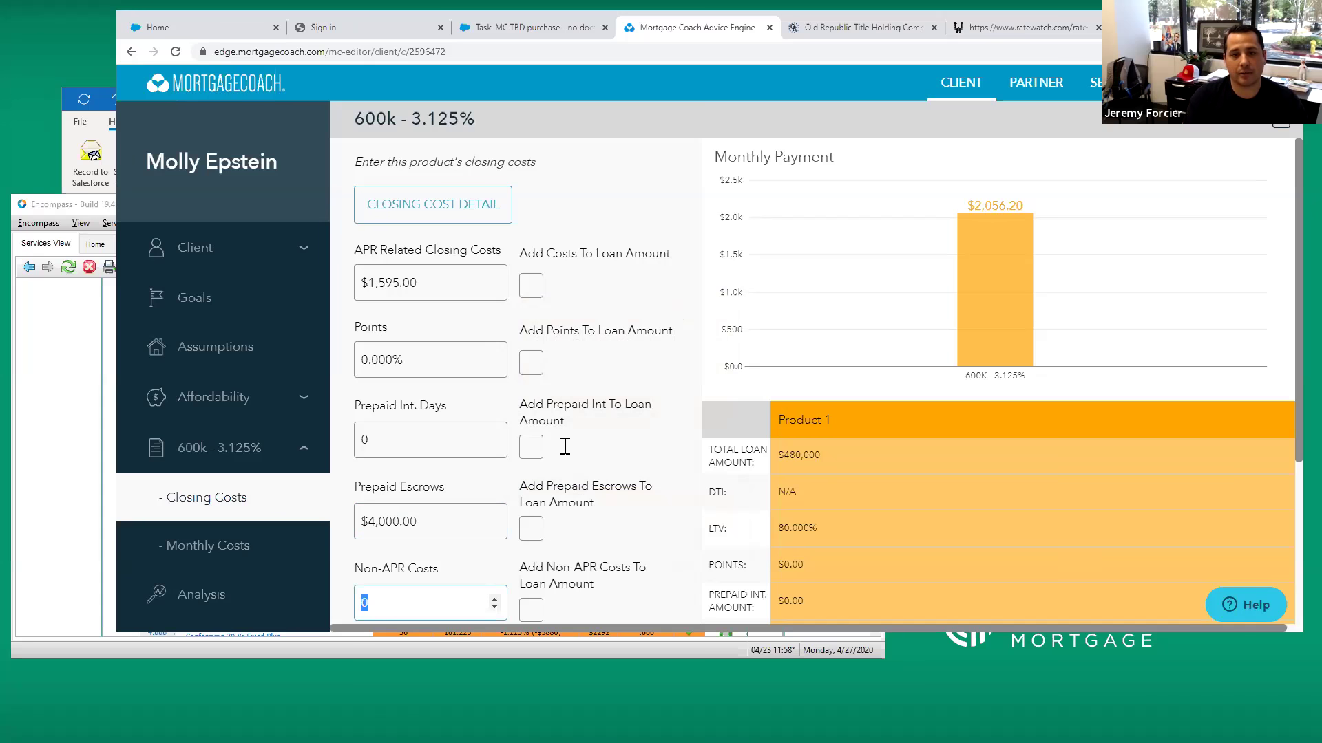
click(862, 31)
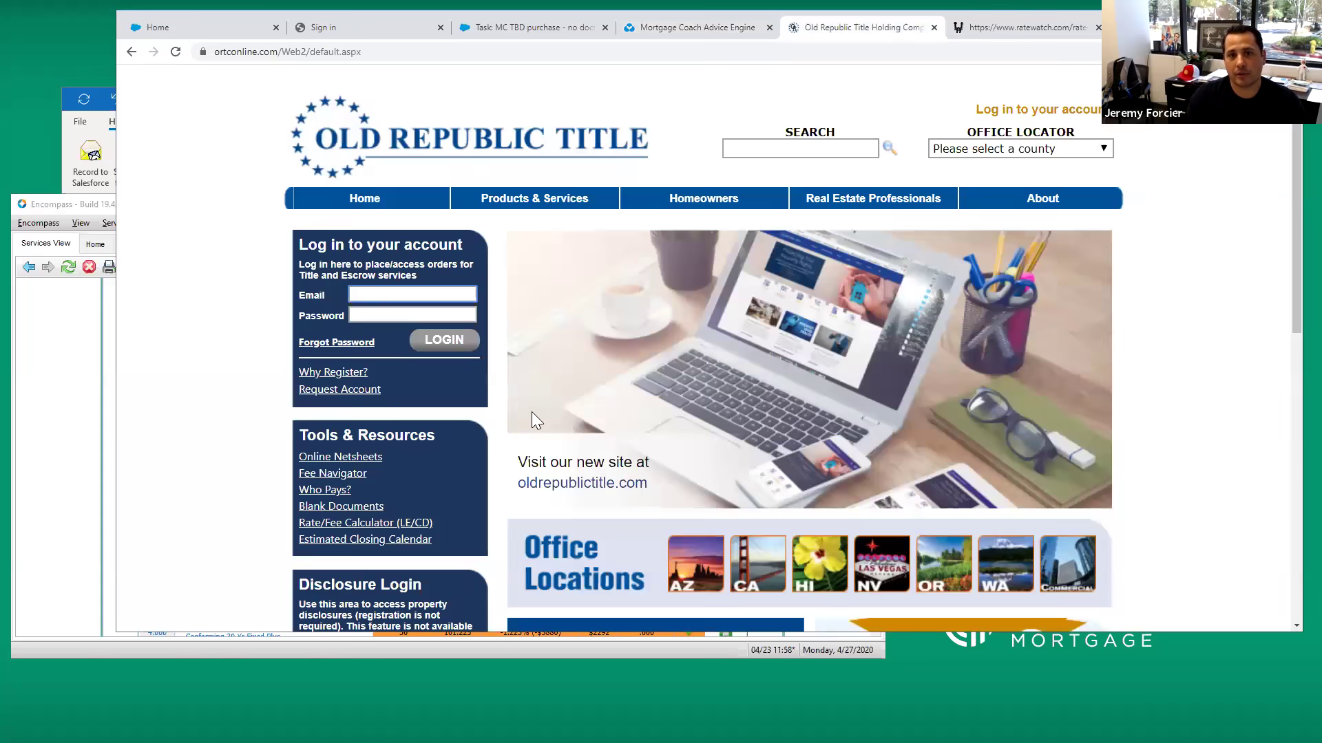
In Fee Navigator, set up a sale with a $600,000 price in Sonoma county
click(333, 473)
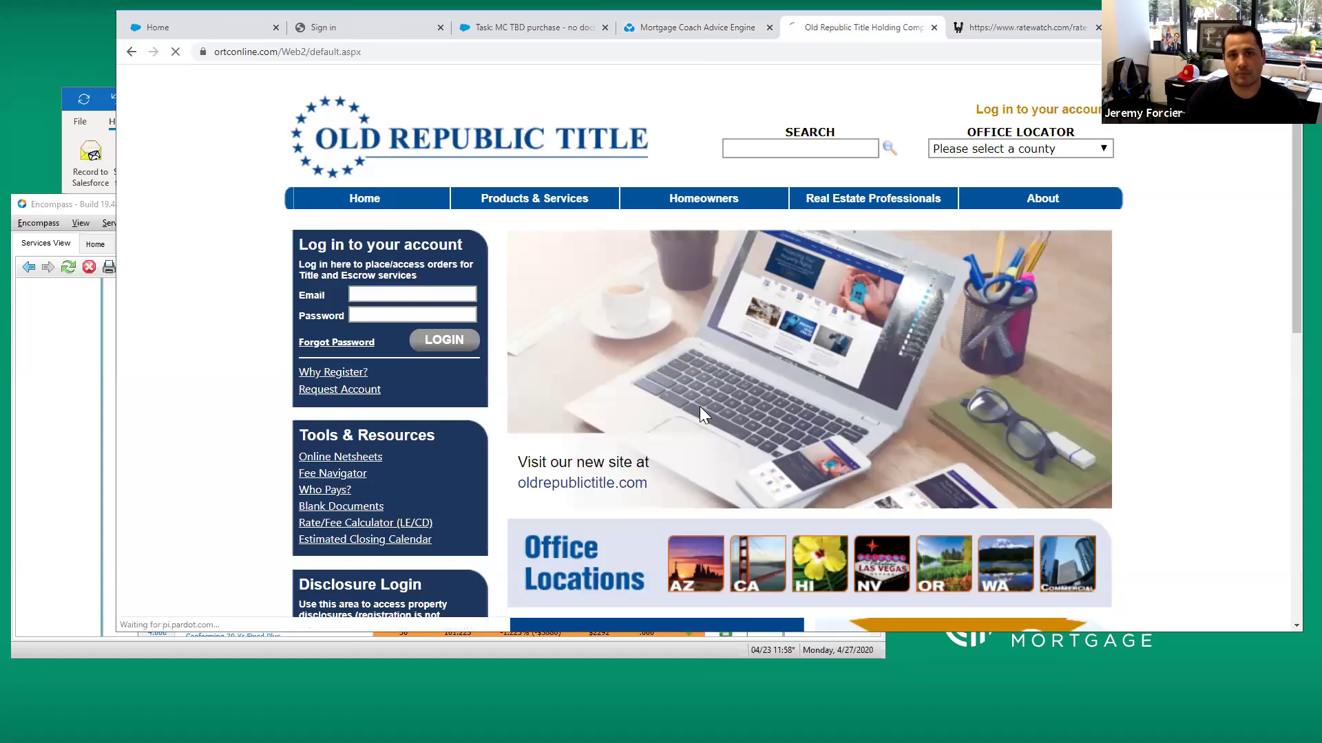
click(777, 486)
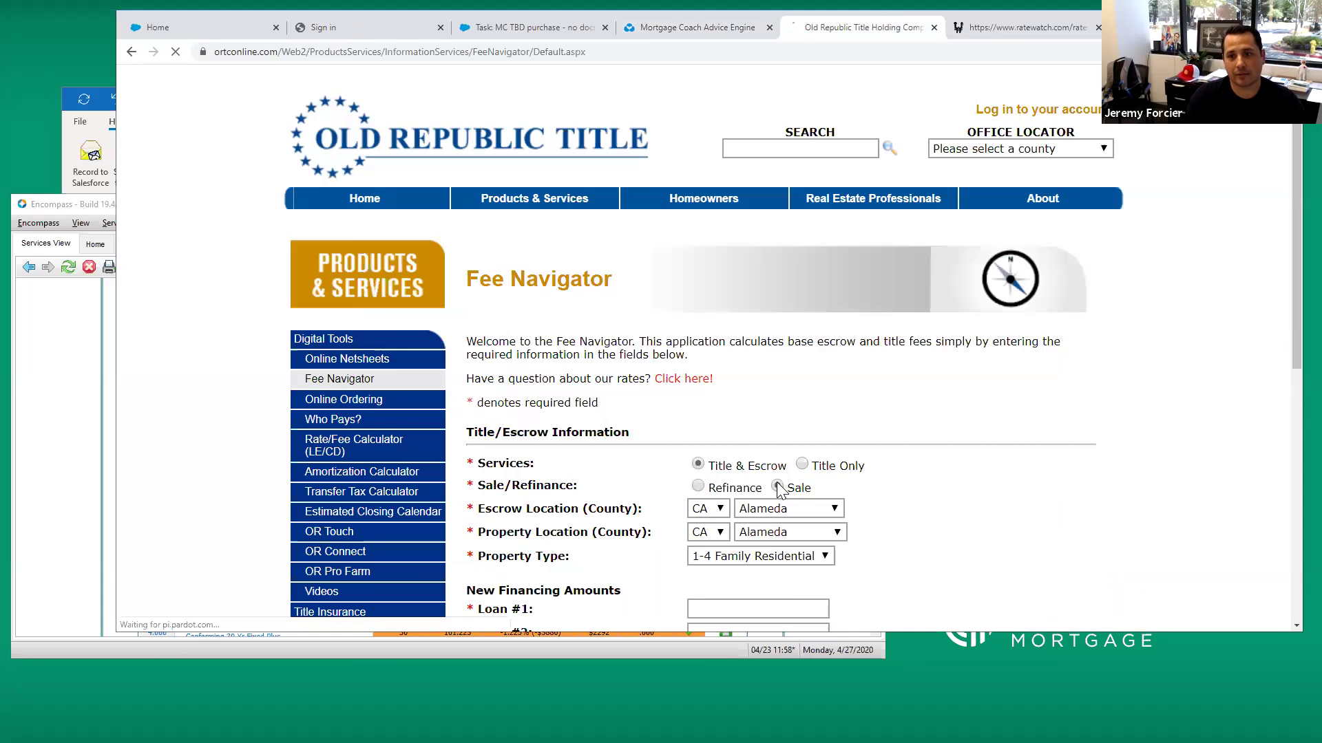
scroll(707, 424, down, 1)
click(710, 438)
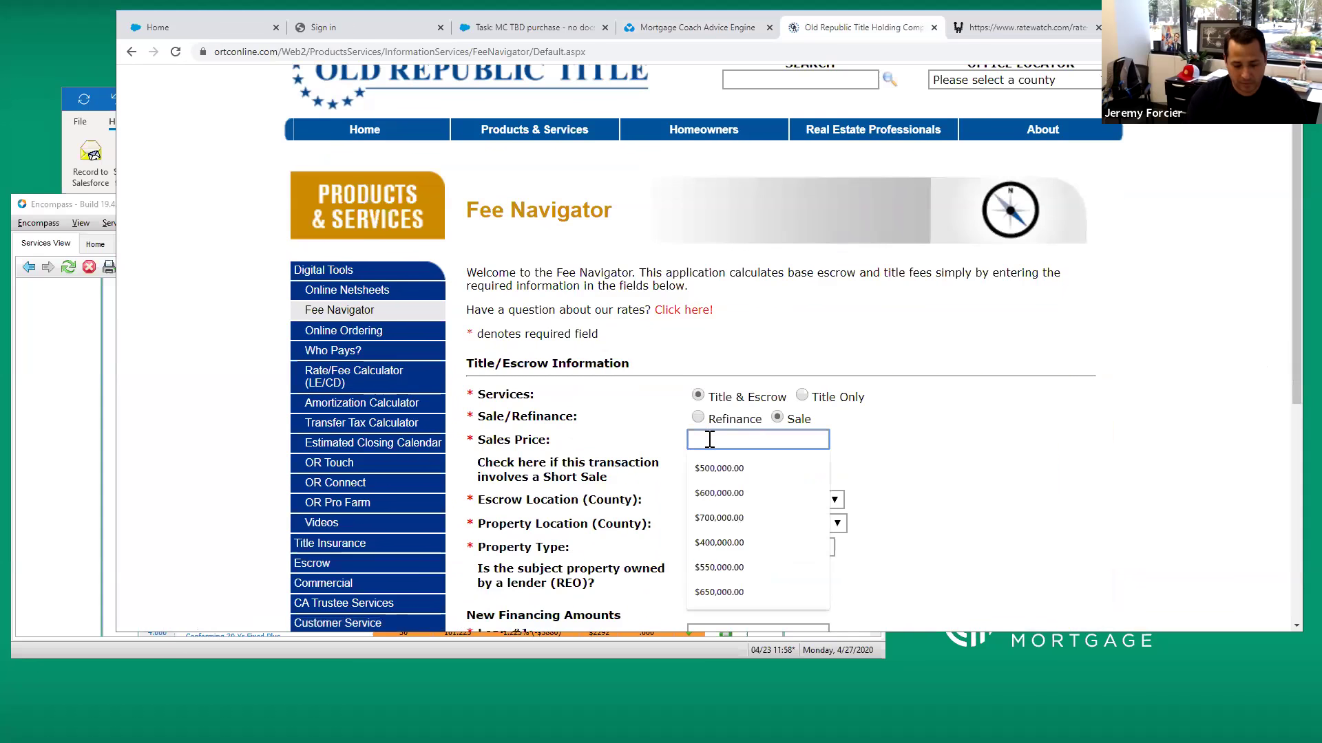
text(600,000)
key(Tab)
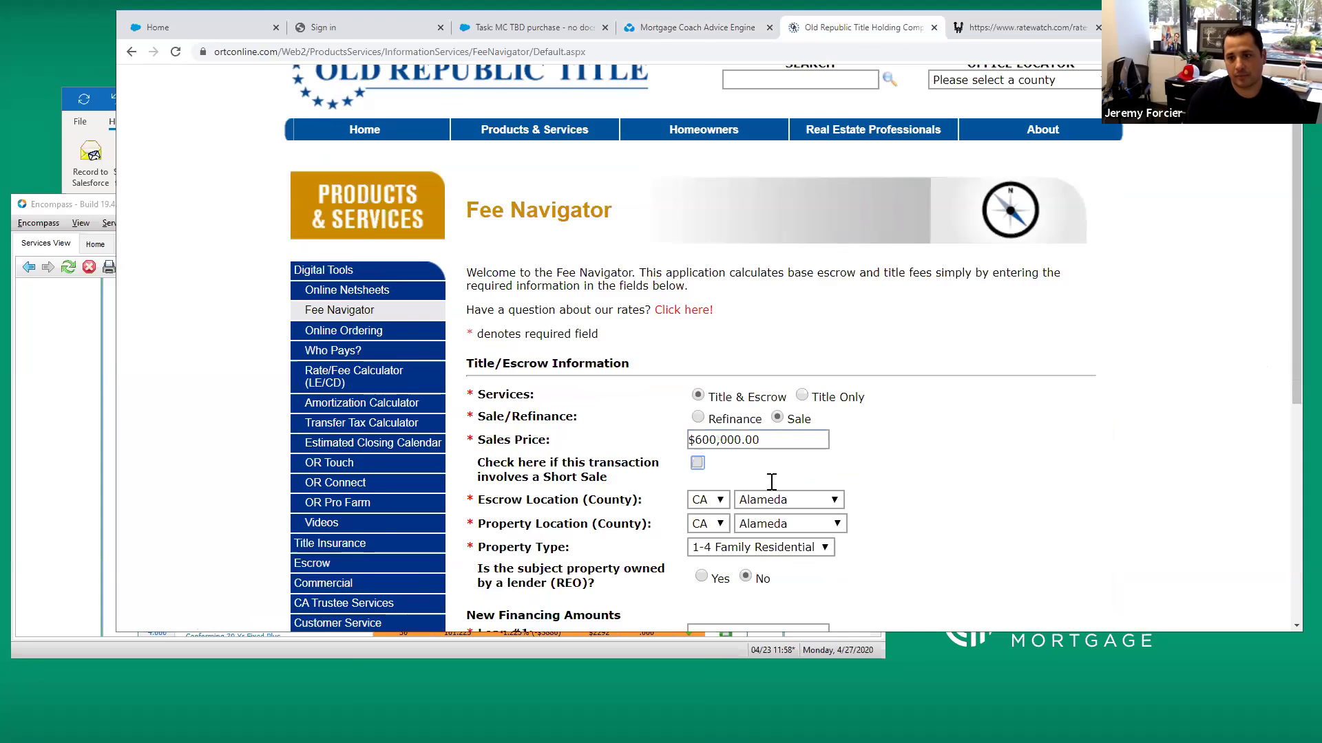
click(771, 500)
scroll(771, 441, down, 3)
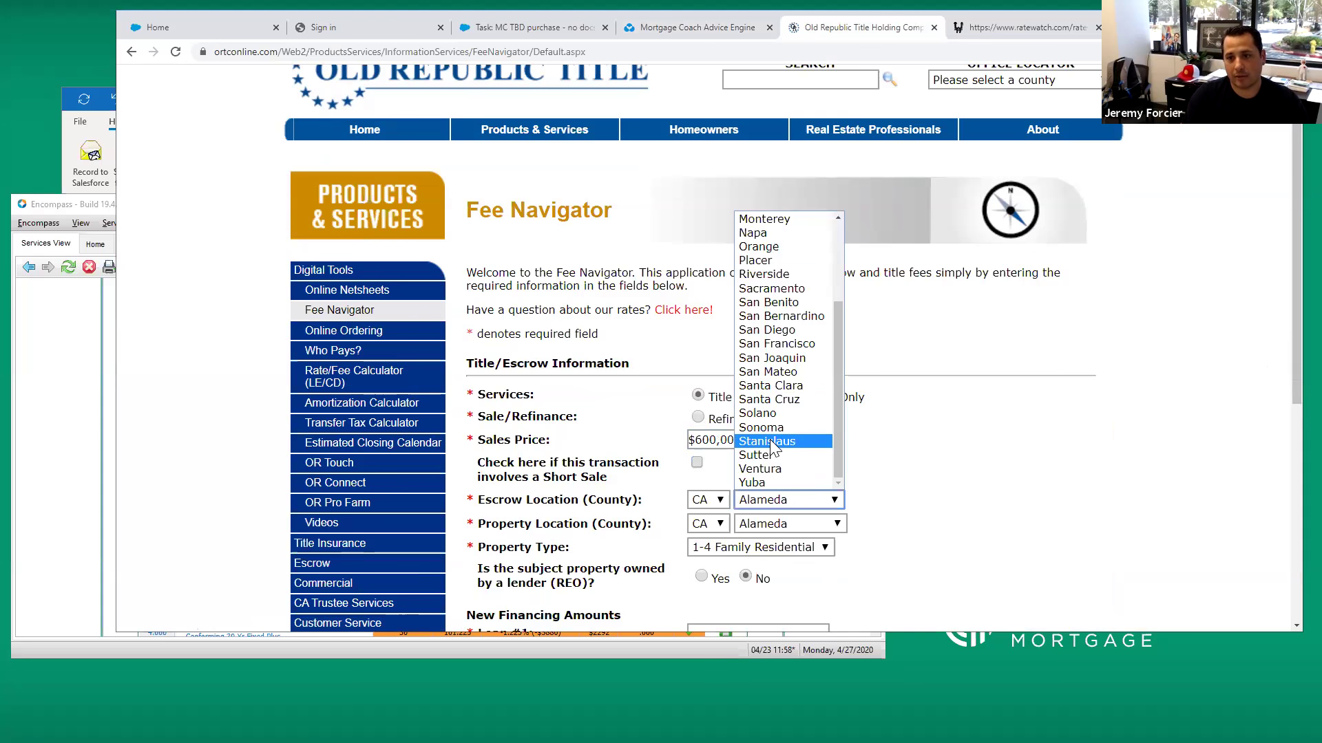
click(761, 428)
Enter a $480,000 first loan amount to calculate escrow and title fees
scroll(861, 478, up, 1)
scroll(756, 427, down, 4)
click(756, 427)
text(480)
click(702, 453)
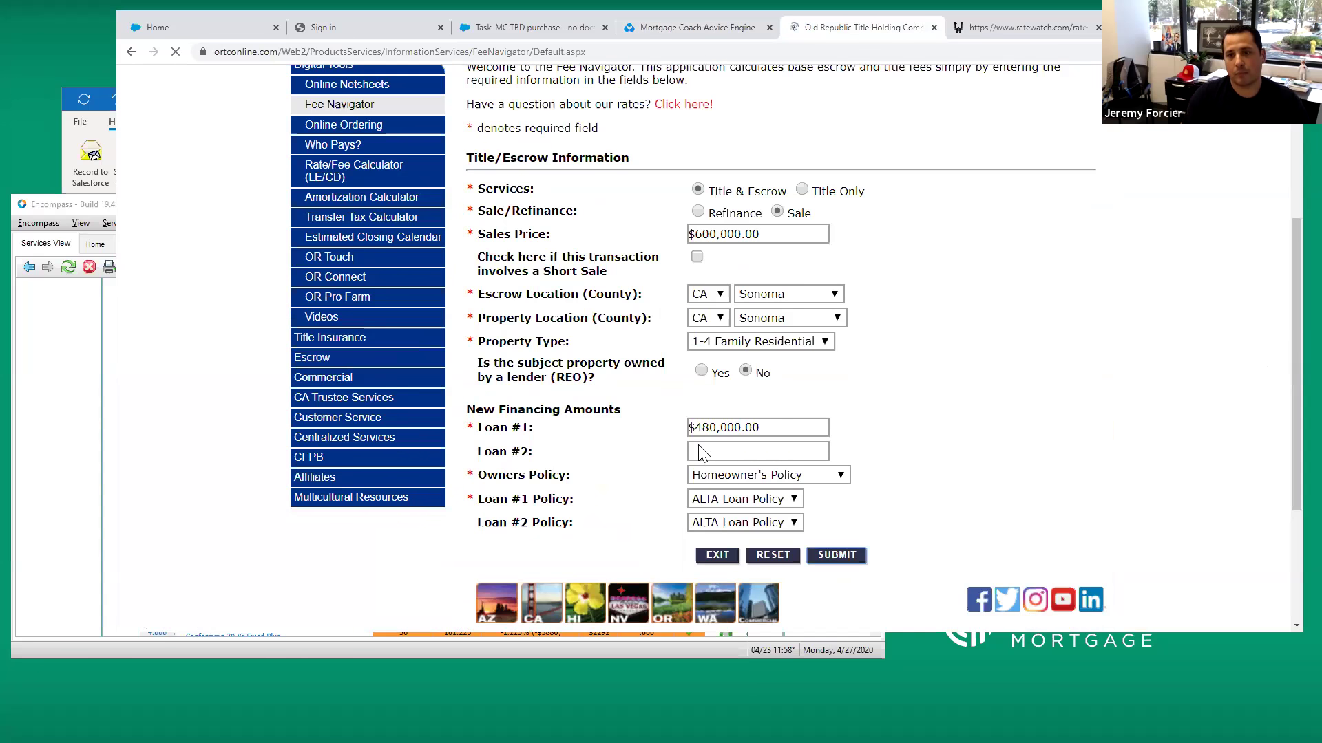
scroll(700, 435, down, 5)
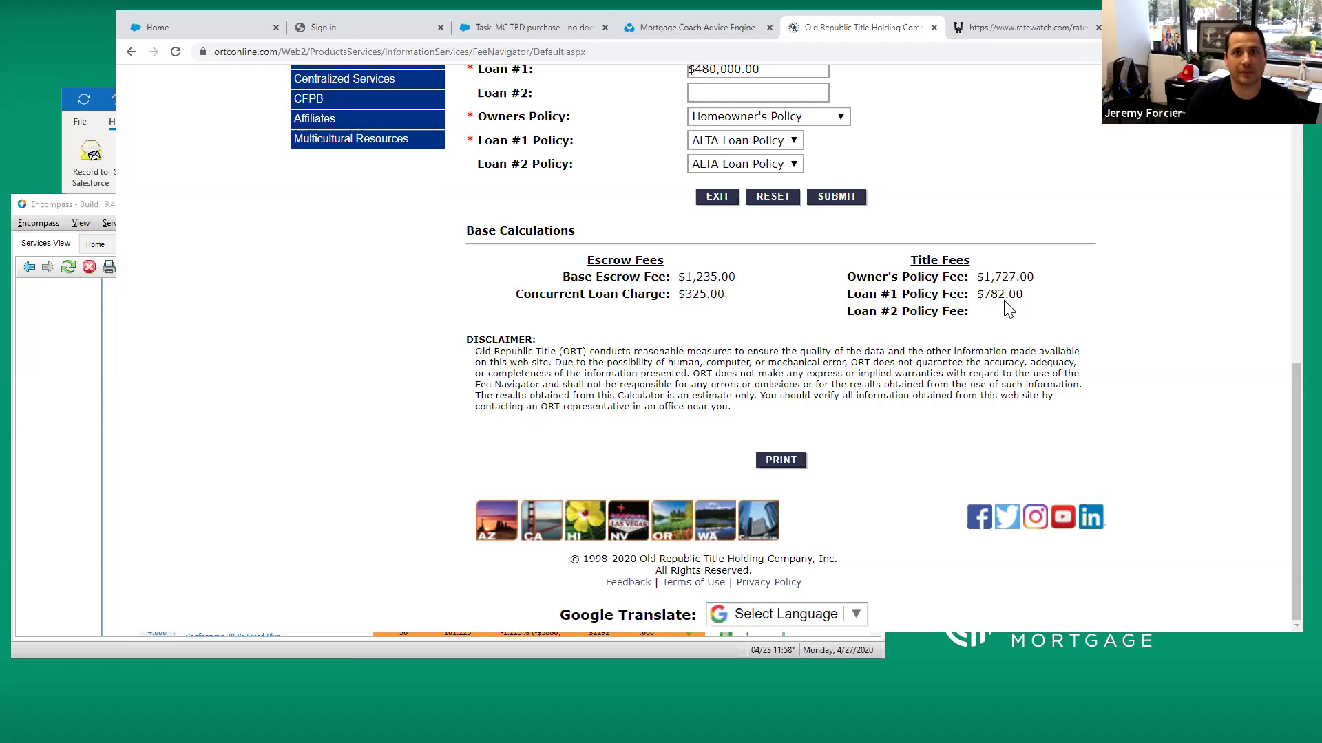
Enter $4,650 Non-APR costs for the 600k - 3.125% product and continue to monthly costs
click(681, 32)
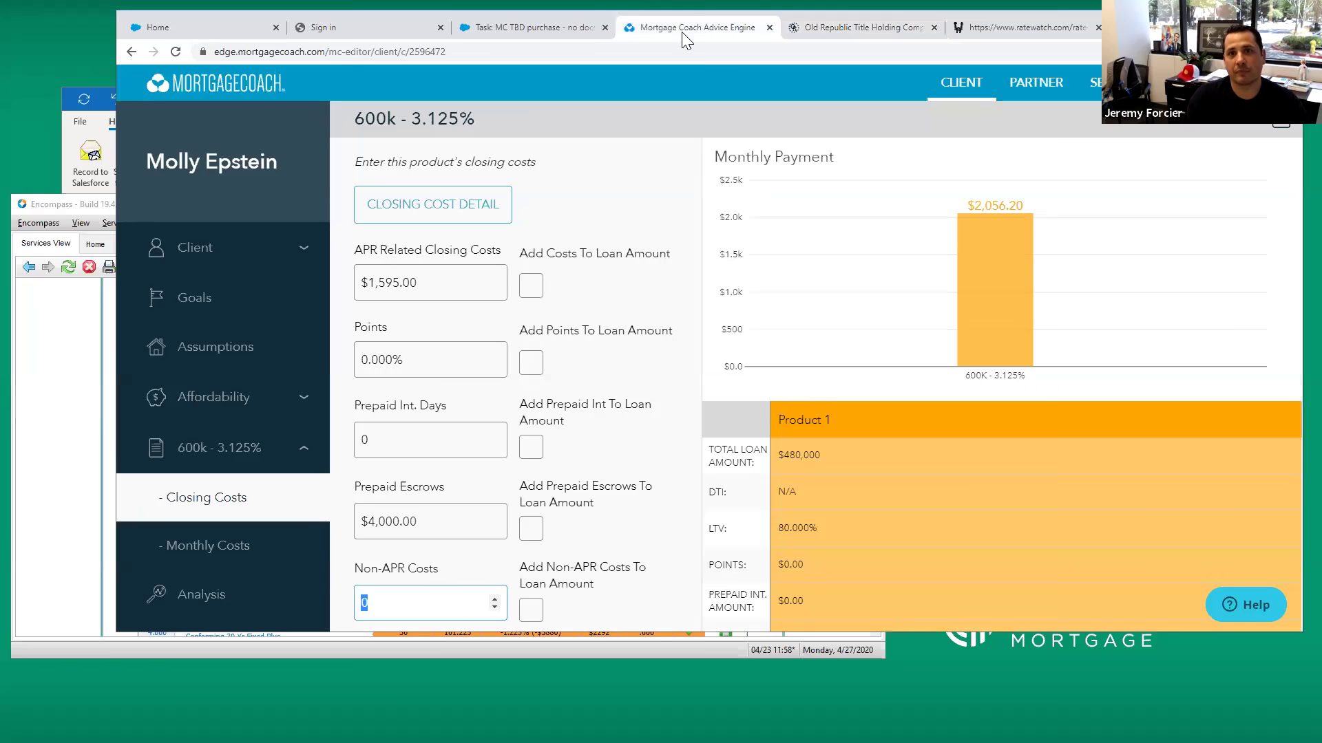
click(400, 589)
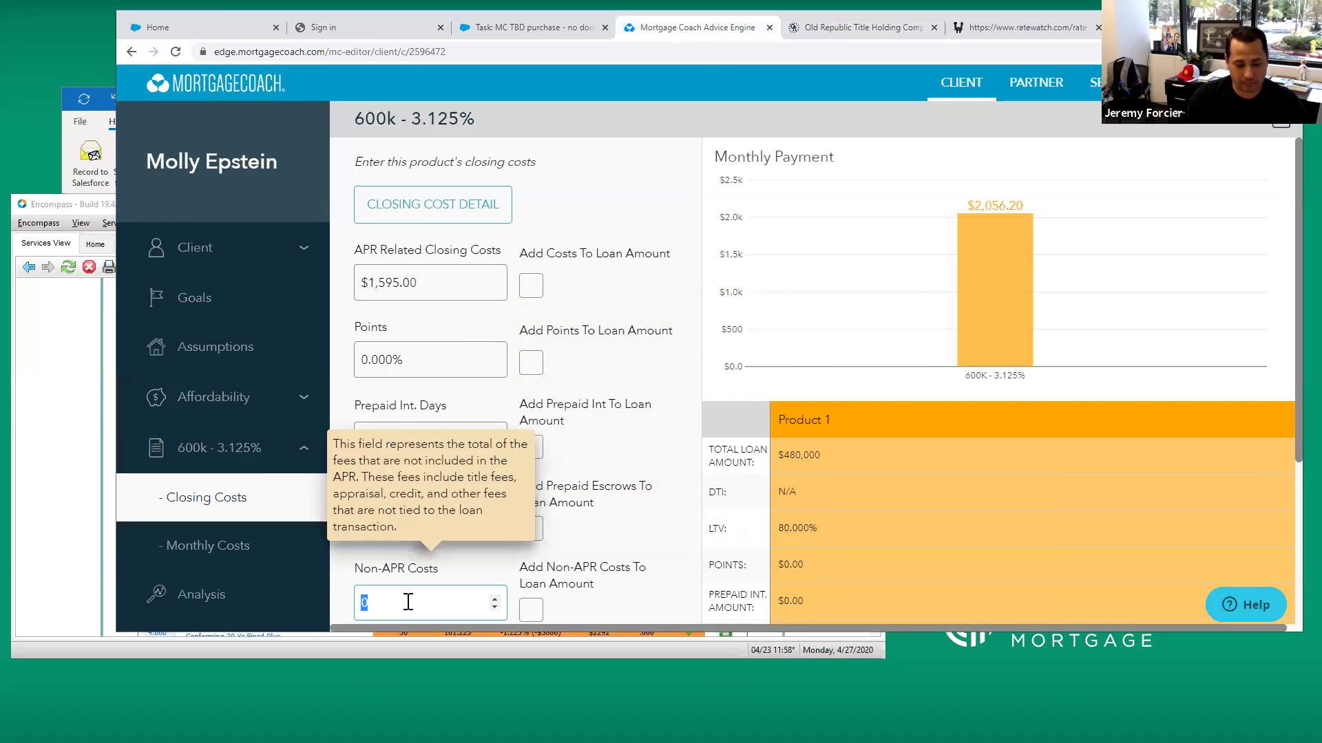
key(Tab)
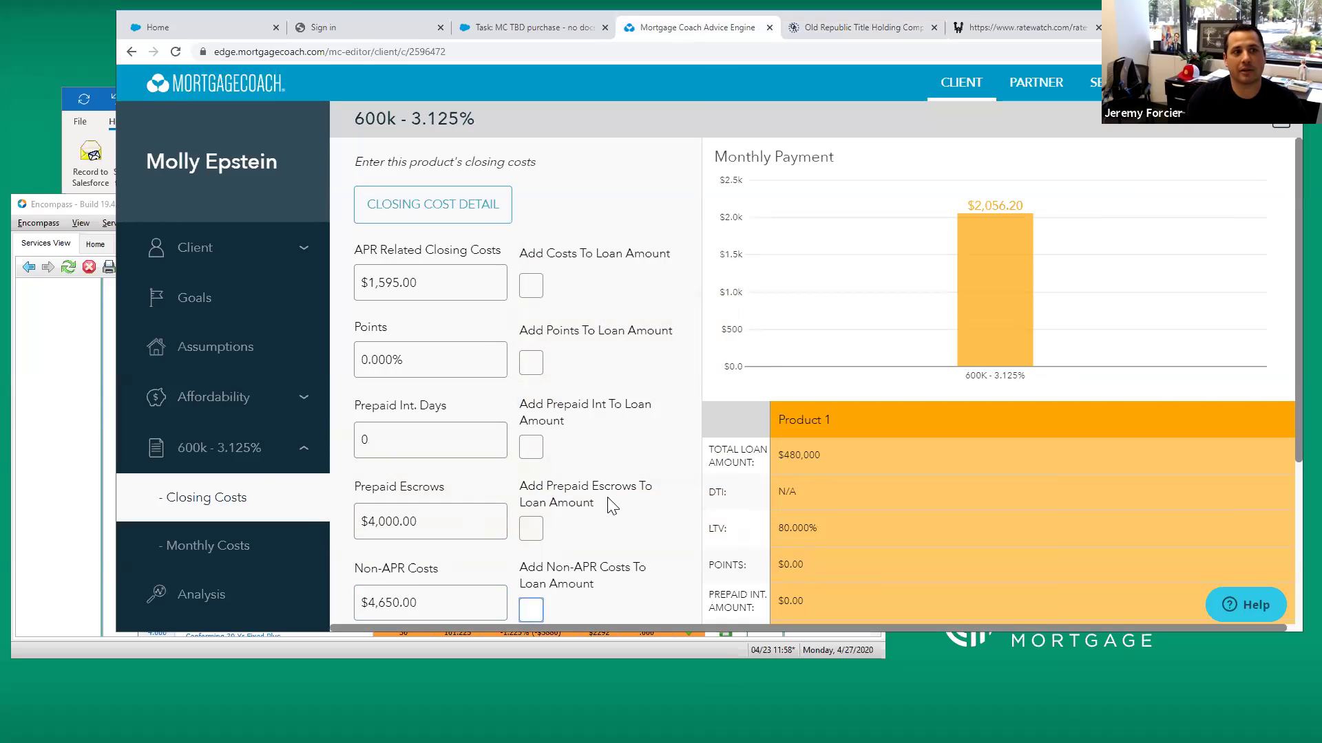
scroll(653, 470, down, 1)
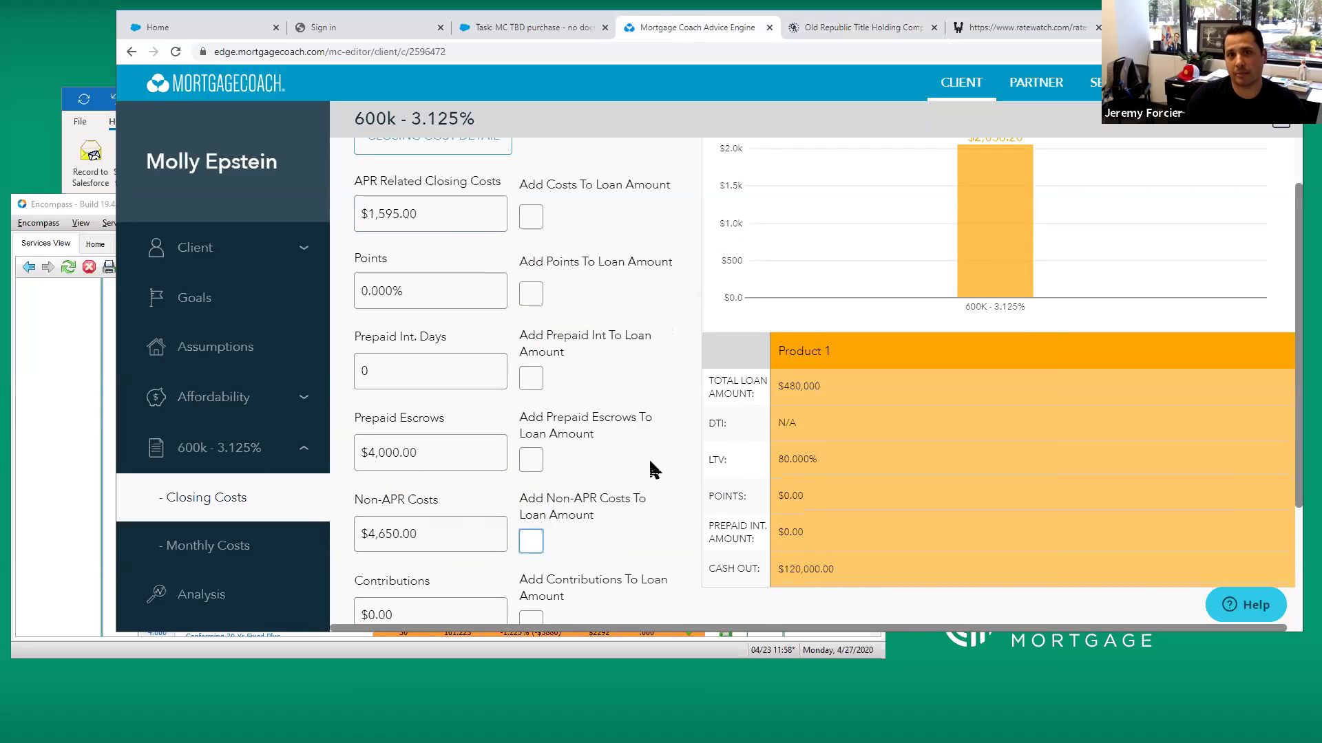
scroll(652, 468, down, 2)
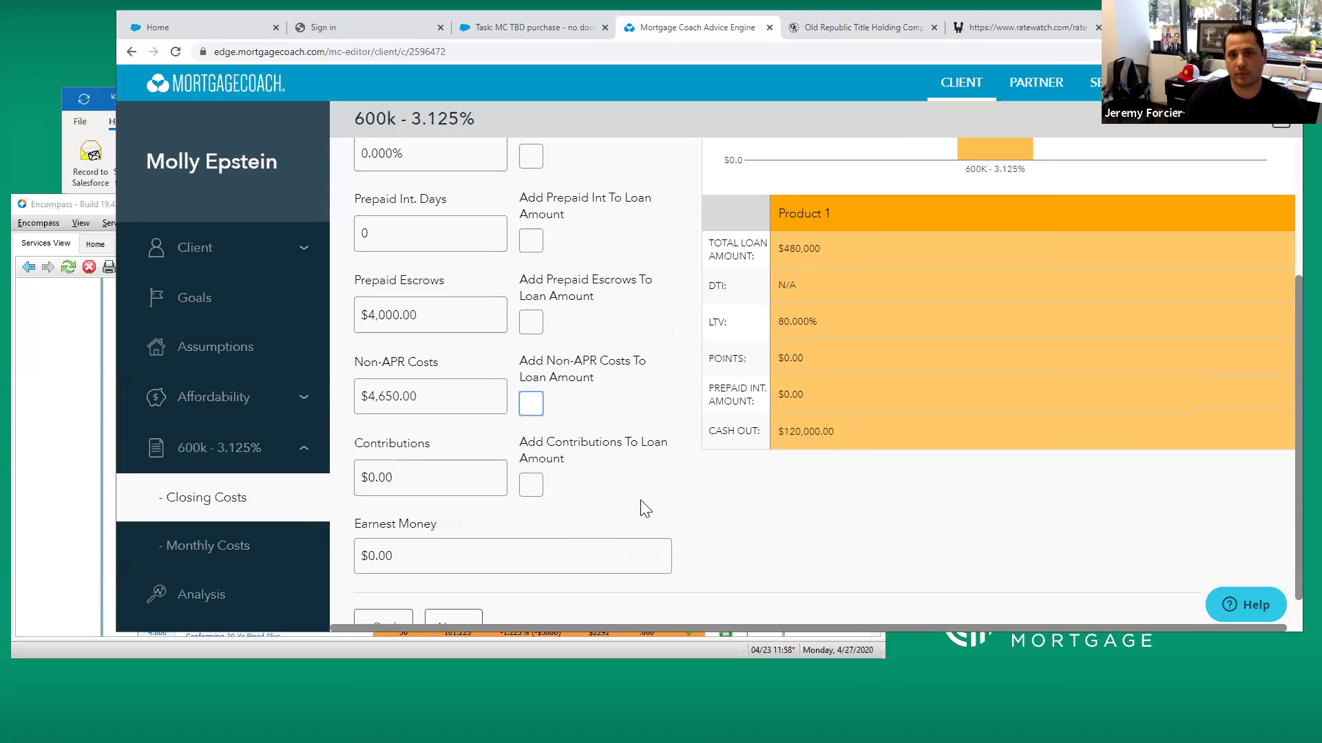
scroll(554, 426, up, 3)
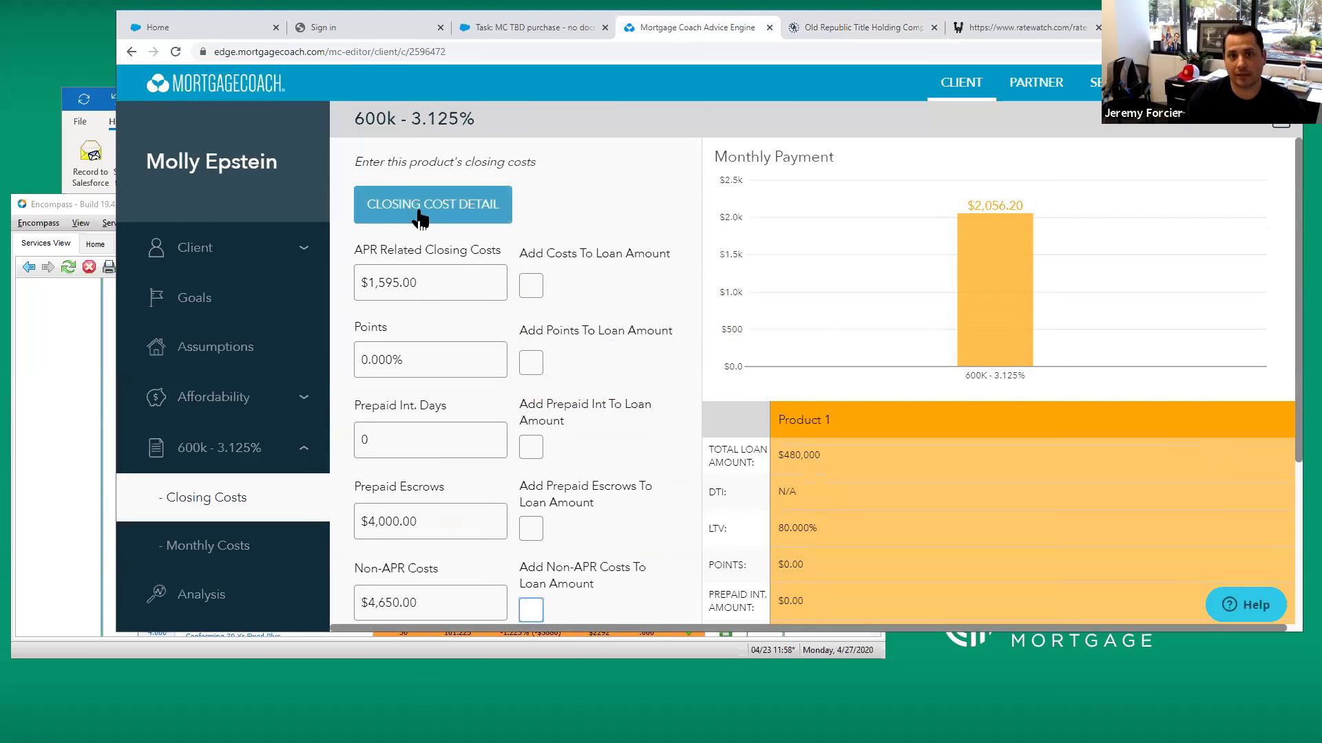
scroll(616, 424, down, 1)
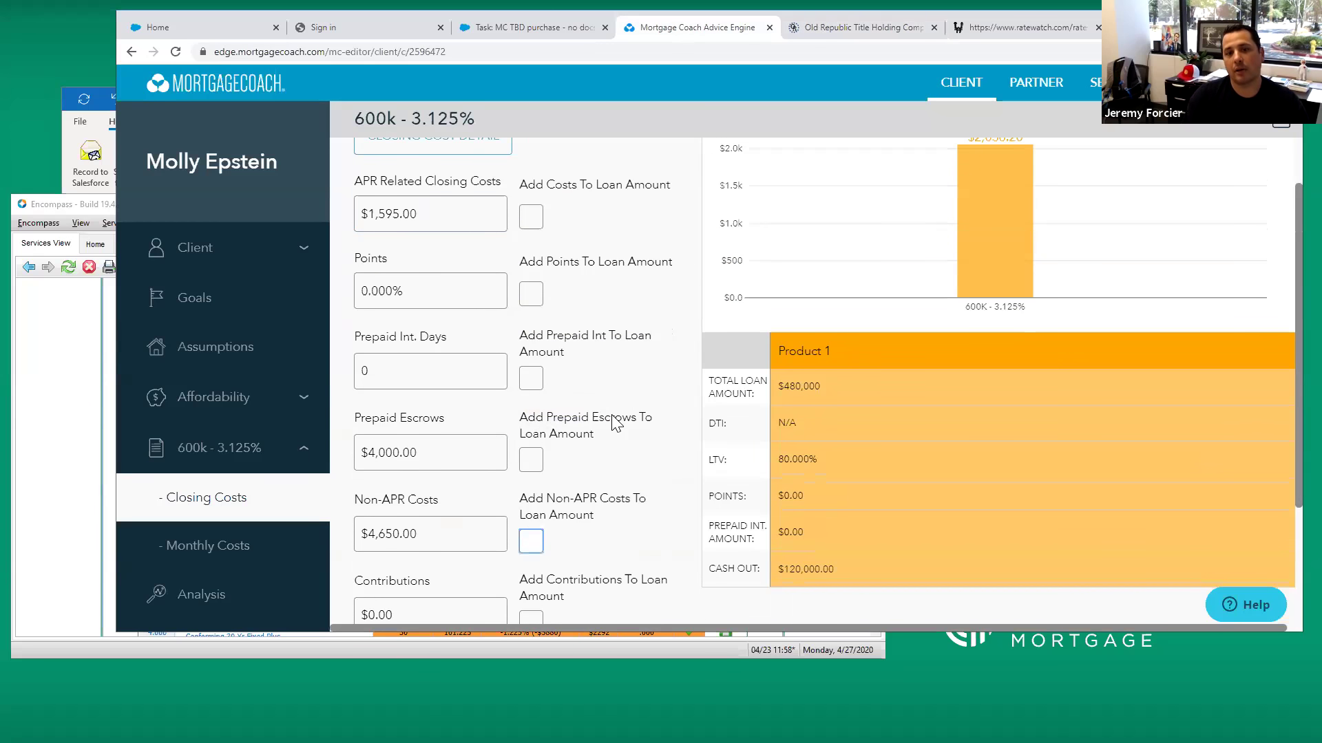
scroll(615, 421, down, 1)
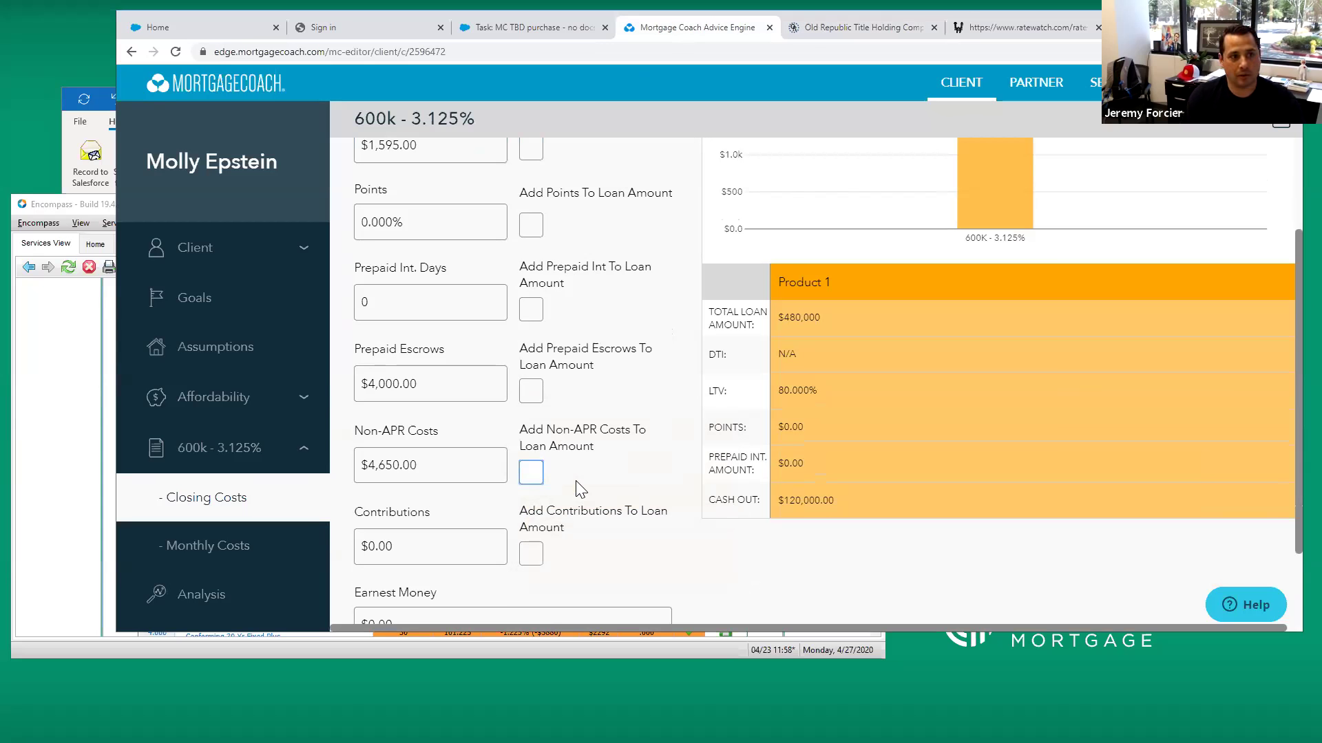
scroll(592, 468, down, 1)
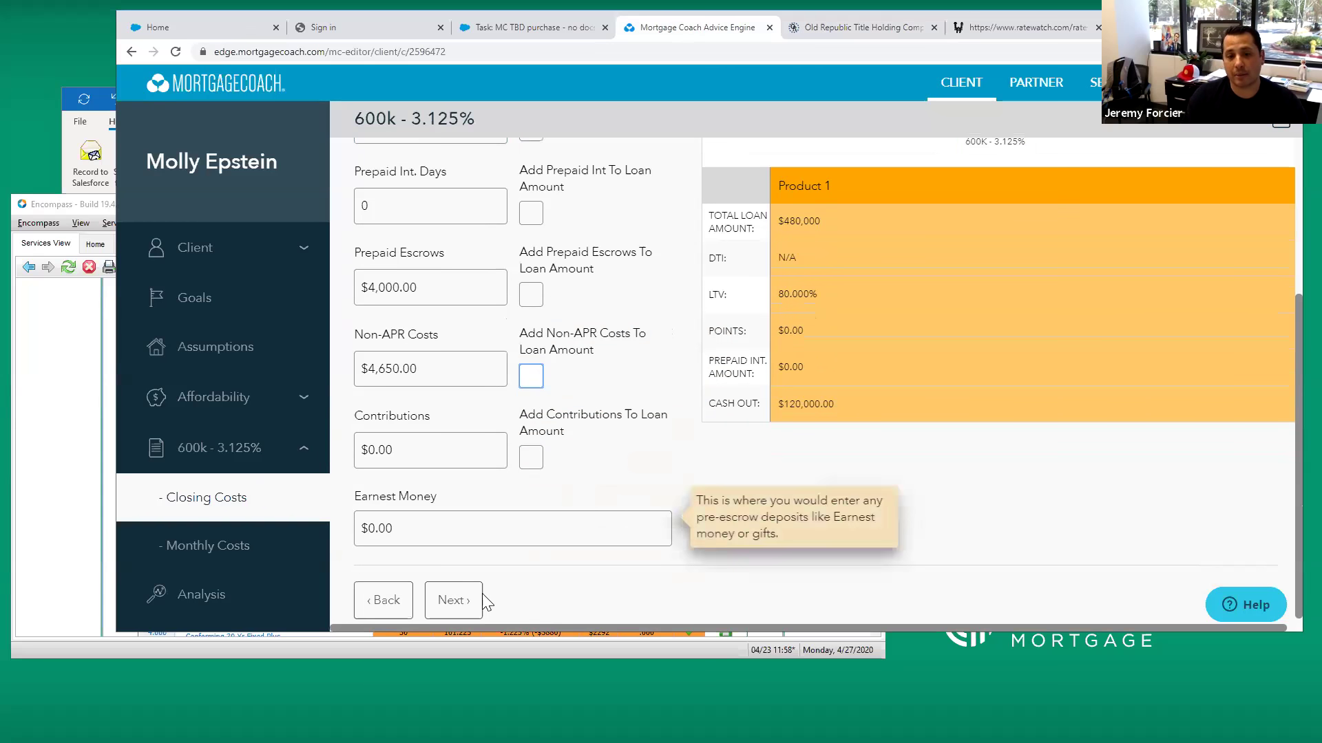
click(463, 602)
Set hazard insurance to $90 and property tax to 1.250% ($625.00)
click(437, 310)
text(90)
key(Tab)
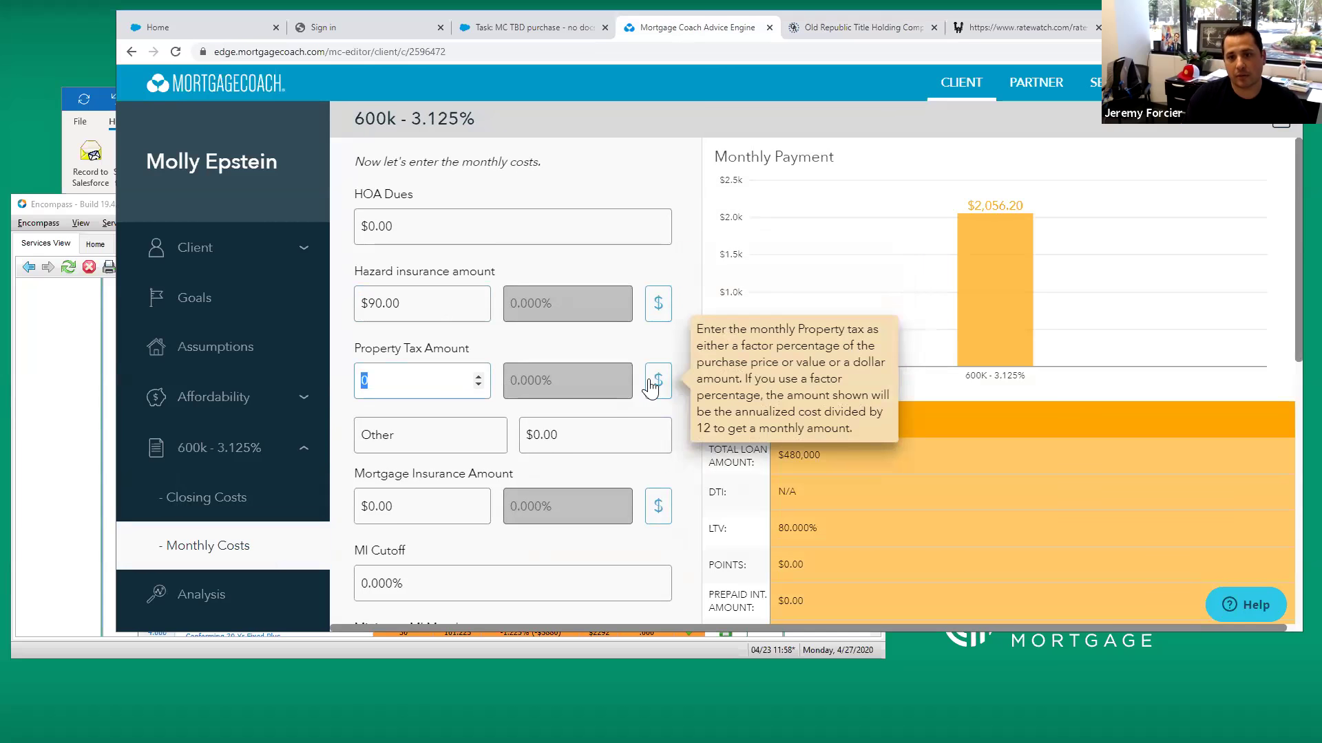
click(658, 380)
click(574, 379)
text(1.)
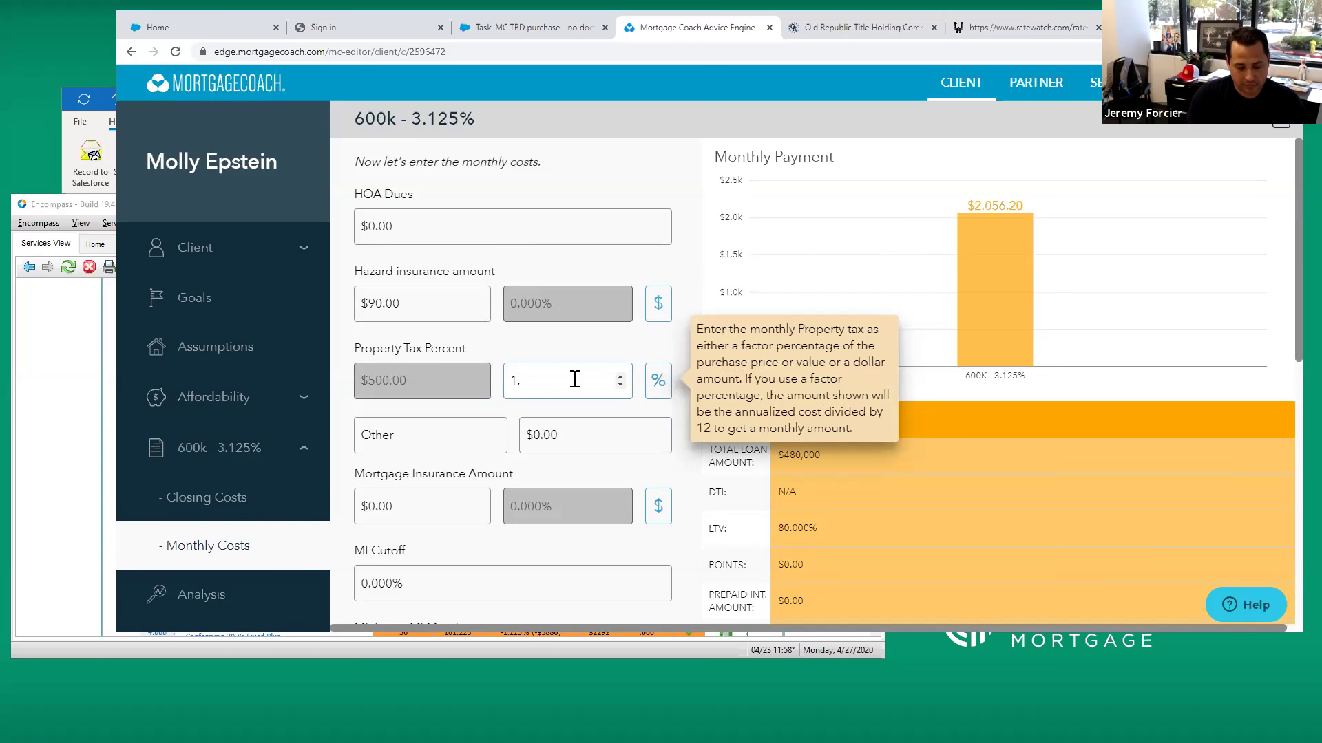
key(Tab)
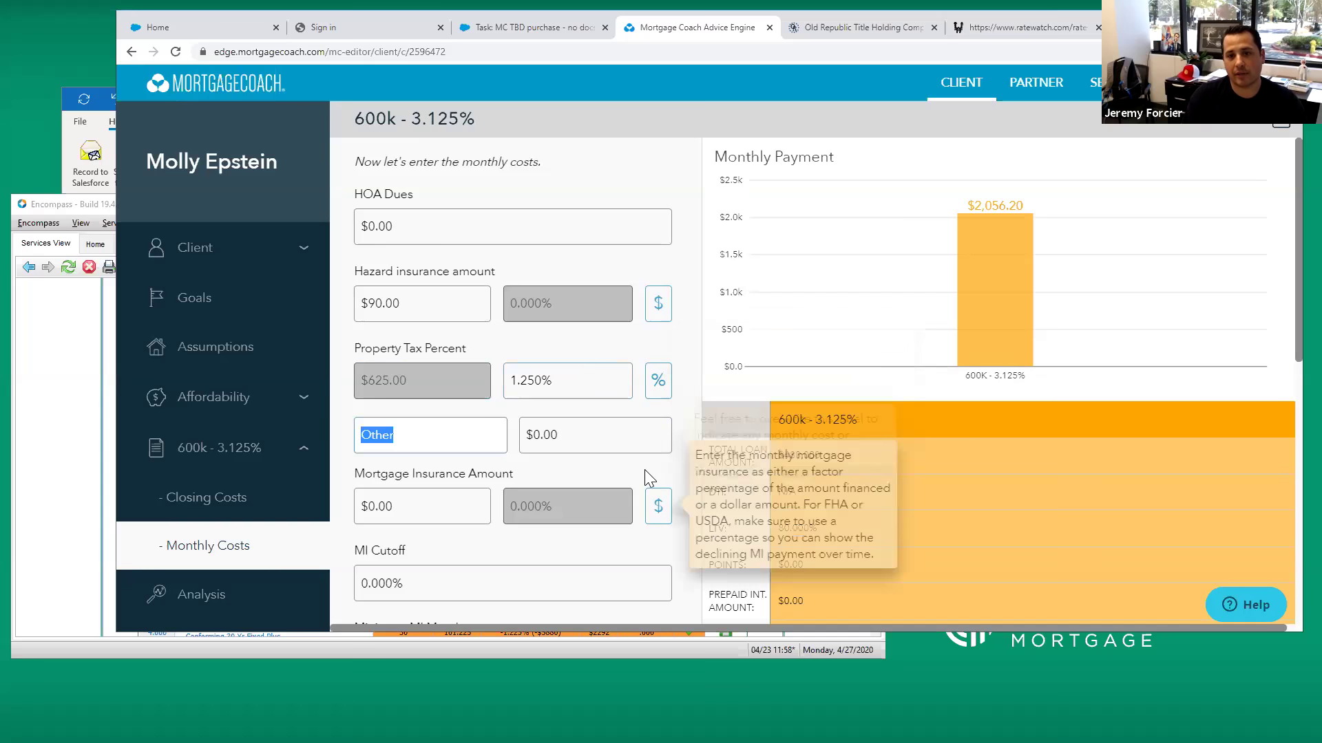
scroll(644, 469, down, 4)
scroll(628, 448, down, 4)
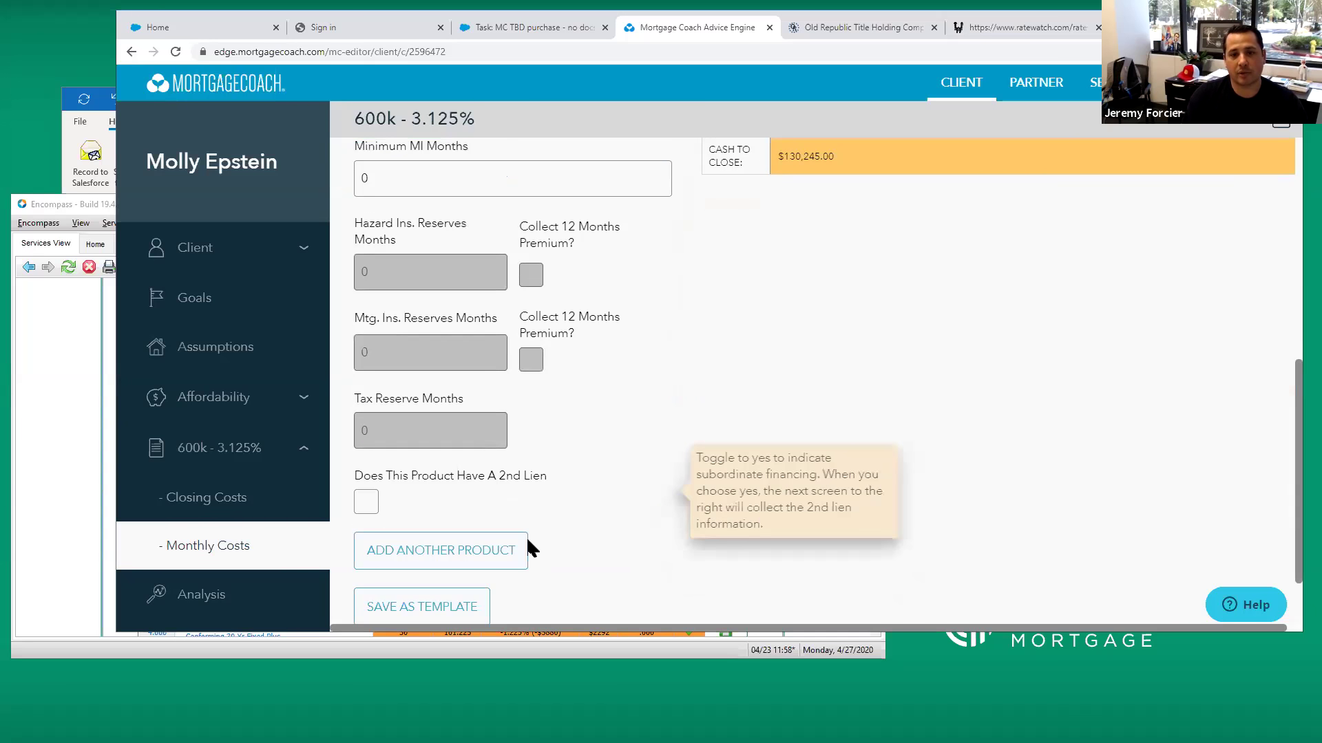
scroll(637, 525, down, 1)
Add a second product named '600k - 3.375%', copying details from 600k - 3.125%
click(505, 499)
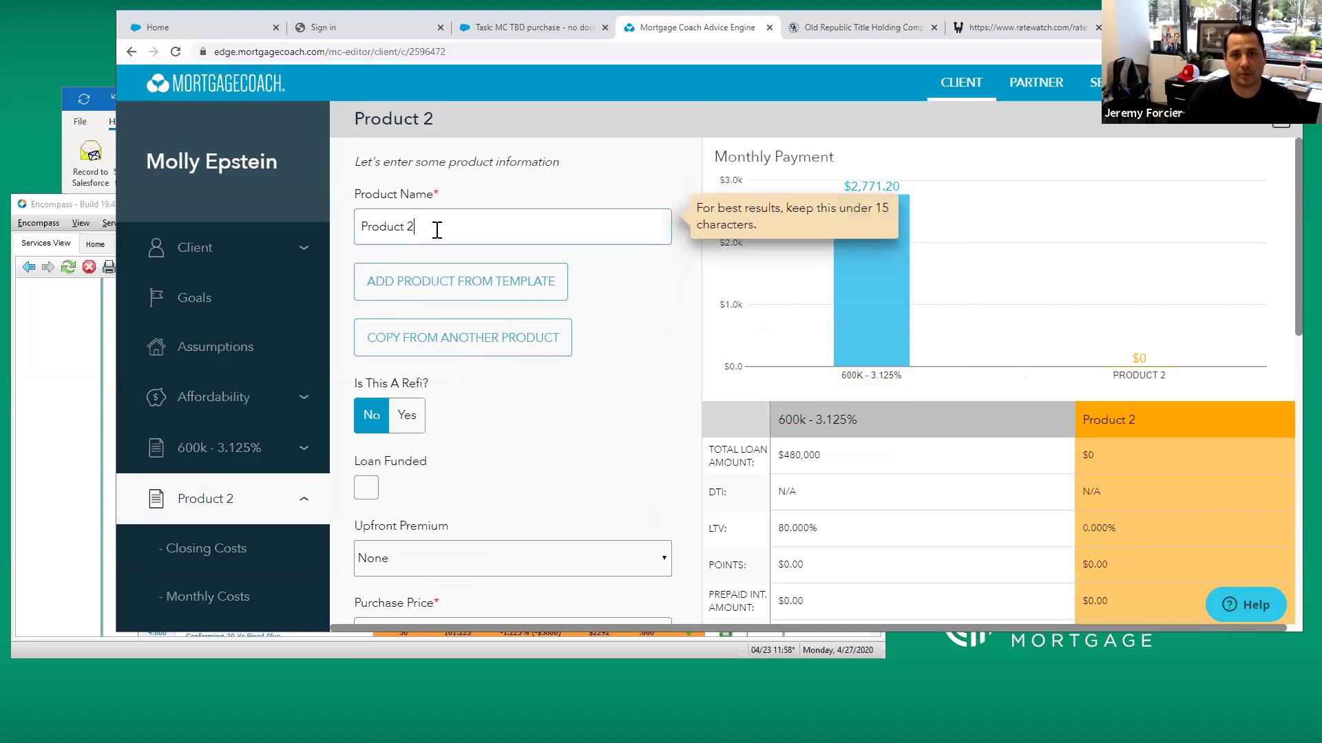
triple_click(435, 228)
text(600)
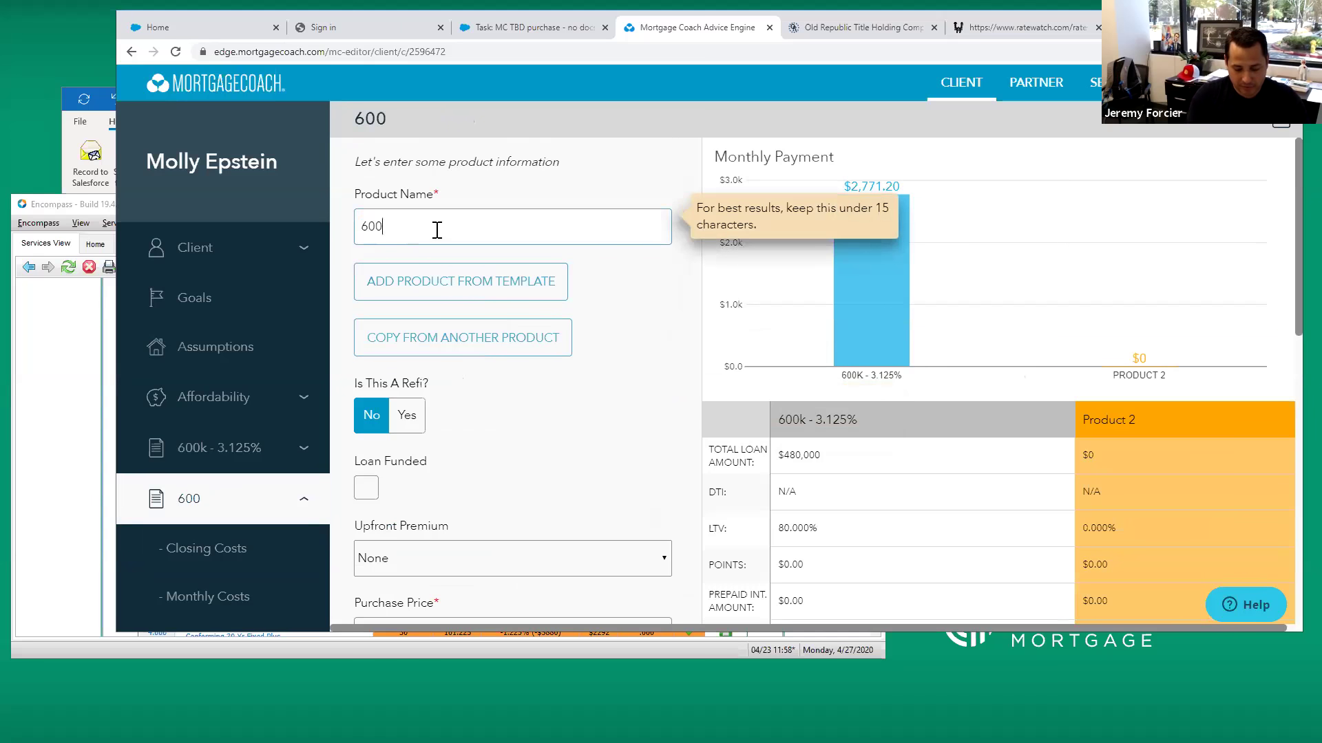
text(k - 3.375%)
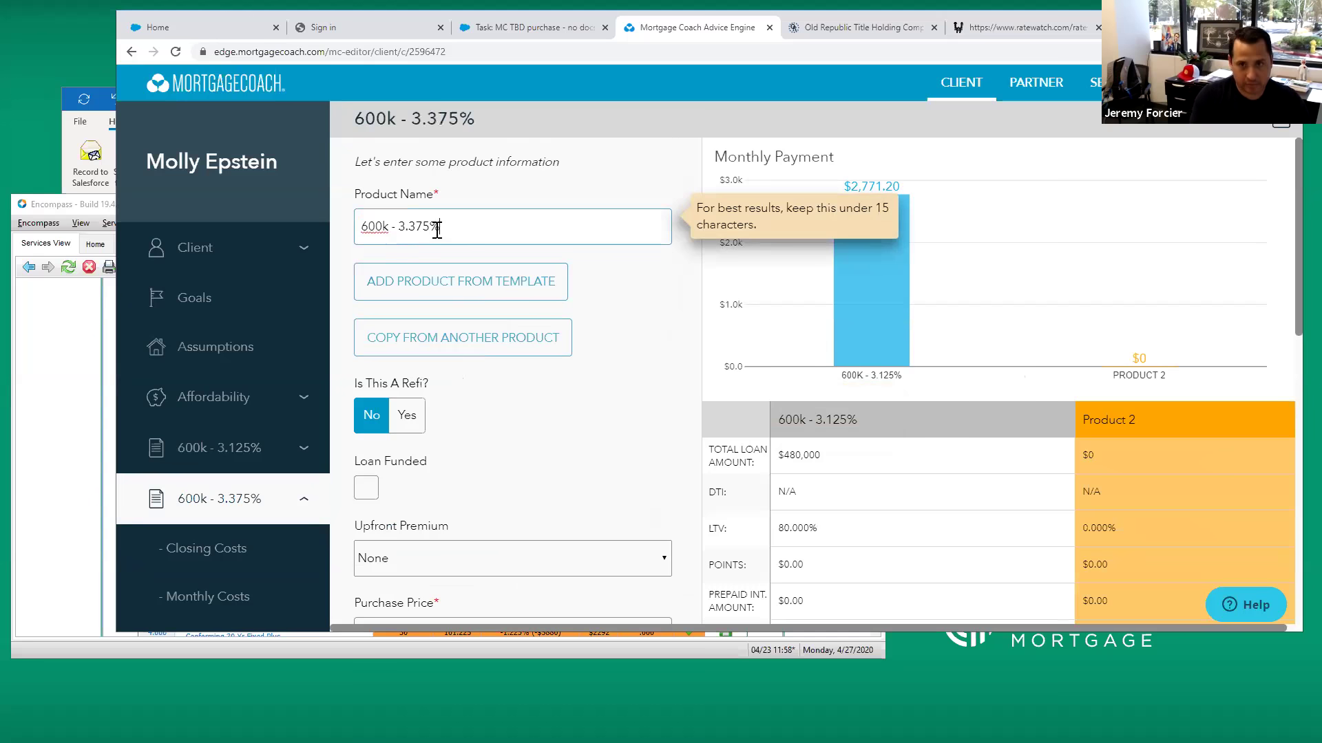
click(536, 352)
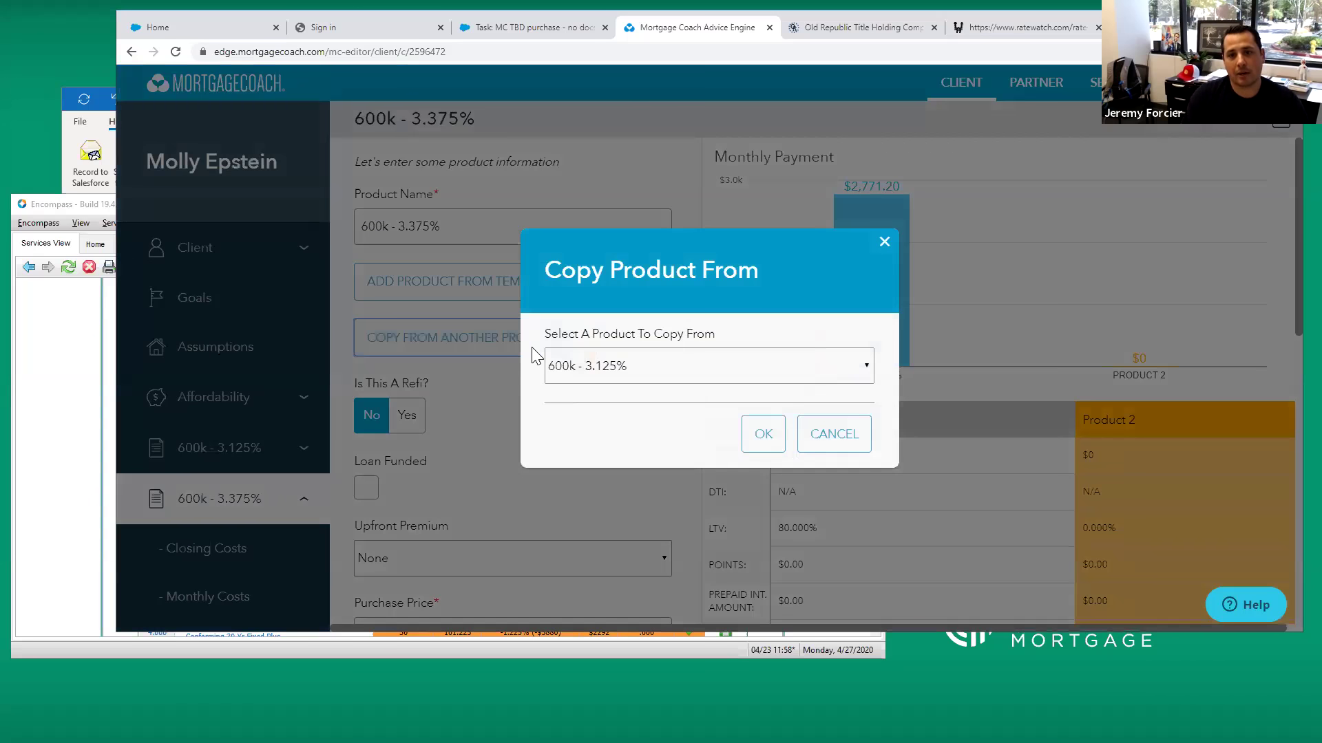
click(764, 377)
click(710, 395)
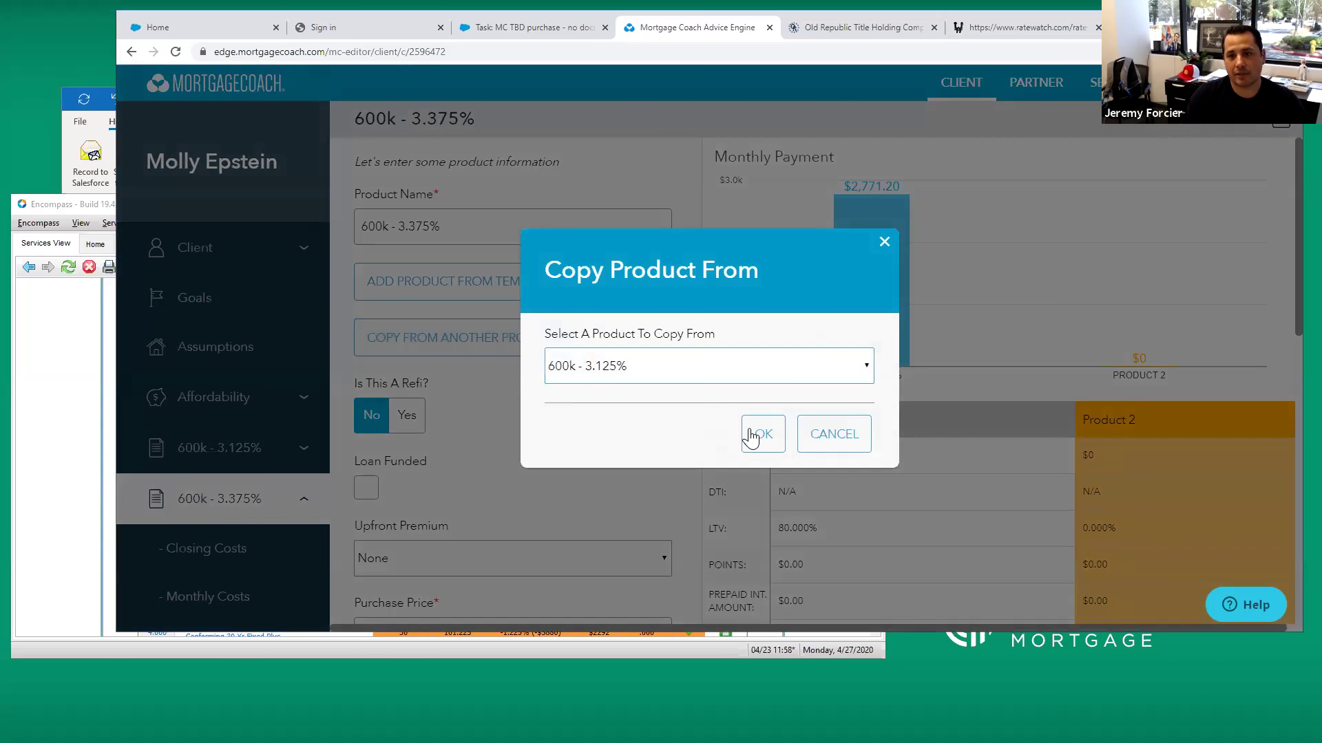
click(757, 436)
Change its interest rate to 3.375%, giving a $2,837.06 monthly payment, and advance to monthly costs
scroll(593, 402, down, 6)
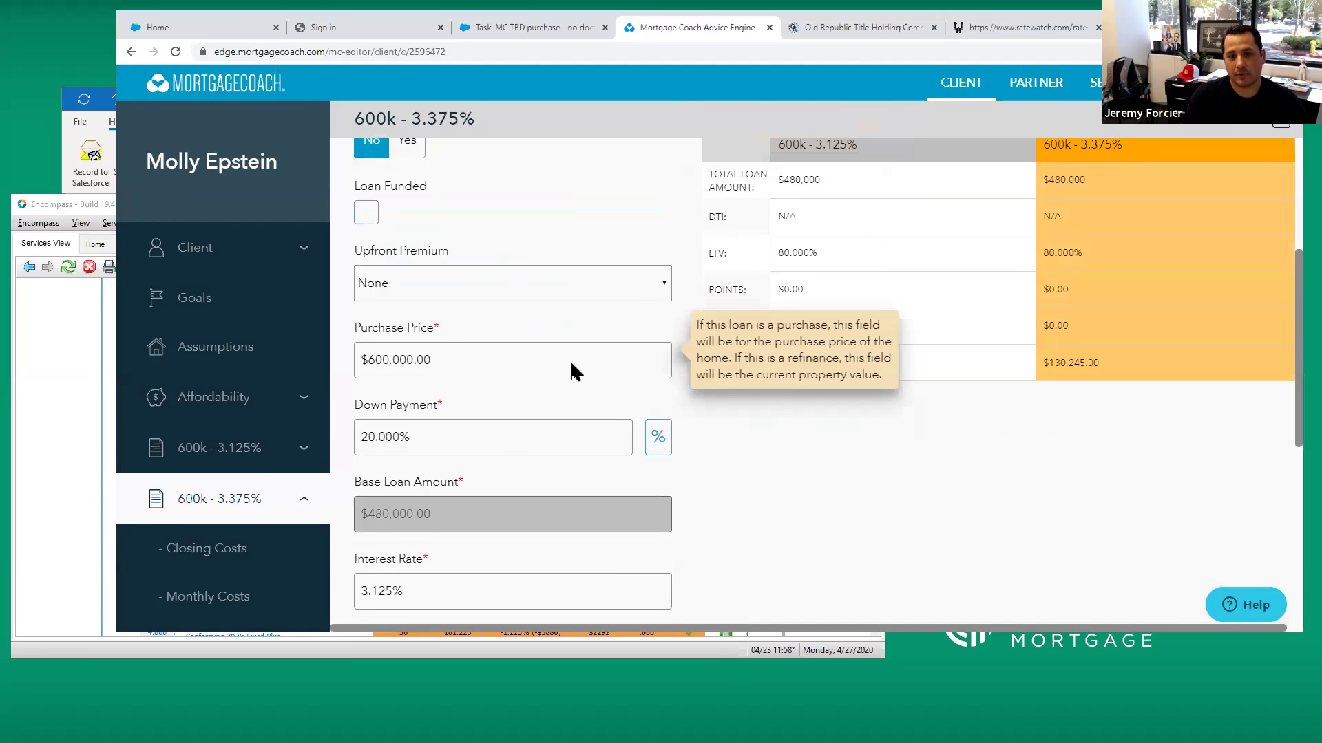
click(457, 452)
text(3.375)
key(Tab)
scroll(688, 468, down, 4)
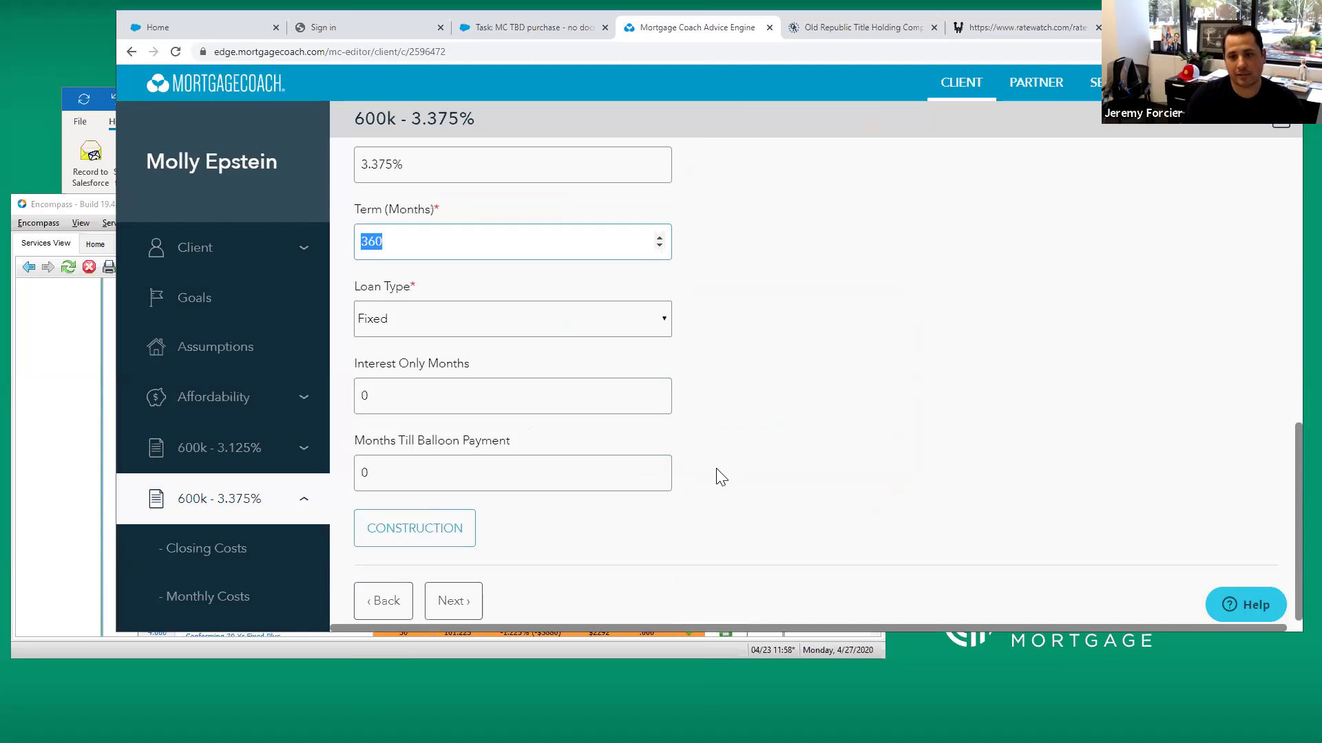
key(Return)
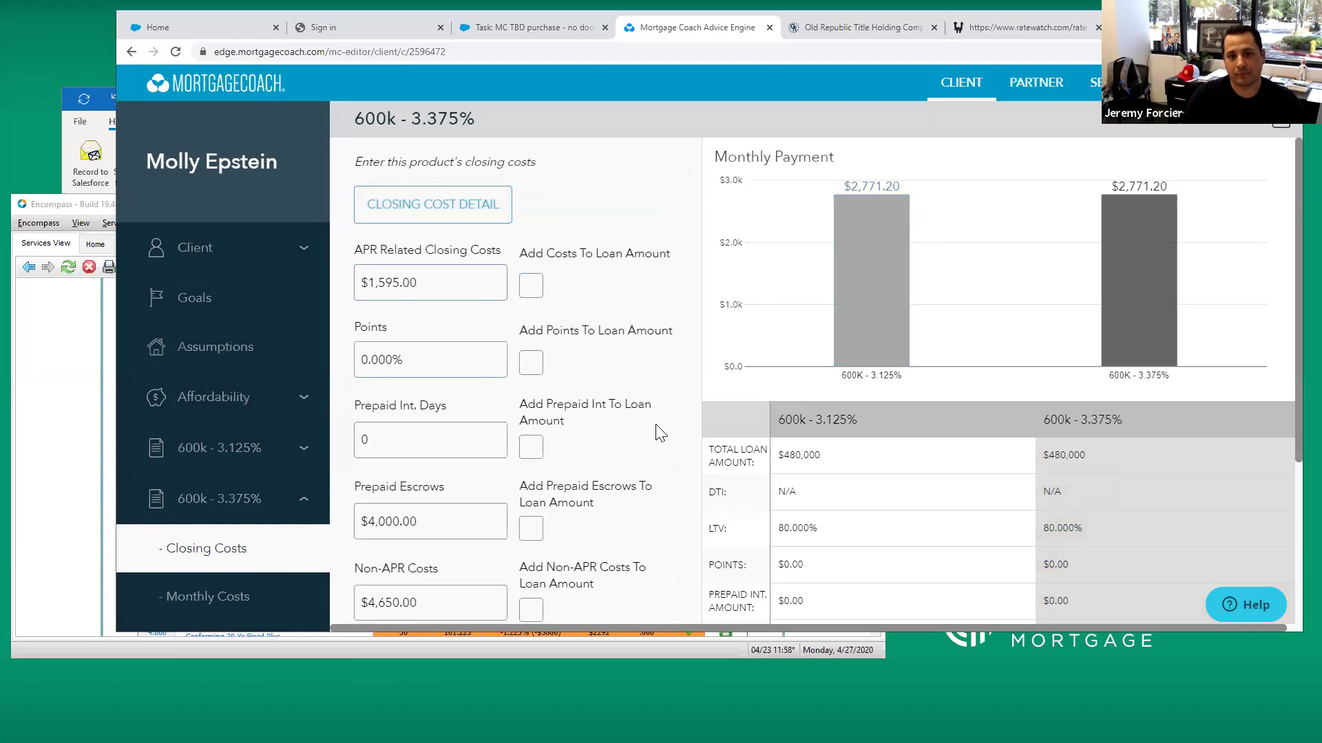
scroll(681, 423, down, 3)
click(475, 593)
scroll(563, 481, down, 4)
Add a third product named '600k - 3.625%', copied from the 600k - 3.375% product
scroll(563, 482, down, 3)
click(436, 551)
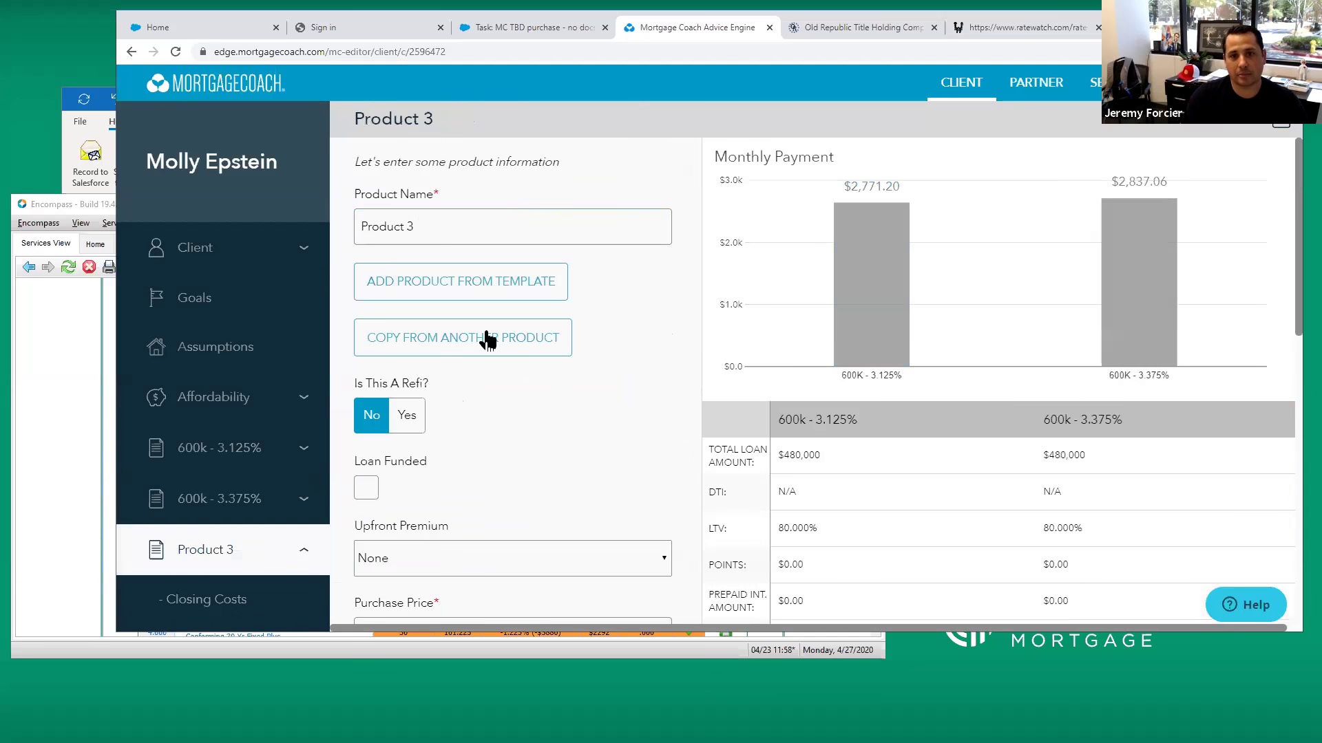
text(6)
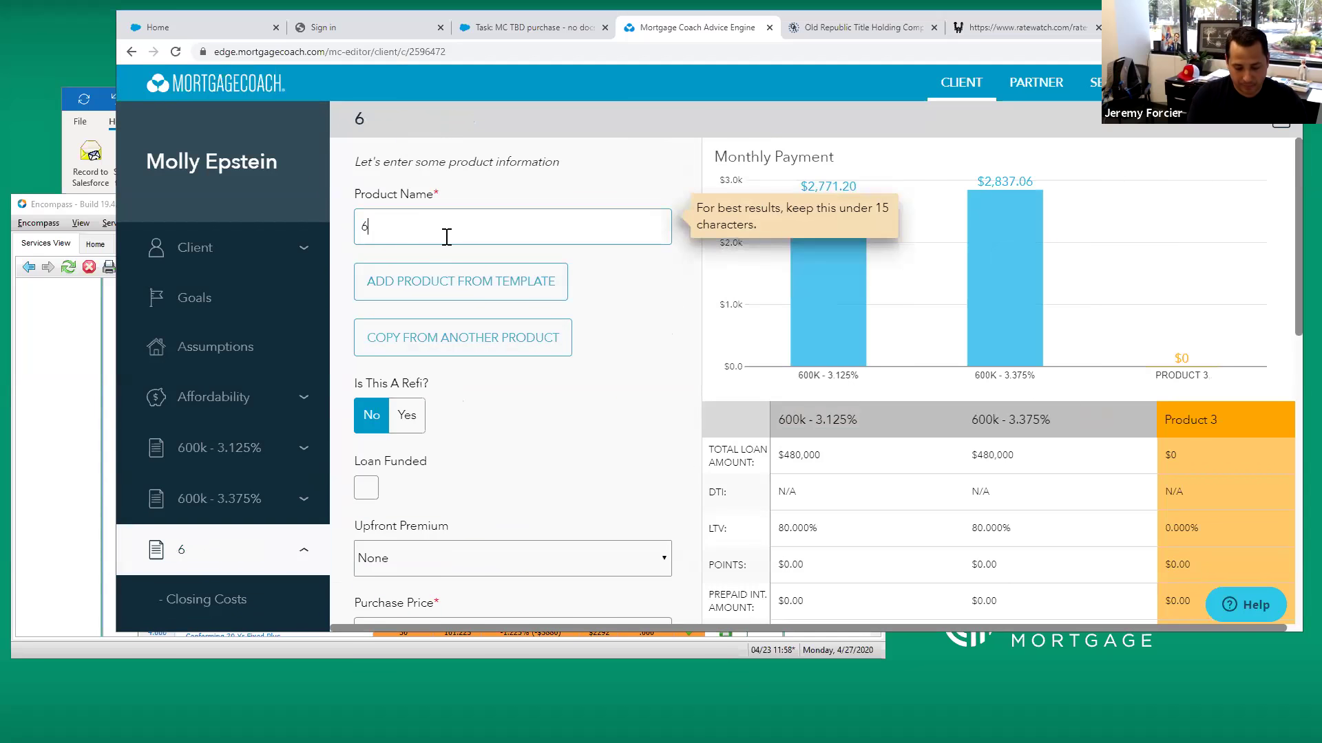
text(00k - 3.625%)
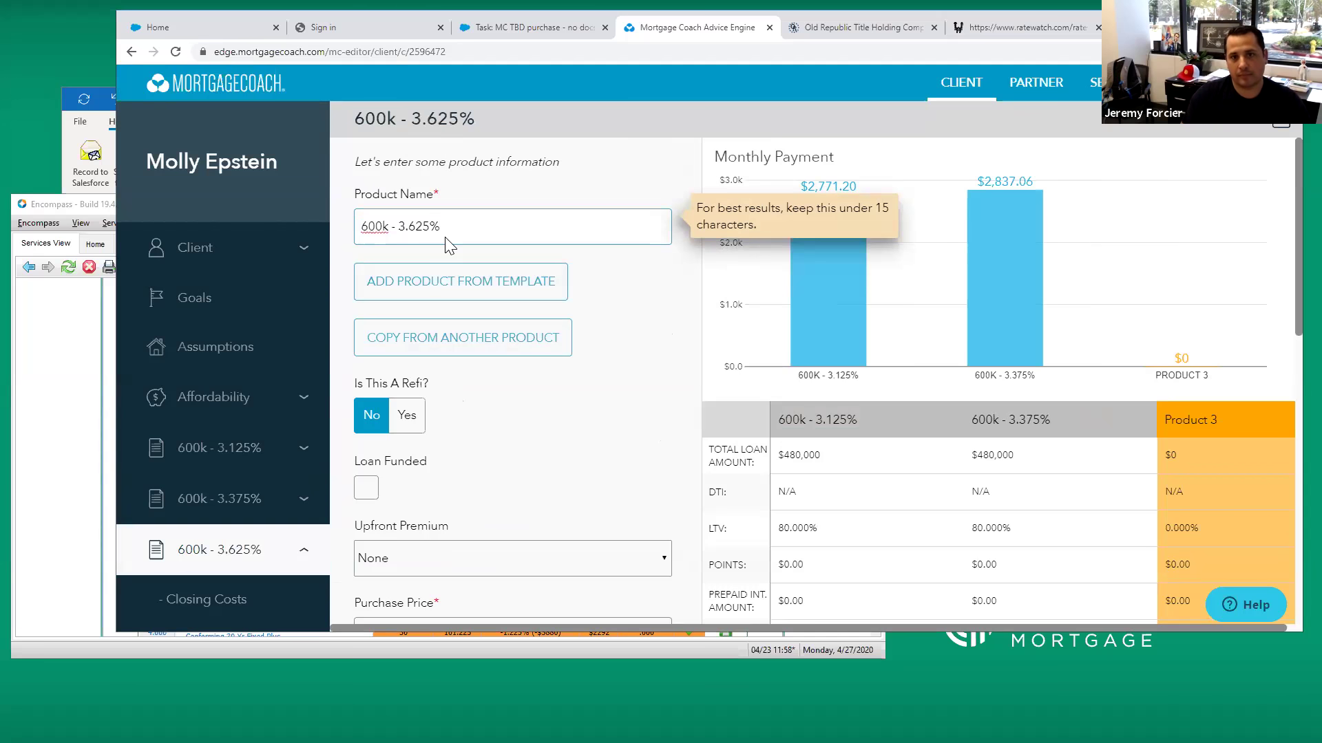
click(472, 340)
click(666, 375)
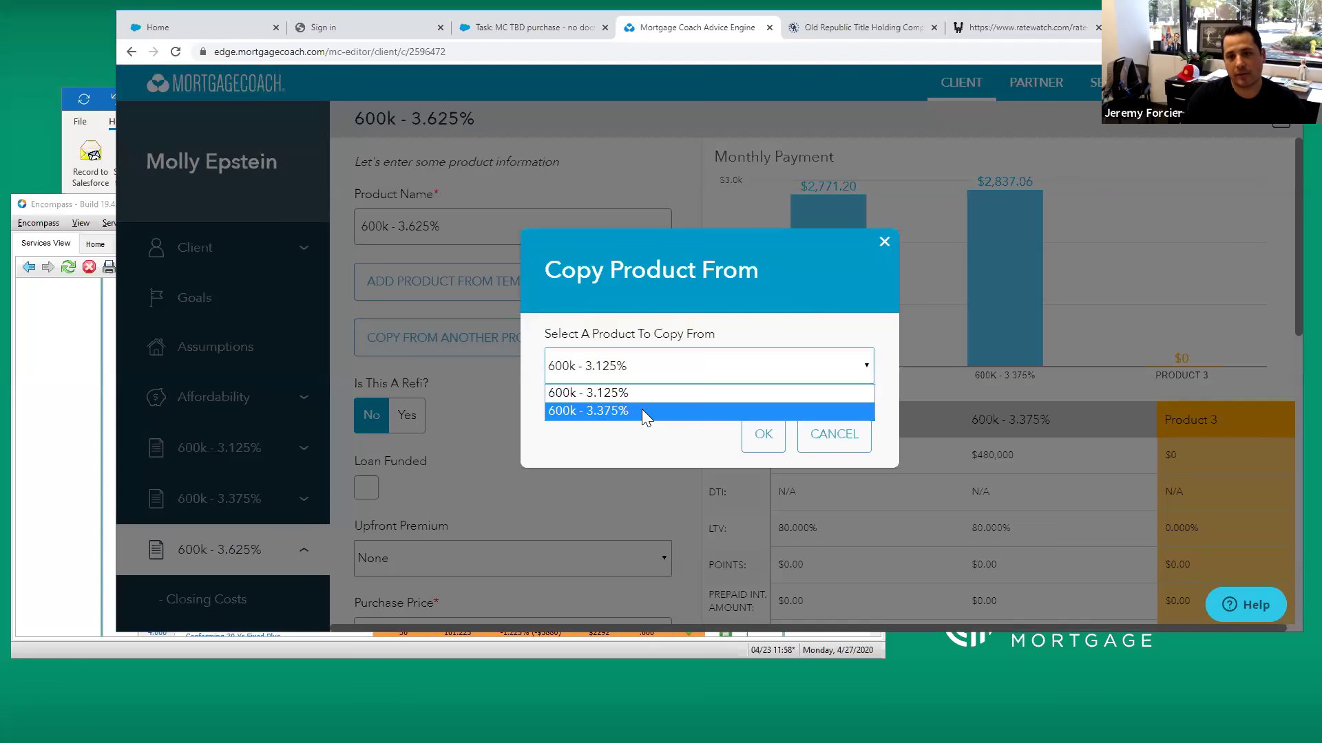
click(641, 410)
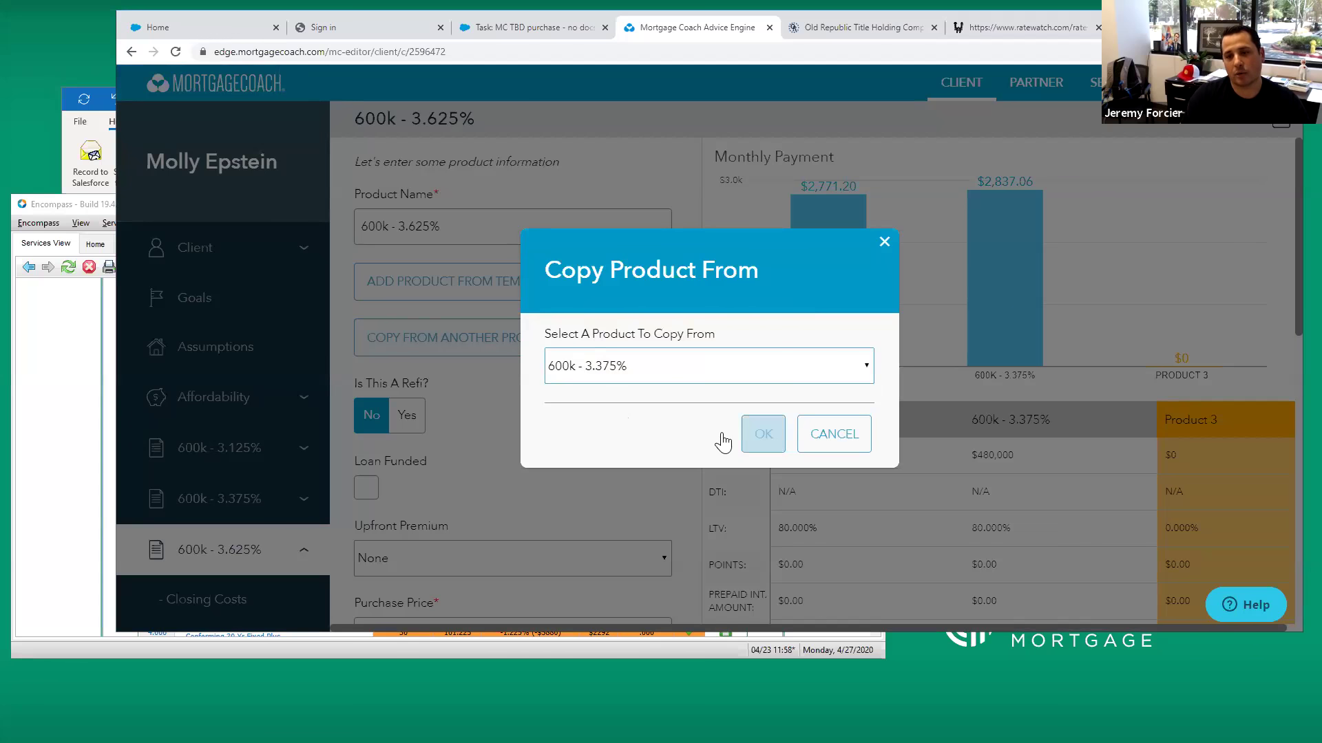
click(768, 441)
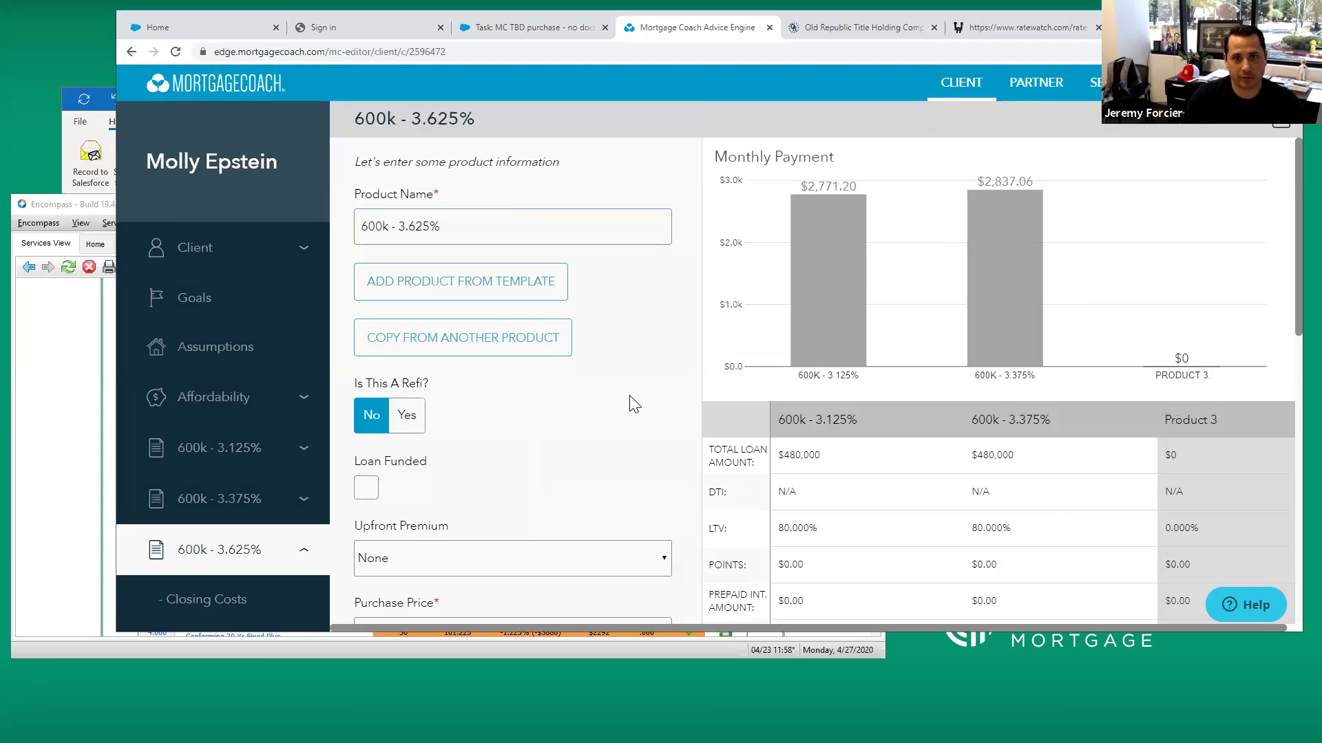
Set its interest rate to 3.625% and advance to monthly costs showing $2,904.05
scroll(586, 396, down, 4)
scroll(523, 447, down, 1)
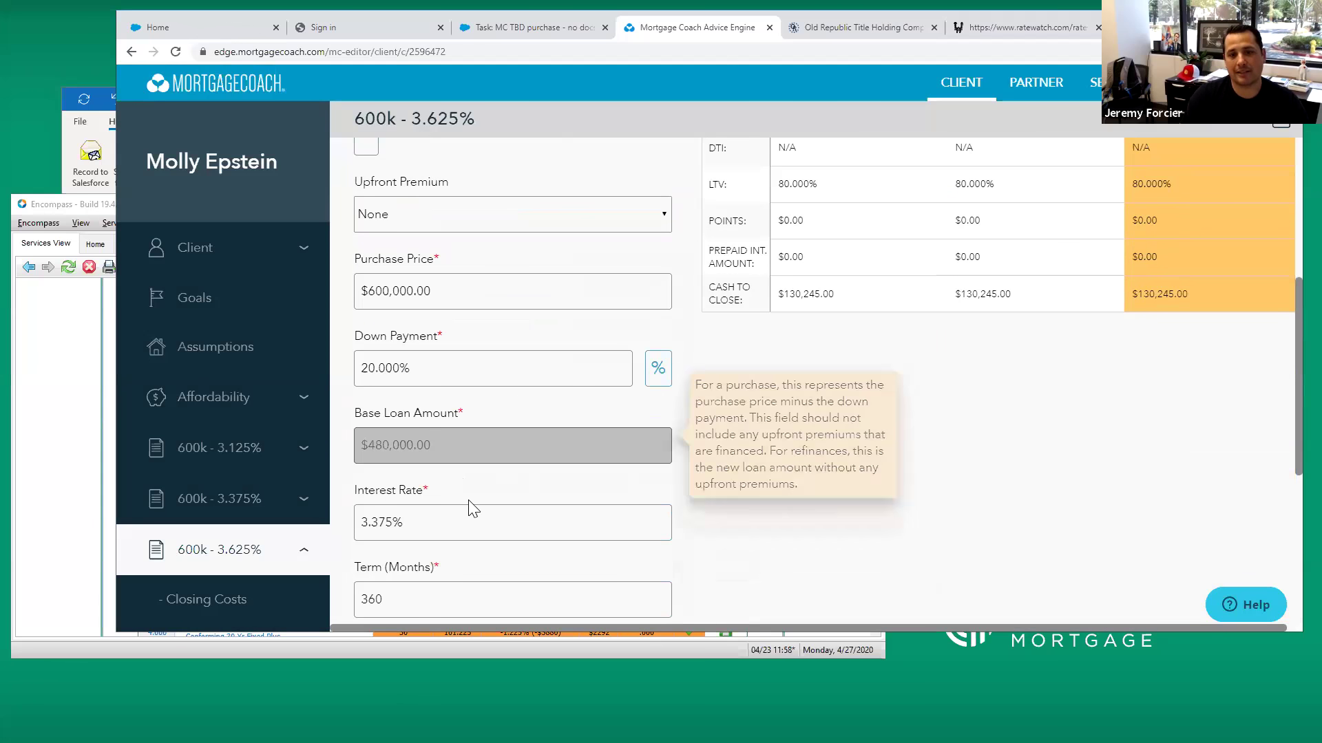
click(459, 513)
text(3)
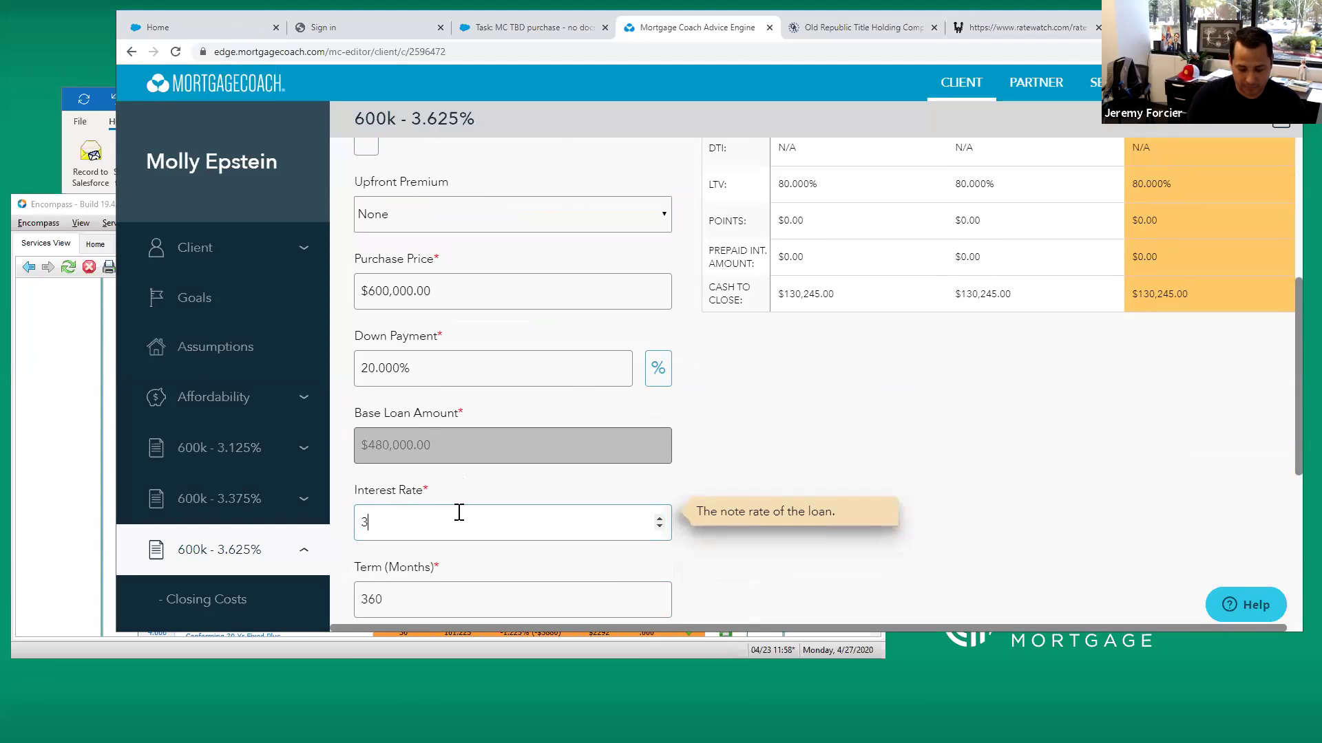
text(.625)
key(Tab)
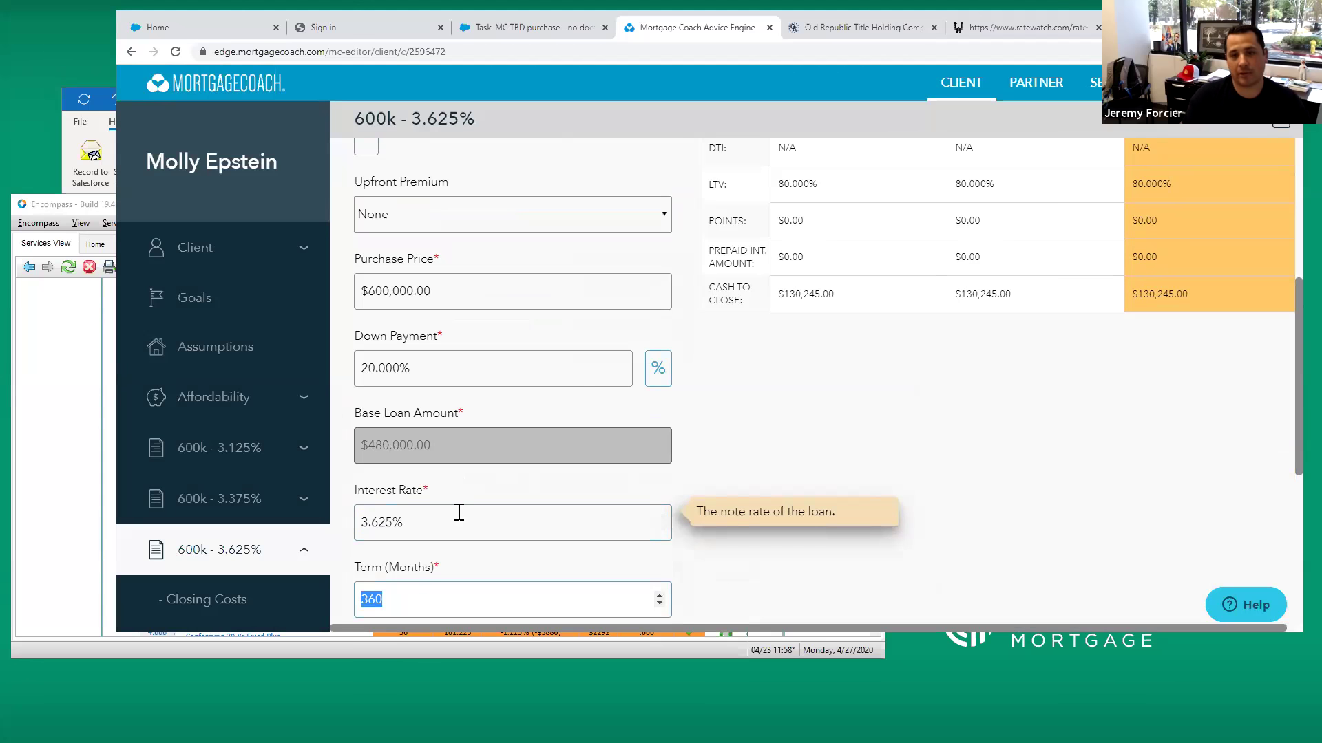
scroll(742, 434, down, 5)
click(465, 584)
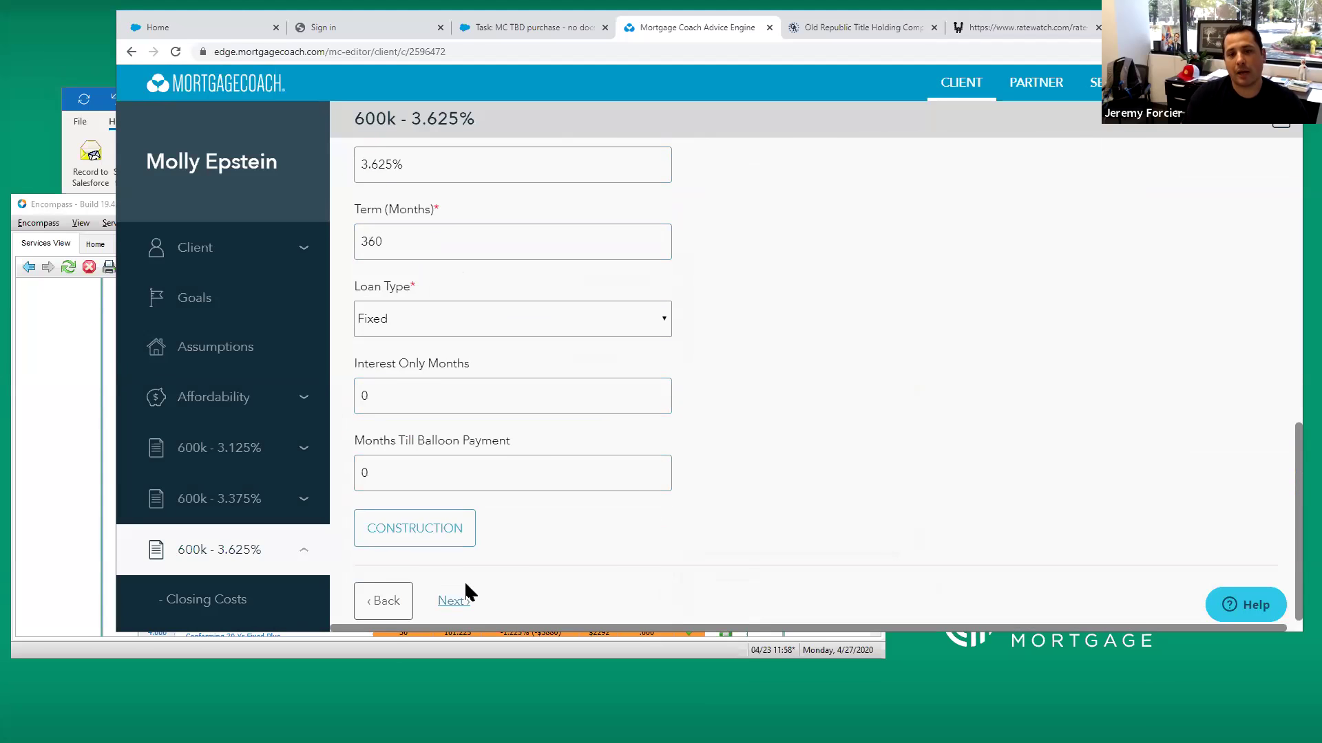
click(460, 597)
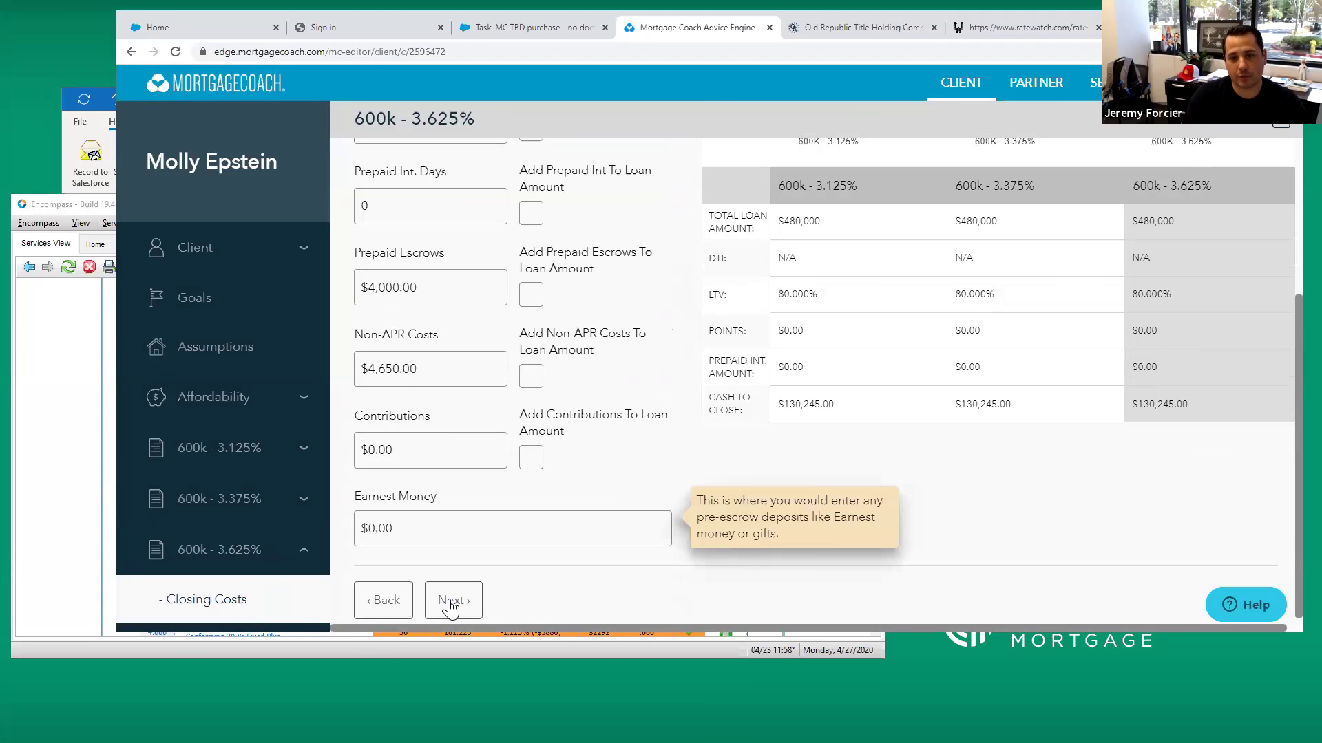
click(449, 606)
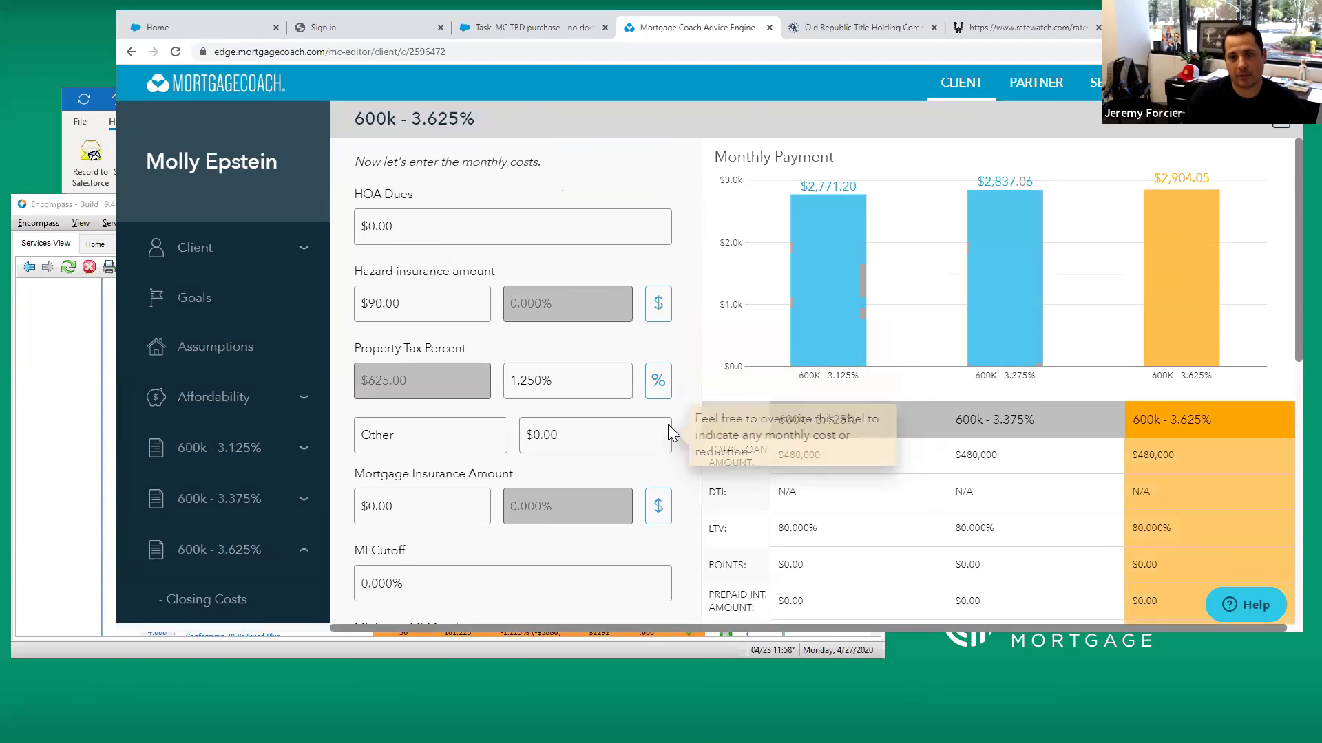
scroll(671, 430, down, 2)
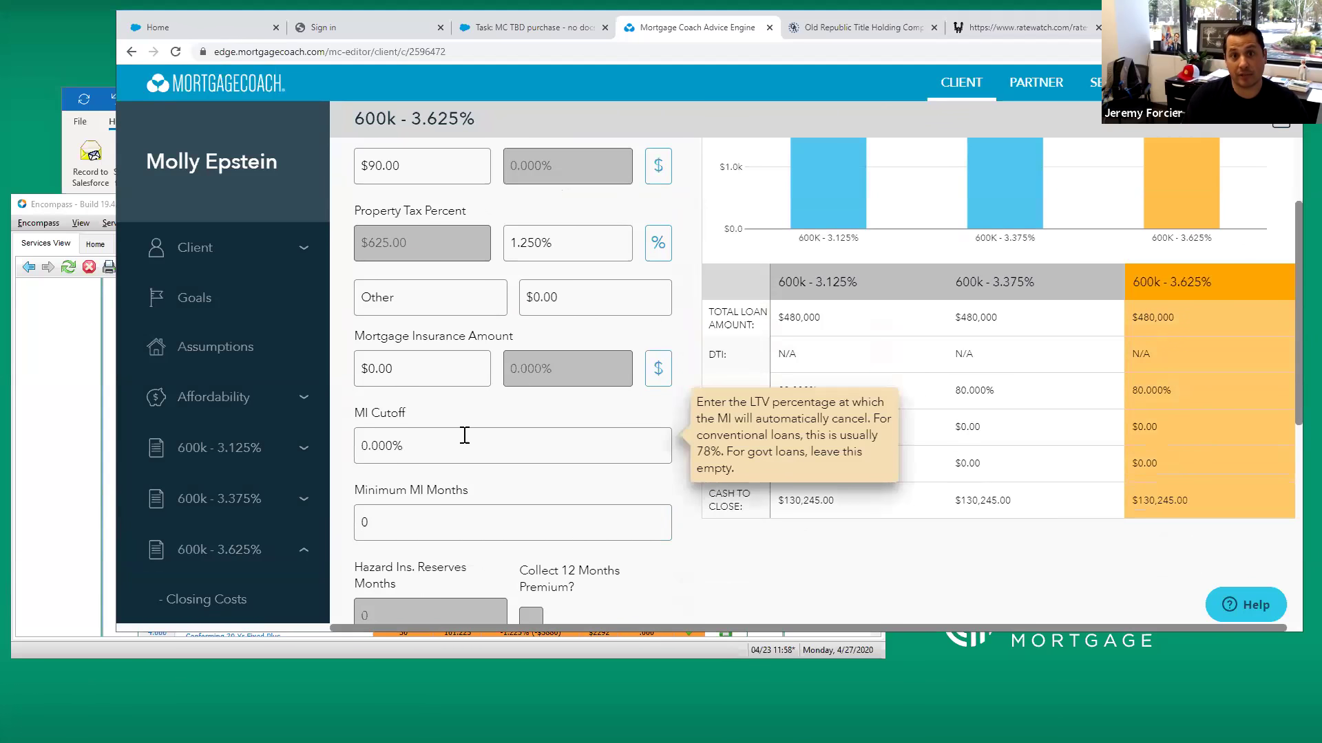
scroll(251, 472, down, 2)
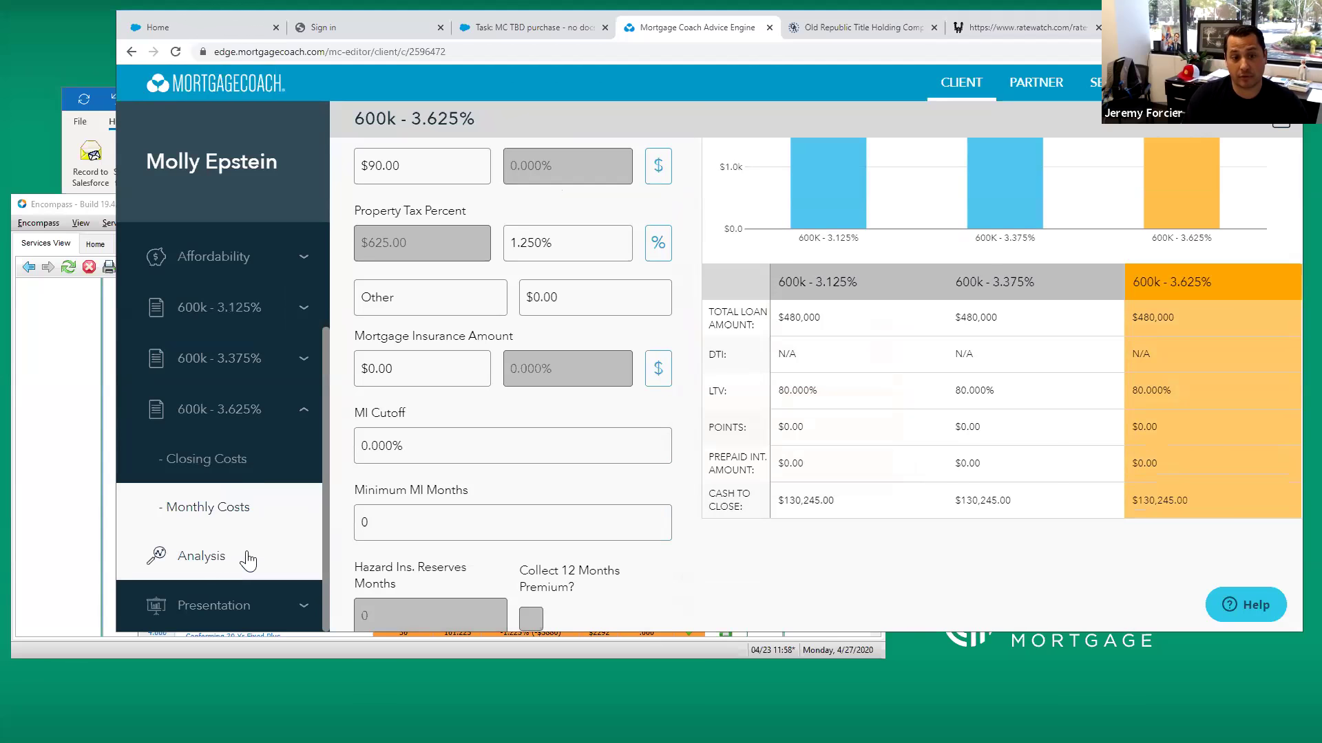
Generate a share link for the three-product Total Cost Analysis from the Presentation preview
click(210, 604)
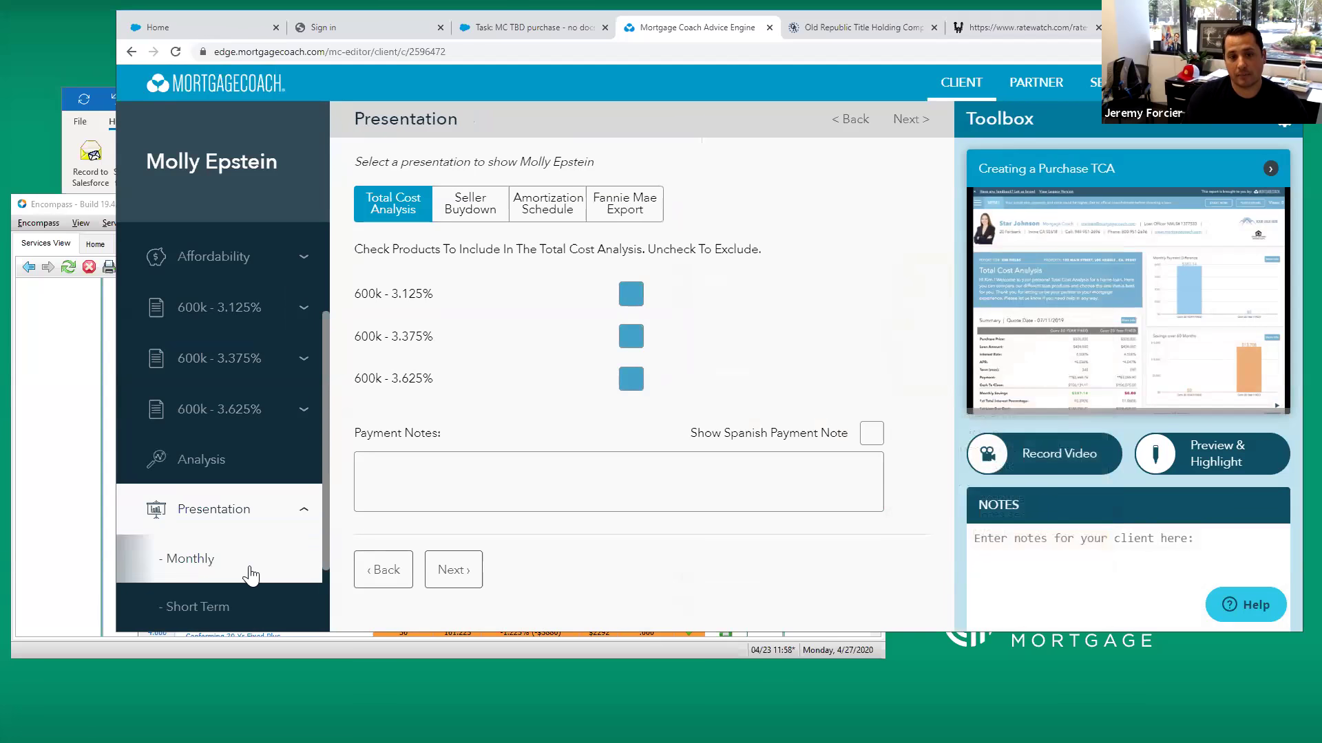
scroll(206, 592, down, 2)
click(187, 608)
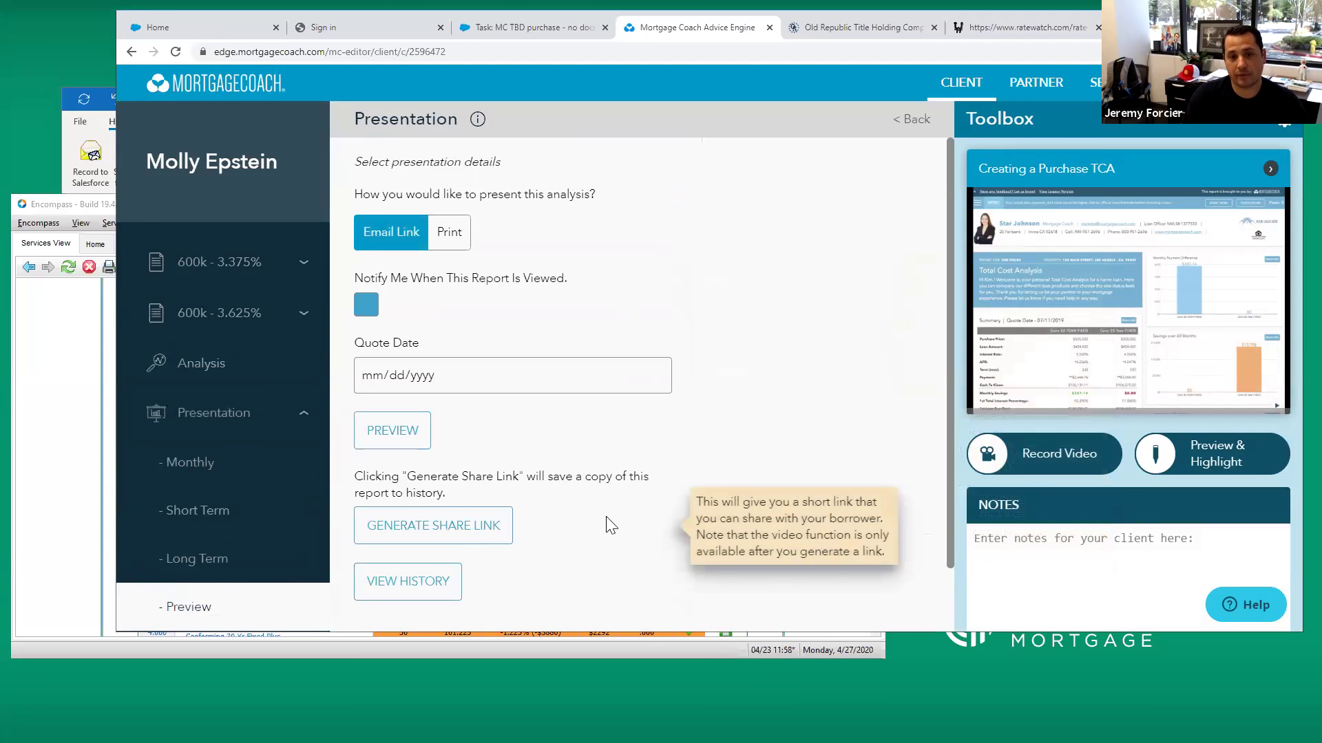
click(416, 531)
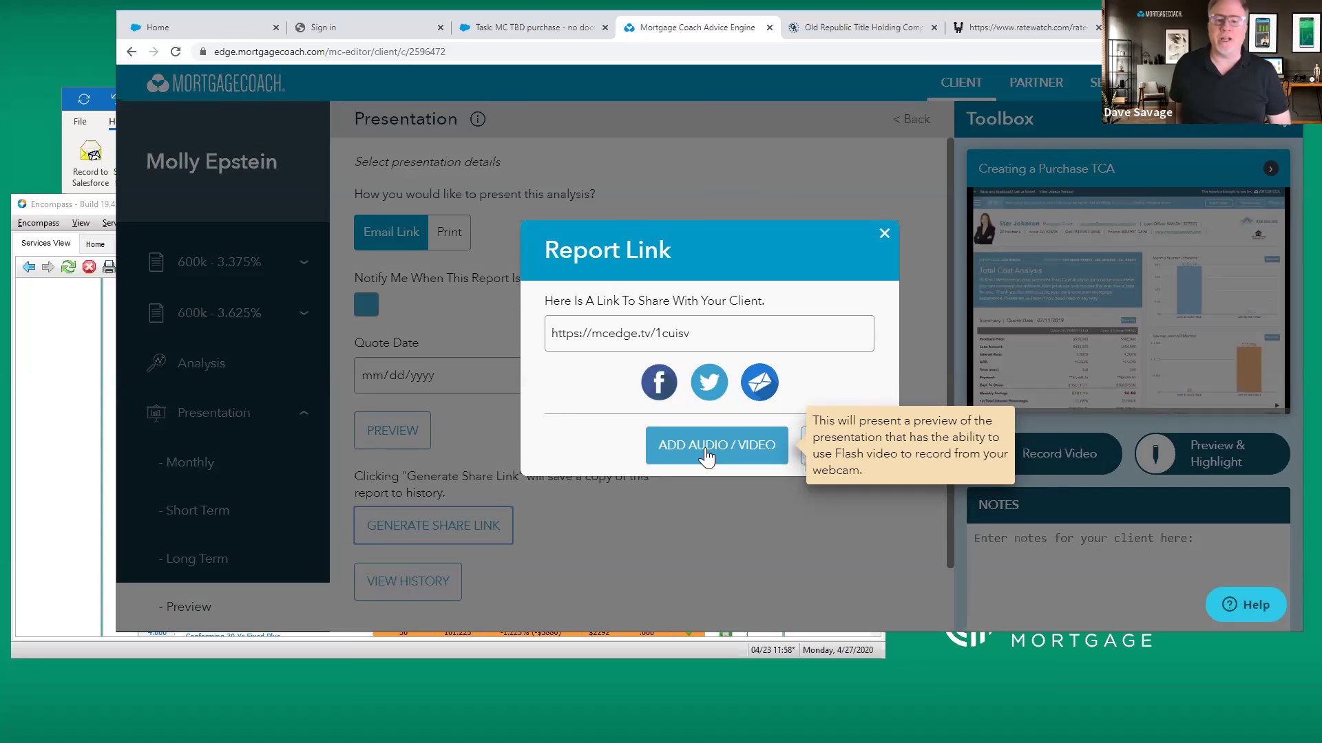
Open the report via Add Audio/Video and dismiss the video-recording prompt
click(707, 454)
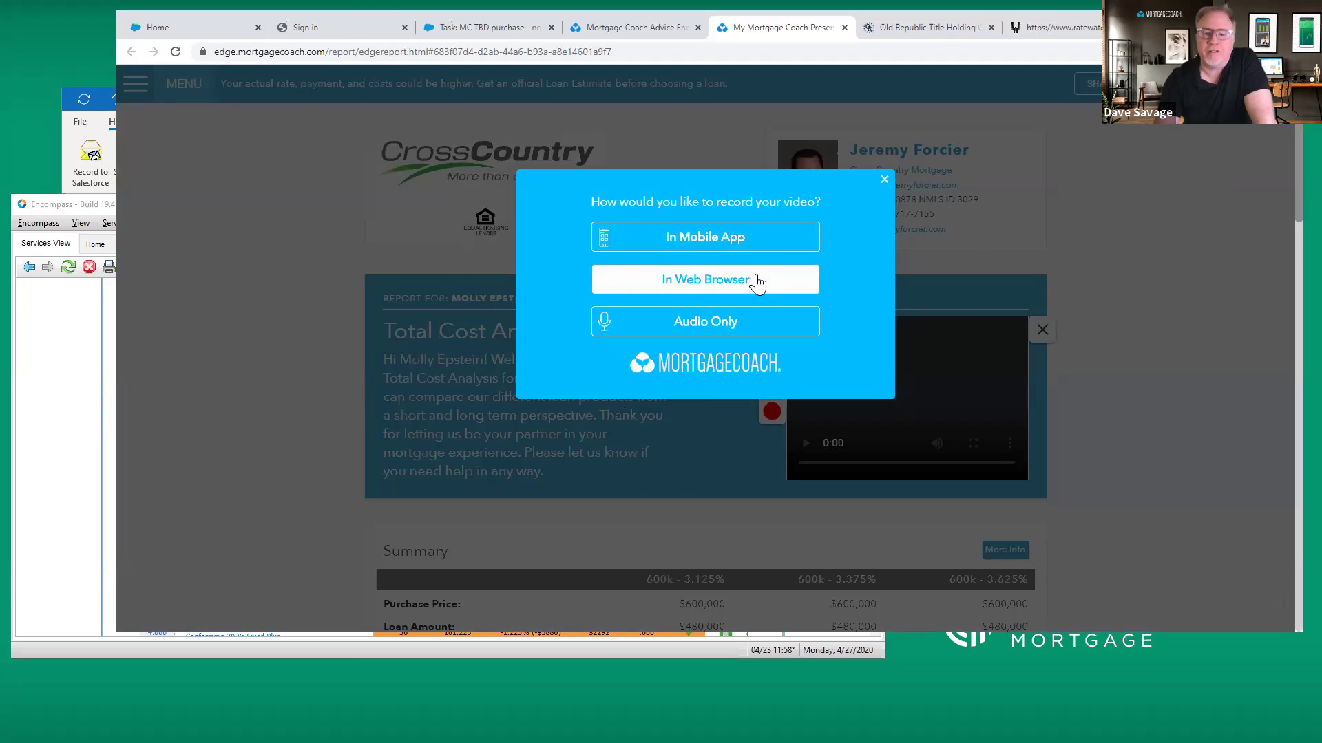
click(884, 179)
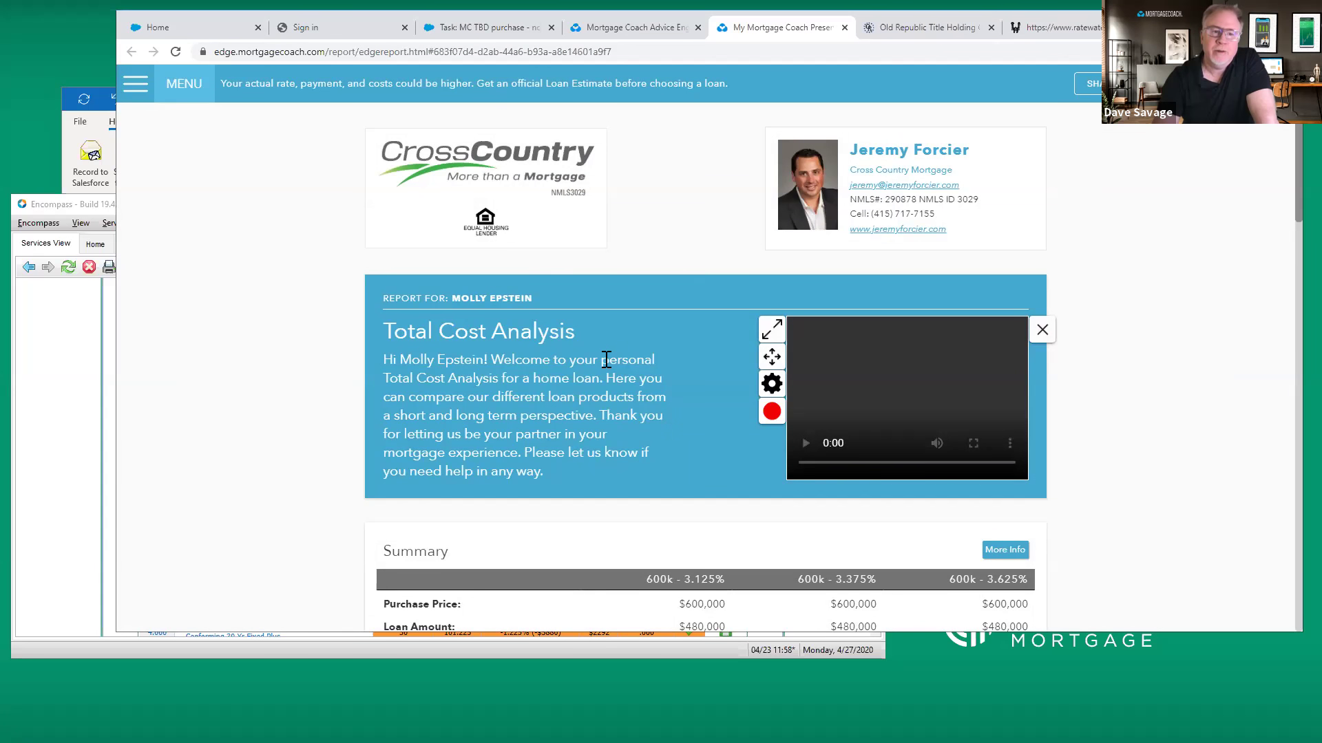
scroll(606, 356, down, 6)
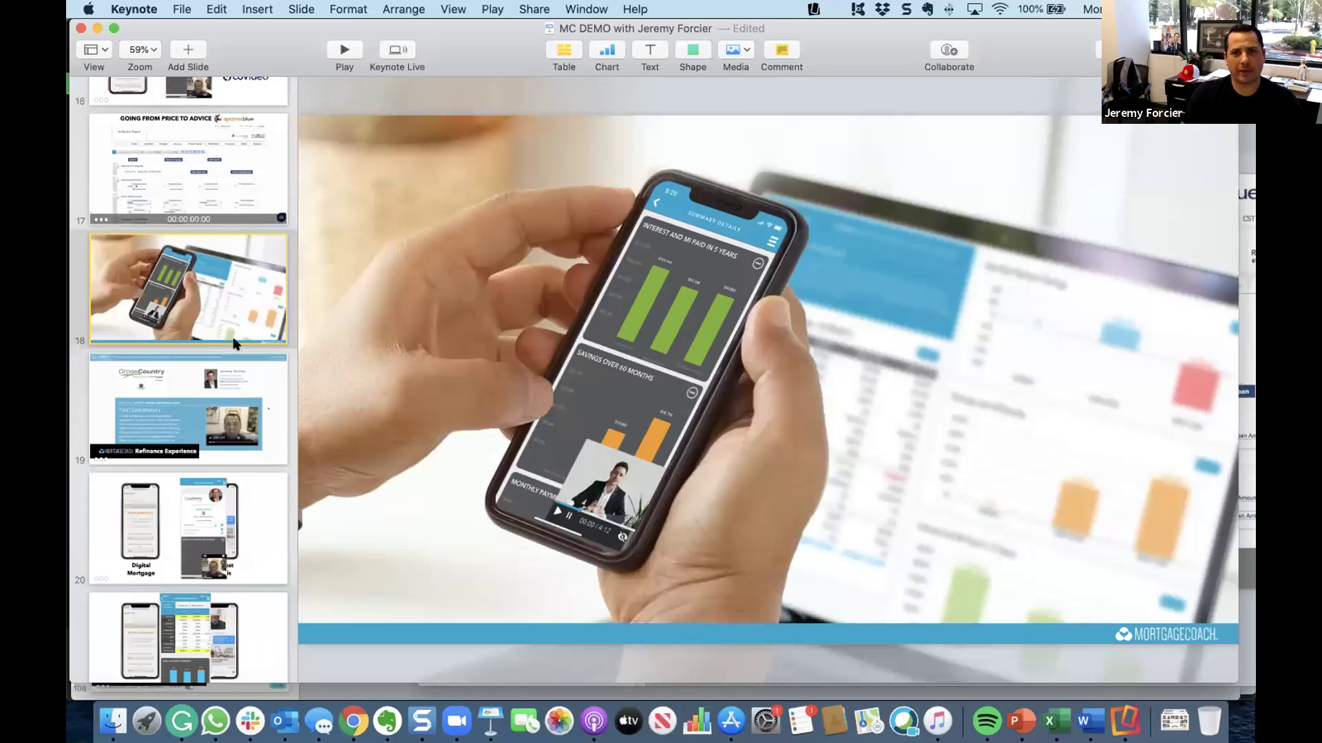
Show slide 18 of the MC DEMO Keynote deck with the phone and Mortgage Coach charts
click(118, 331)
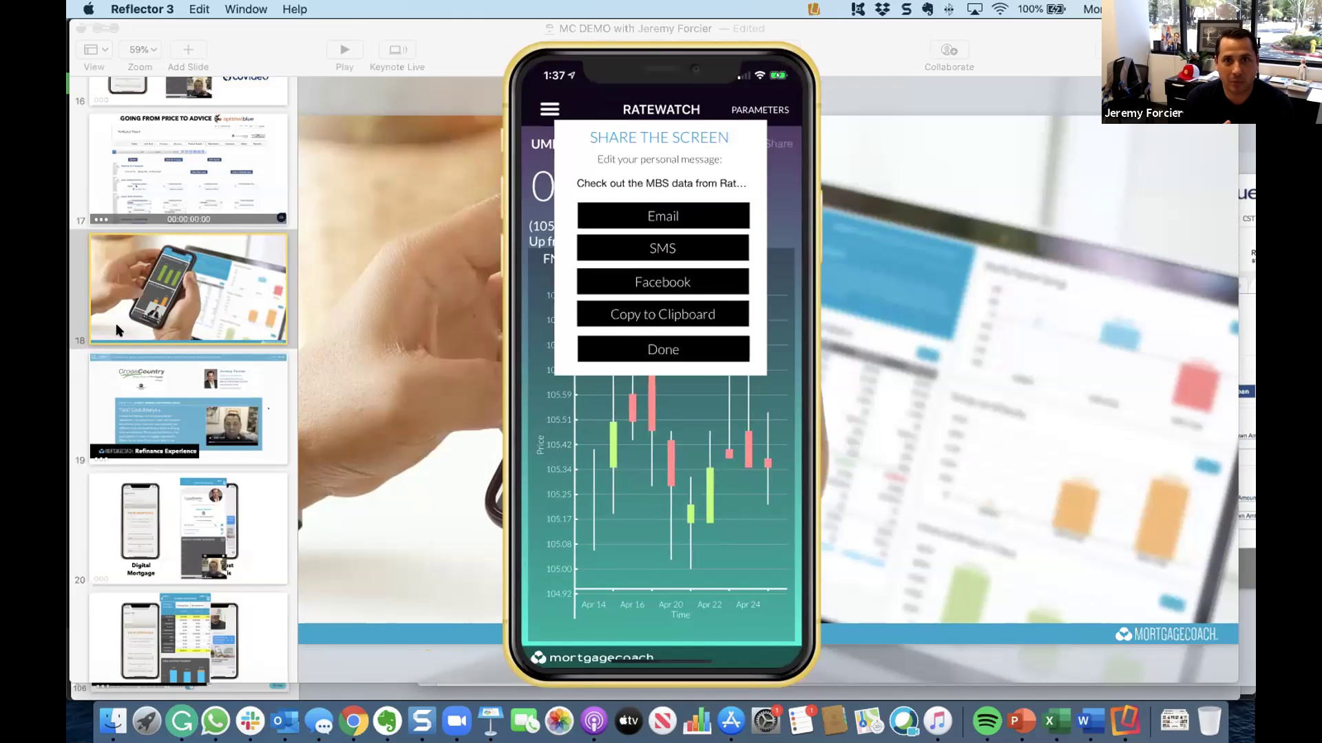
Close the mirrored phone's share options and switch to the Salesforce 'MC TBD purchase' task tab
mouse_move(662, 437)
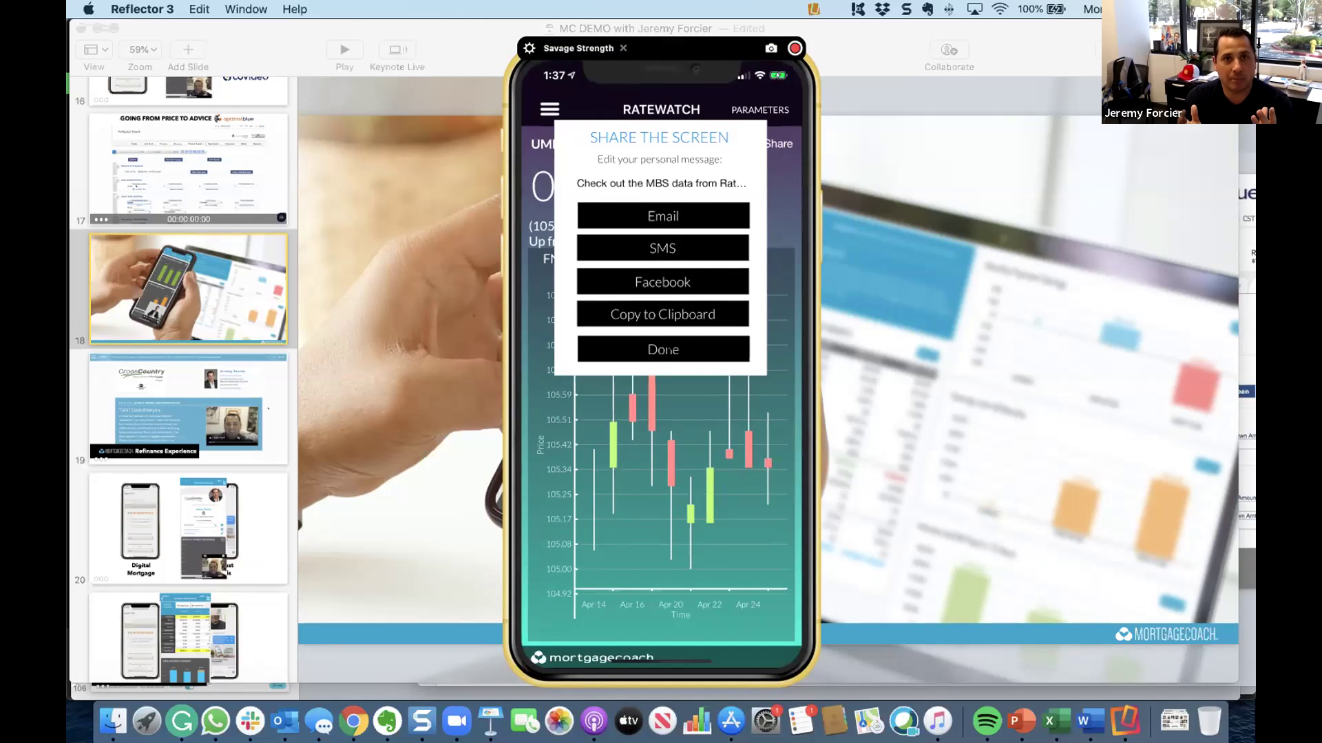
click(670, 345)
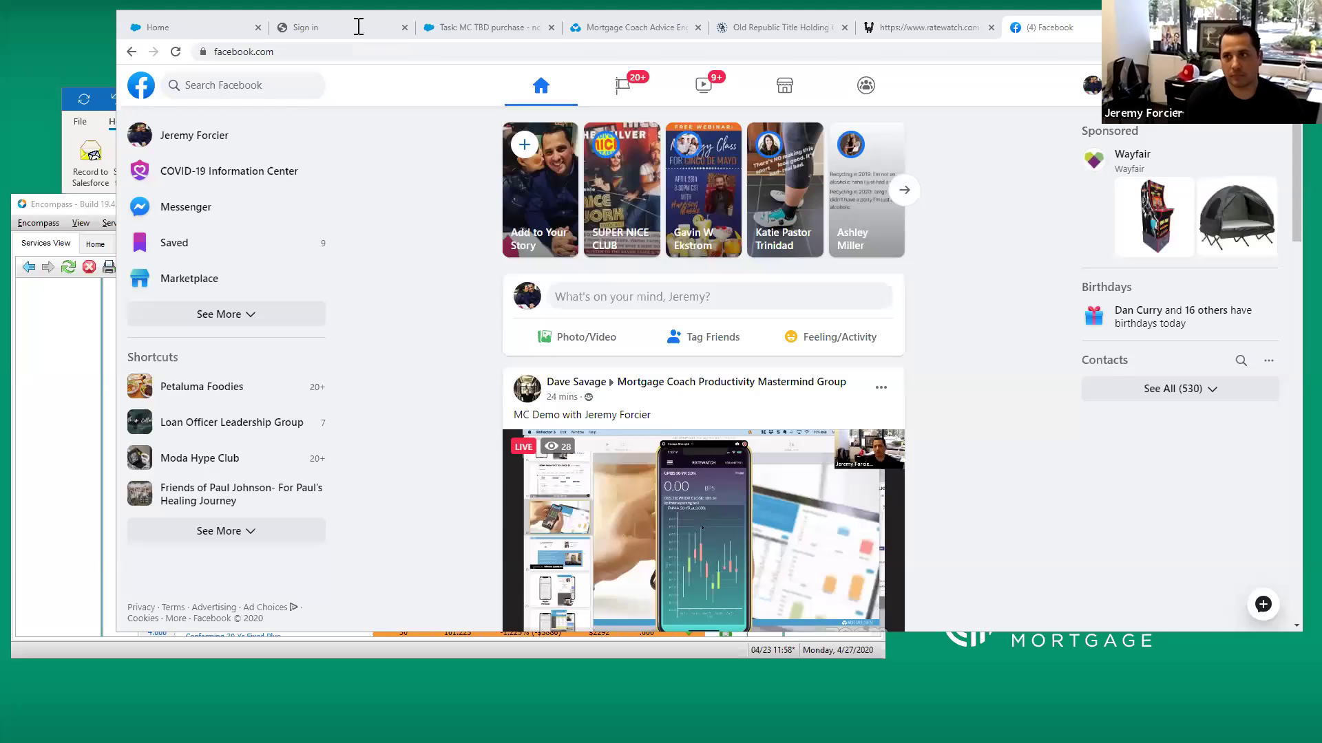
drag(358, 26, 332, 70)
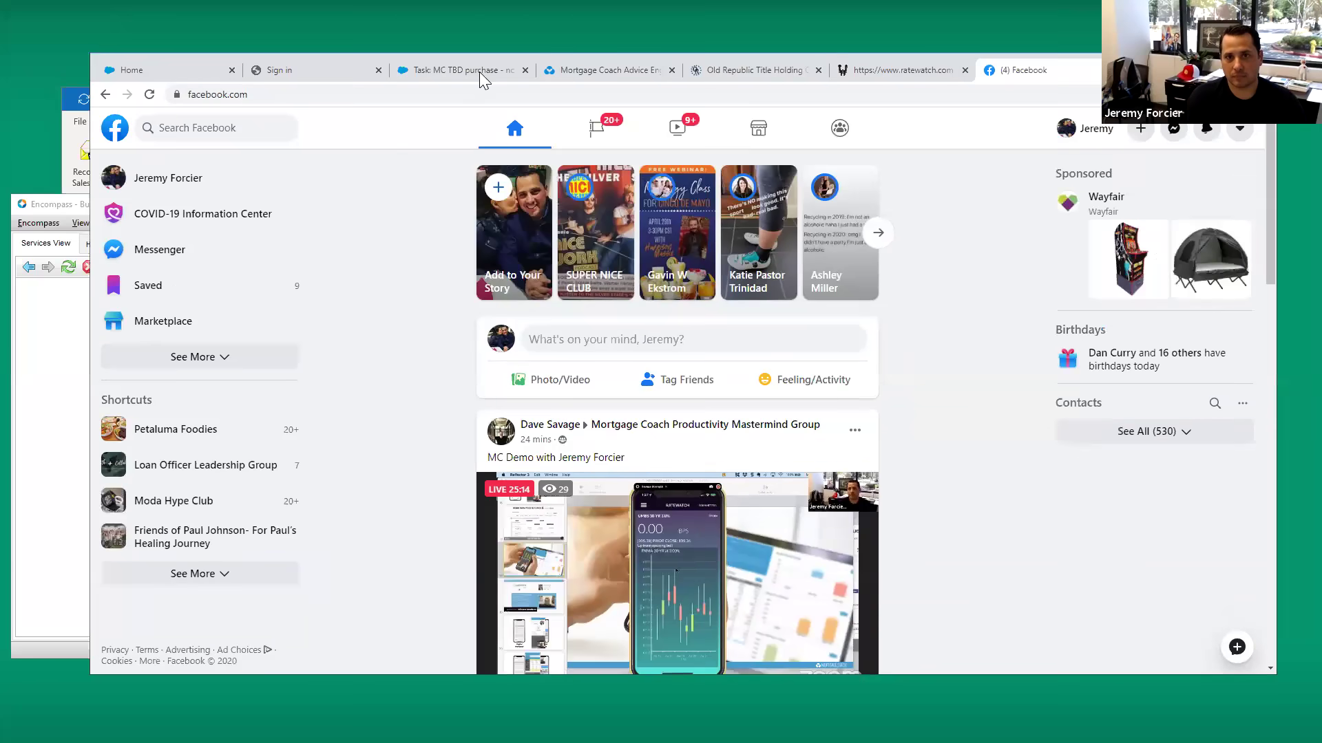
click(479, 69)
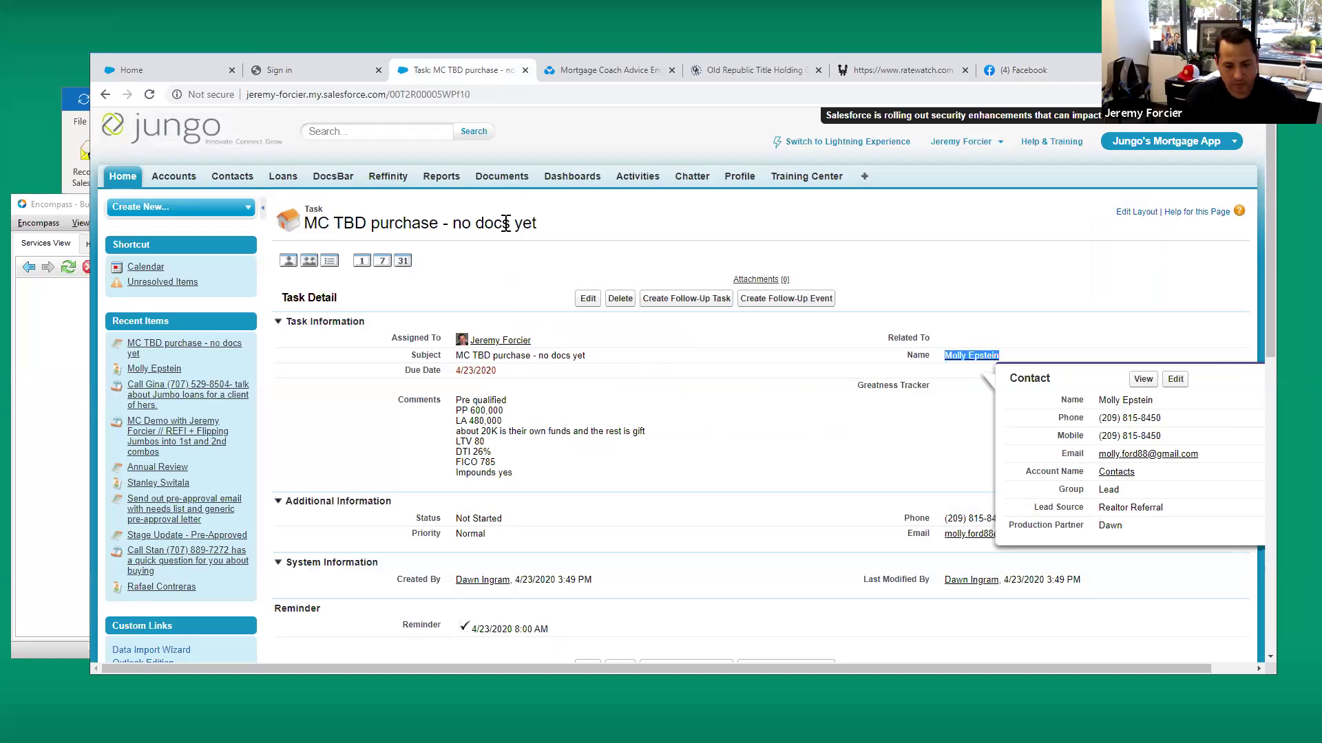
Close the Mortgage Coach Report Link dialog and go back to the Recent Clients dashboard
click(606, 70)
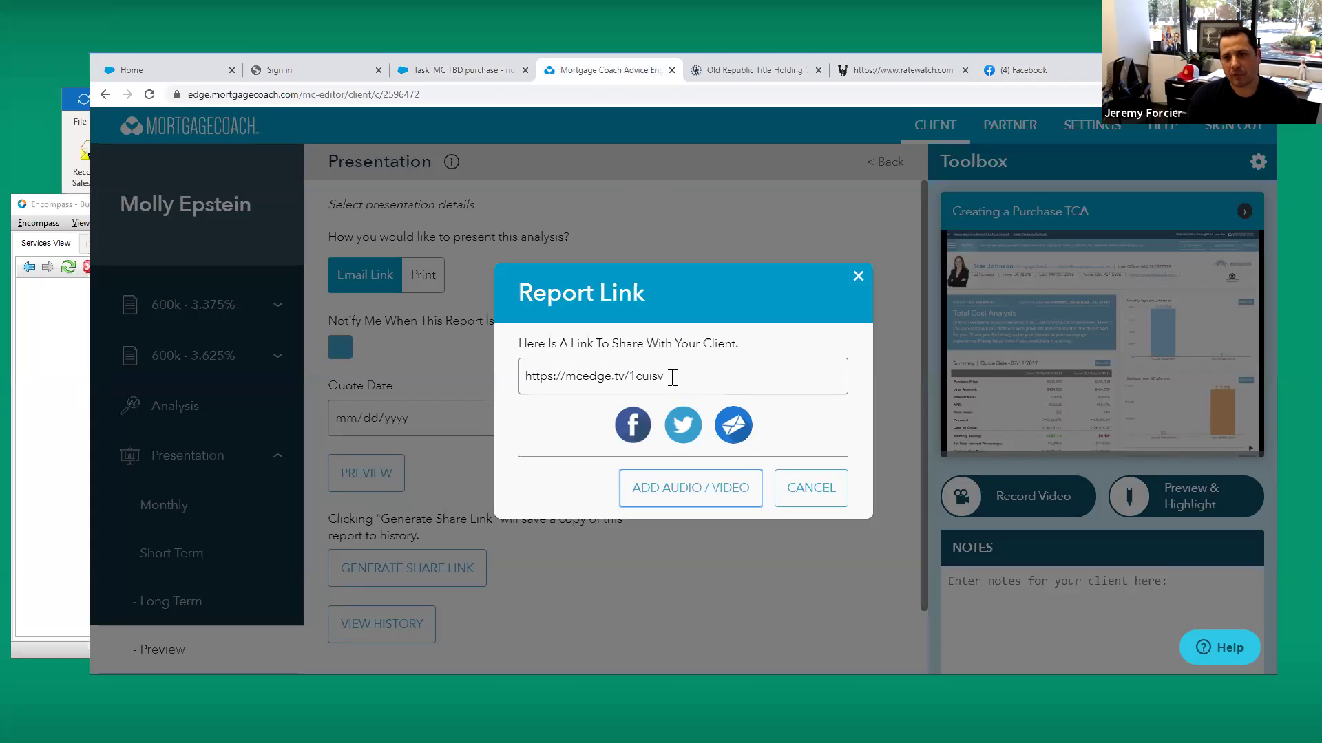
click(858, 276)
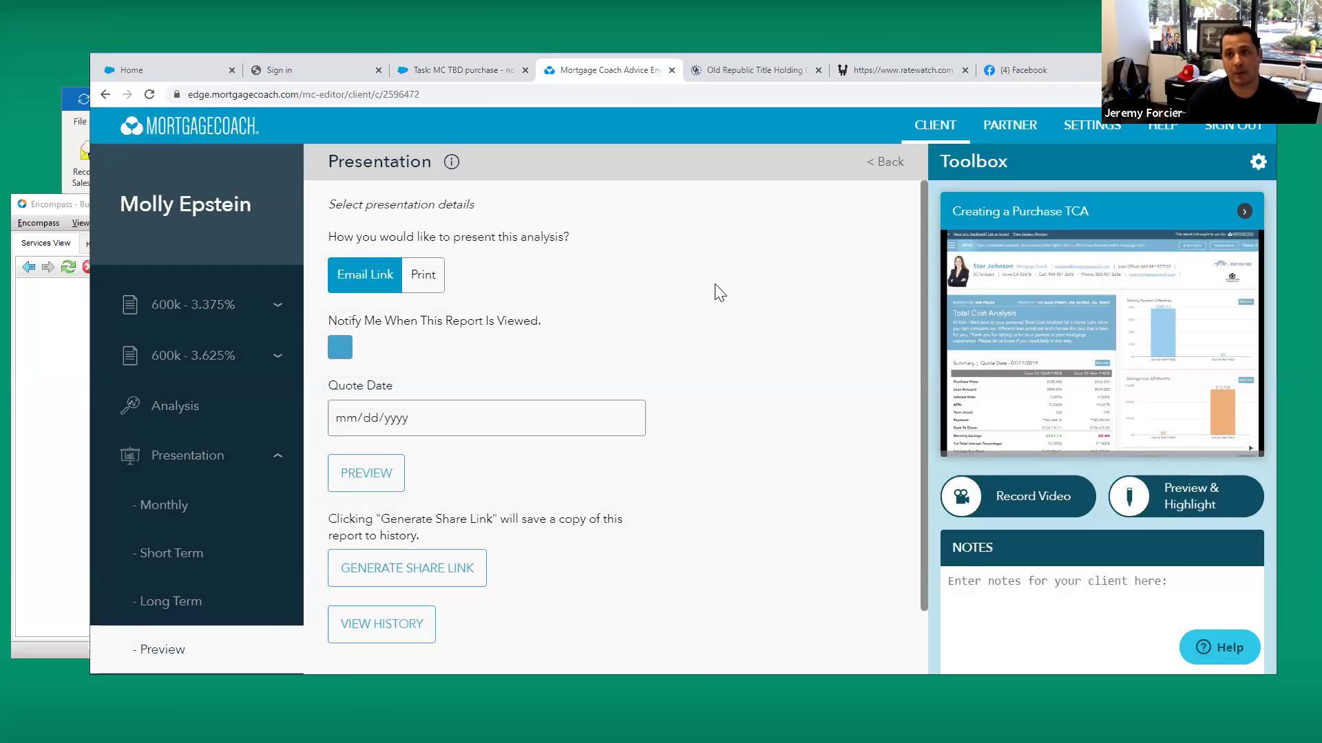
click(890, 161)
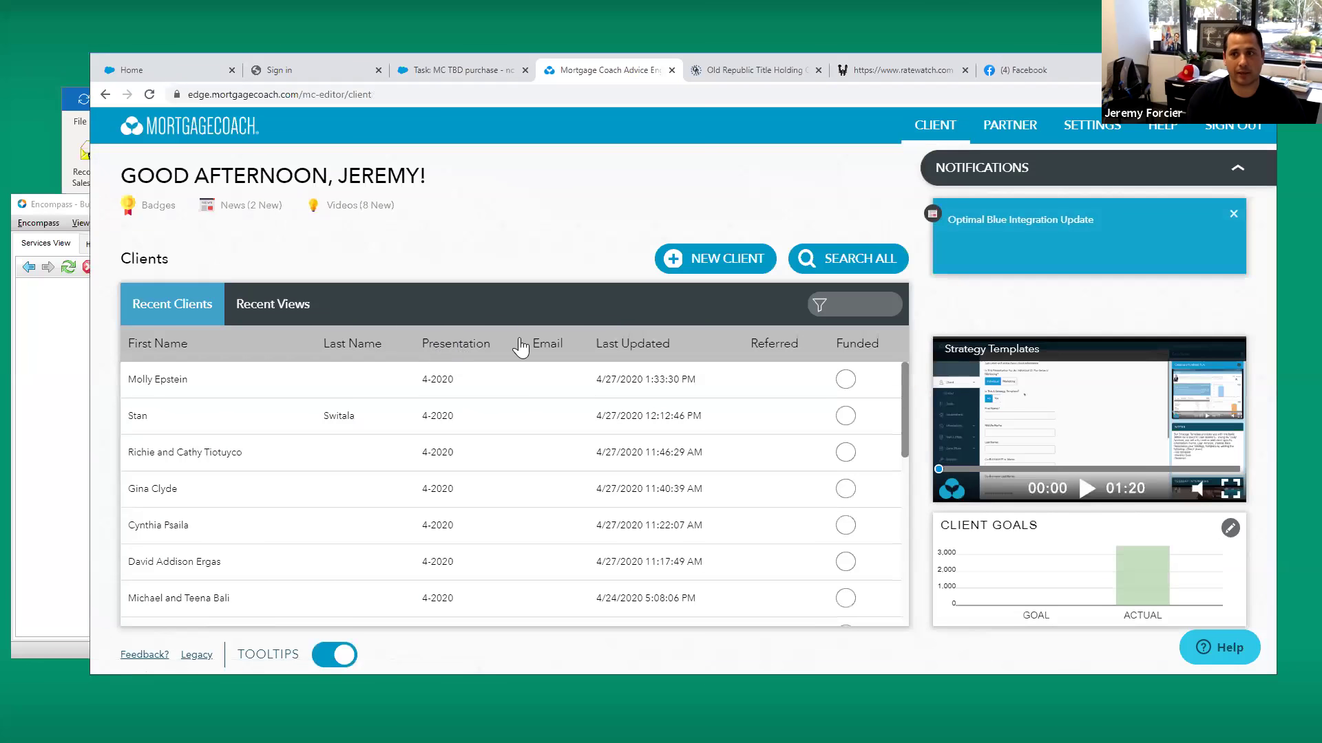
Create a new client with the borrower's full name and presentation name 4-2020, then open Goals
click(711, 266)
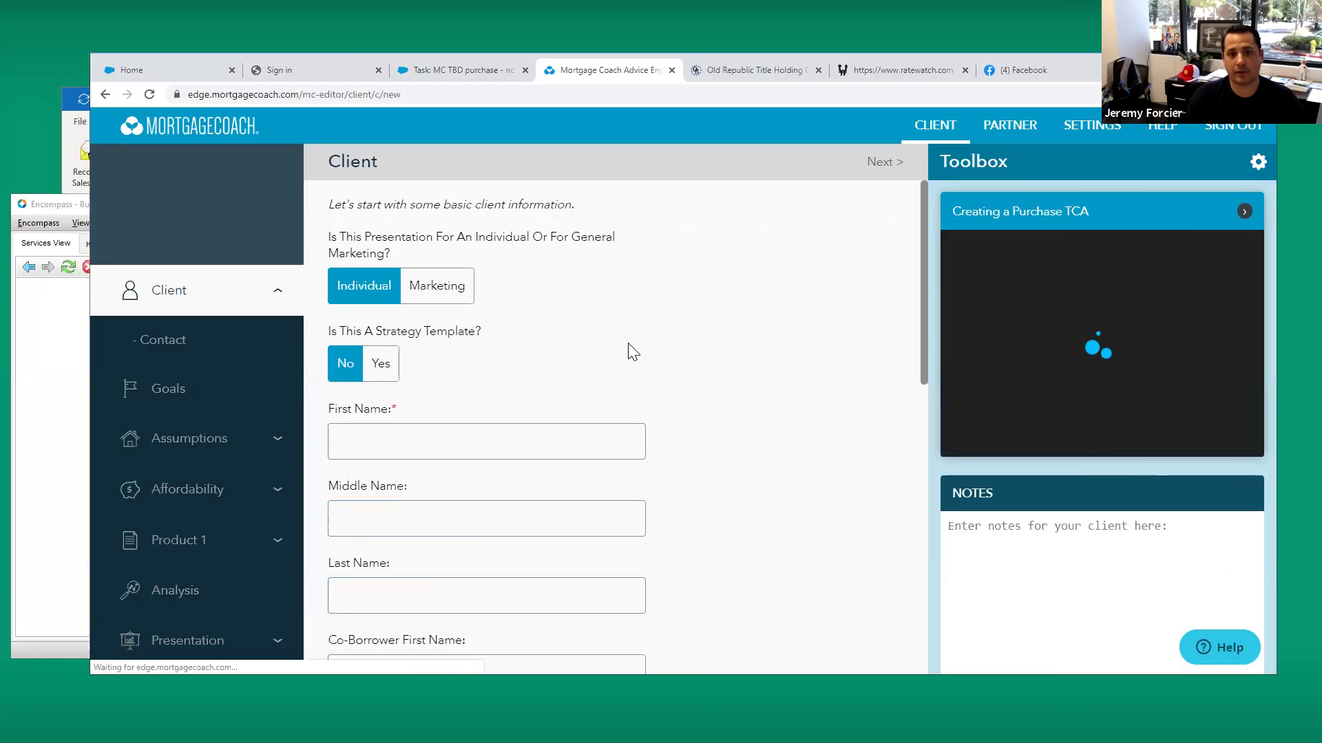
scroll(462, 360, down, 2)
click(457, 313)
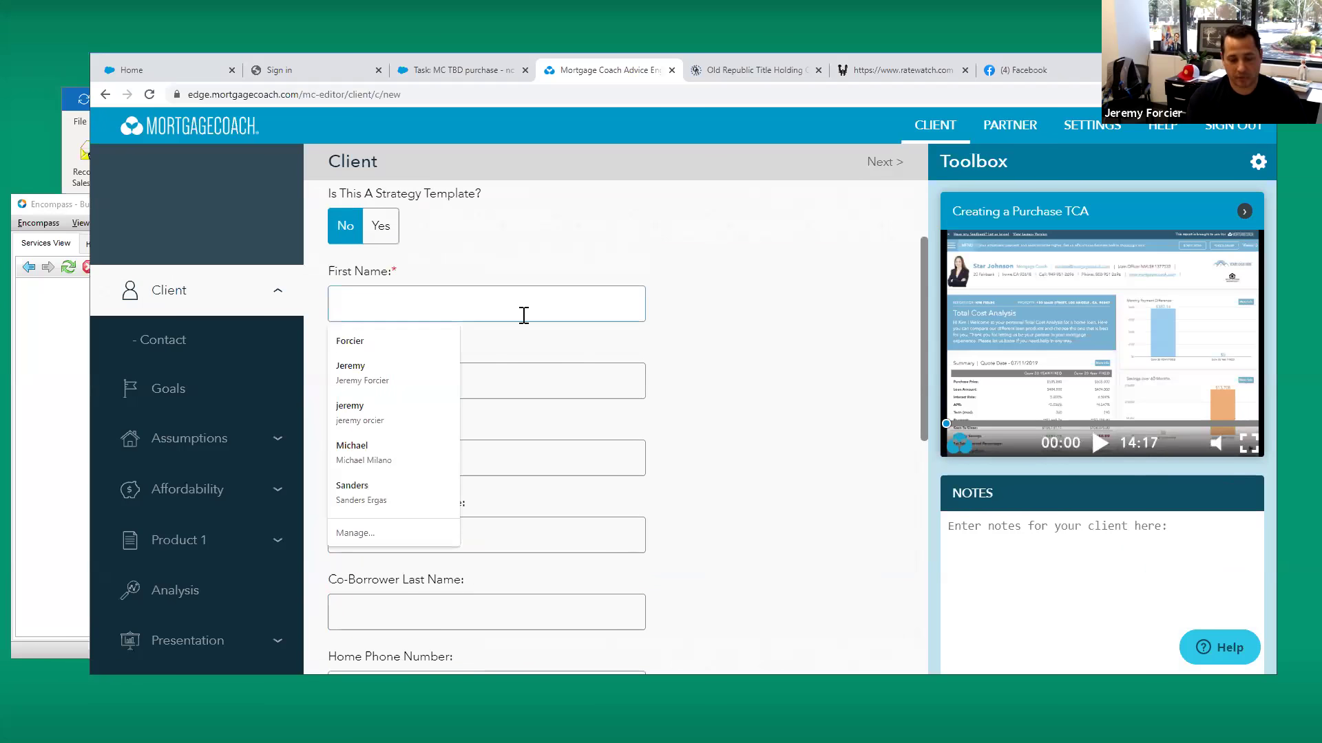
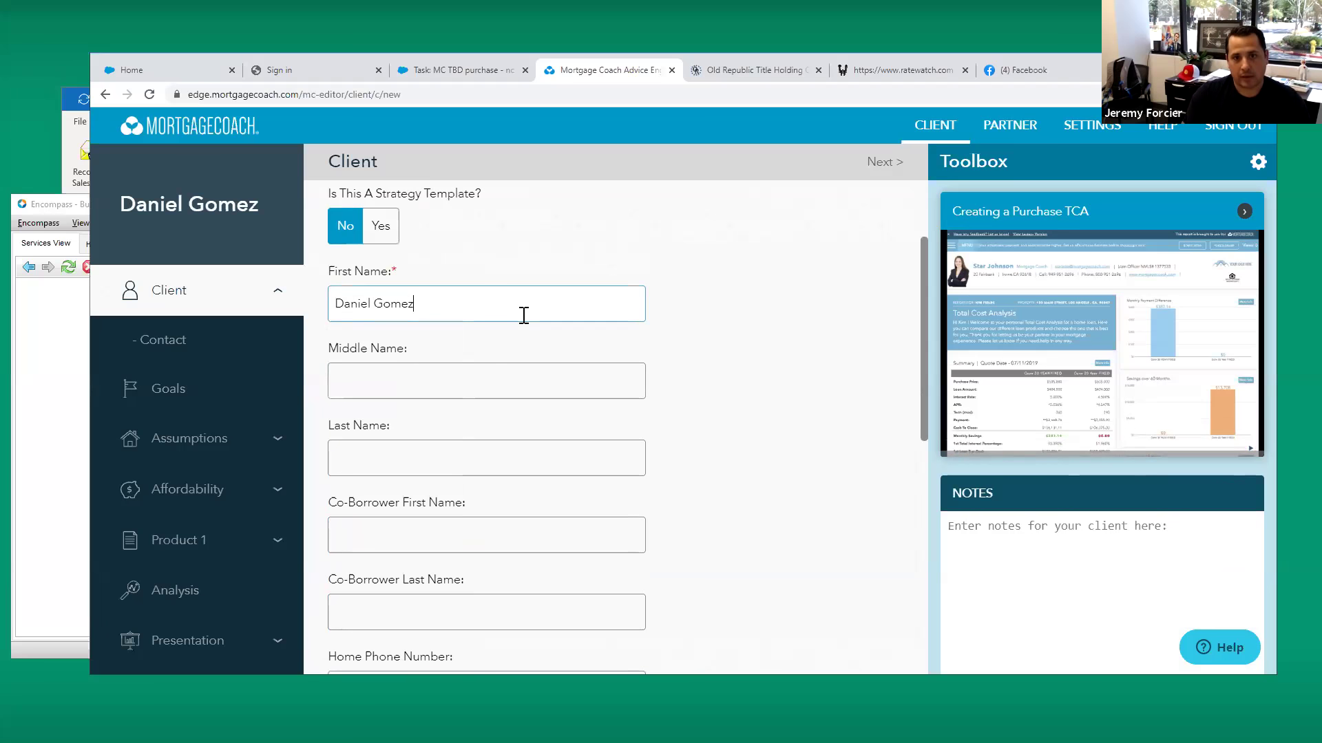
scroll(729, 448, down, 8)
scroll(598, 491, down, 1)
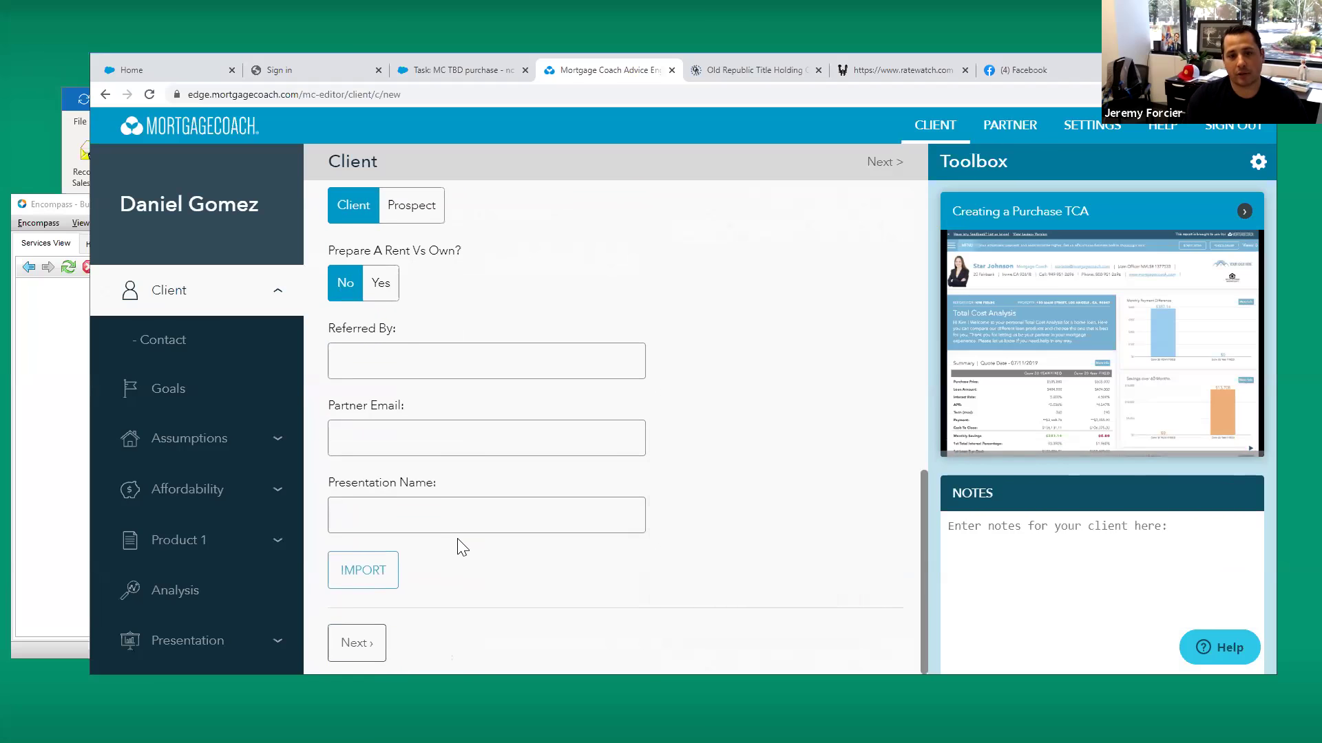
click(436, 504)
text(4-2020)
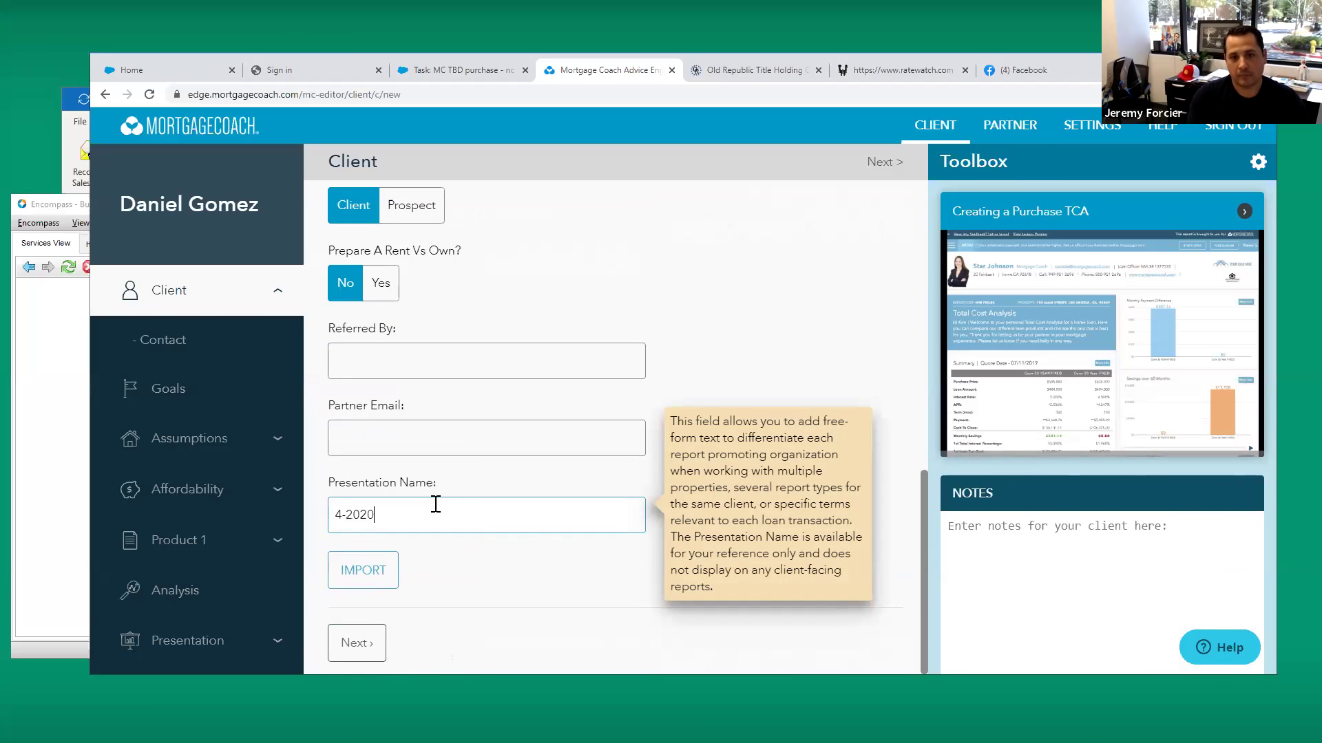
key(Tab)
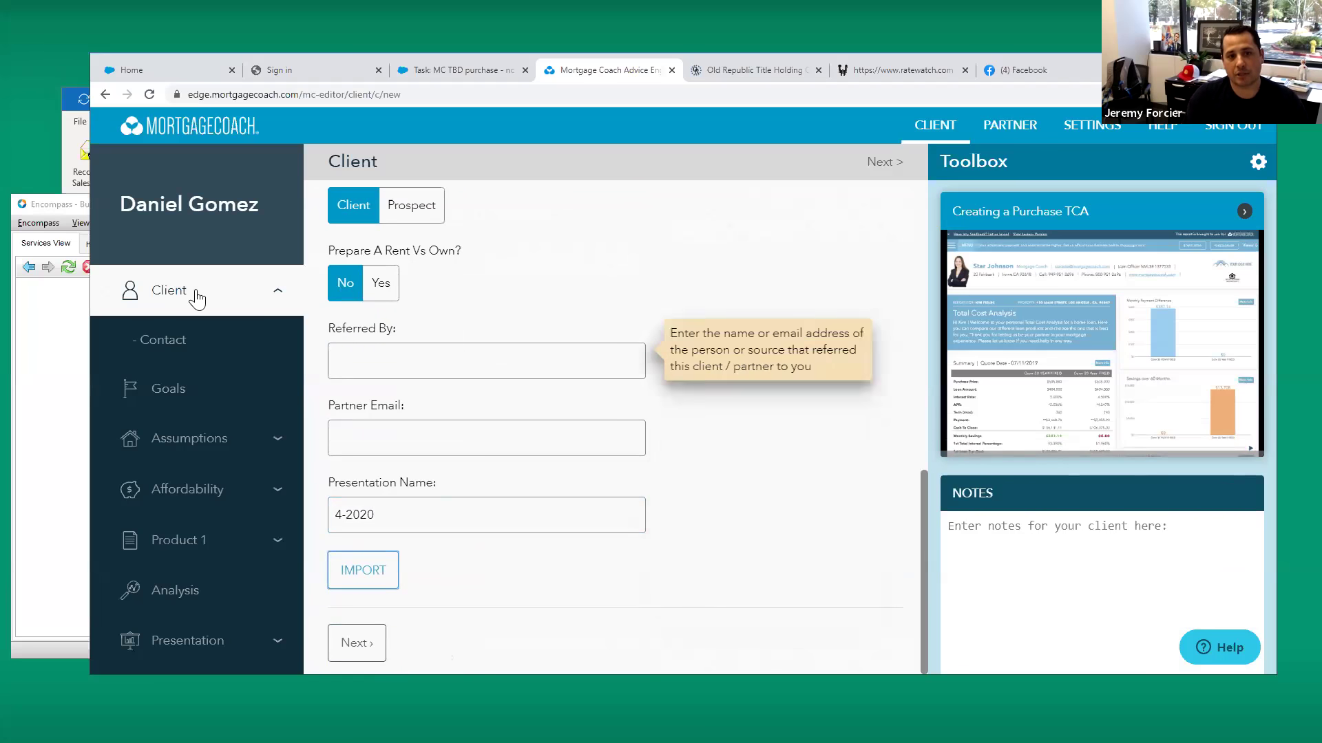
click(192, 392)
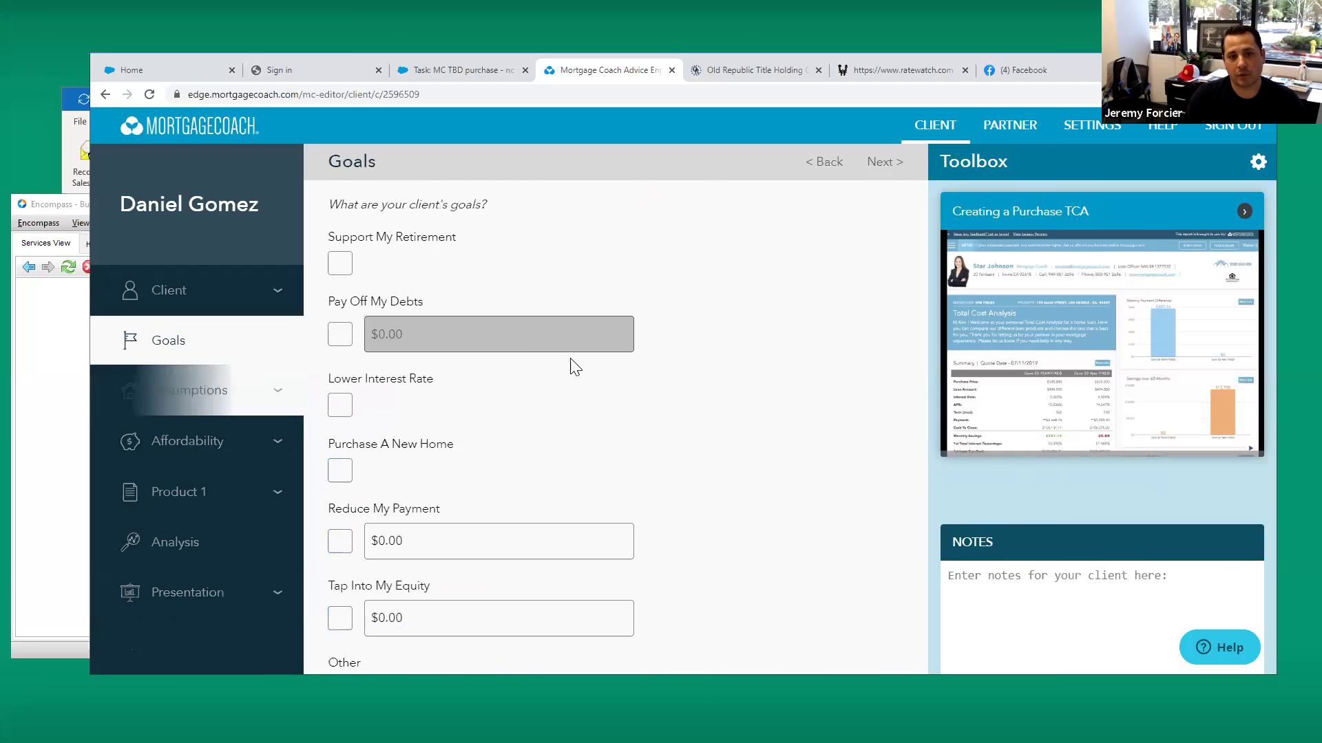
Check Lower Interest Rate as the goal and set current property value to $500,000
click(339, 406)
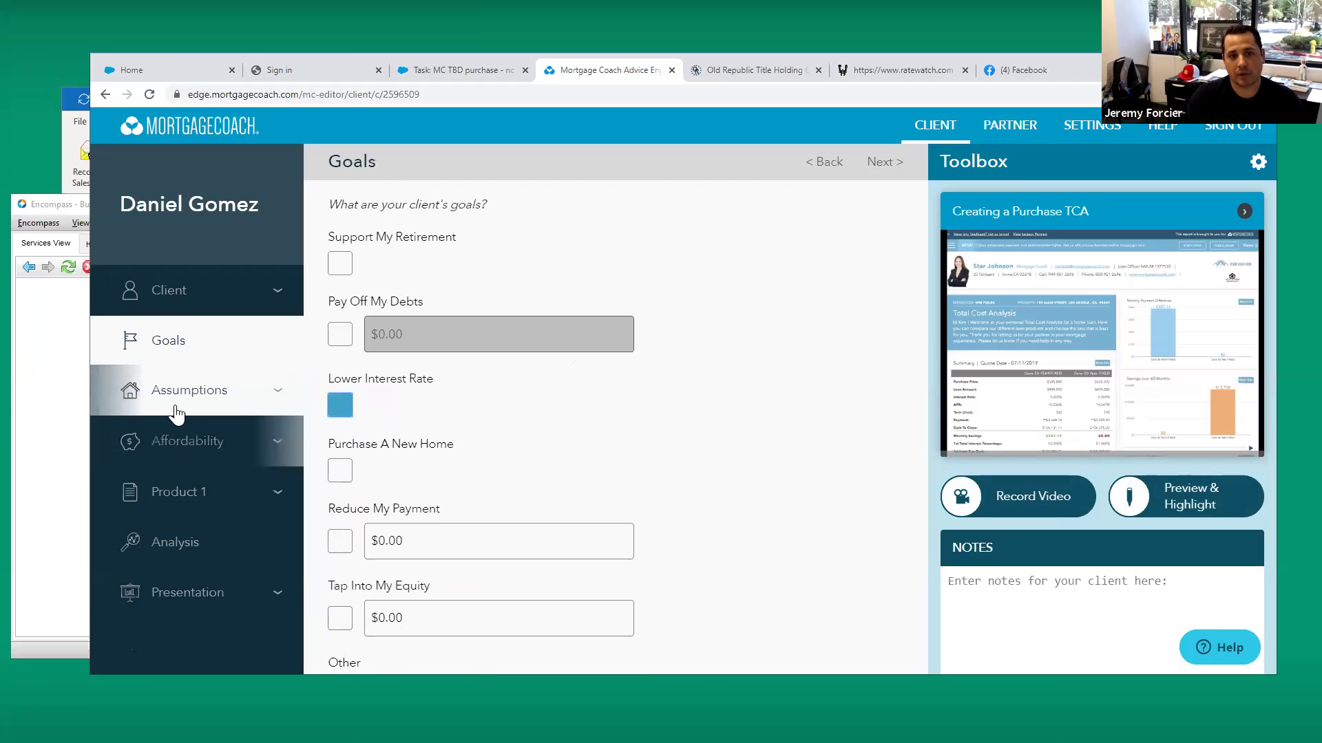
click(164, 387)
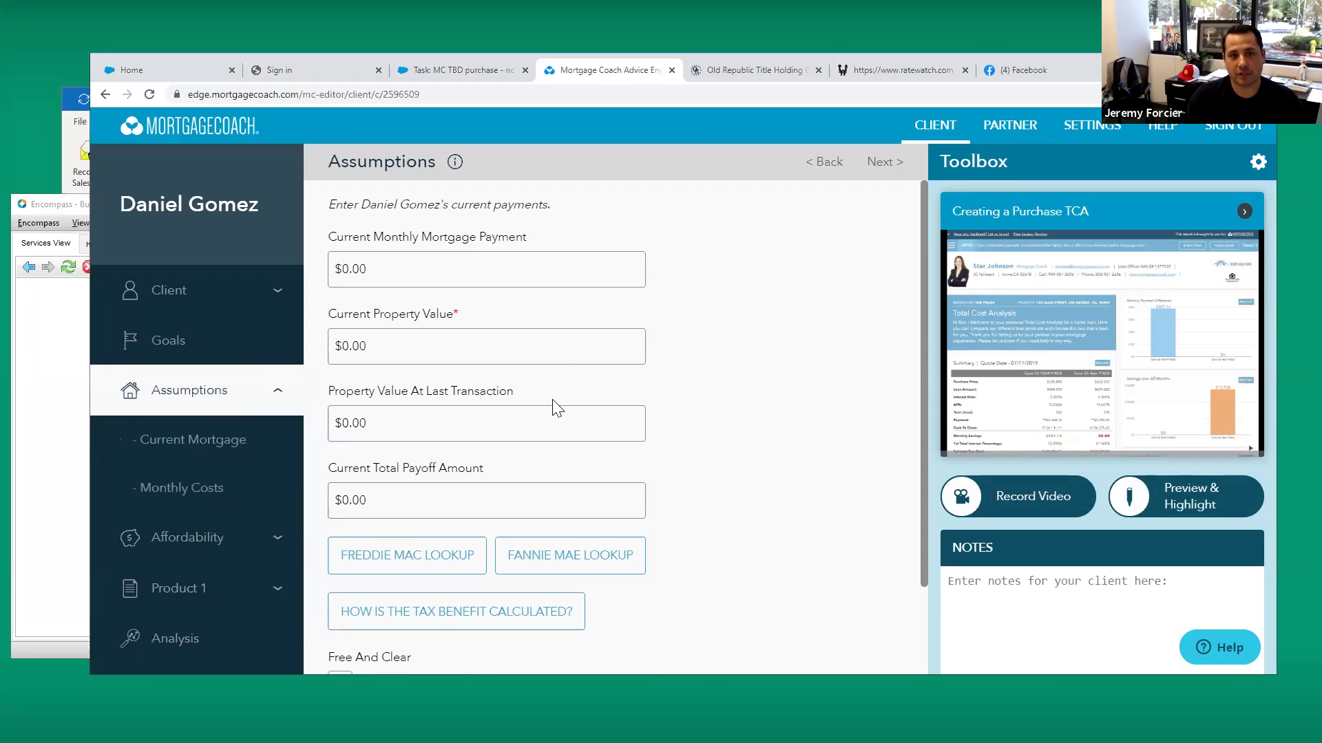
click(428, 348)
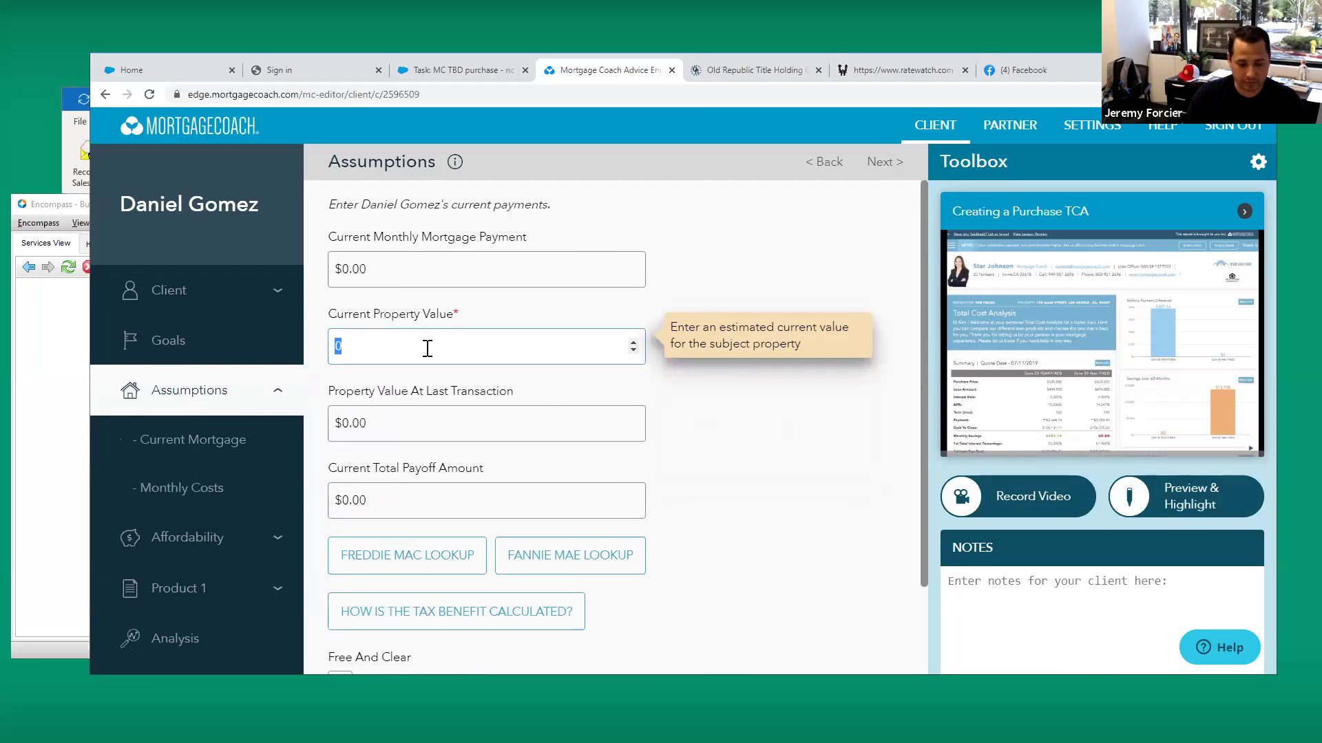
text(500,00)
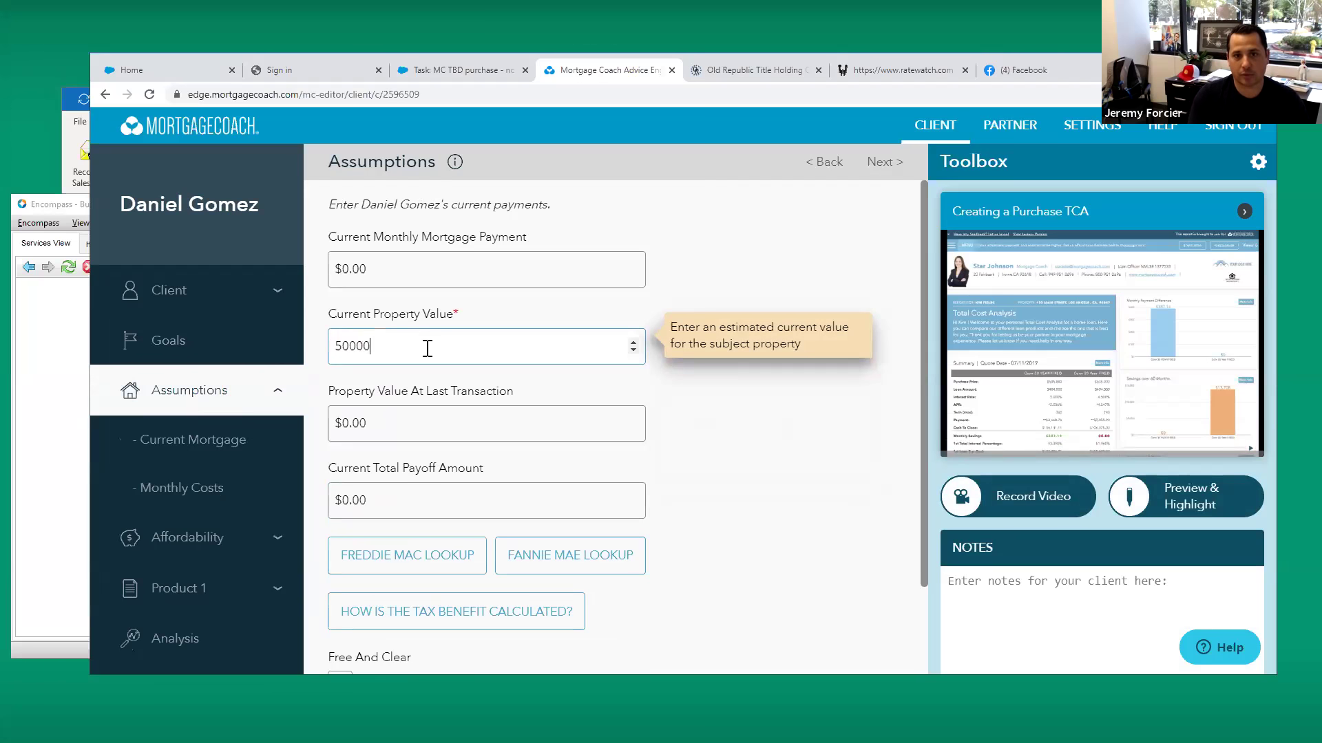
text(0)
key(Tab)
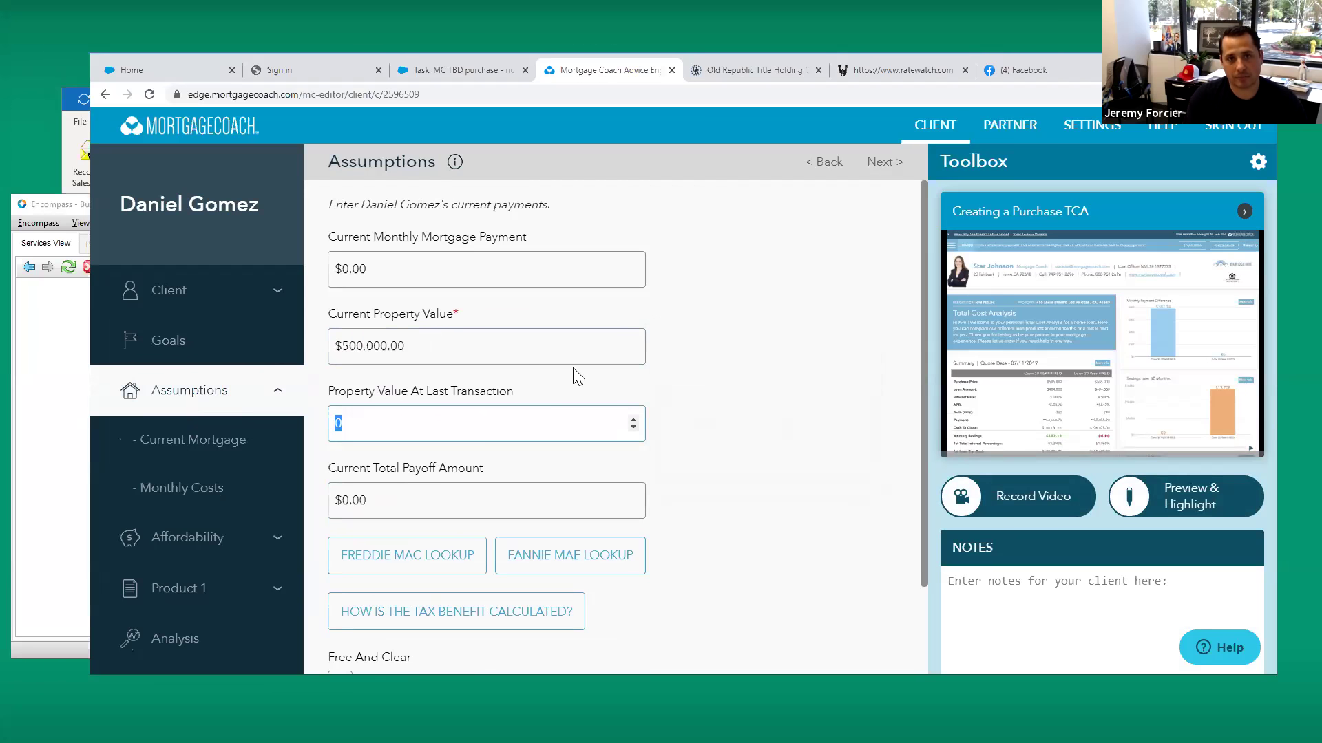
scroll(647, 427, down, 1)
Enter the current mortgage's first payment date 01/01/2017 and loan amount $410,000
click(437, 638)
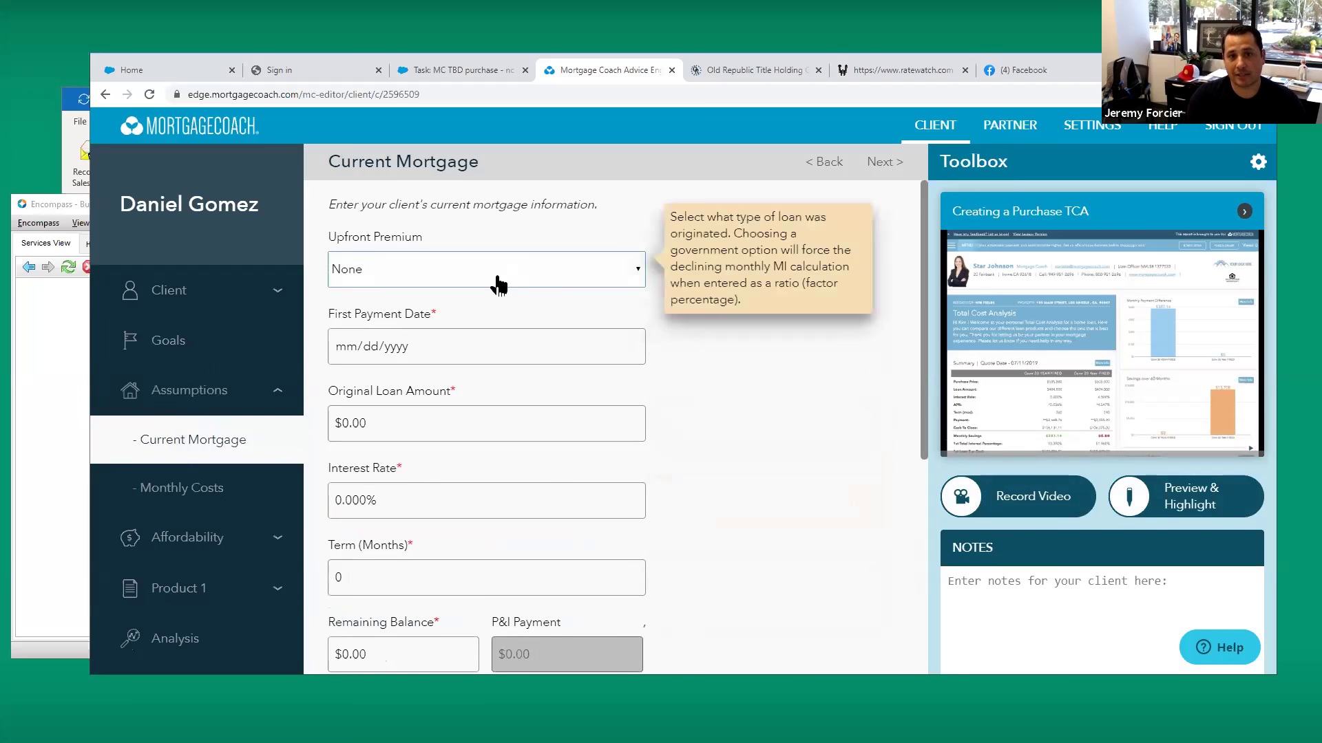
click(346, 347)
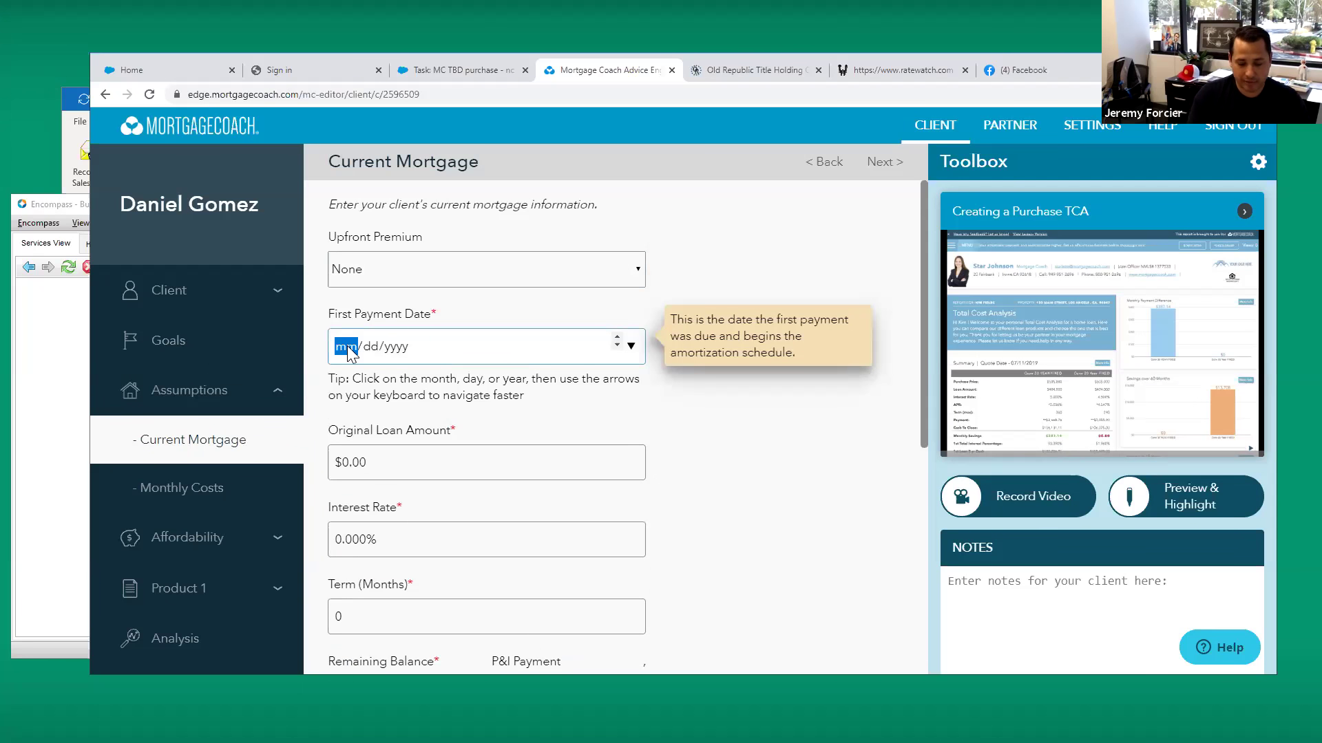
text(01/)
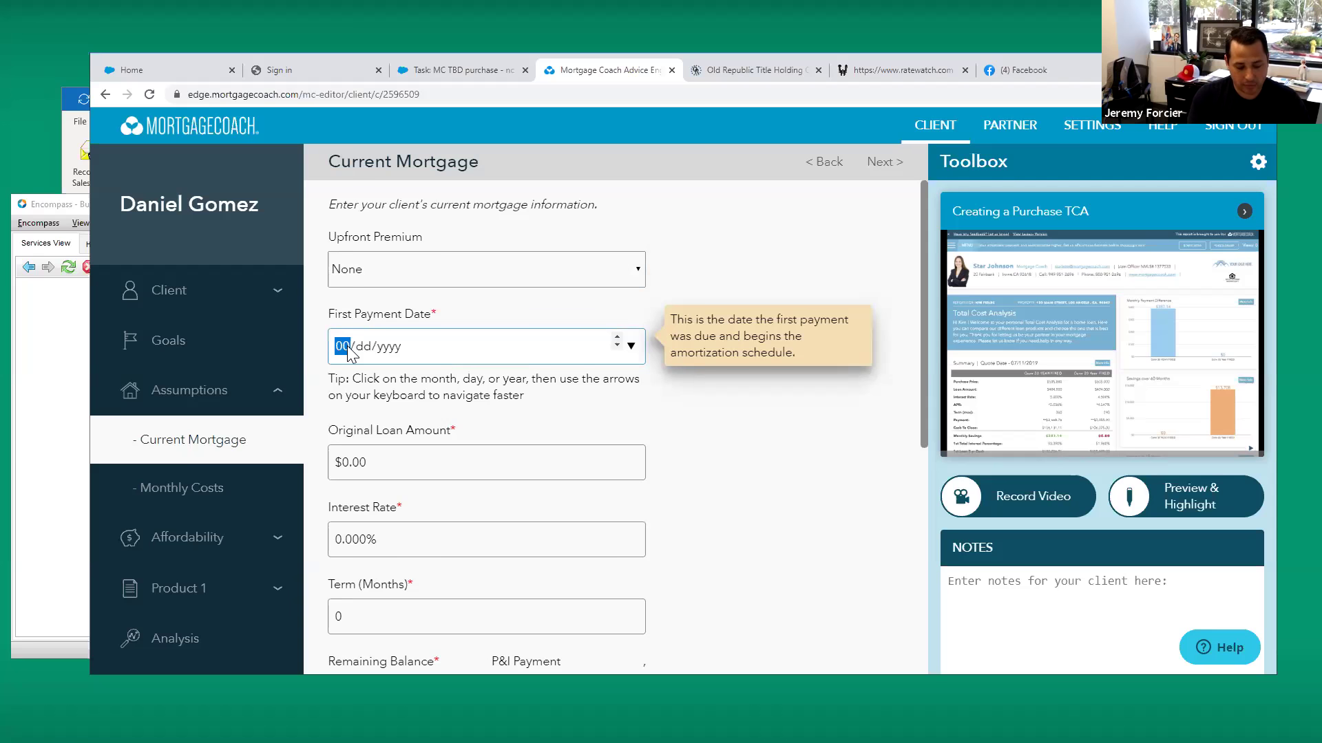
text(01/2)
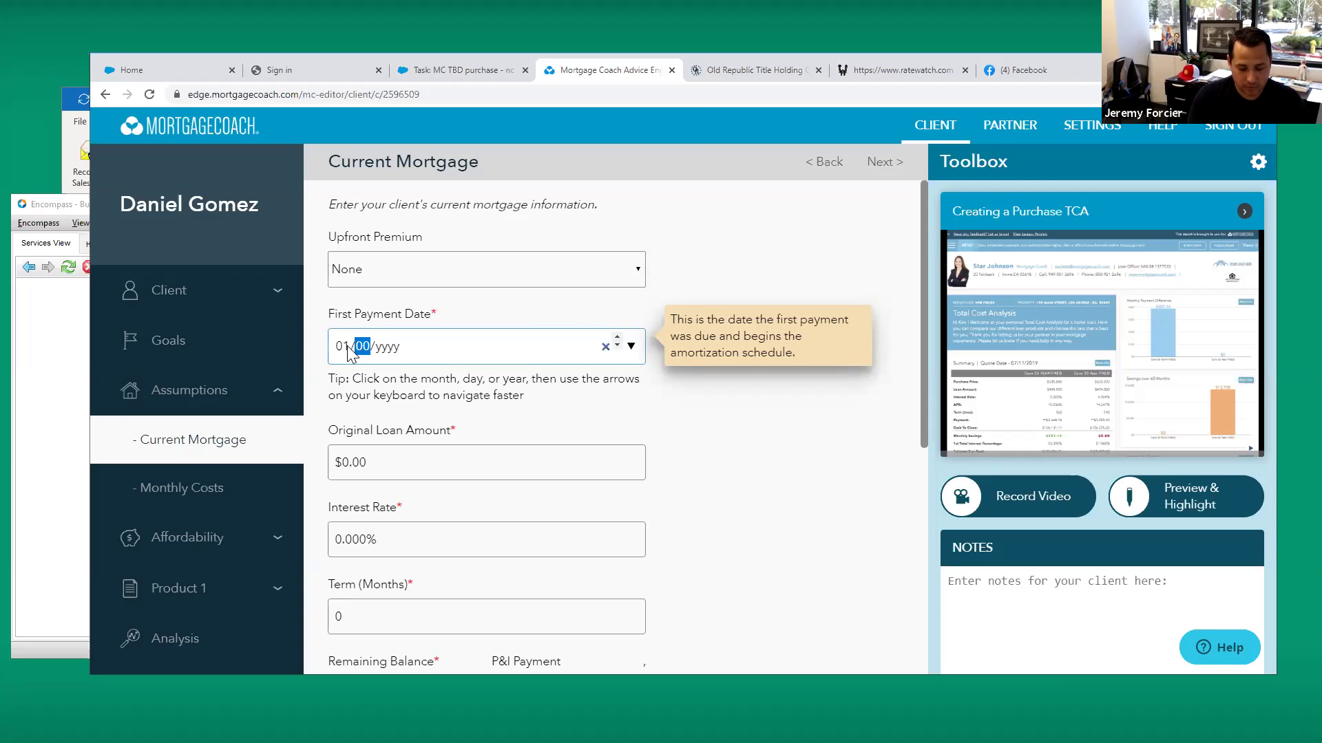
text(017)
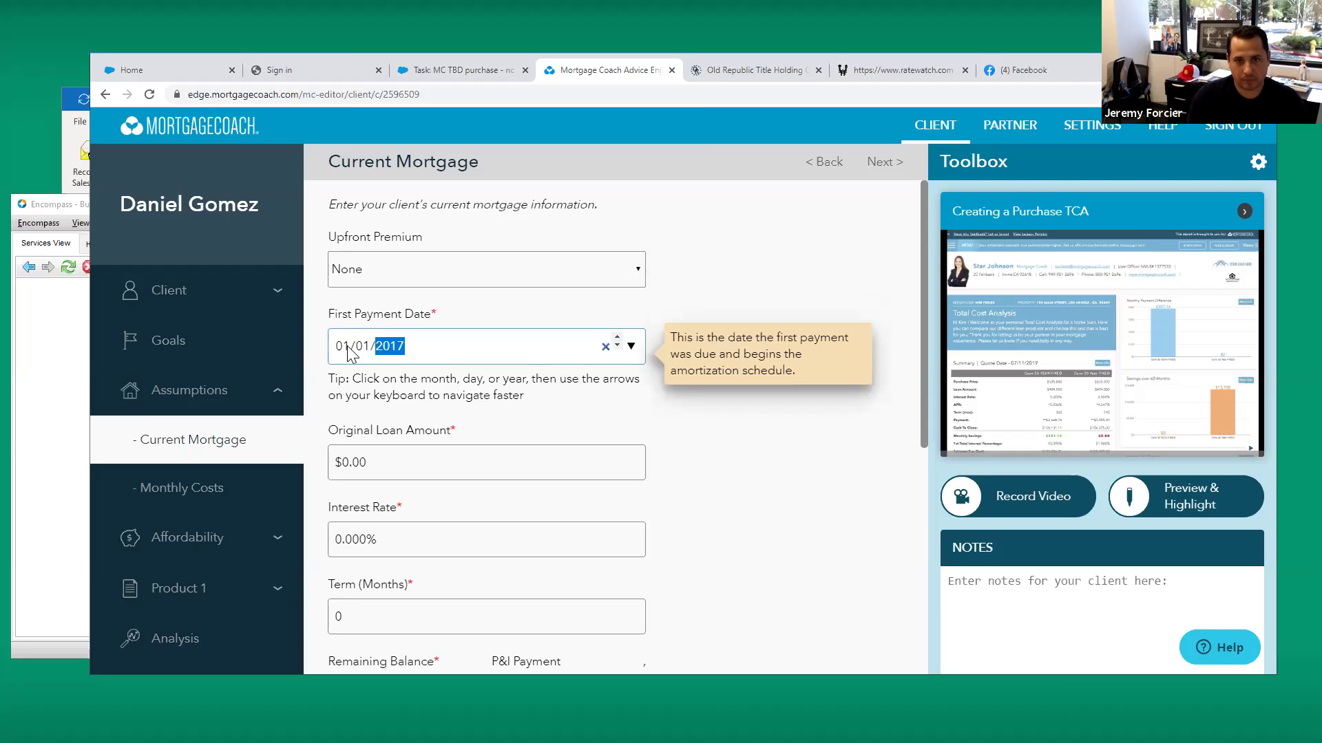
key(Tab)
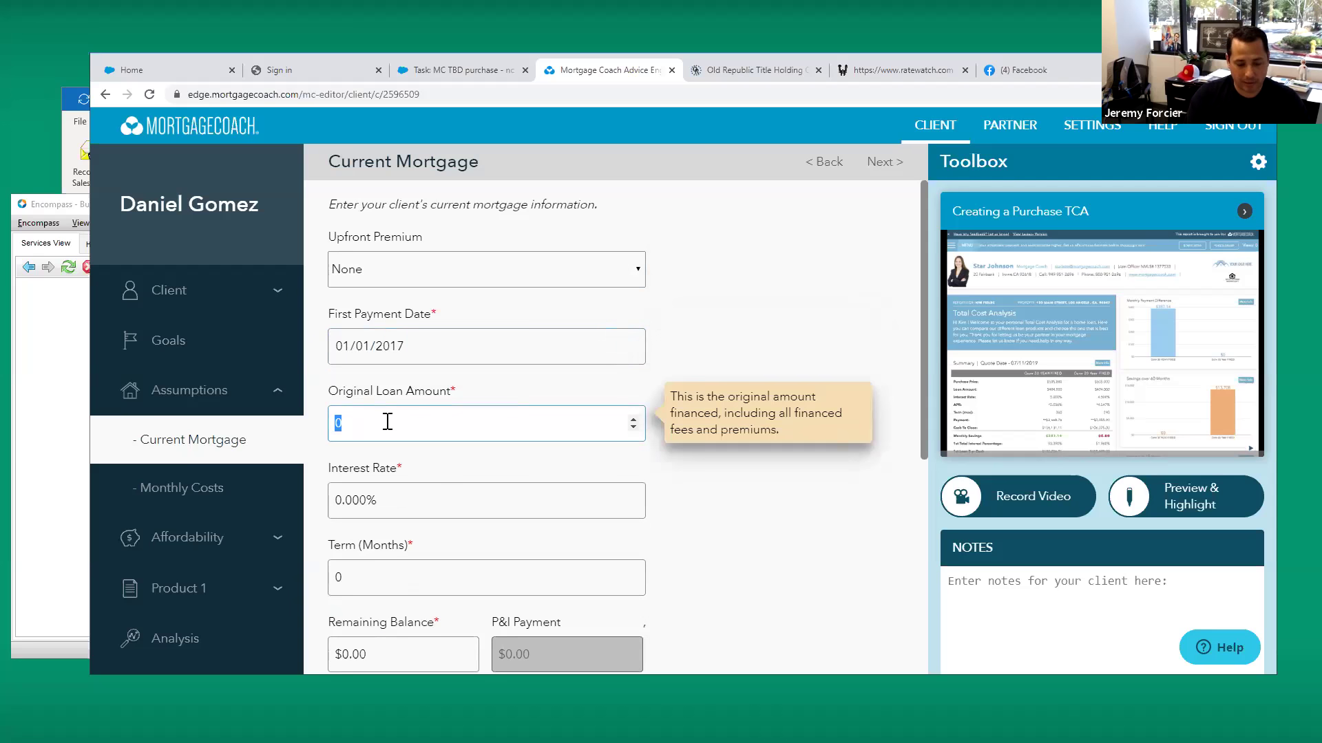
text(41)
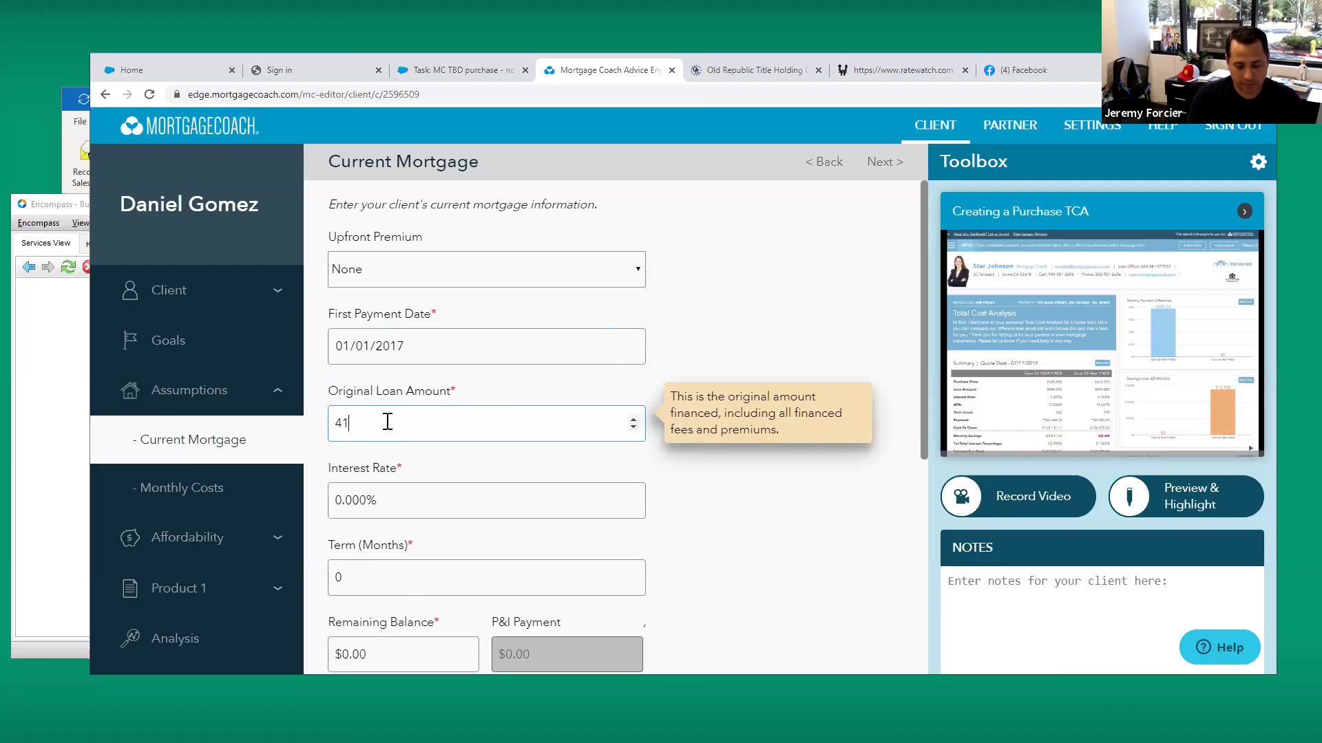
text(0,00000)
key(Tab)
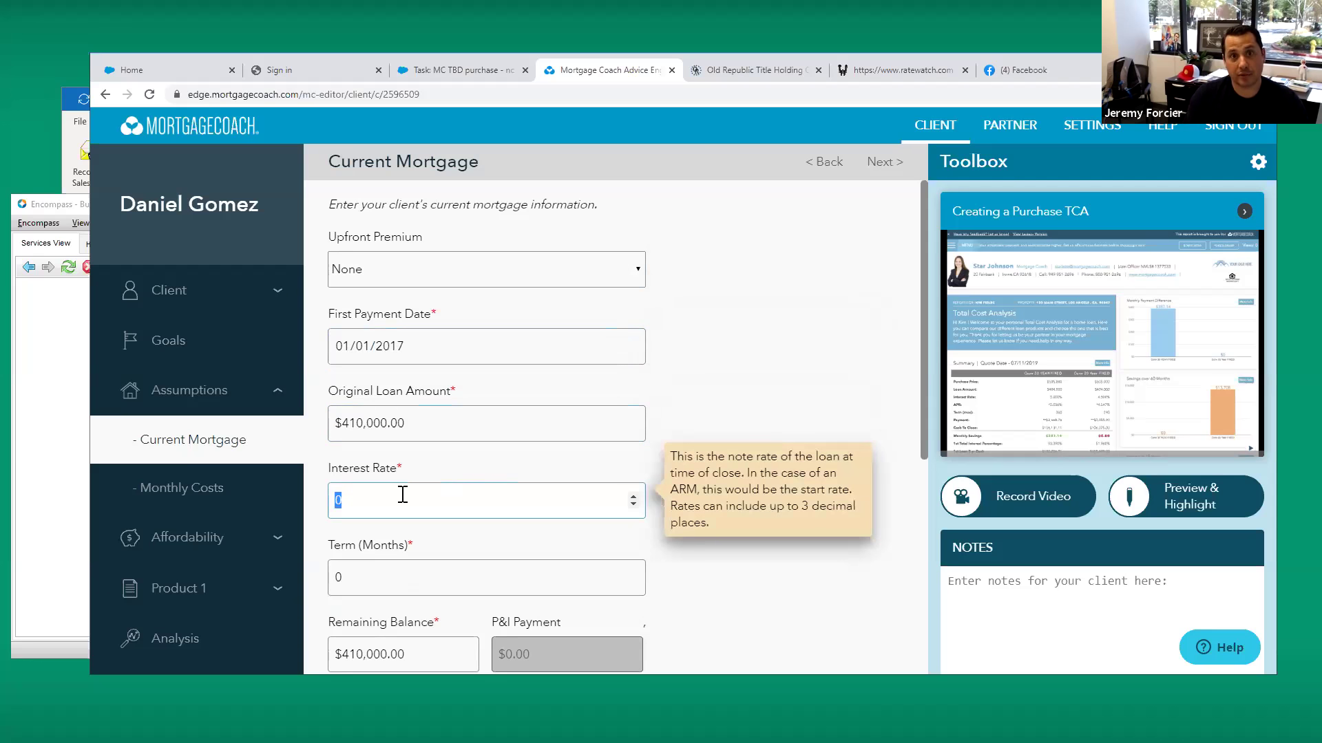
Set rate 4.375%, term 360 months, balance $386,263, and turn on Auto Update Balance
text(4.375)
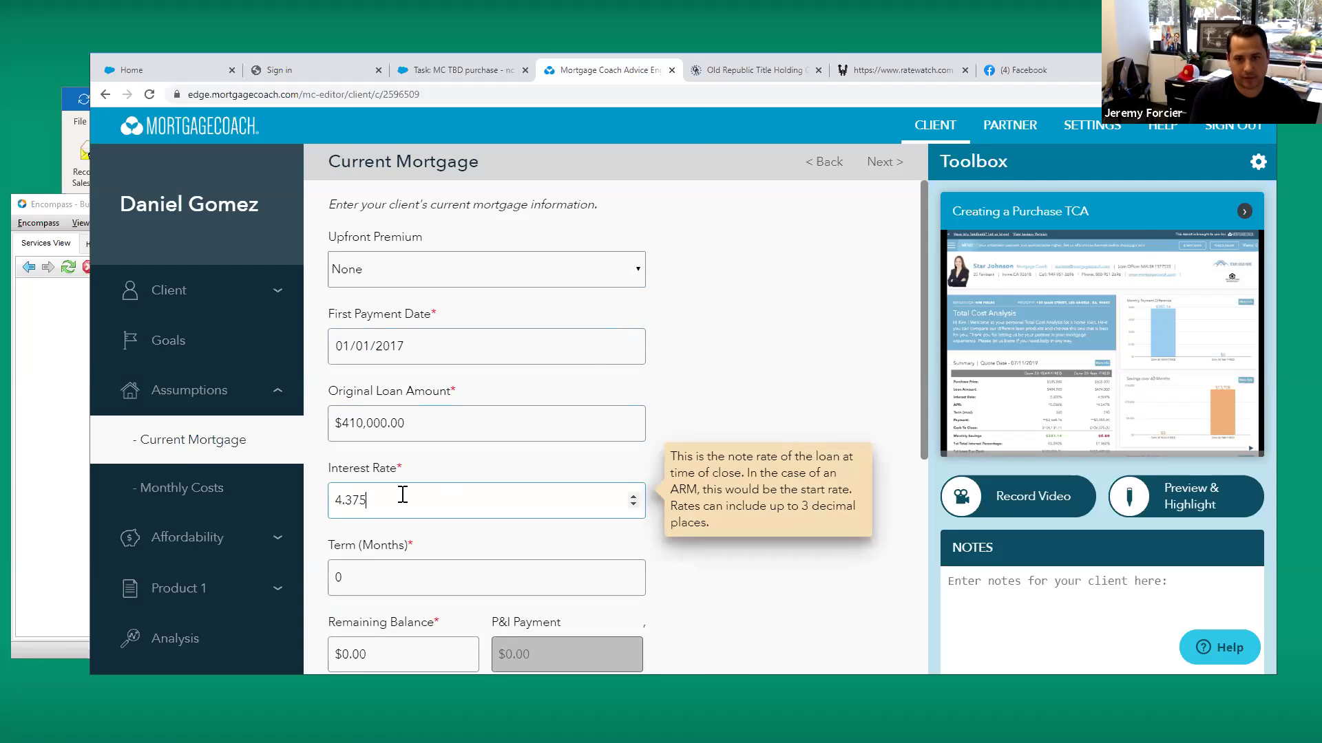
key(Tab)
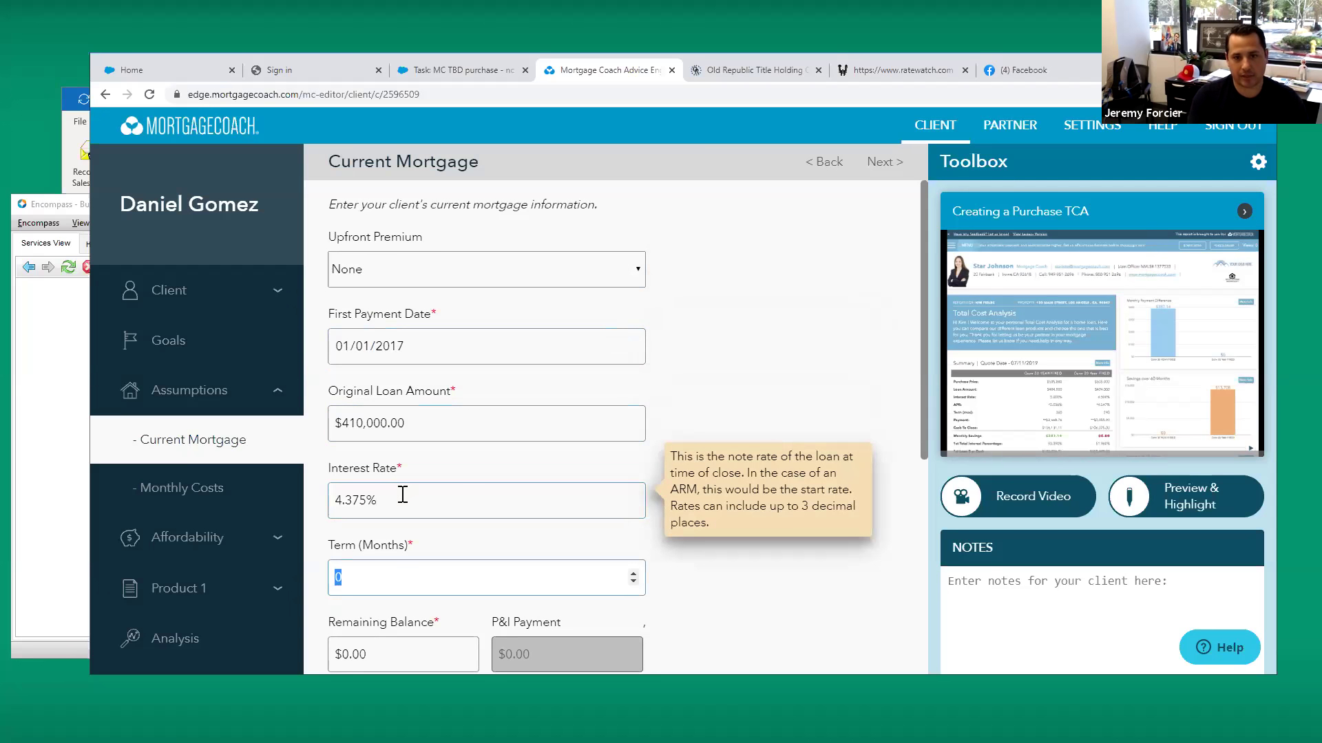
text(360)
key(Tab)
text(386263)
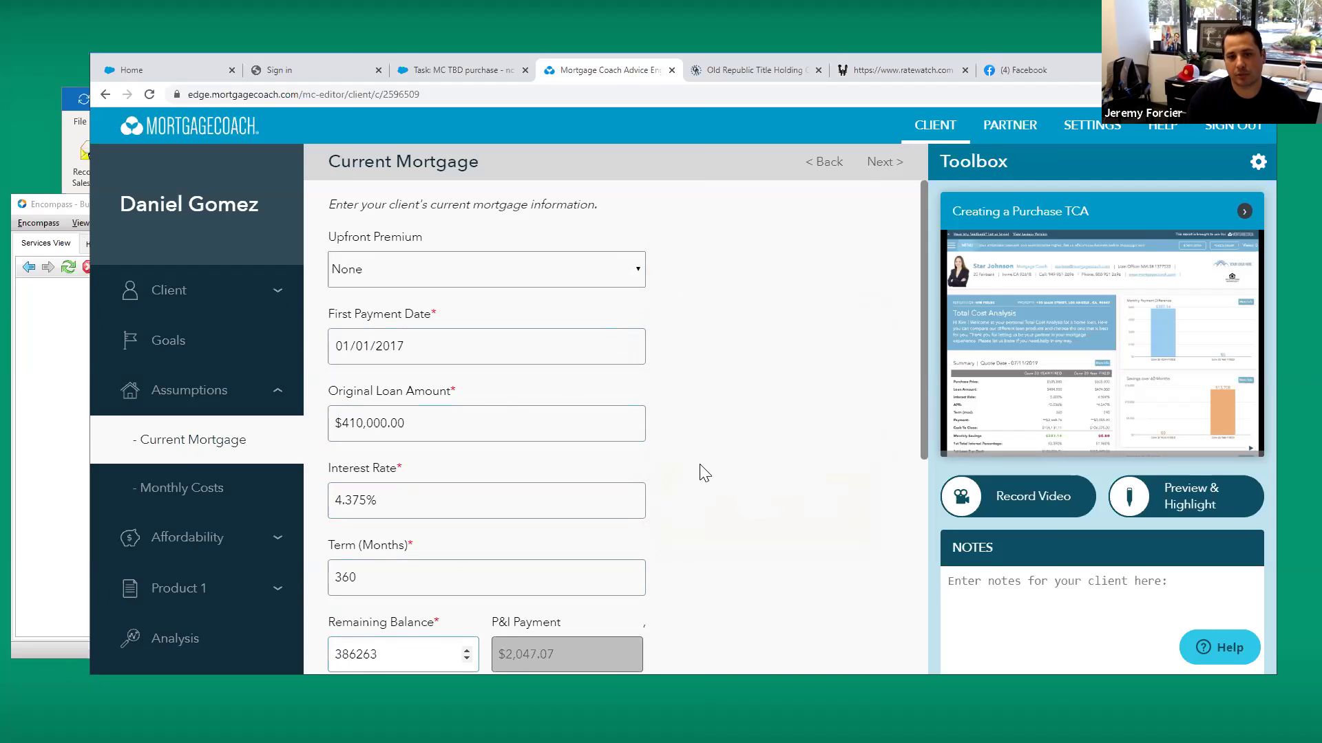
scroll(699, 472, down, 2)
mouse_move(393, 517)
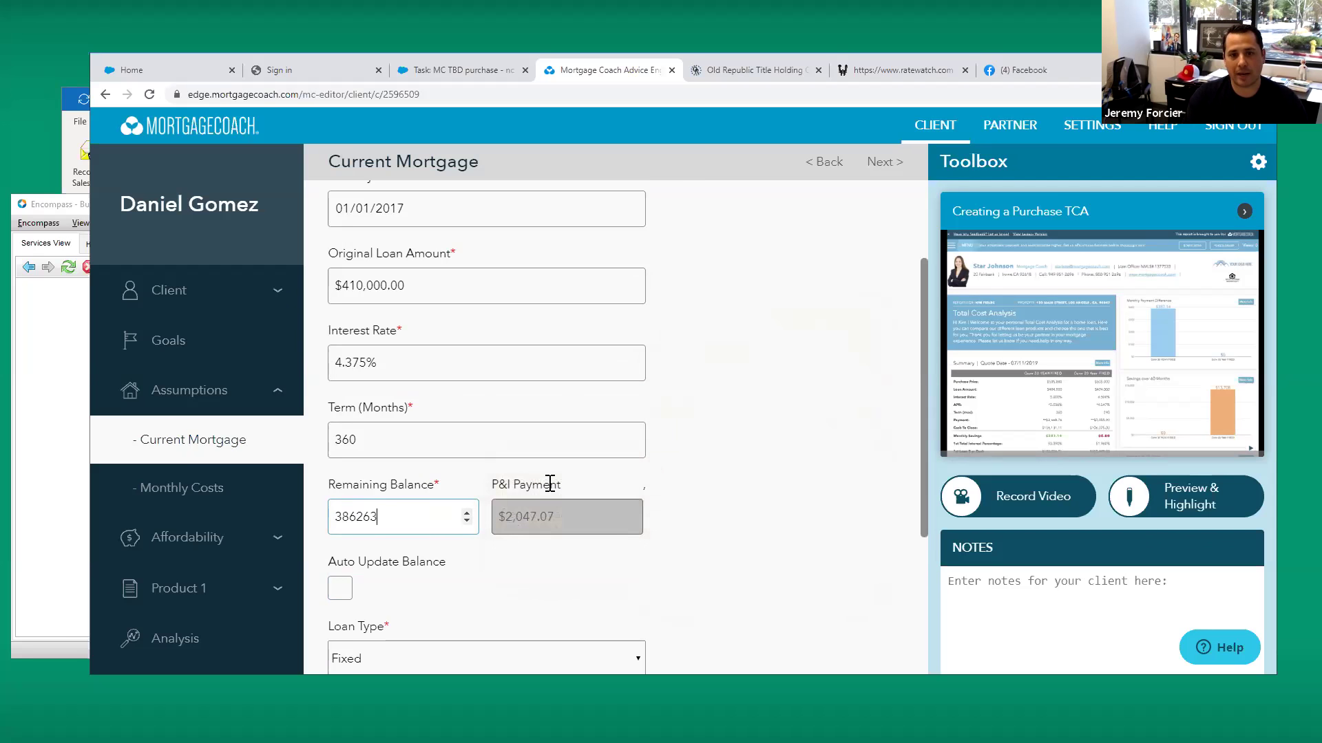
mouse_move(638, 446)
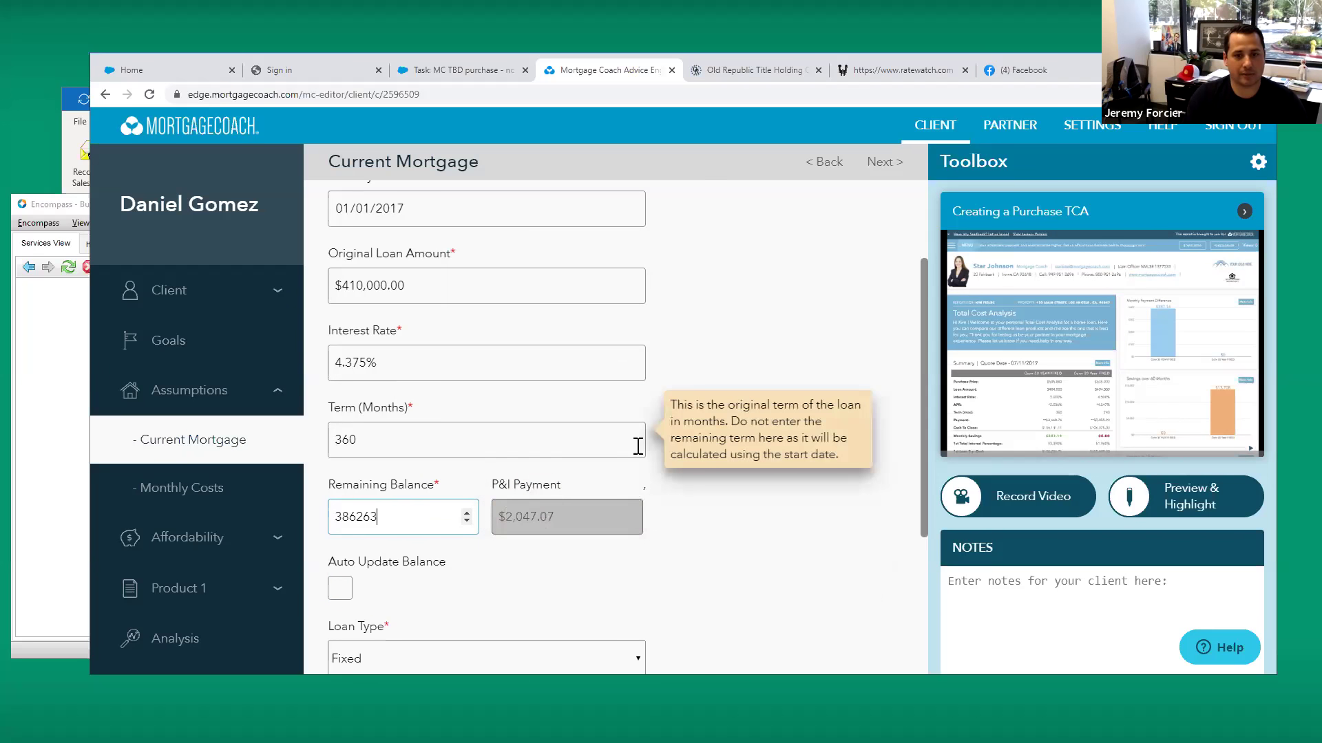
scroll(674, 517, down, 1)
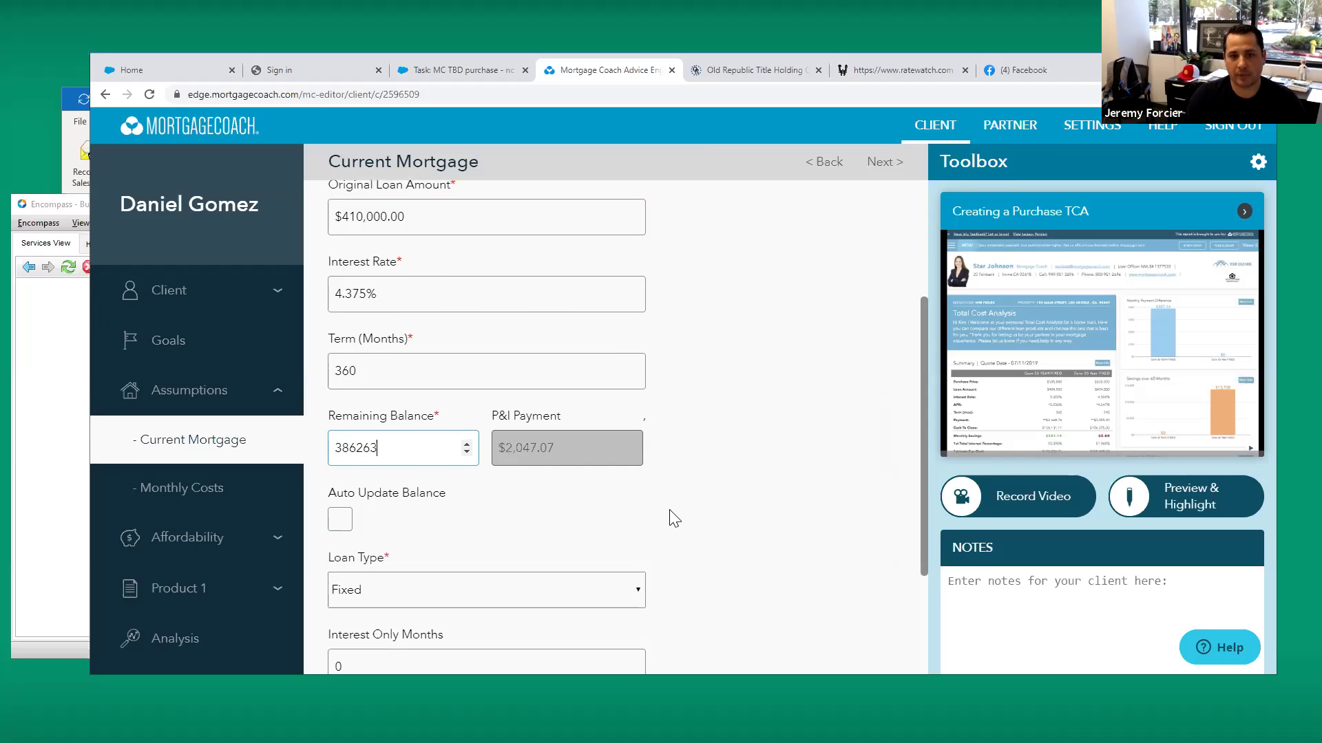
mouse_move(572, 518)
click(340, 519)
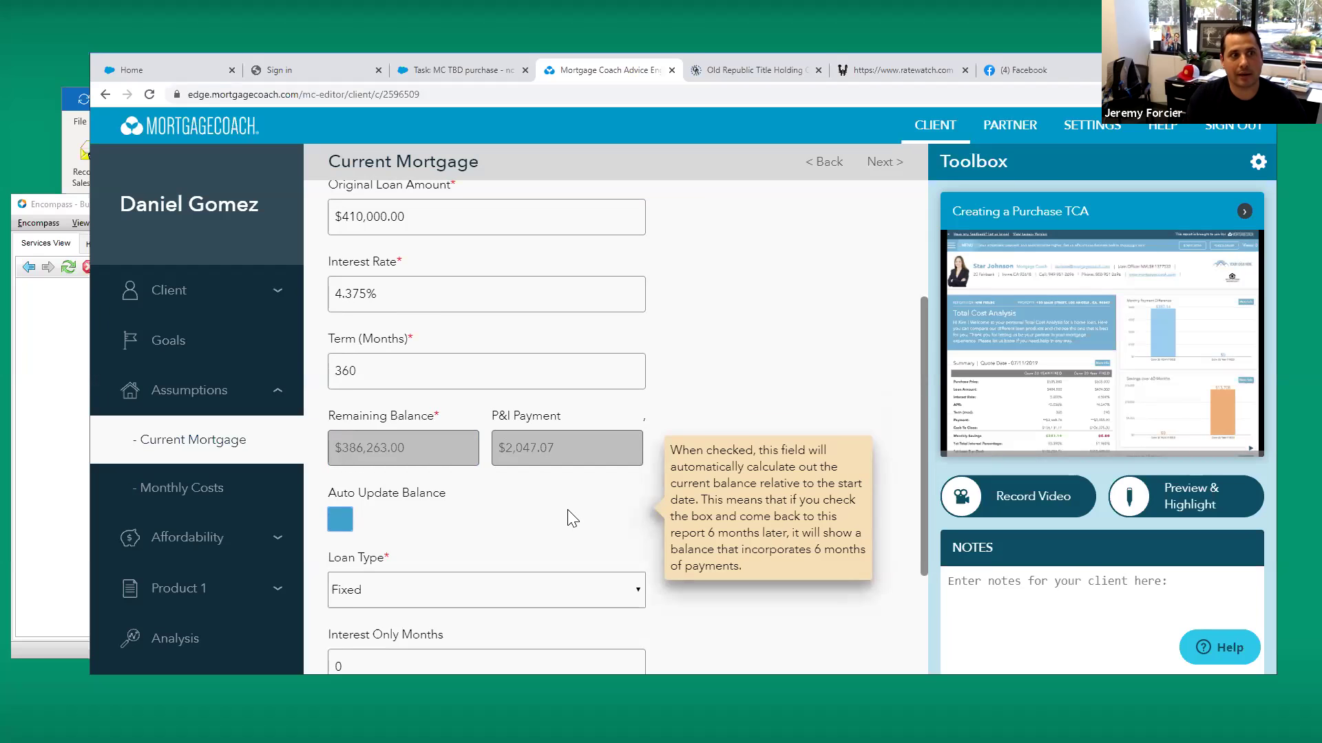
click(179, 482)
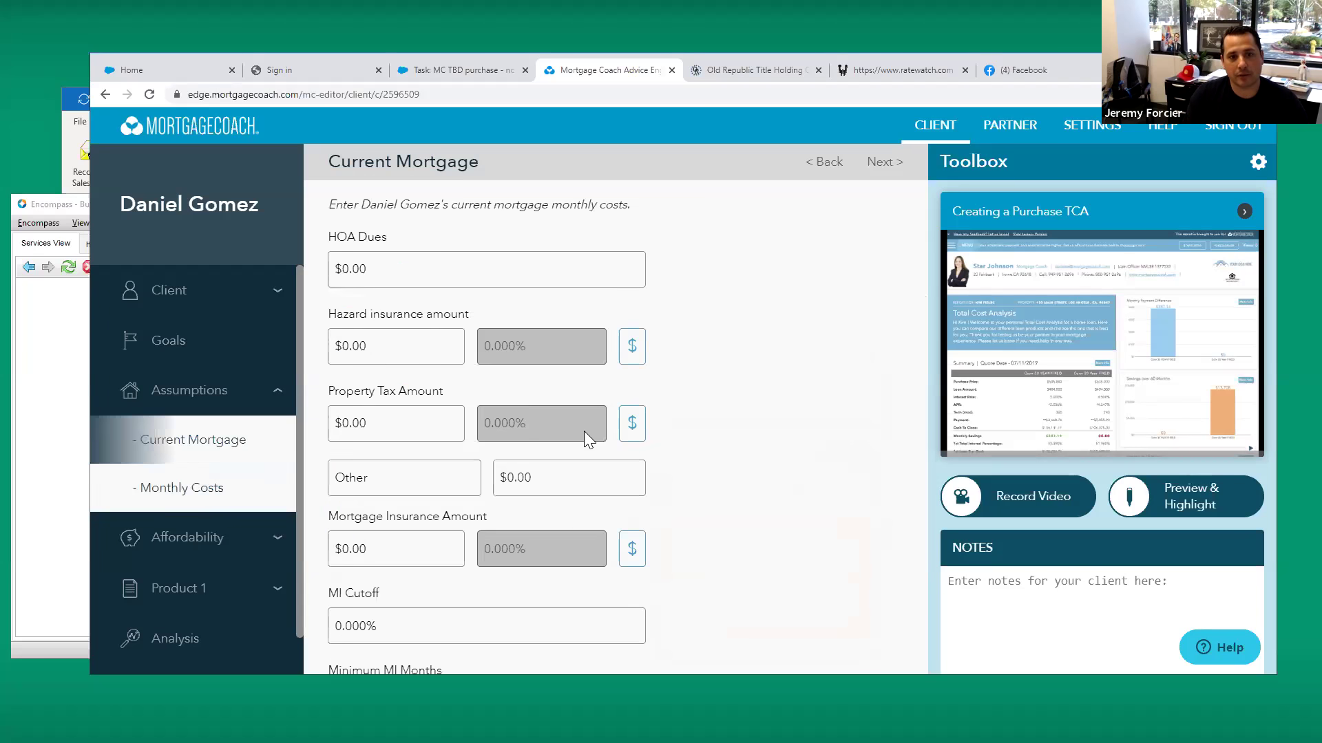
click(393, 349)
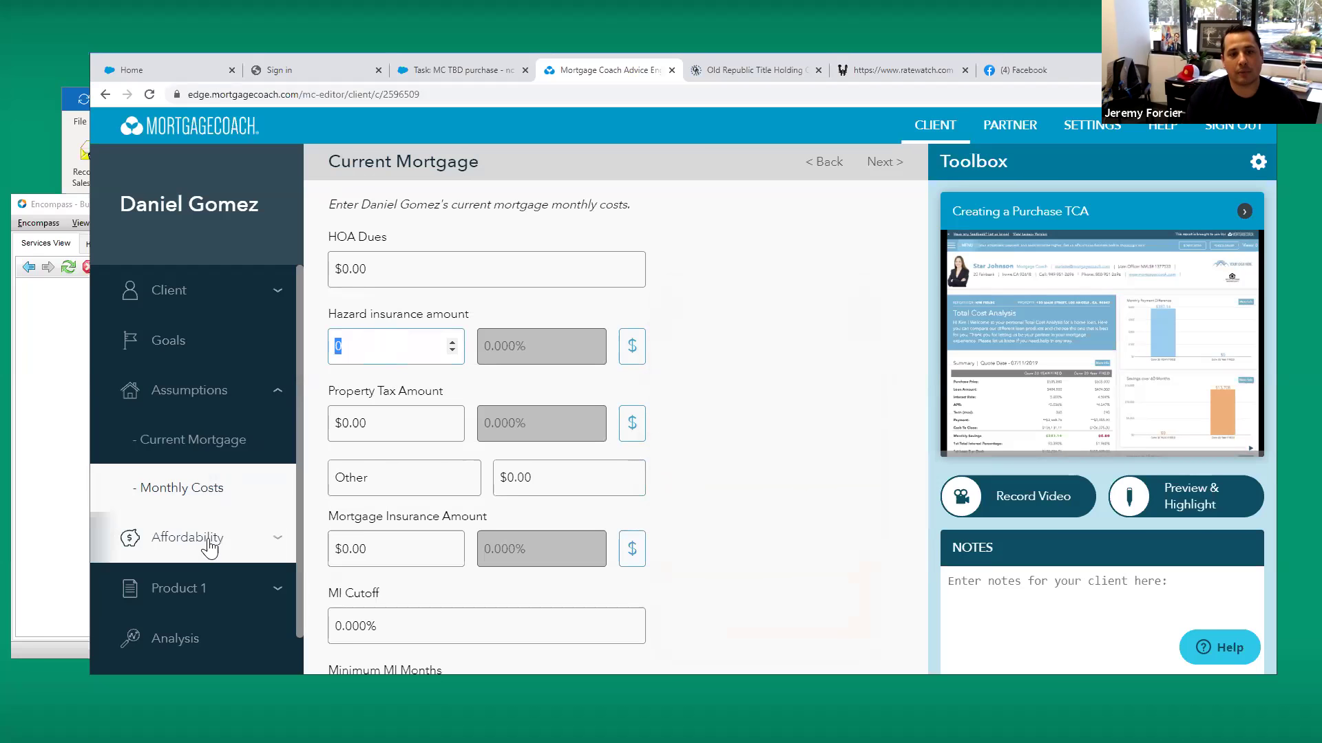
Rename Product 1 to '30 YR - 3.375%' and mark it as a refinance
click(190, 589)
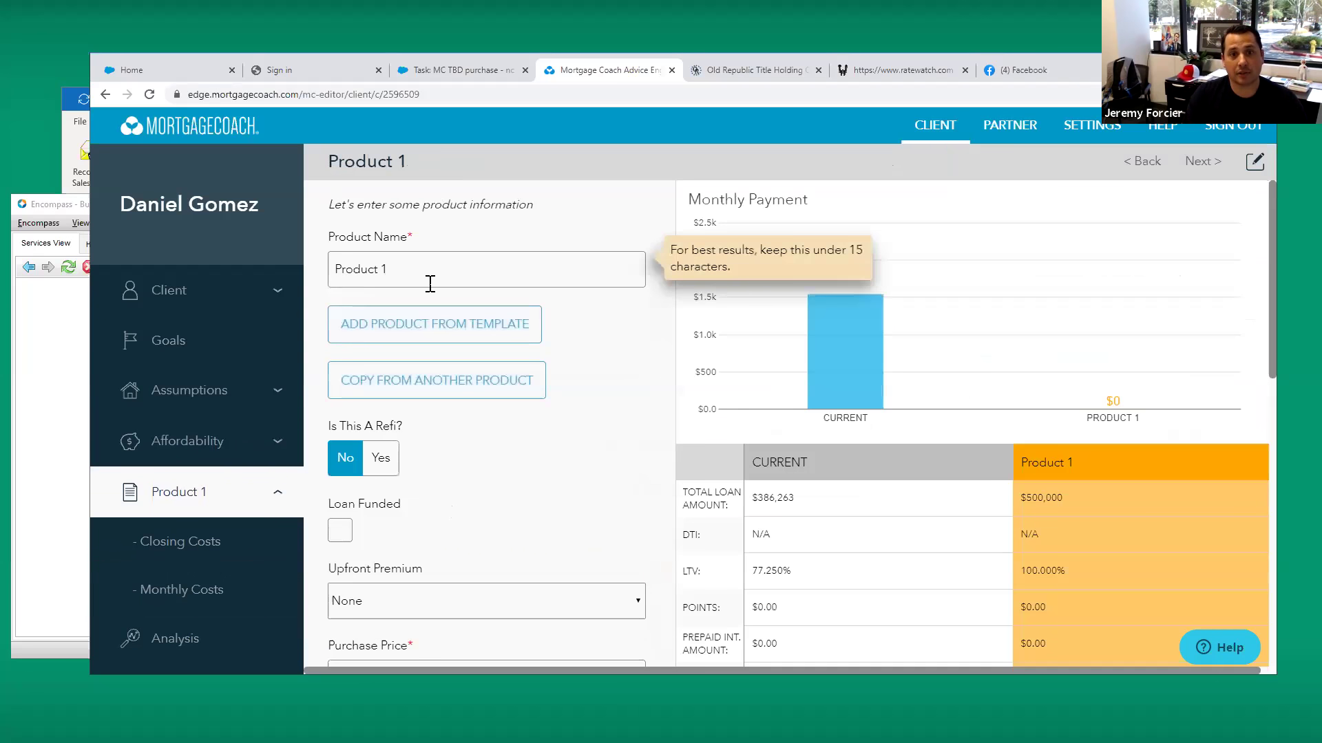
triple_click(432, 265)
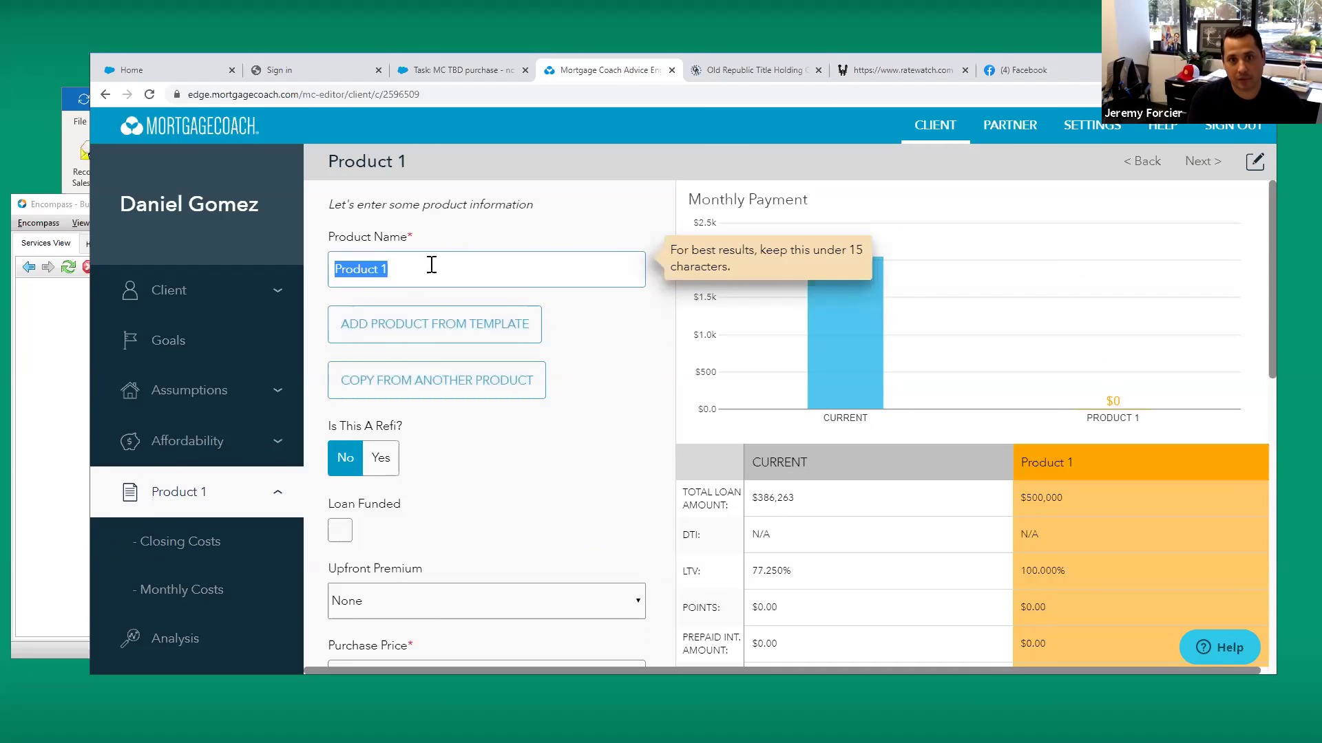
text(30 YR)
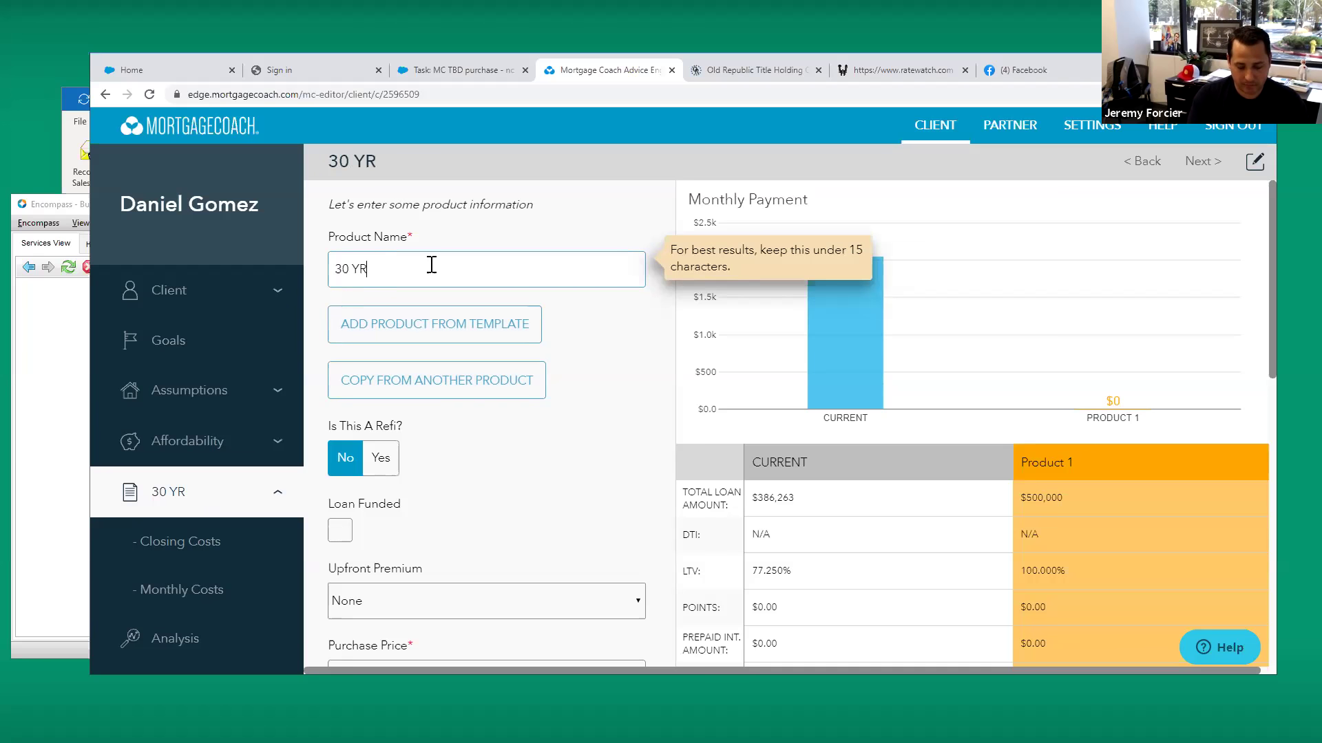
text( - 3.375%)
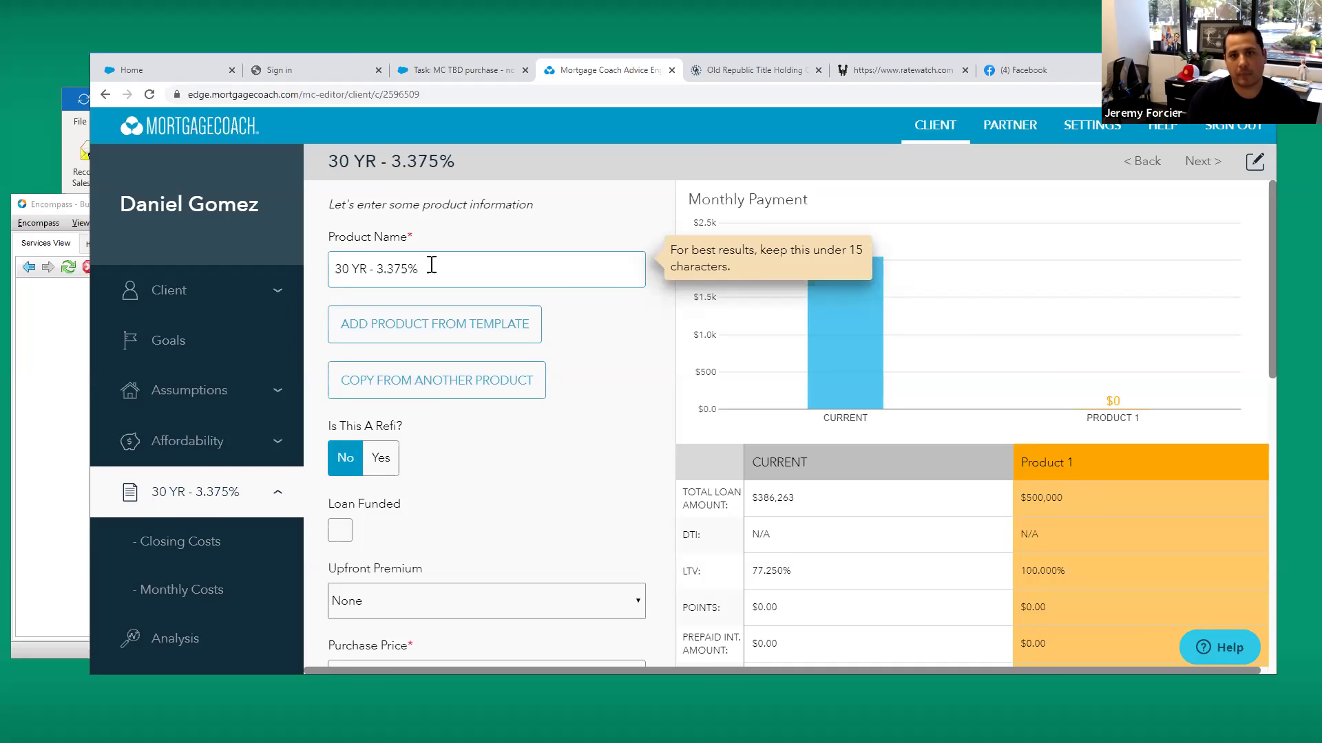
click(386, 459)
Confirm the 3.375% rate and 360-month term, then continue to closing costs
scroll(585, 454, down, 4)
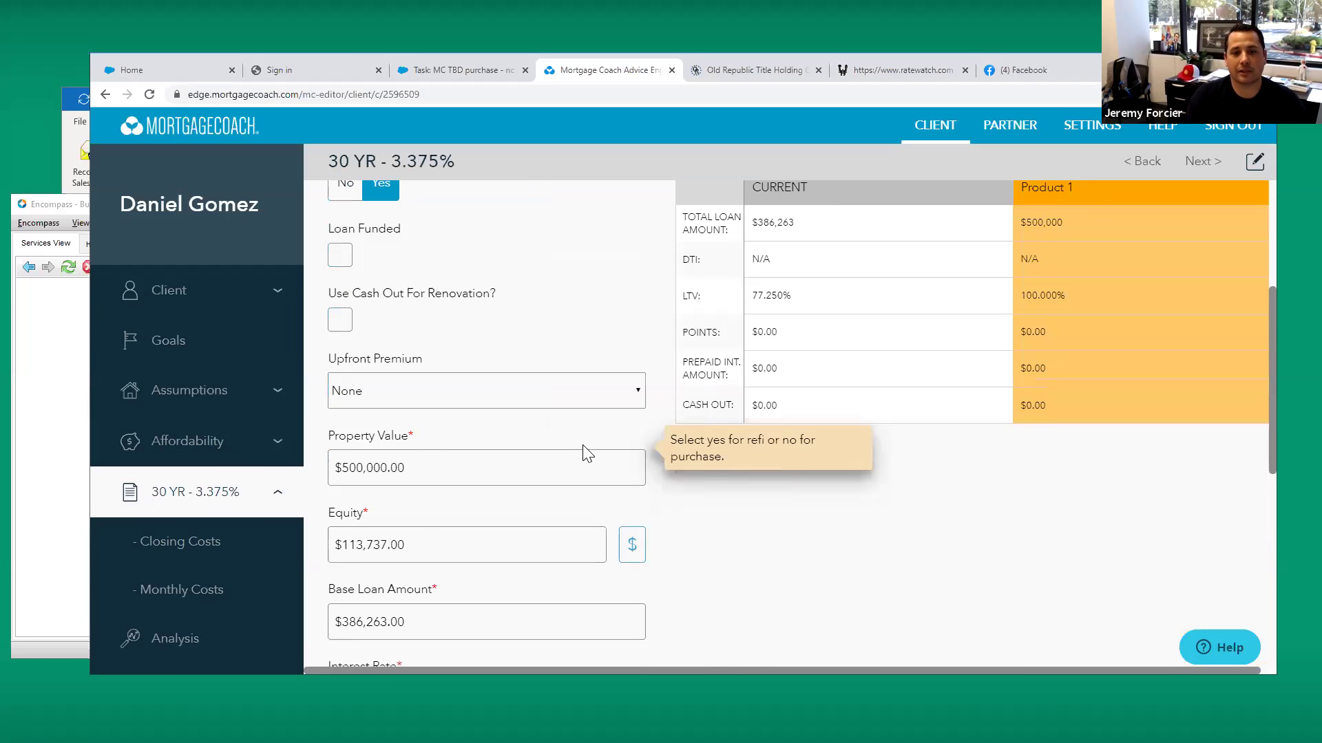
scroll(475, 420, down, 1)
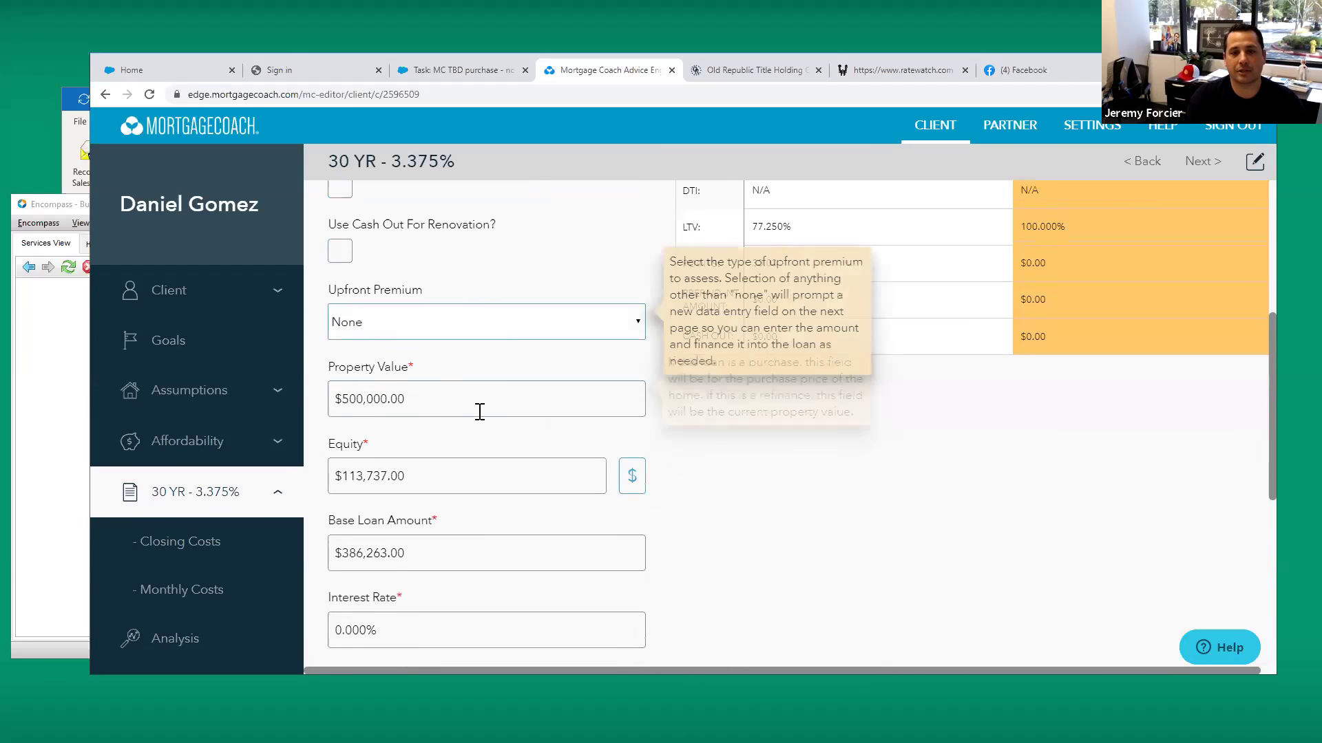
scroll(480, 412, down, 3)
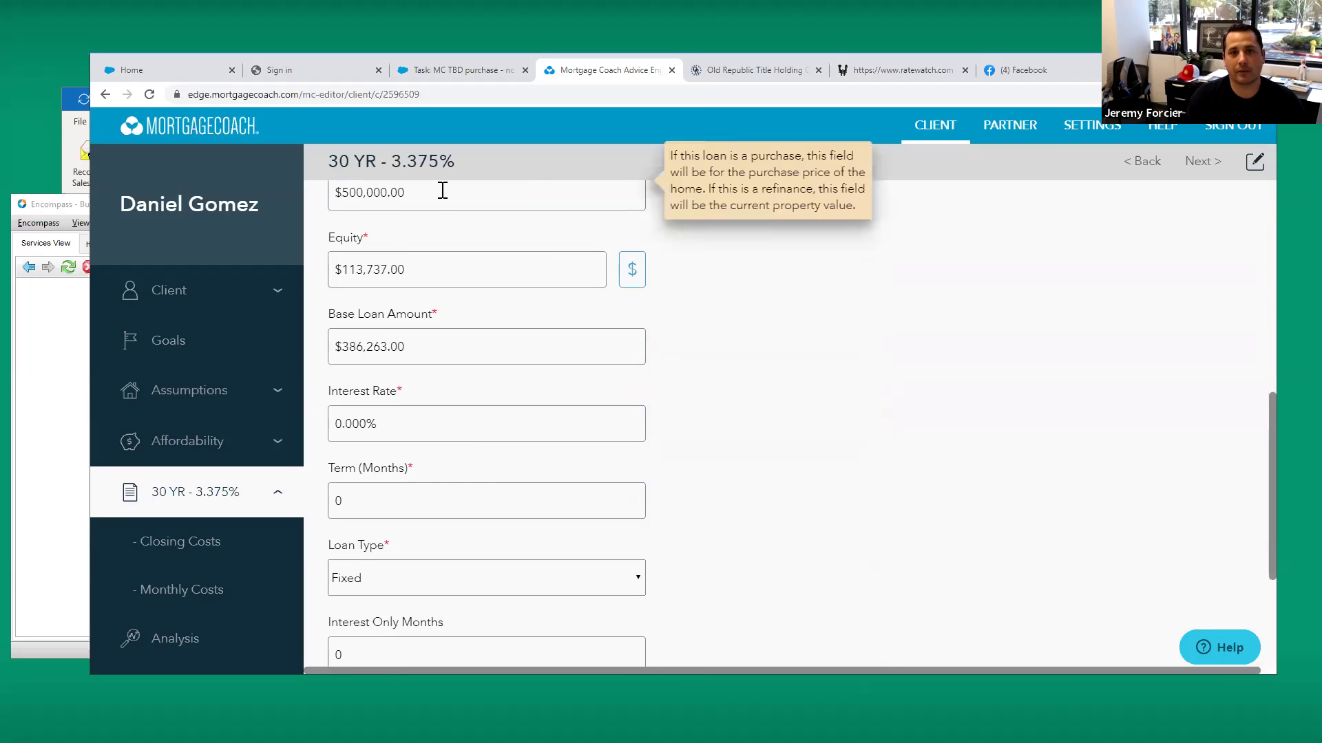
click(428, 432)
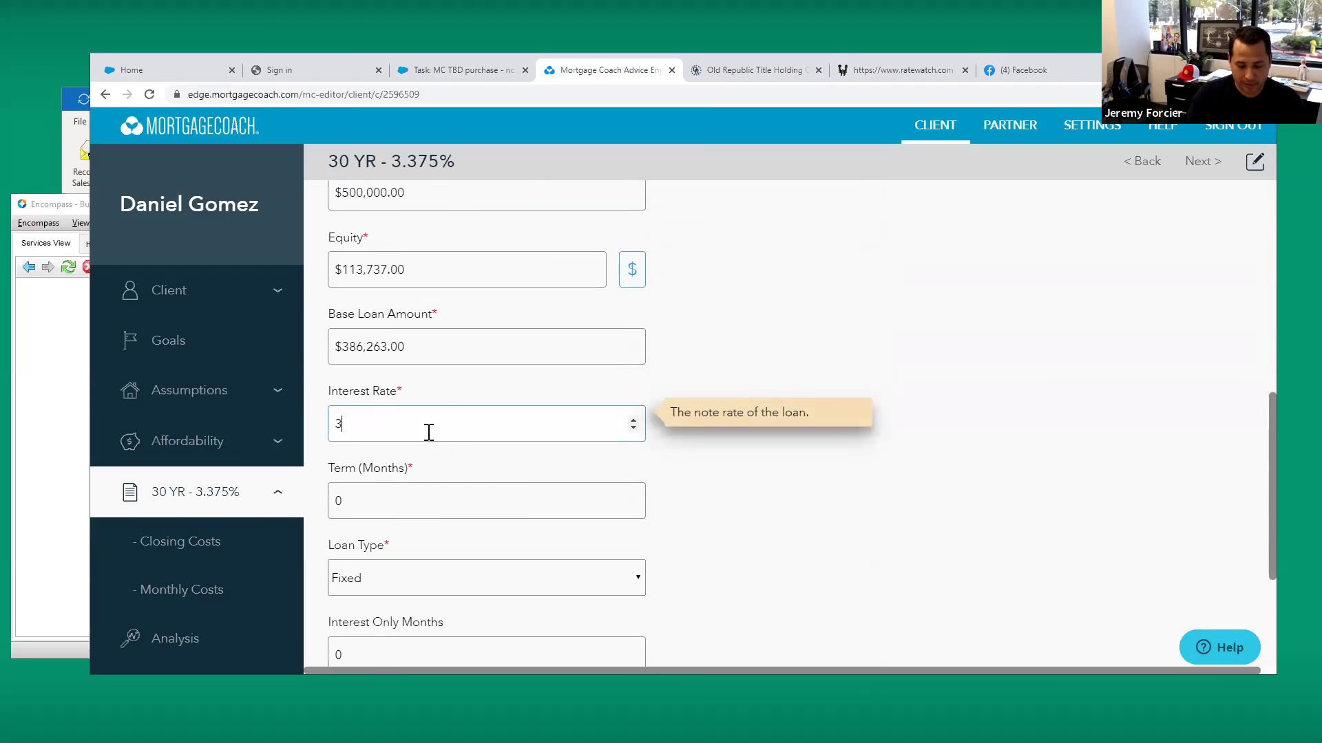
key(Tab)
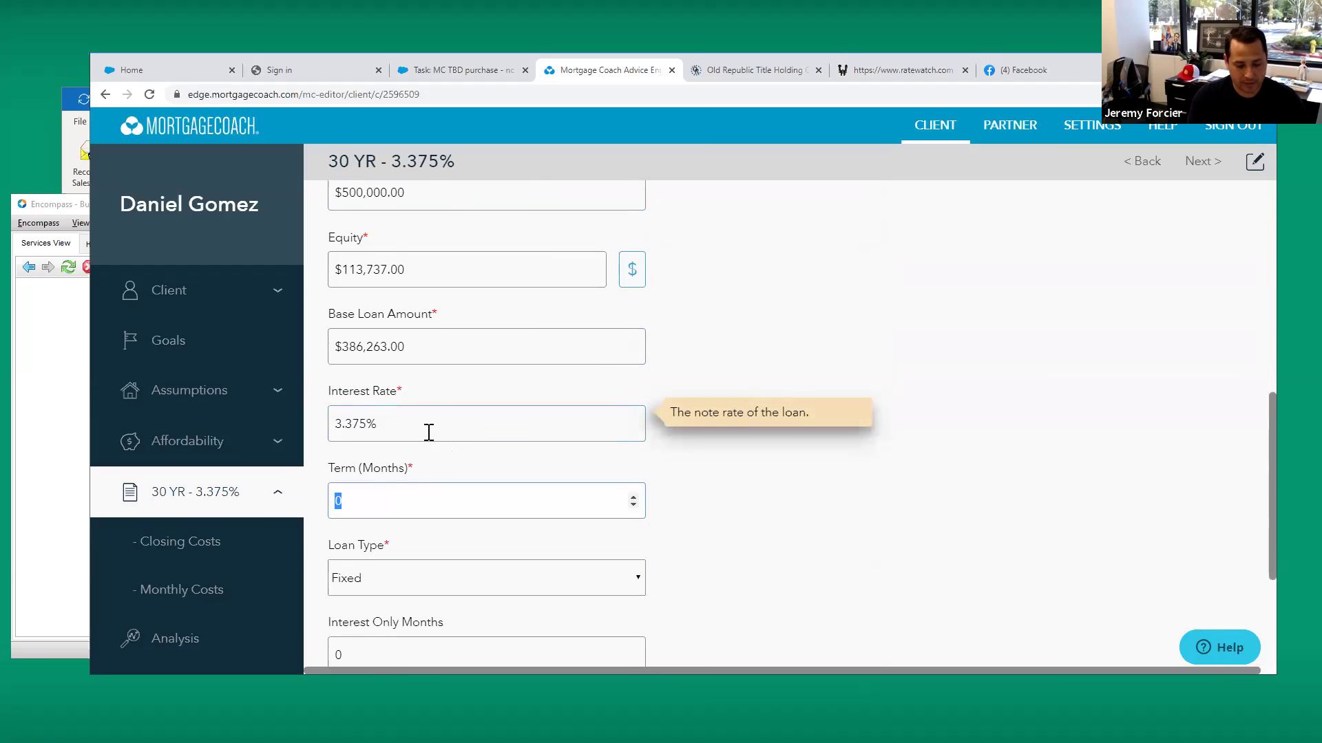
scroll(723, 395, down, 3)
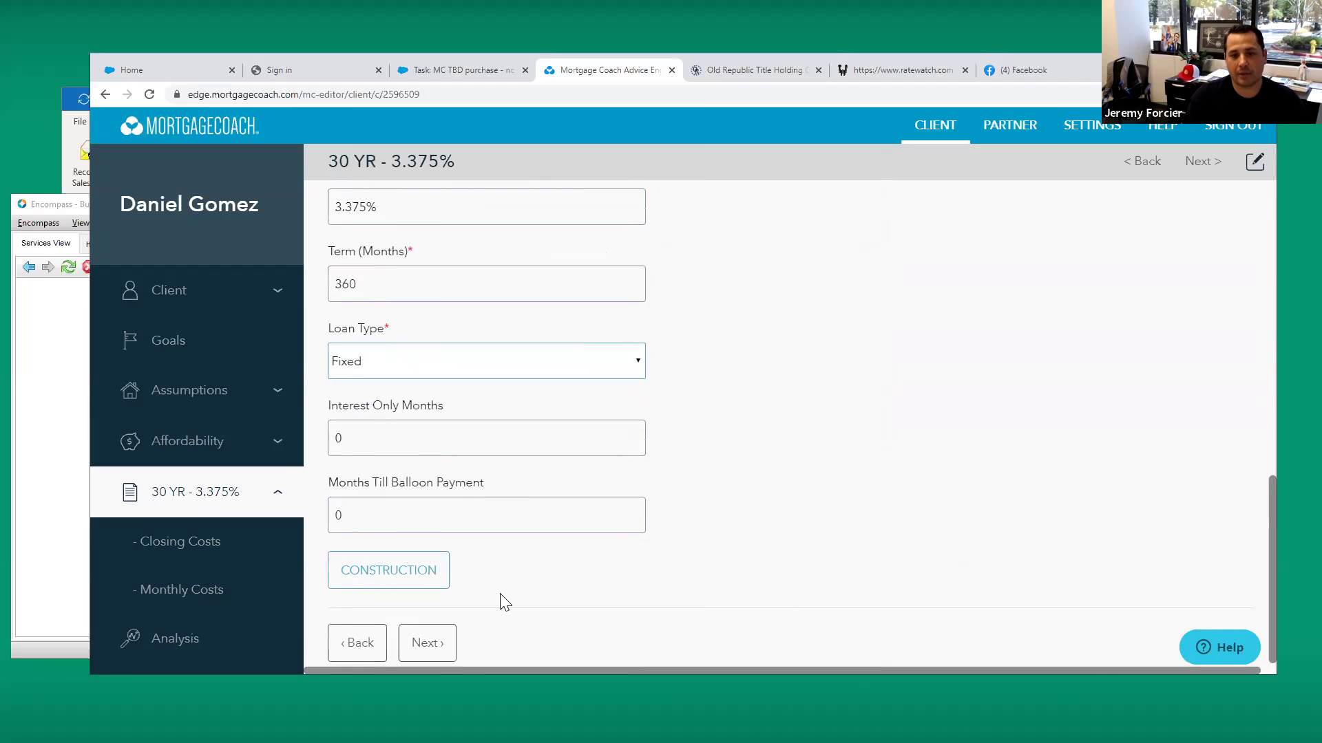
click(444, 640)
Enter $1,595.00 as the APR-related closing costs for the 30 YR - 3.375% option
click(483, 322)
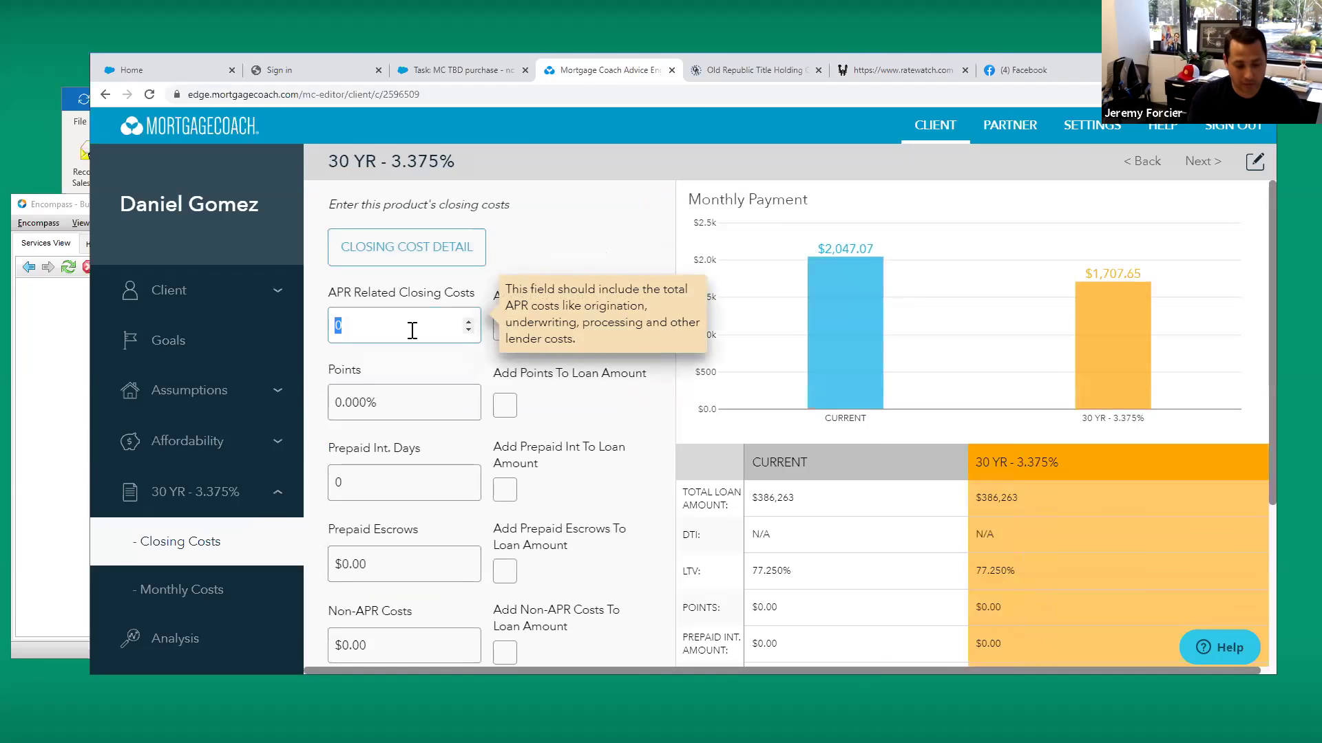
text(1,595)
key(Tab)
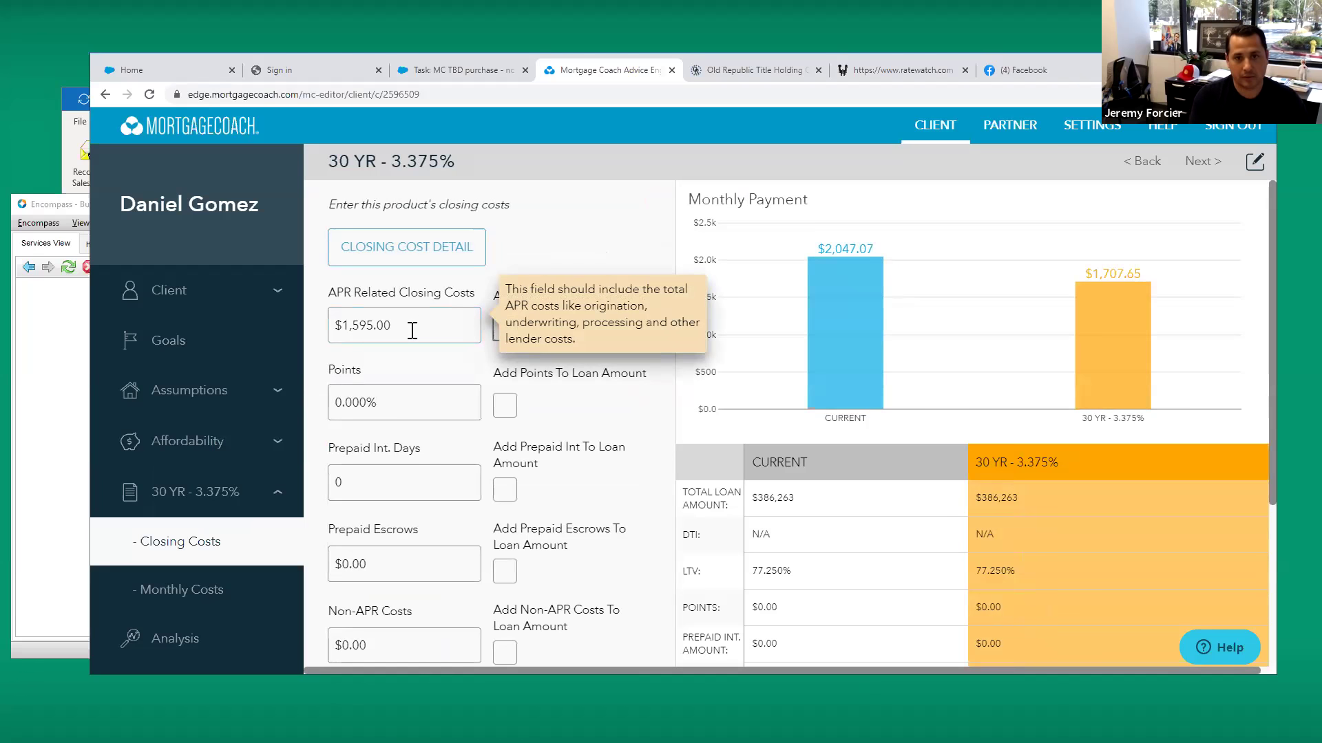
Set the non-APR costs to $1,150.00 and add them to the loan amount
mouse_move(407, 377)
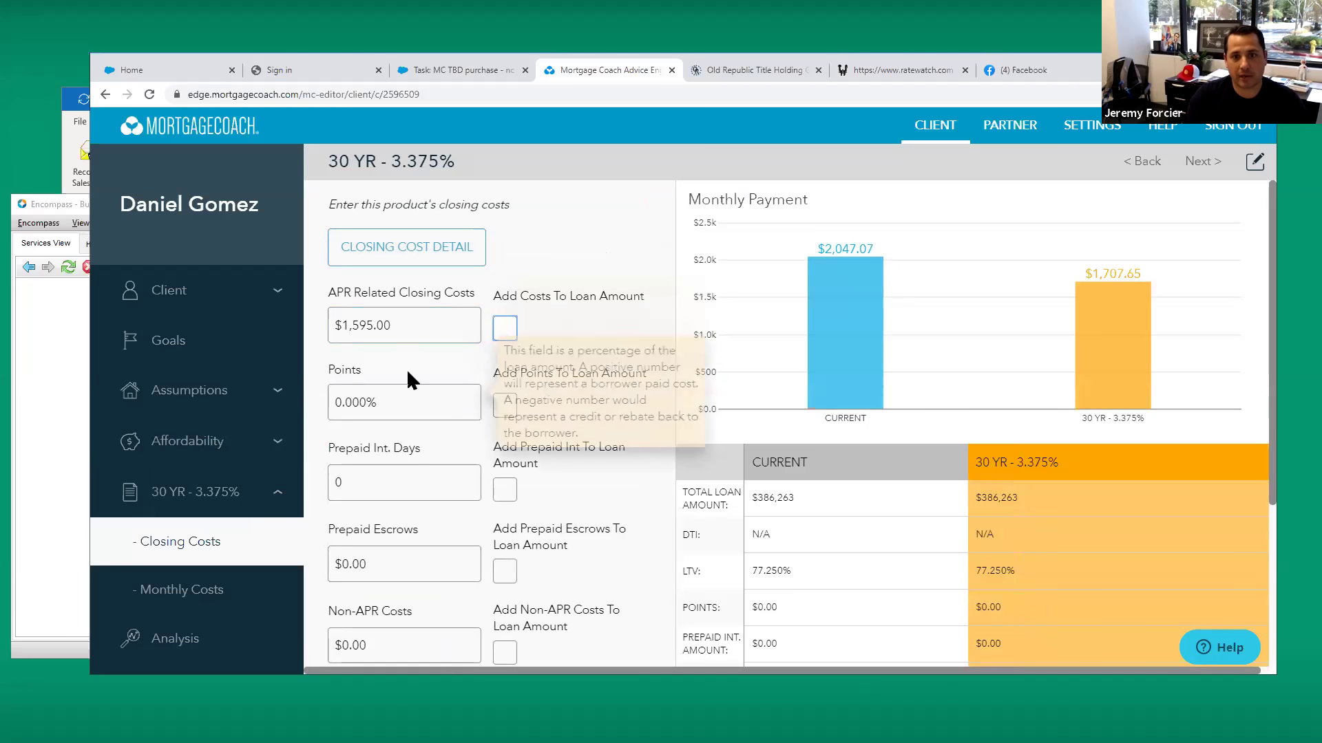
scroll(395, 454, down, 2)
click(383, 505)
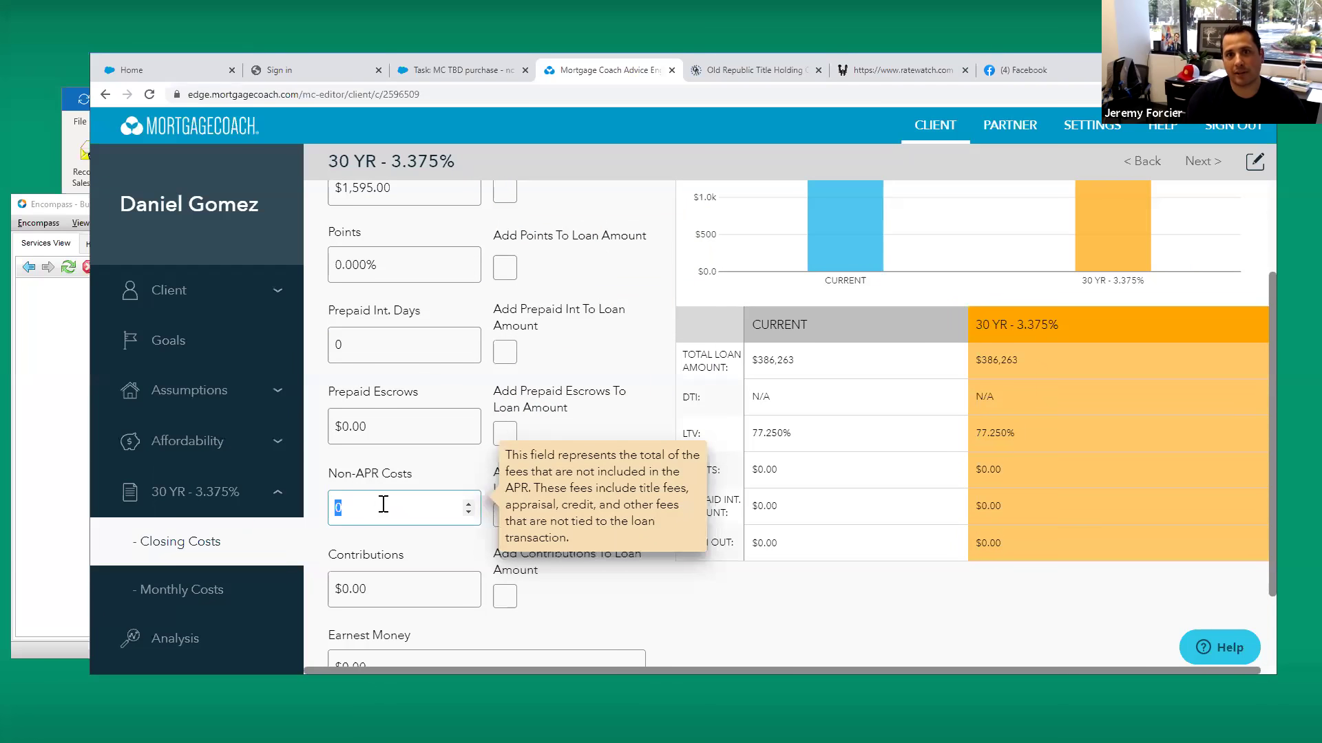
click(732, 63)
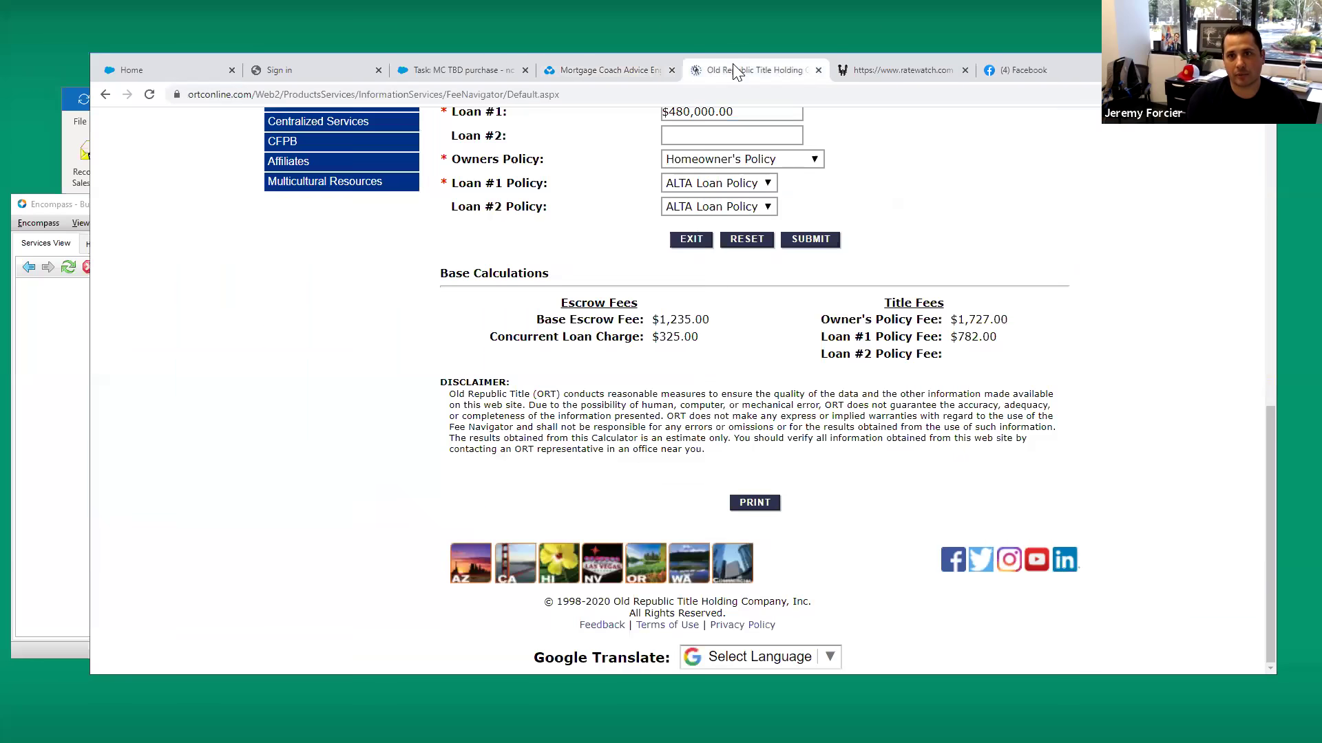
click(618, 72)
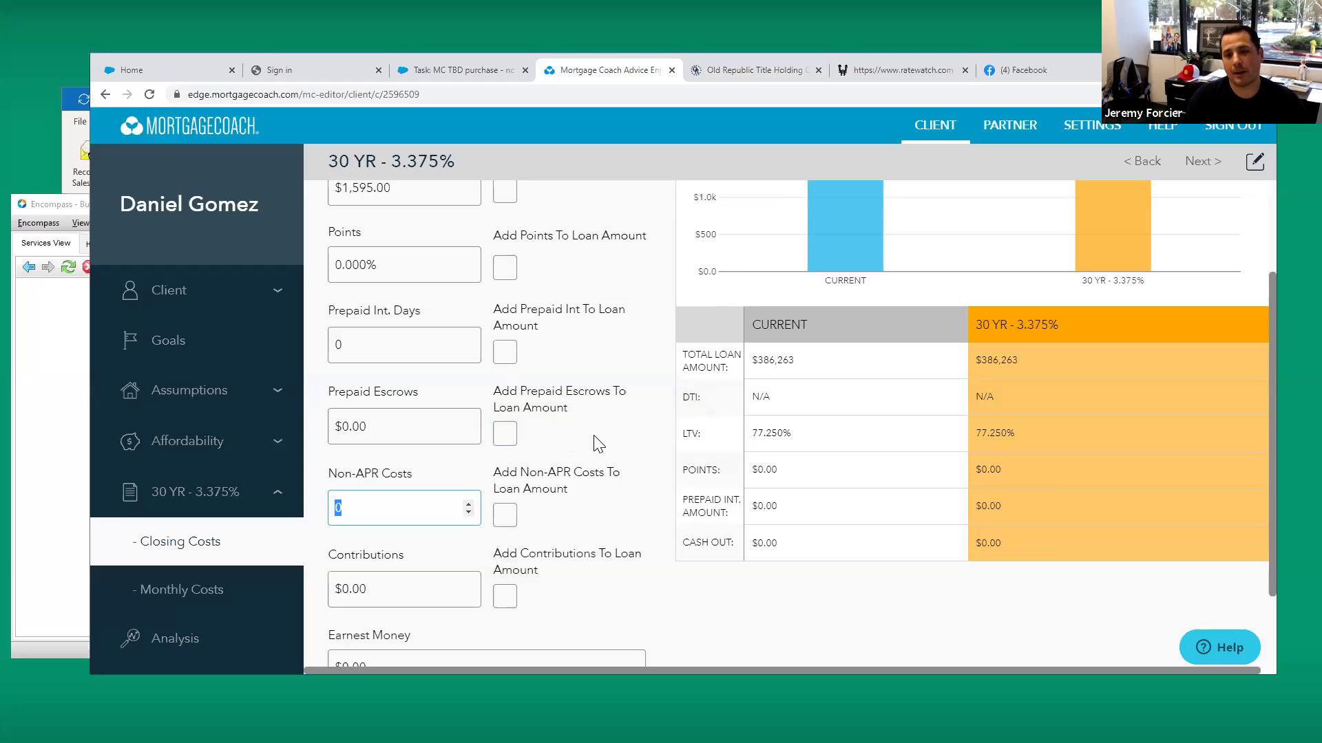
mouse_move(372, 508)
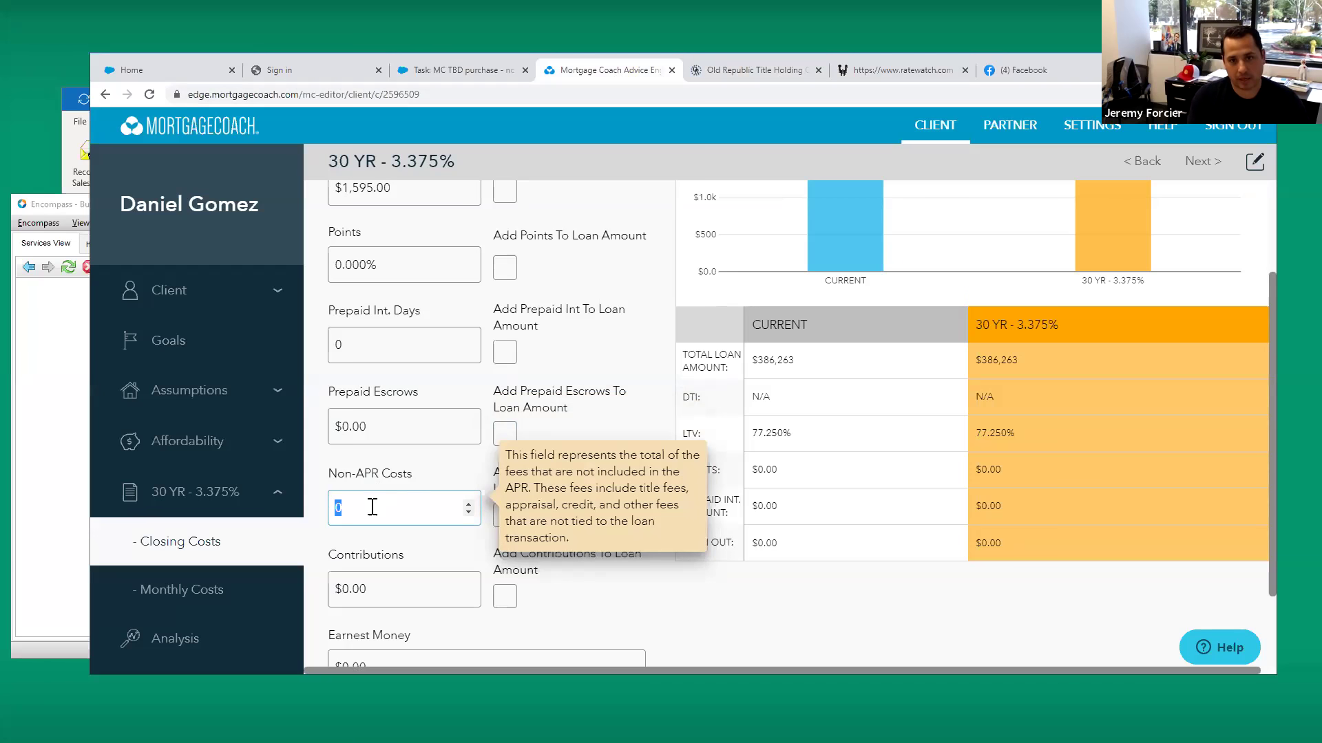
text(0)
key(Tab)
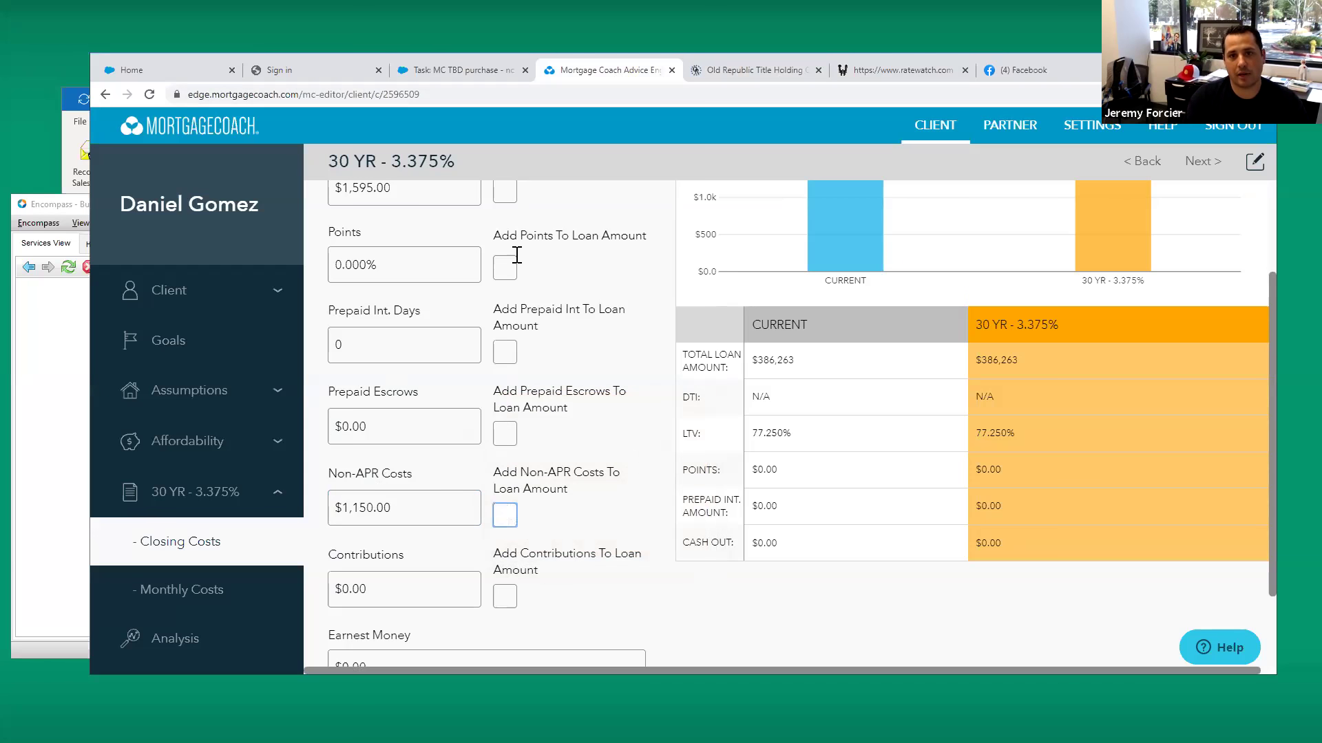
click(504, 514)
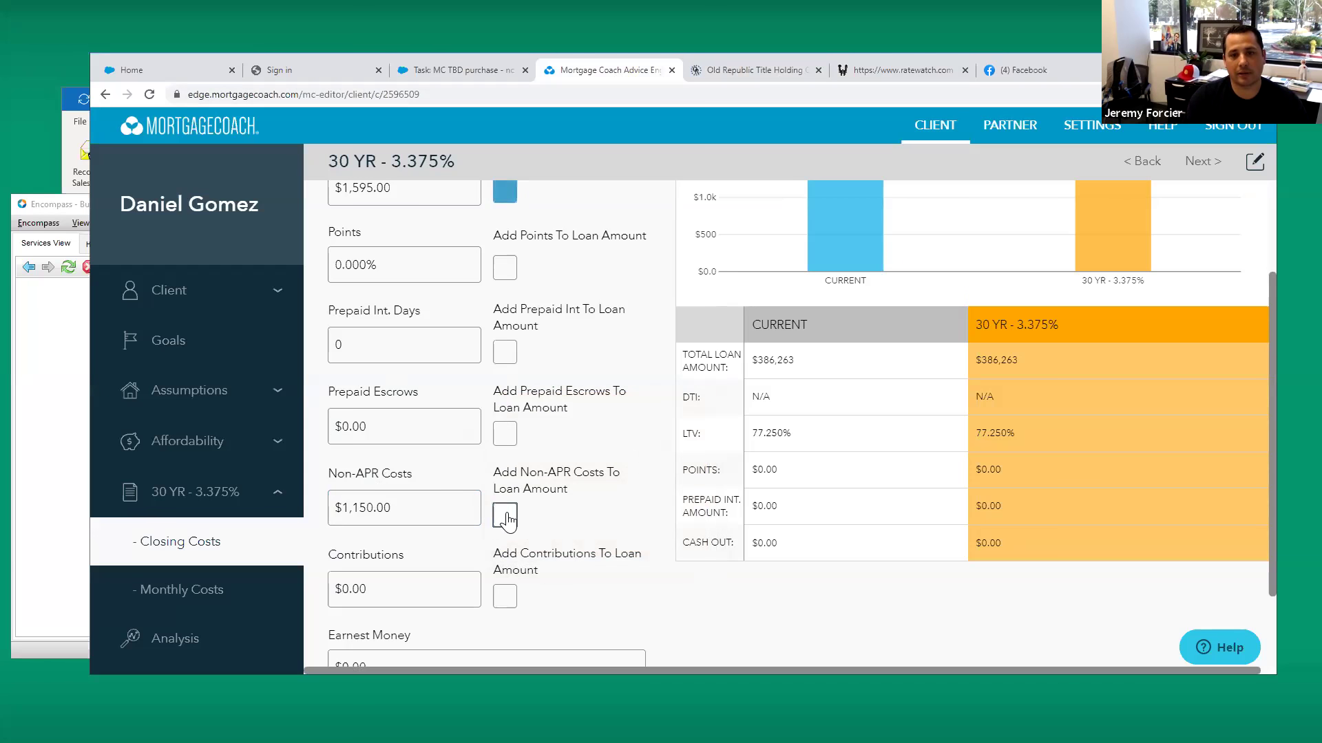
scroll(605, 476, down, 2)
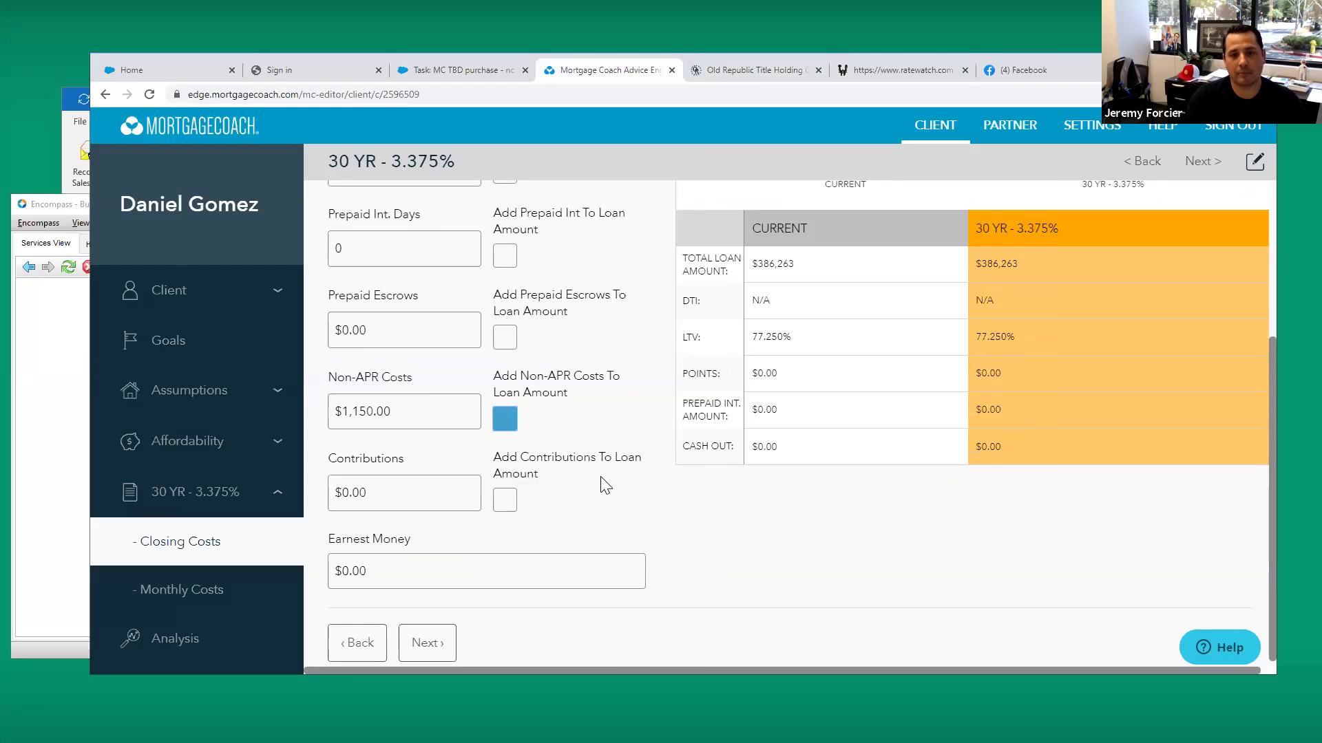
Advance to Monthly Costs and add another loan product for comparison
click(428, 641)
scroll(606, 432, down, 3)
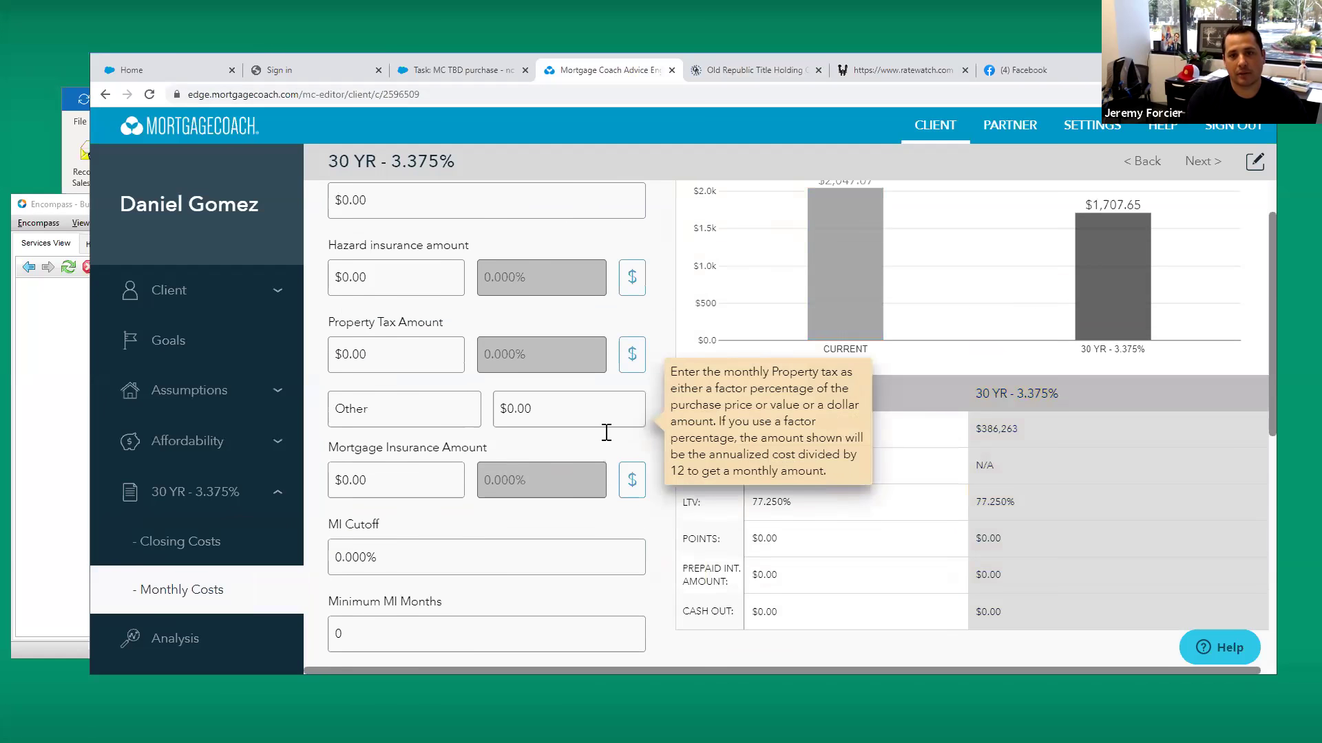
scroll(659, 429, up, 3)
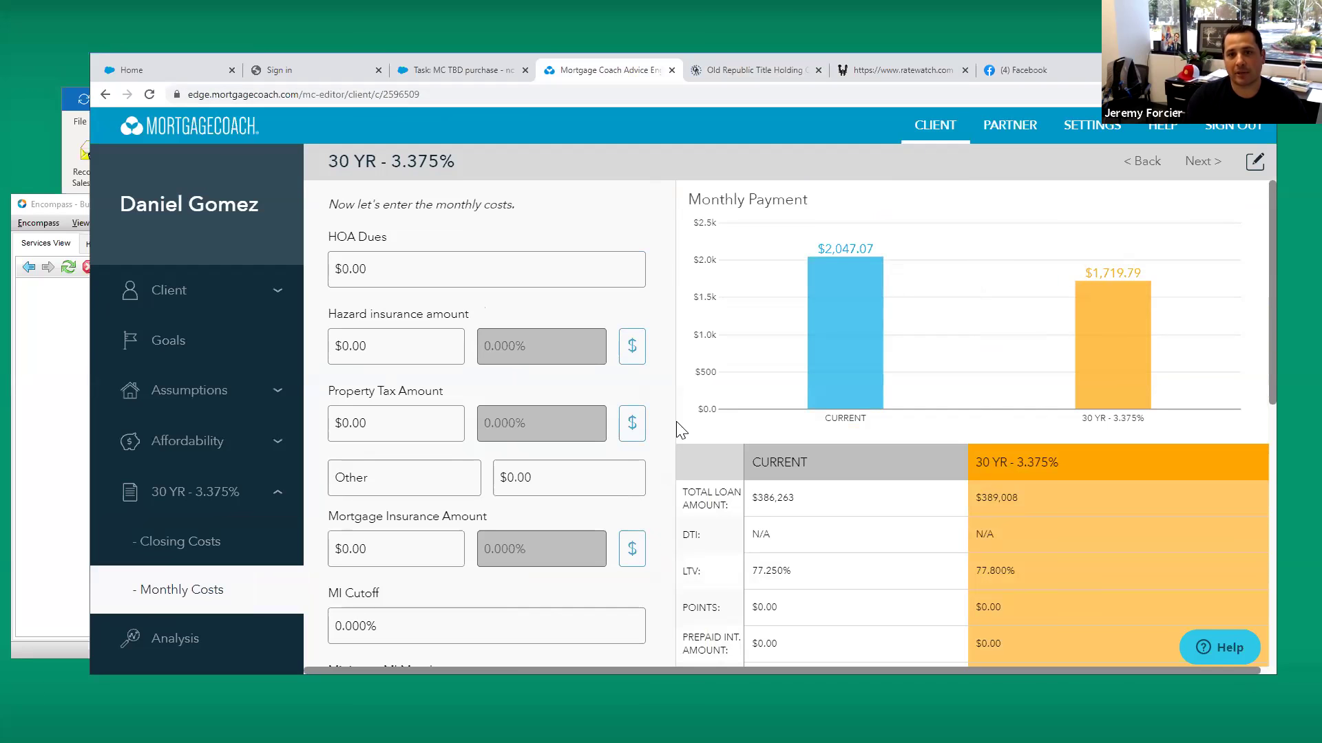
scroll(671, 426, down, 7)
scroll(670, 441, down, 1)
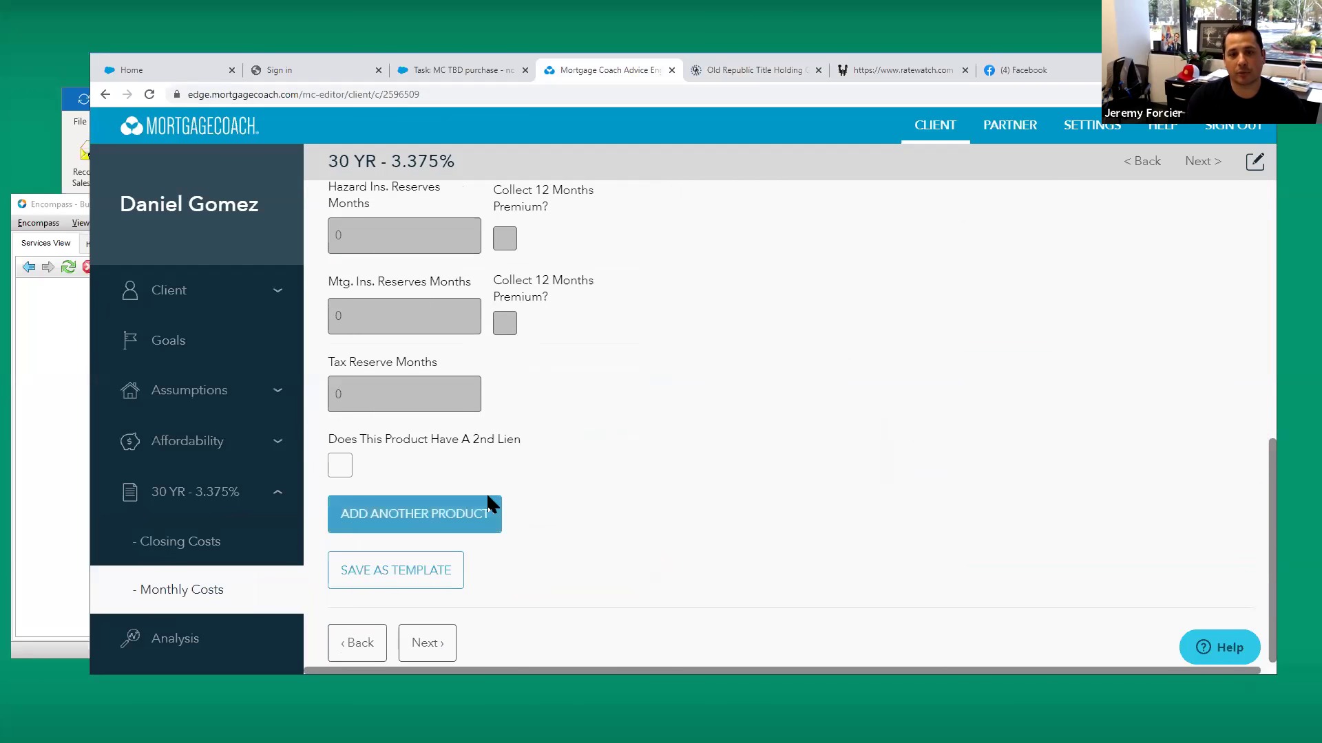
click(486, 511)
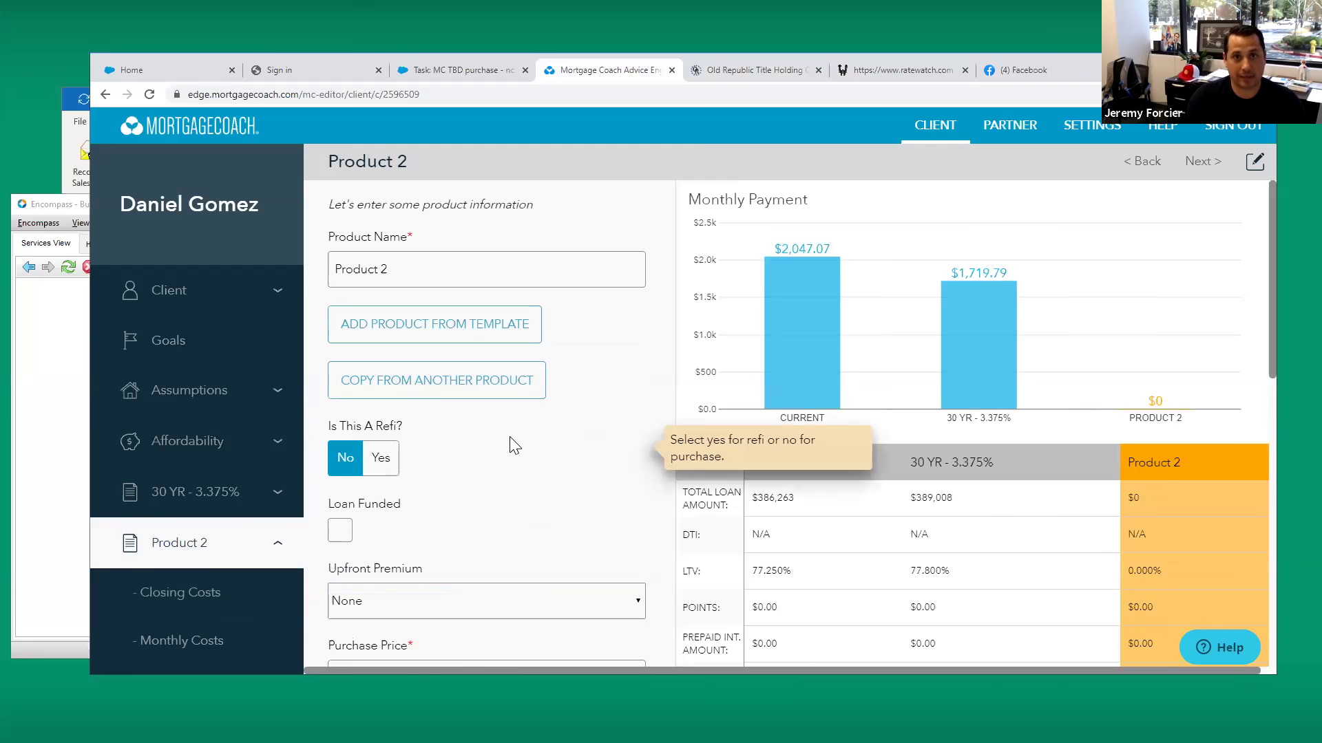
Name the new product 'Pay Down'
click(414, 272)
key(ctrl+a)
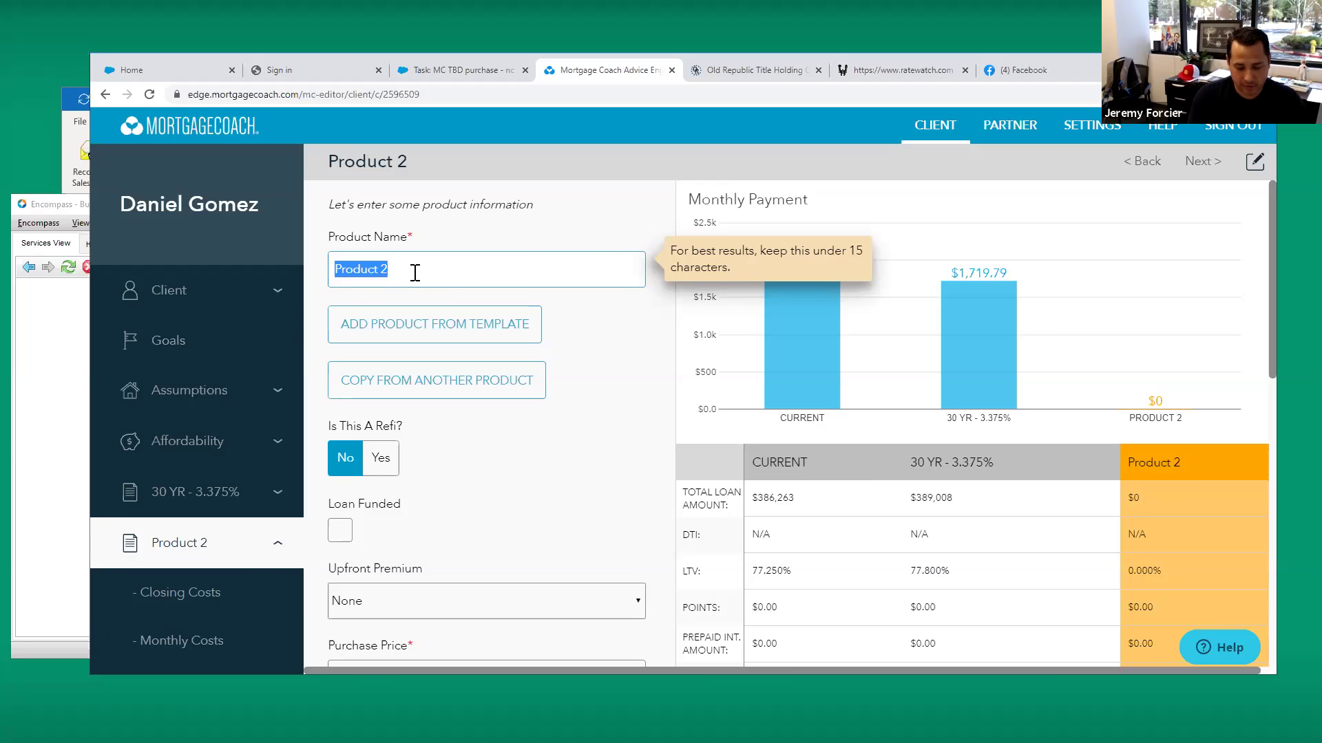
text(Pay Down)
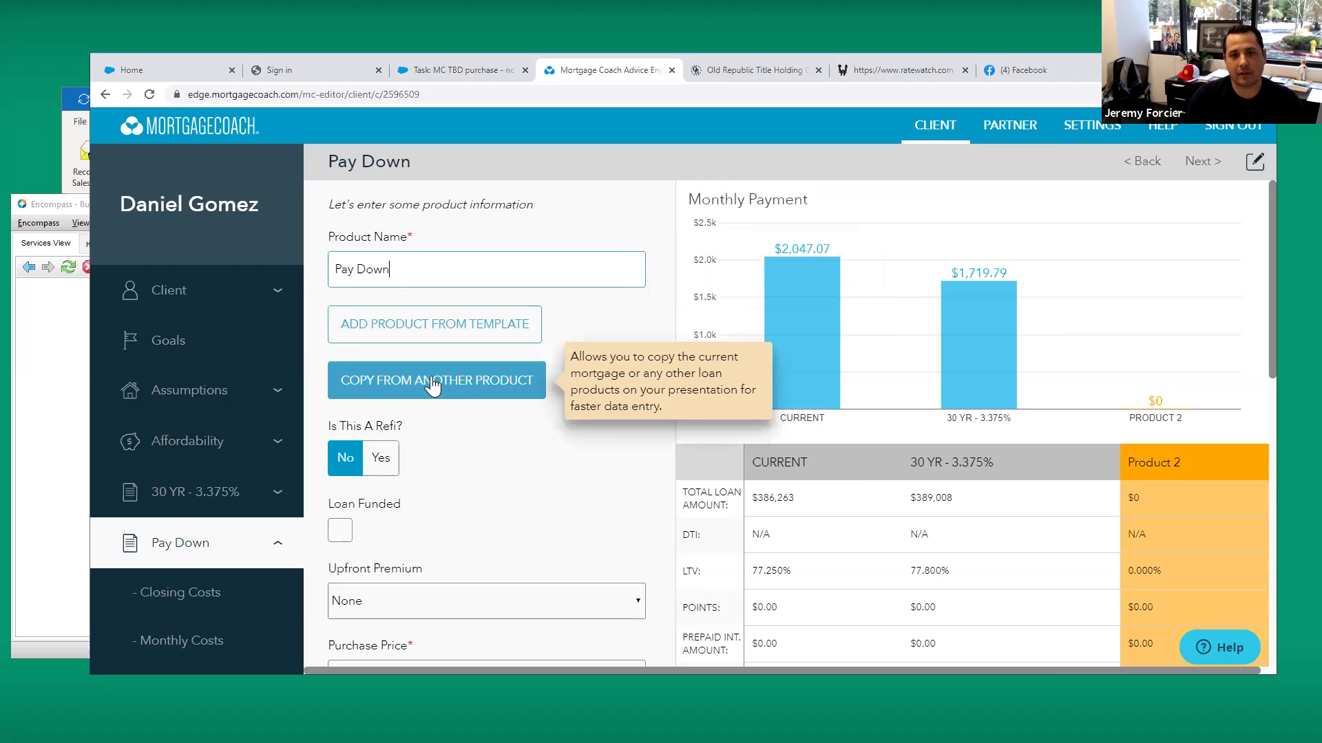
Copy the 30 YR - 3.375% terms into the Pay Down product
click(511, 384)
click(613, 413)
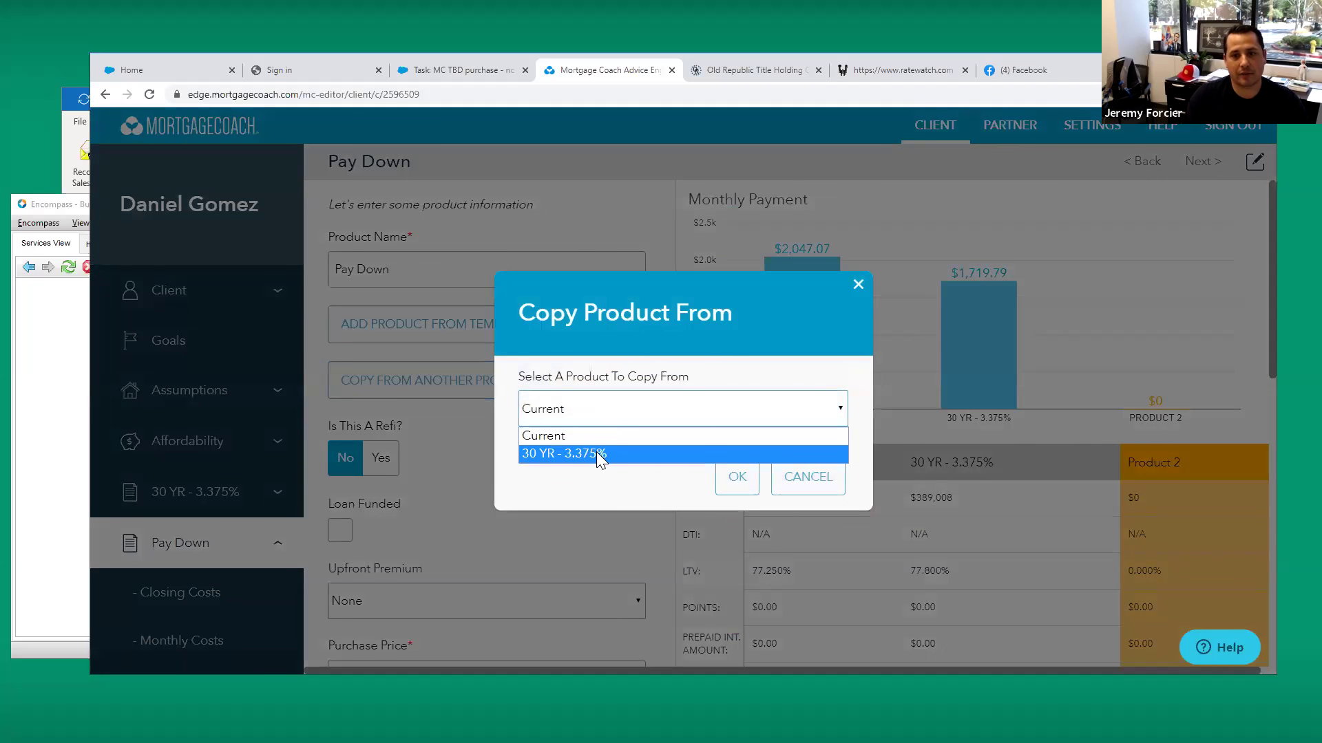
click(572, 454)
click(736, 476)
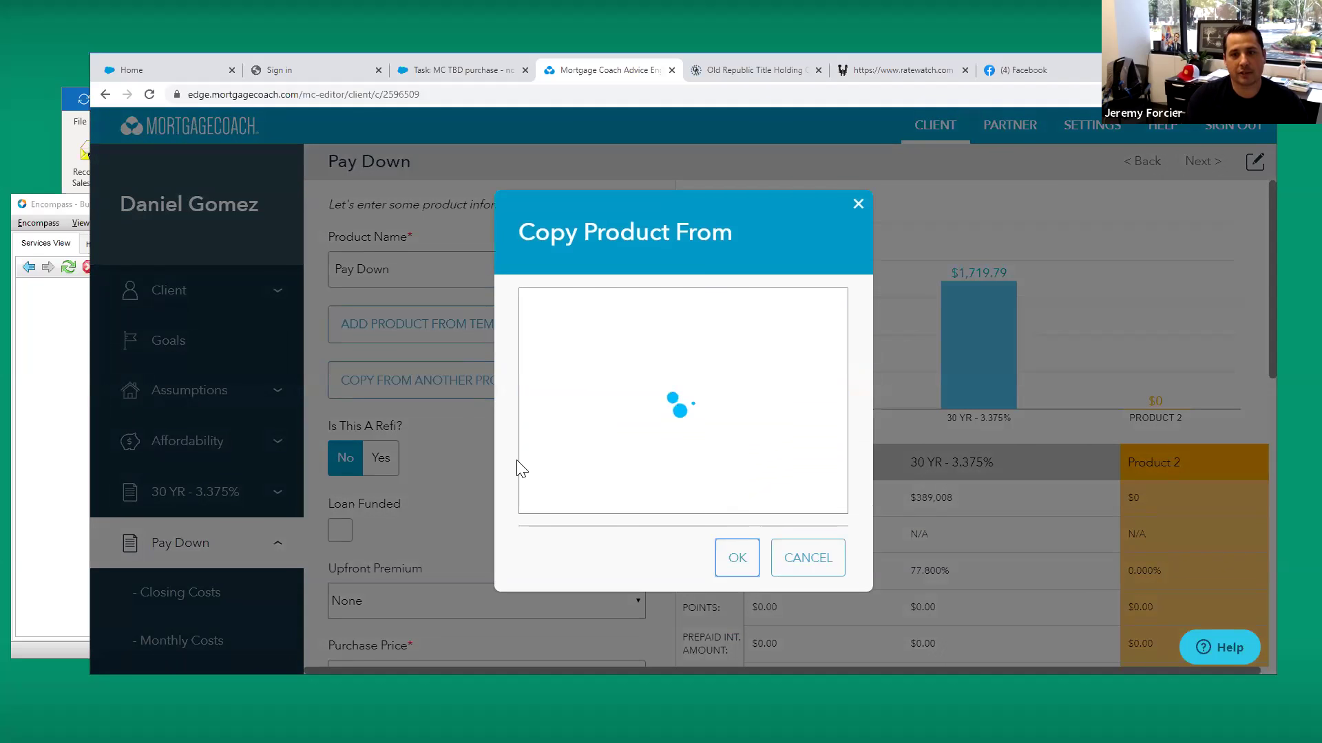
Step through Pay Down's Closing Costs and Monthly Costs to the Analysis page
scroll(628, 452, down, 5)
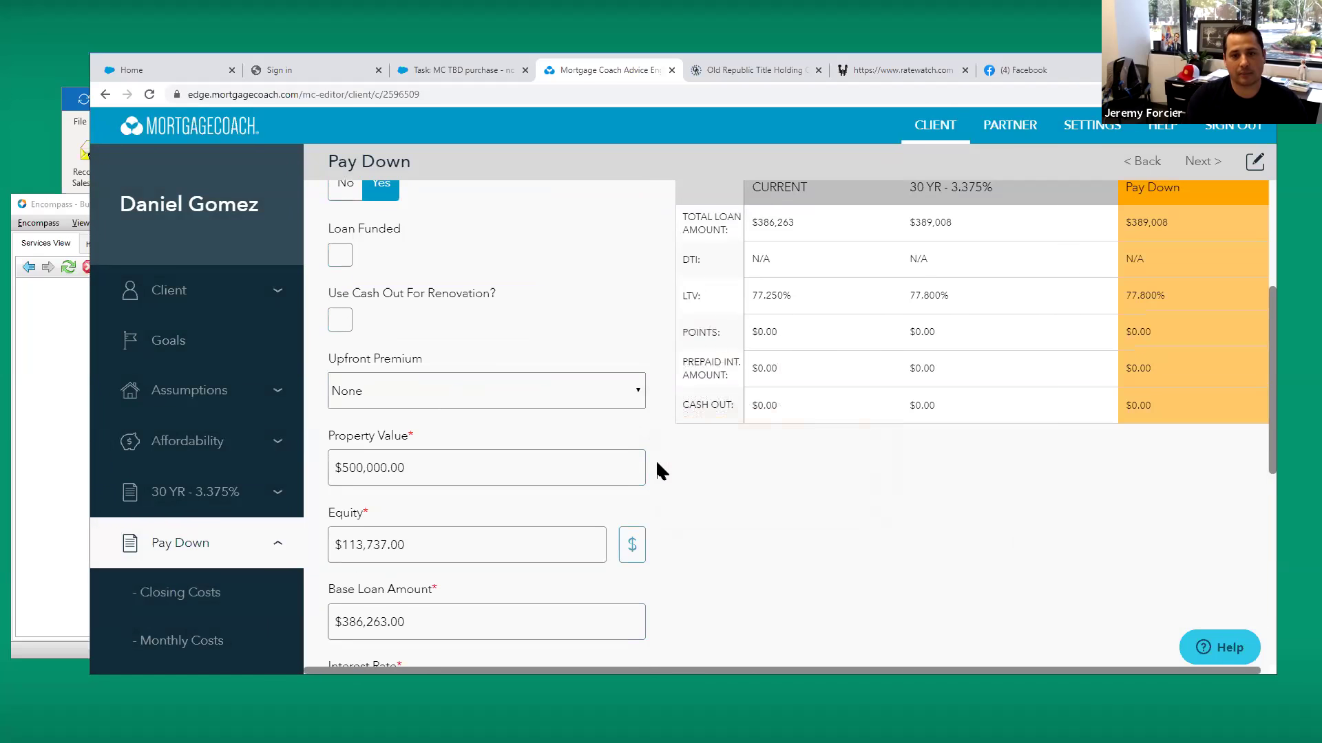
scroll(655, 460, down, 4)
scroll(656, 472, down, 3)
click(429, 646)
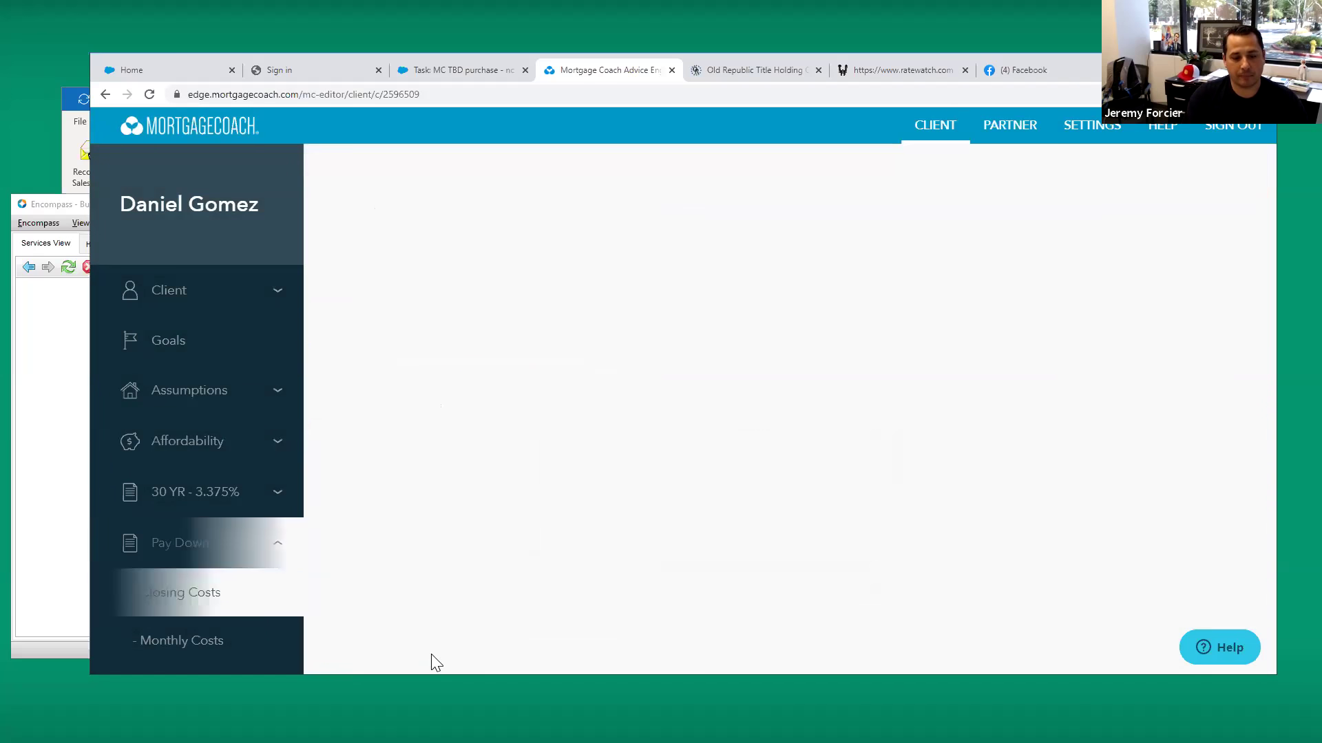
scroll(618, 444, down, 3)
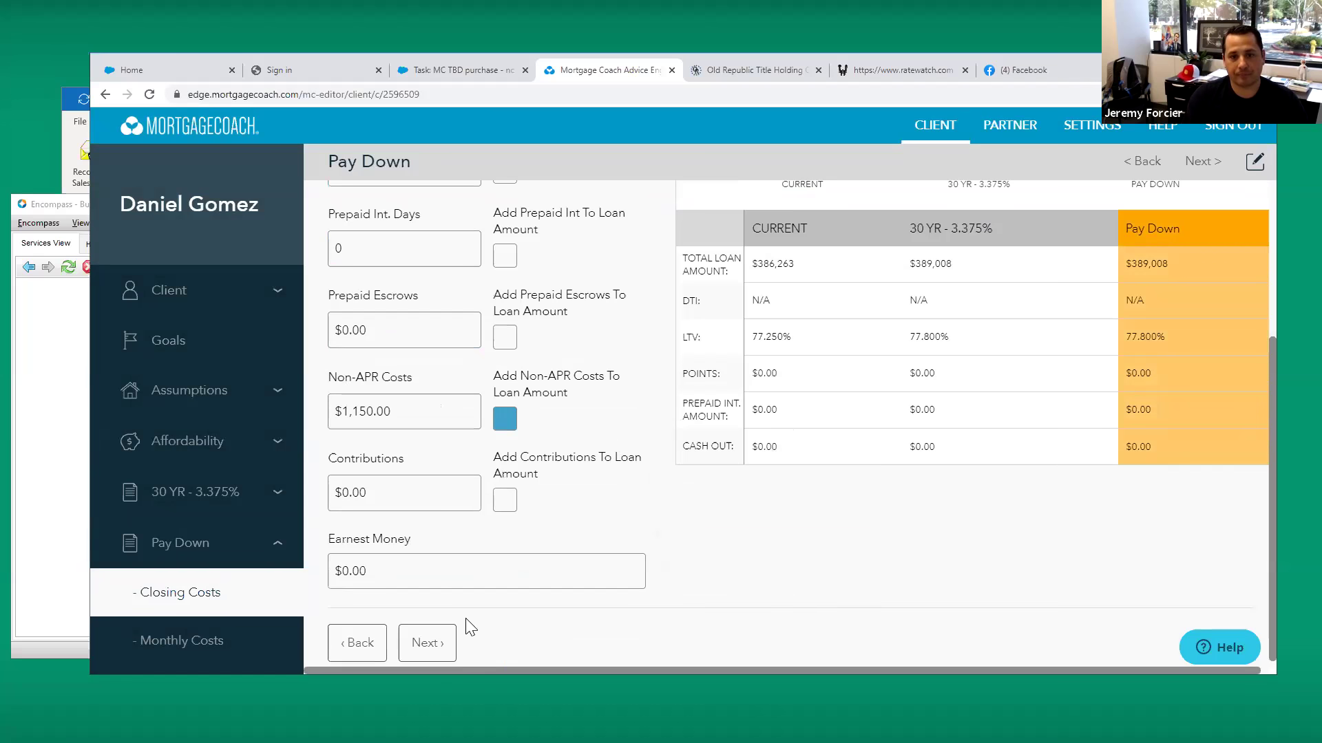
click(441, 646)
scroll(610, 447, down, 8)
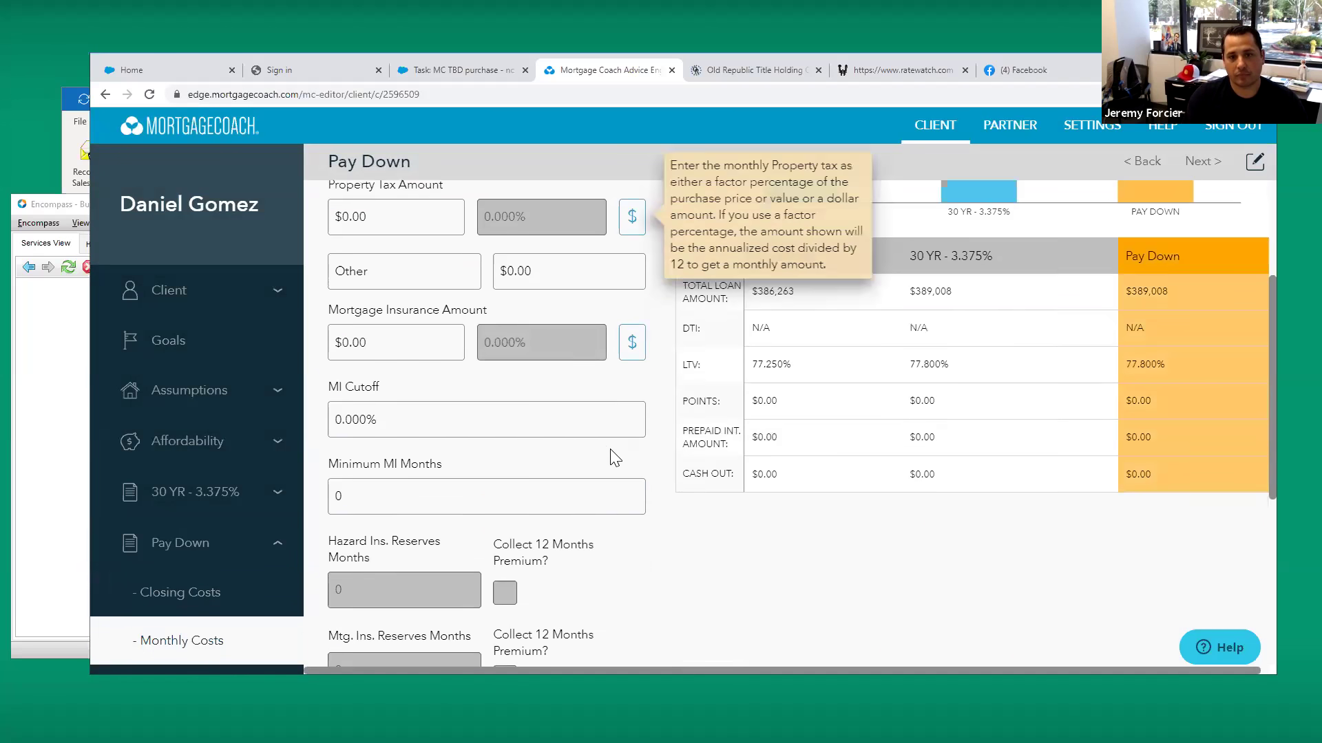
click(423, 652)
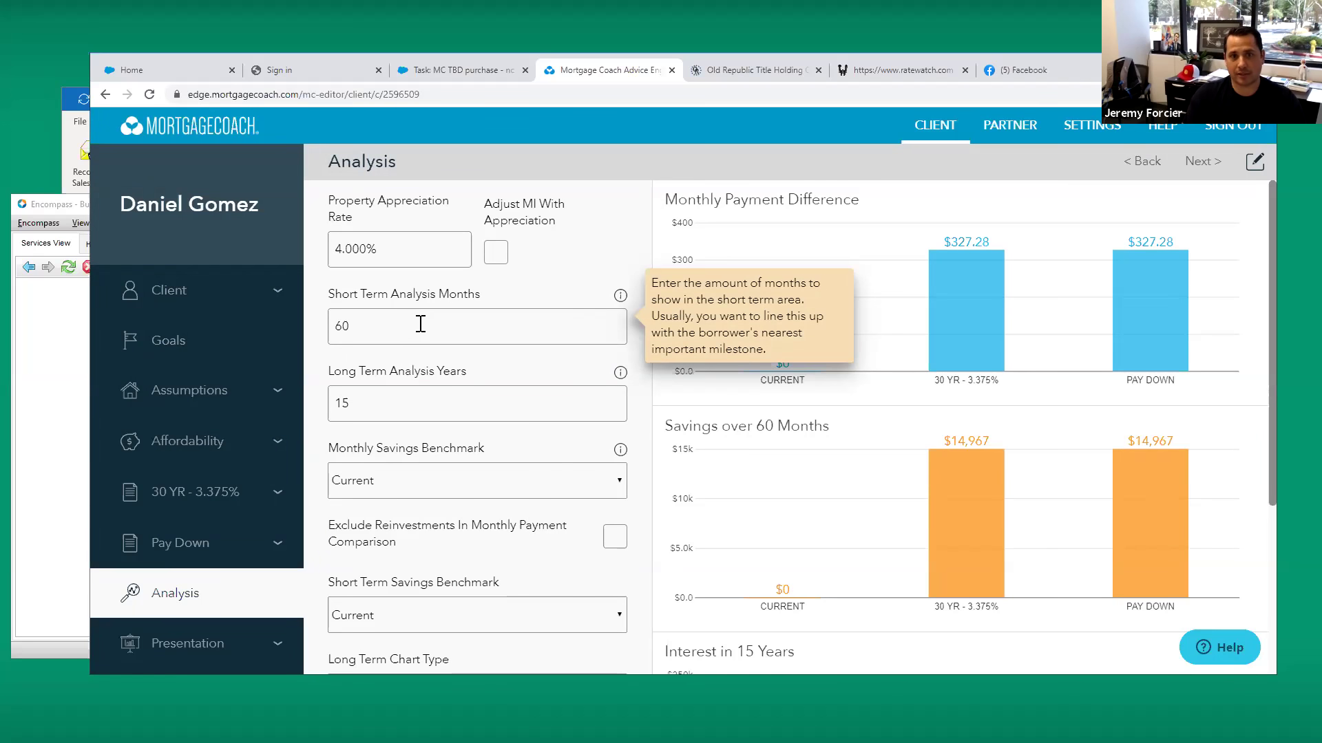
Change Short Term Analysis Months from 60 to 360
click(421, 323)
text(3)
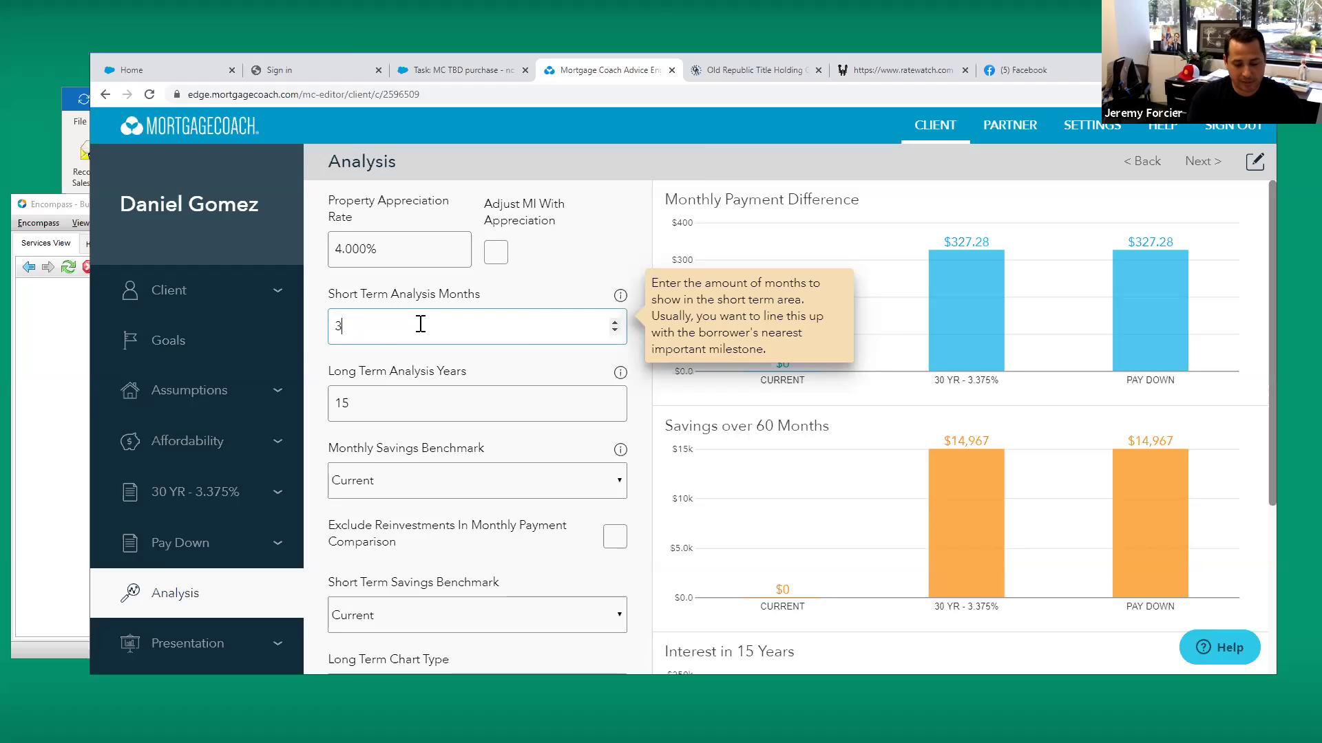
key(Tab)
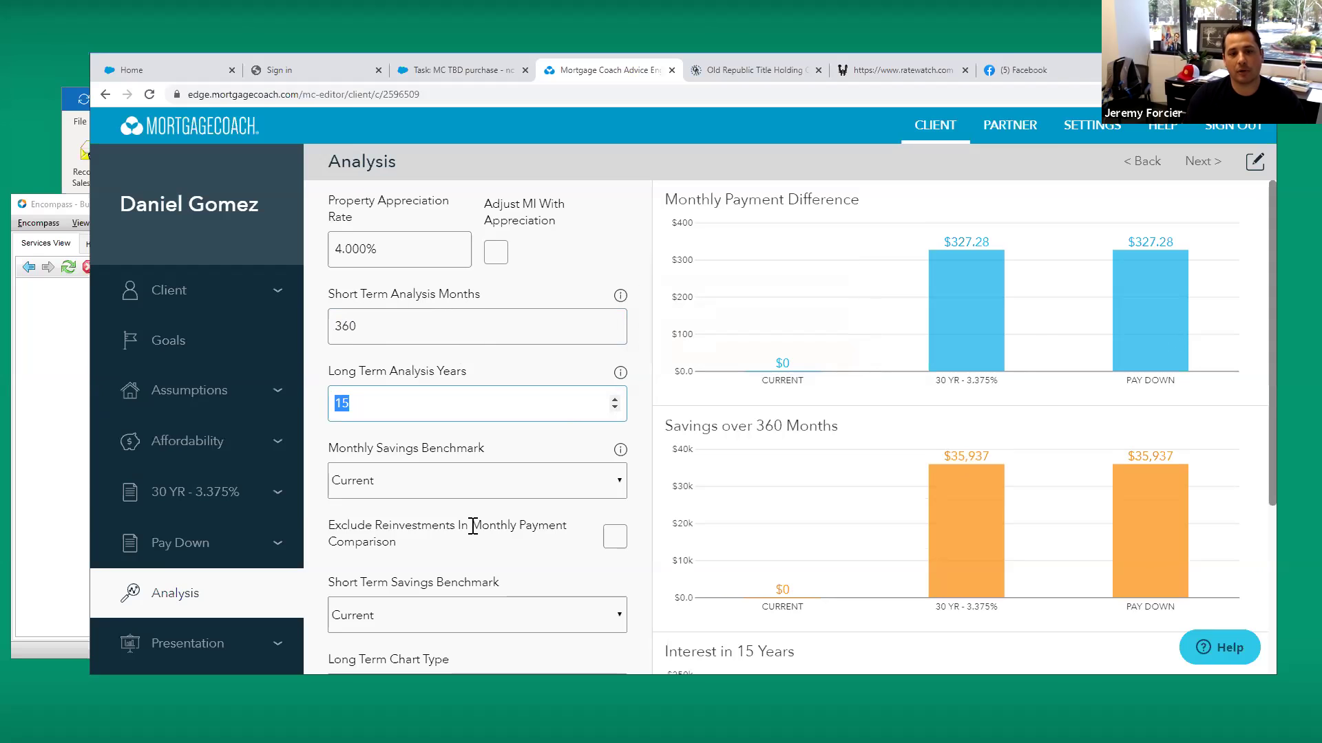
scroll(482, 530, down, 2)
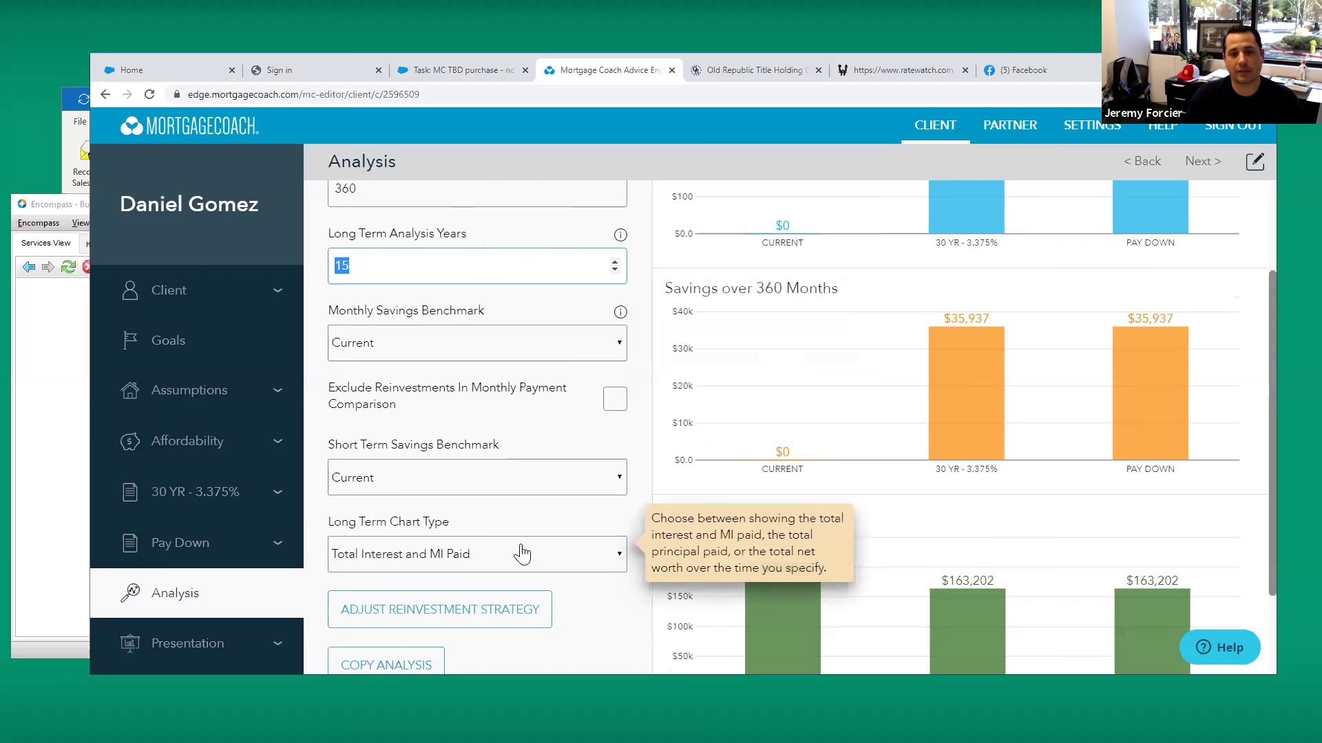
Enter a $327.28 Pay Down reduction payment in the reinvestment strategy matrix, then close it
click(432, 610)
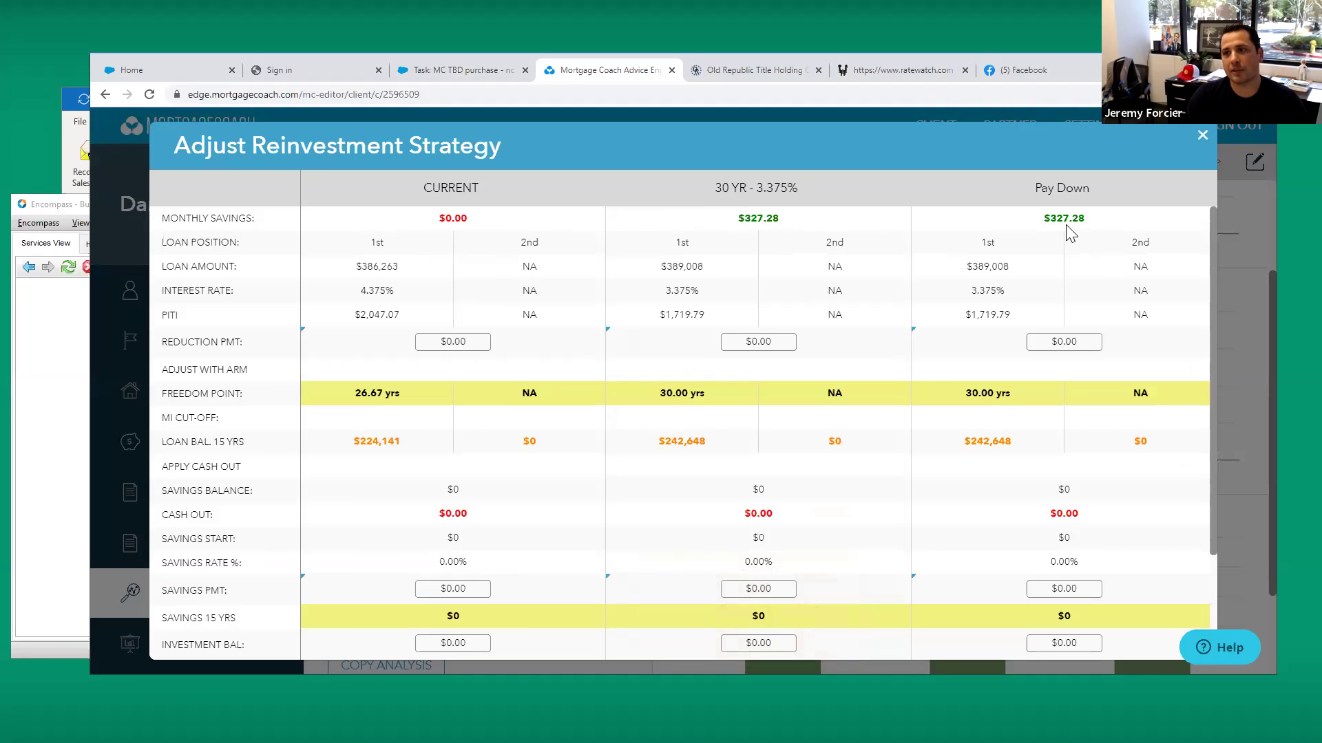
click(1077, 343)
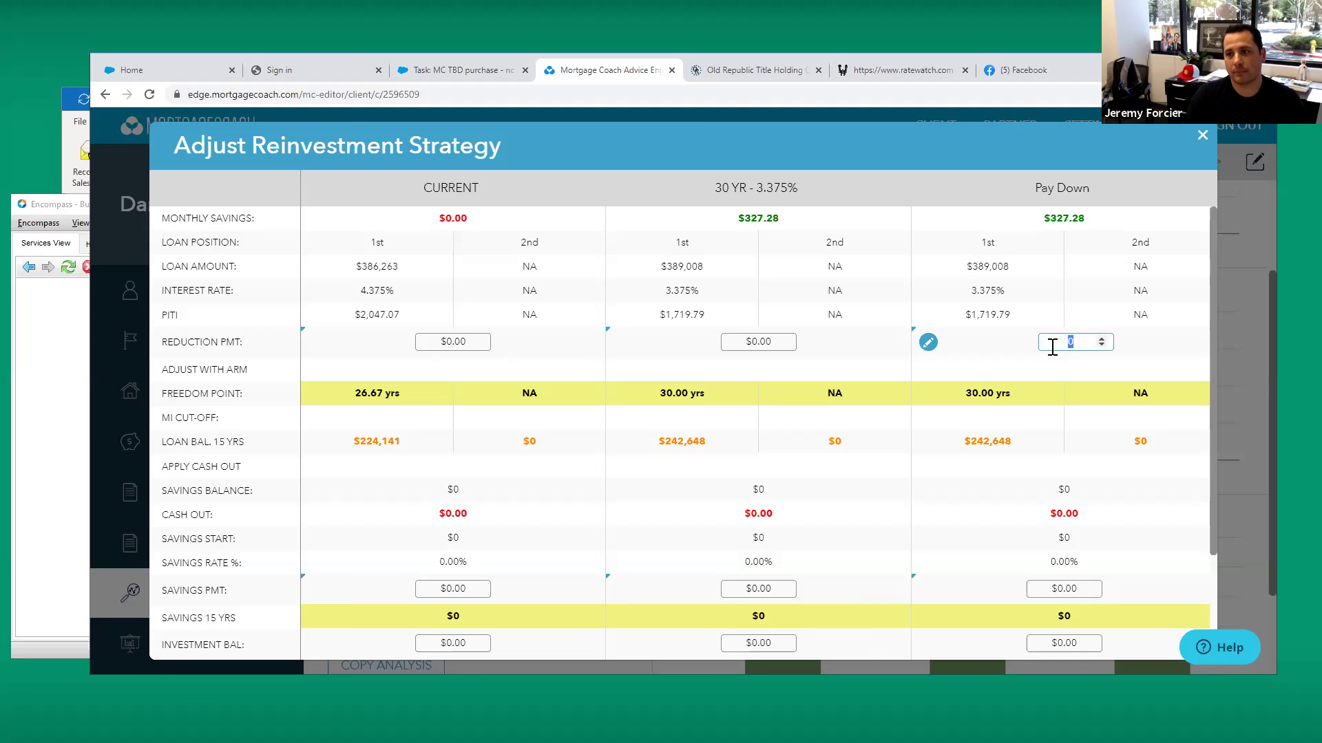
text(327)
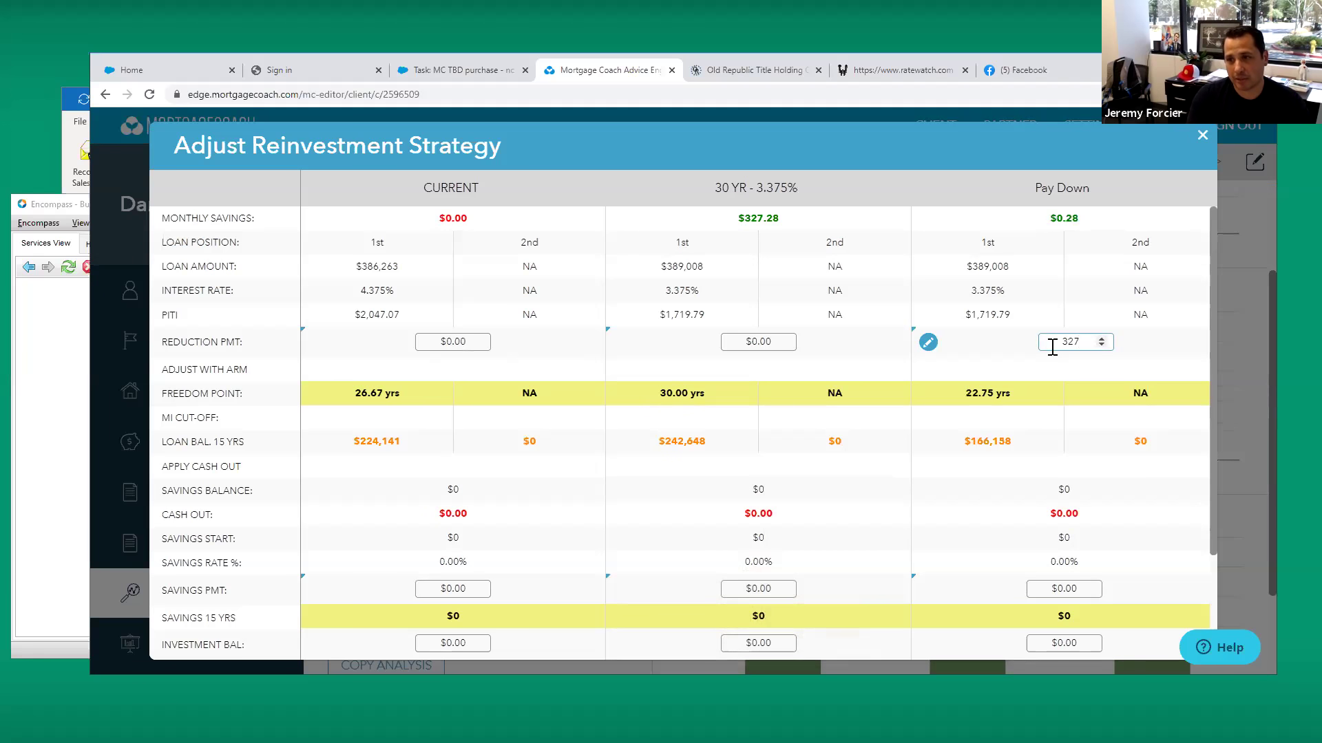
text(.28)
key(Tab)
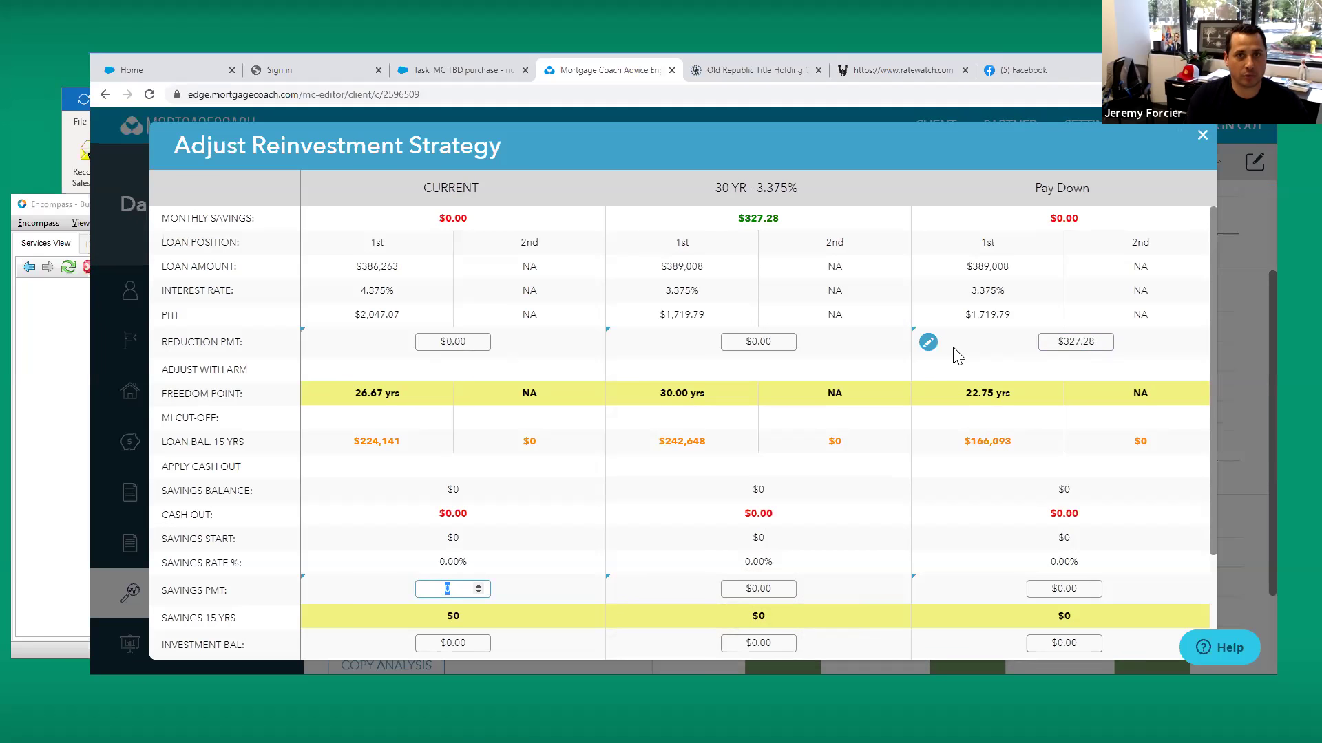
click(1201, 137)
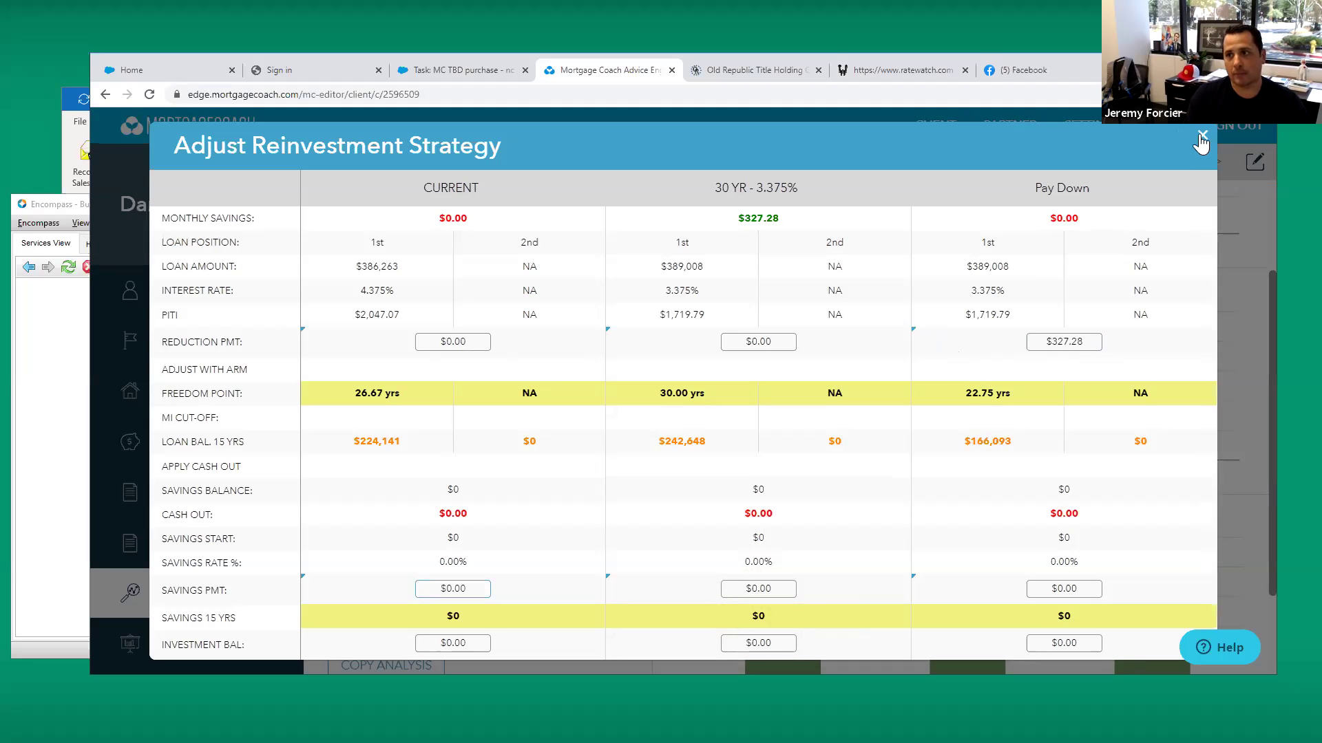
click(1201, 141)
Go to Presentation, generate a share link for the report, and choose Add Audio / Video
scroll(571, 592, down, 2)
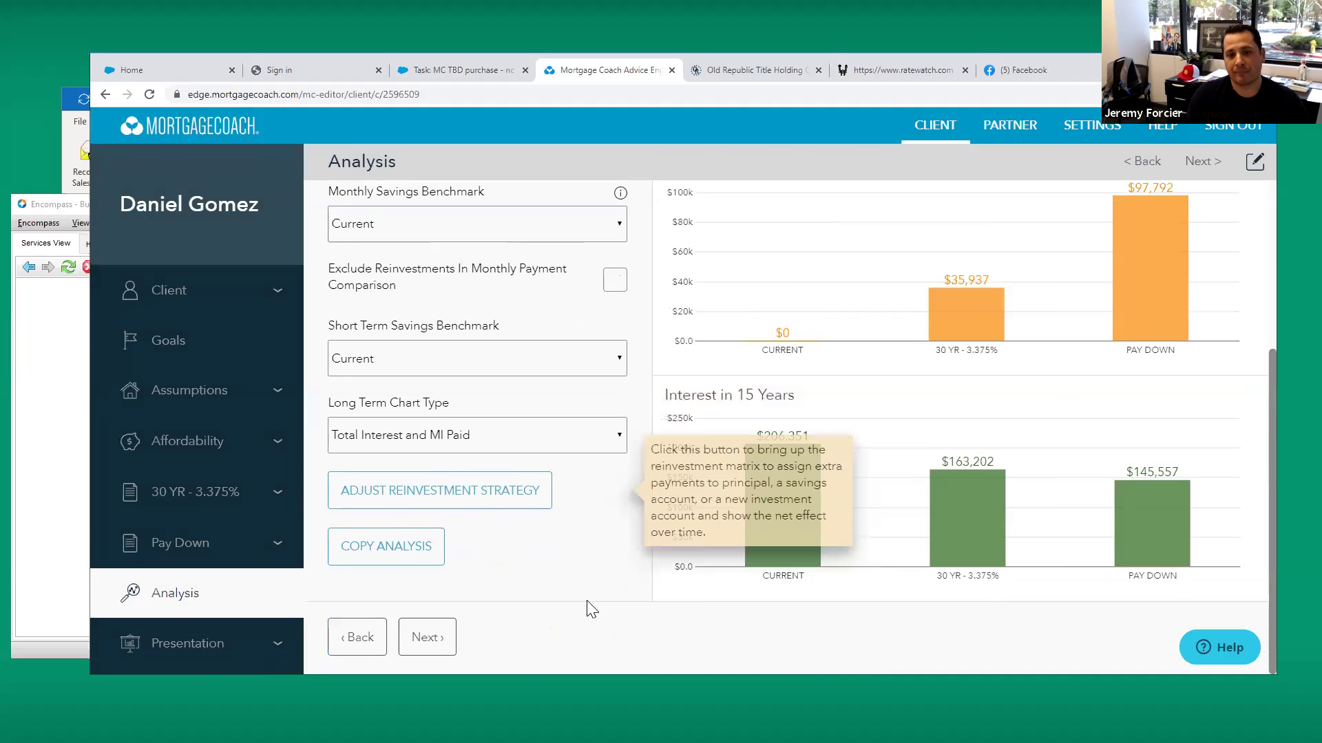
click(434, 630)
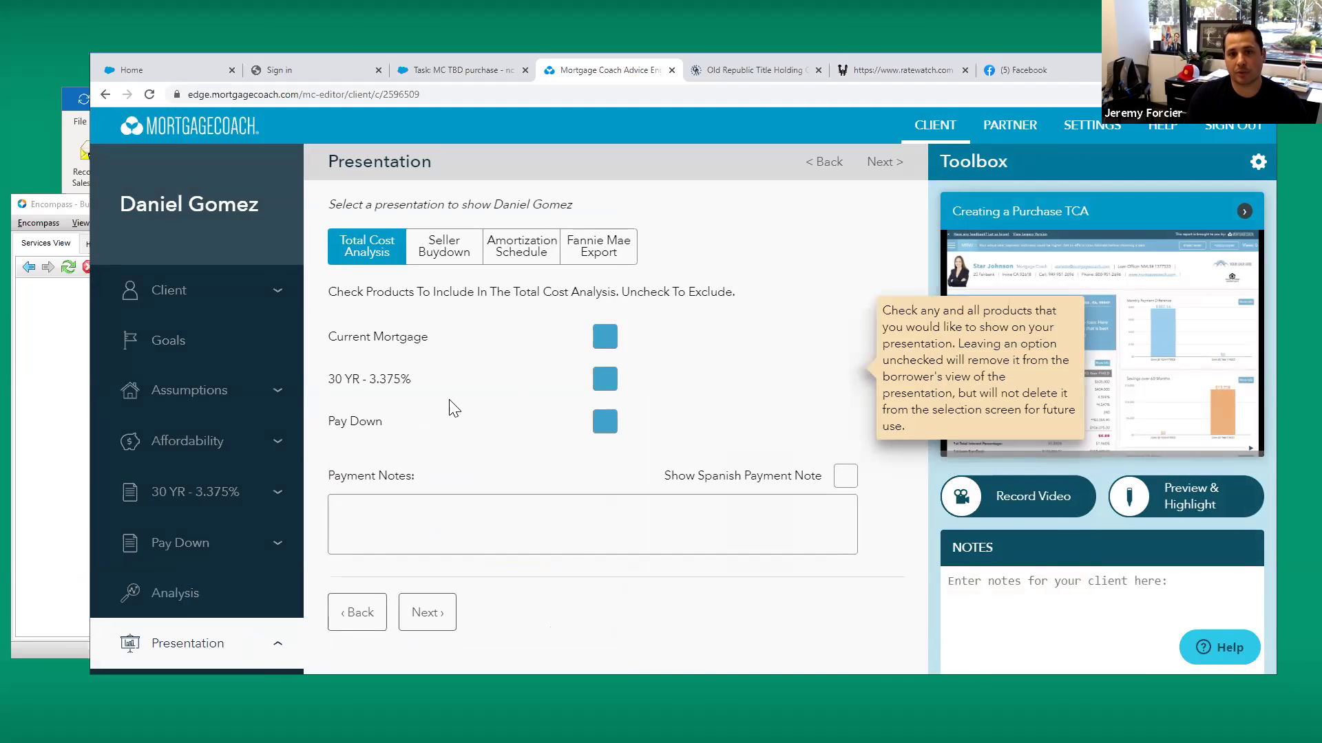
scroll(272, 507, down, 3)
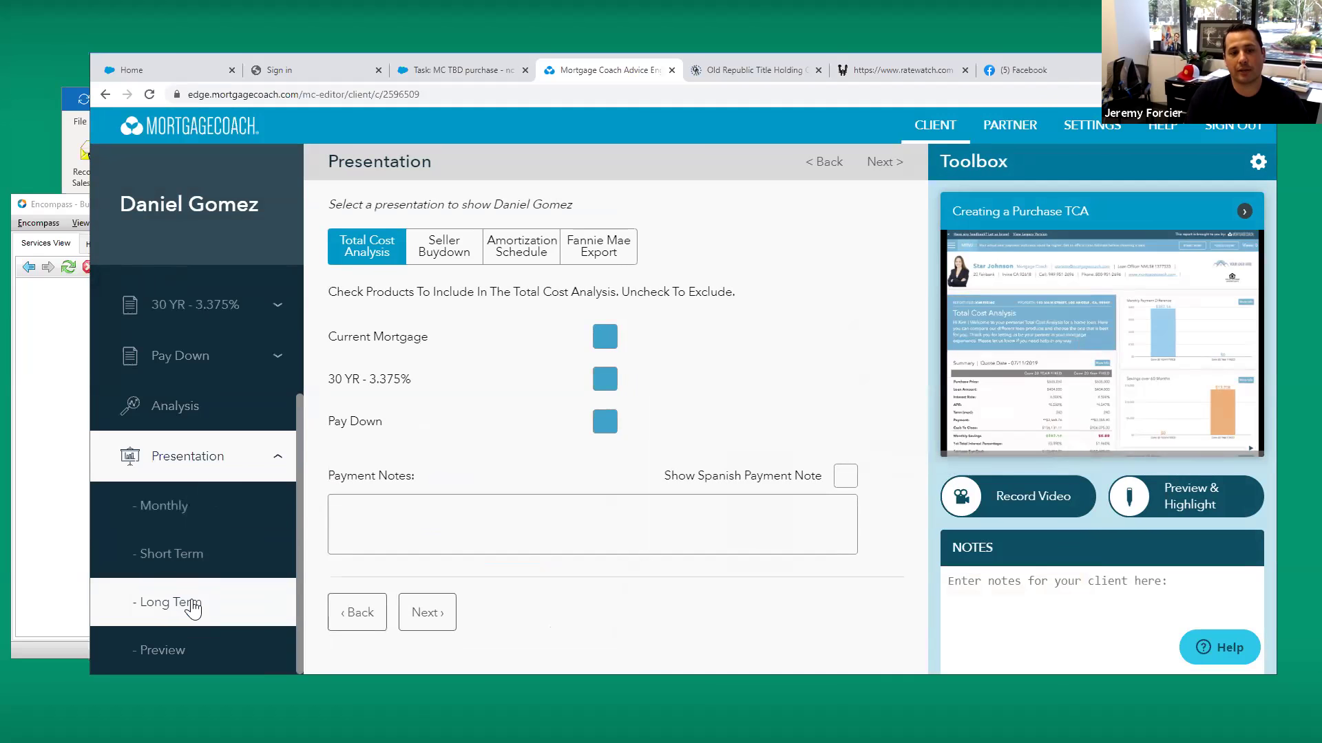
click(162, 651)
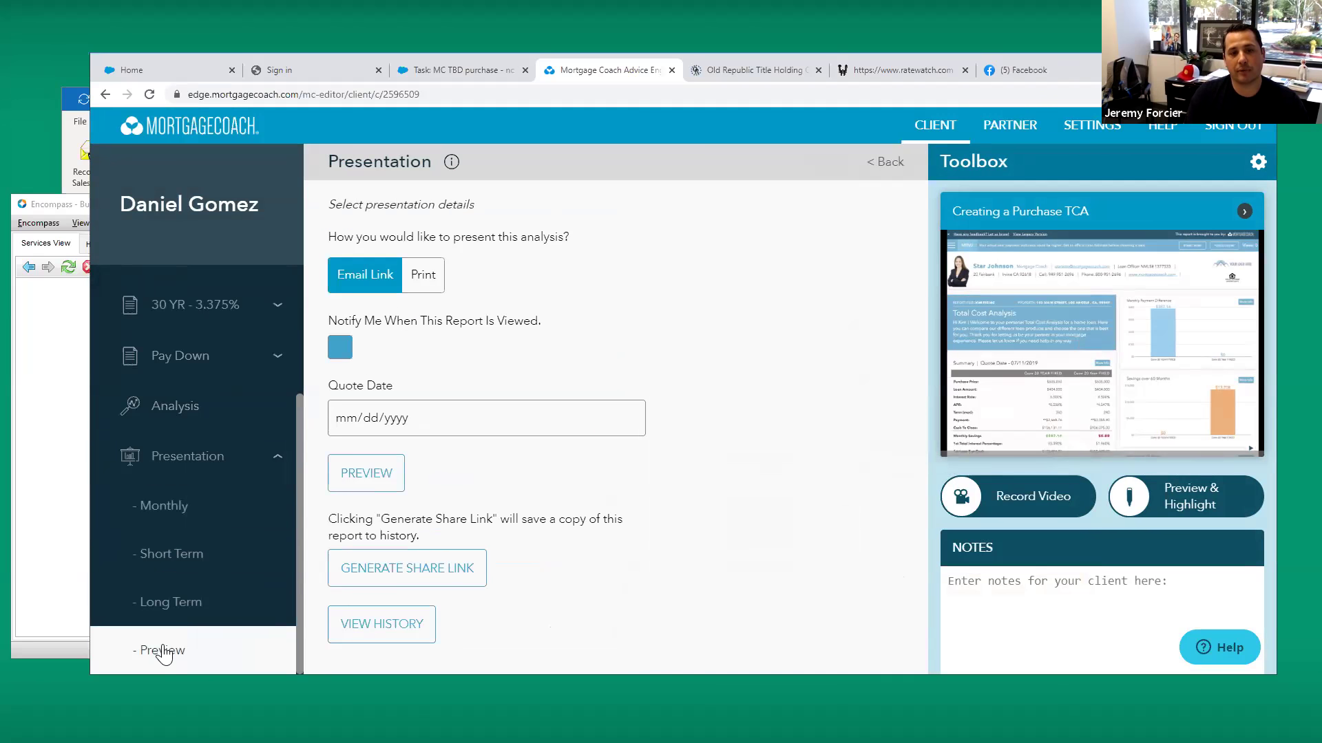
click(391, 570)
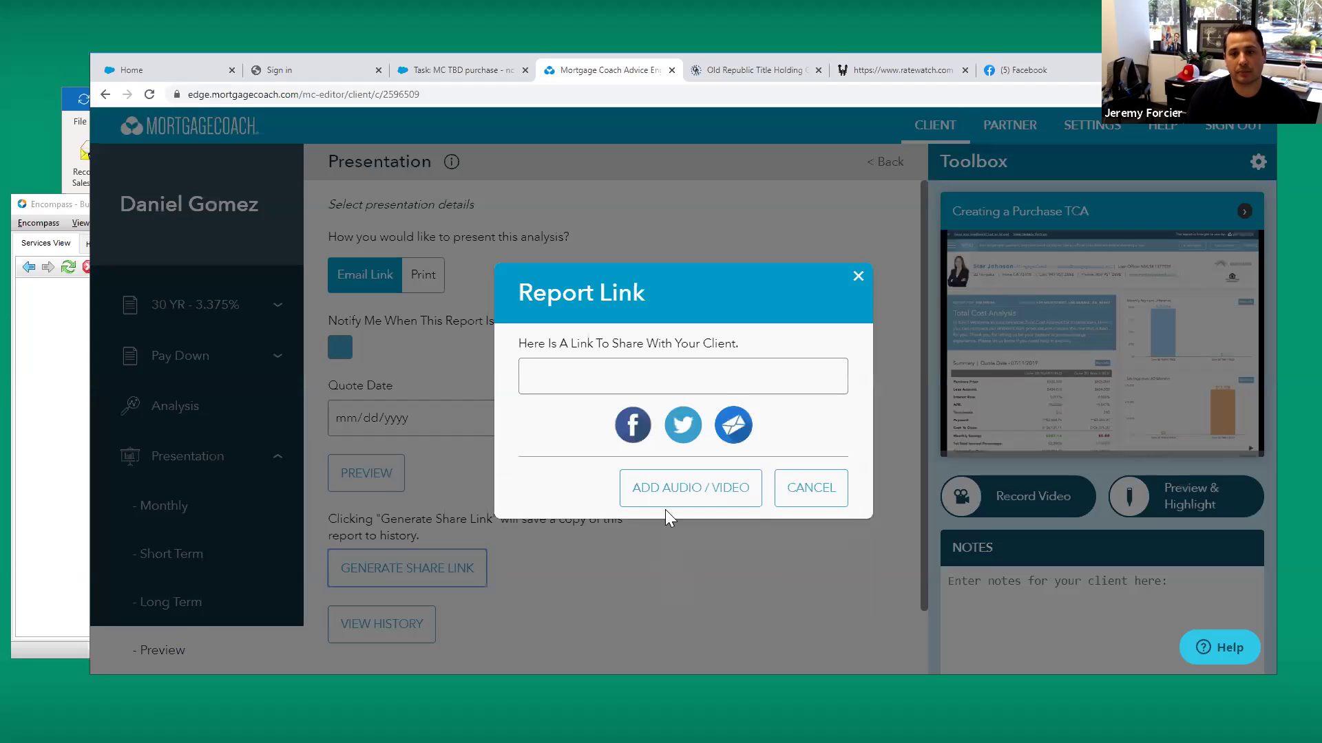
click(663, 490)
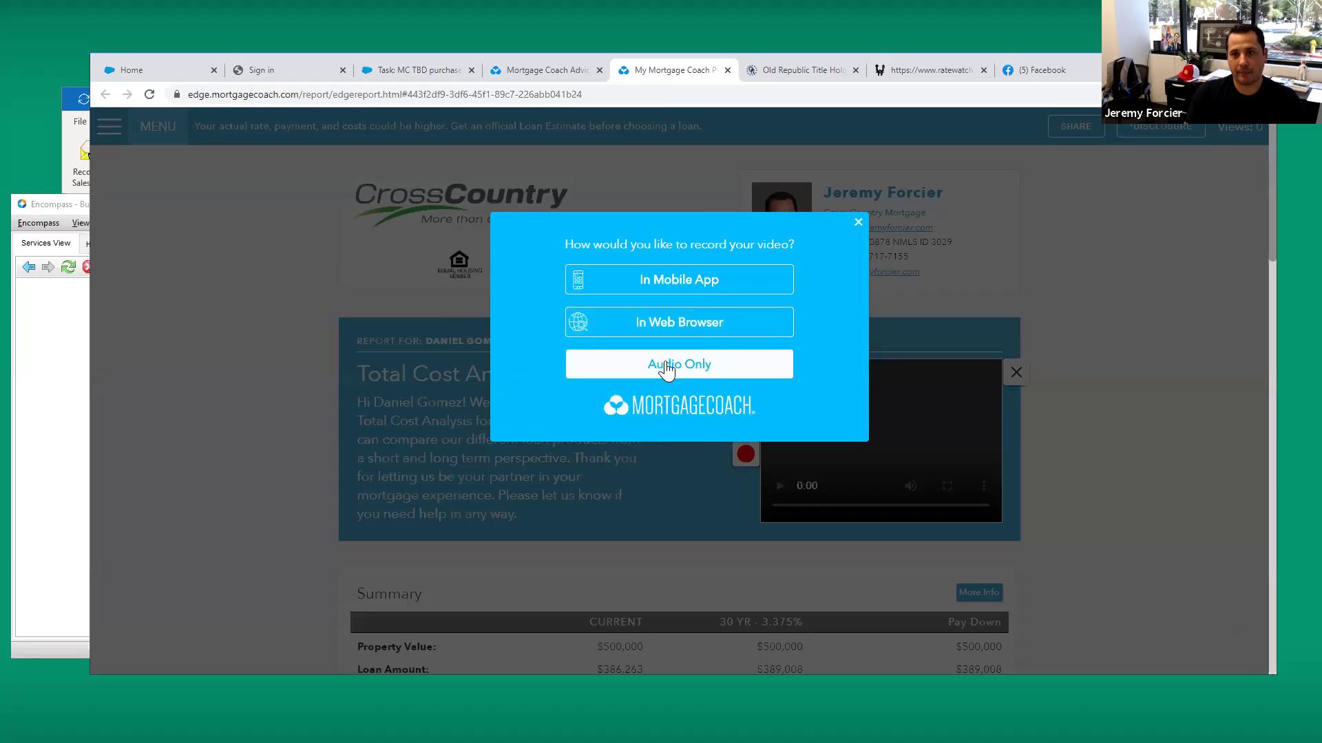
Choose In Web Browser recording, dismiss the device-access error, and scroll to the Summary table
drag(680, 333, 683, 338)
click(683, 338)
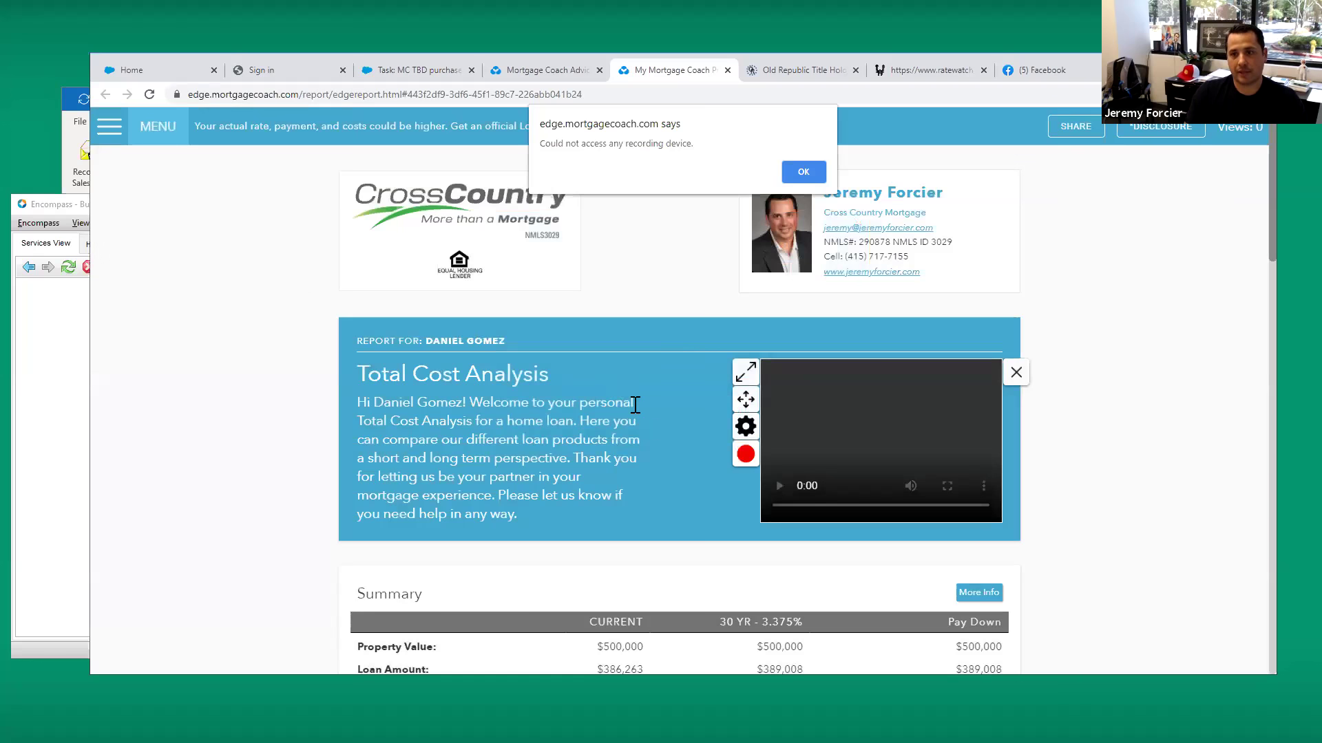
click(803, 172)
scroll(691, 399, down, 1)
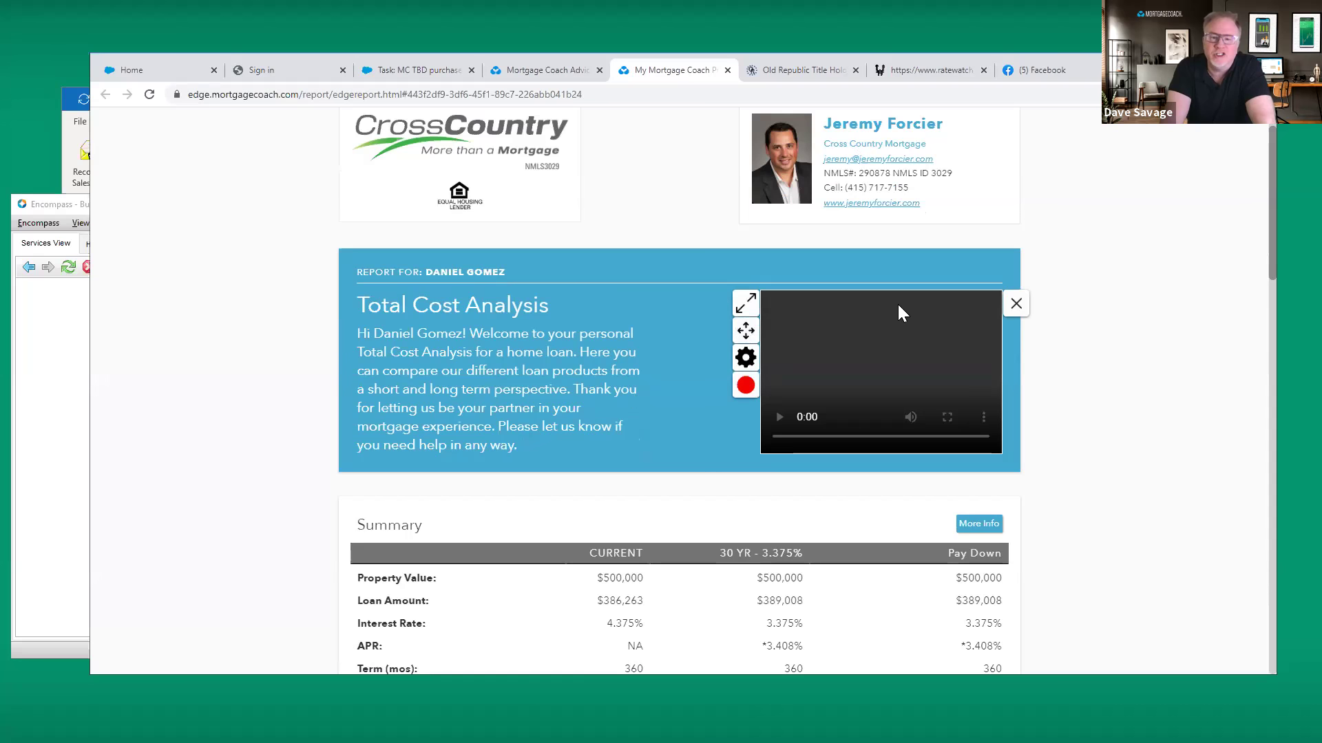
scroll(853, 303, down, 4)
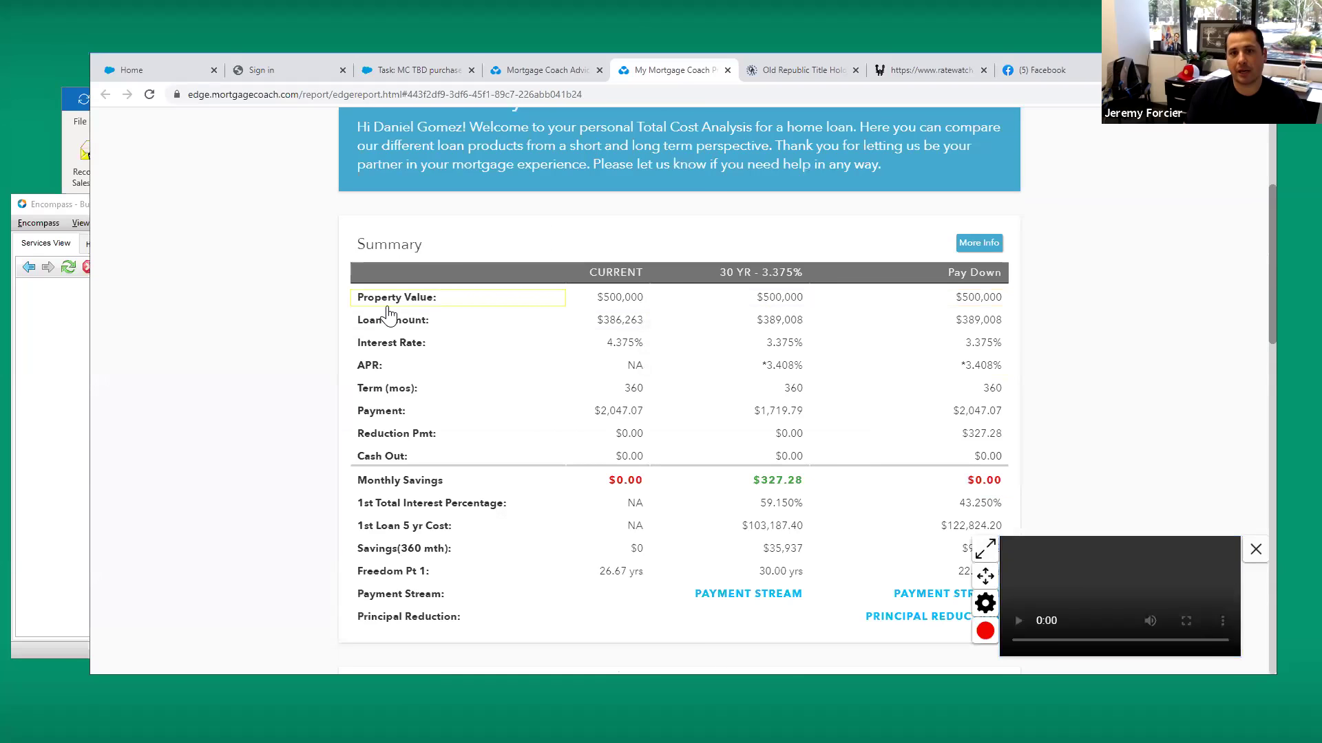
Highlight the Property Value, Loan Amount, Interest Rate and Payment rows in the Summary
click(388, 298)
click(385, 321)
click(383, 348)
click(486, 411)
scroll(498, 410, down, 1)
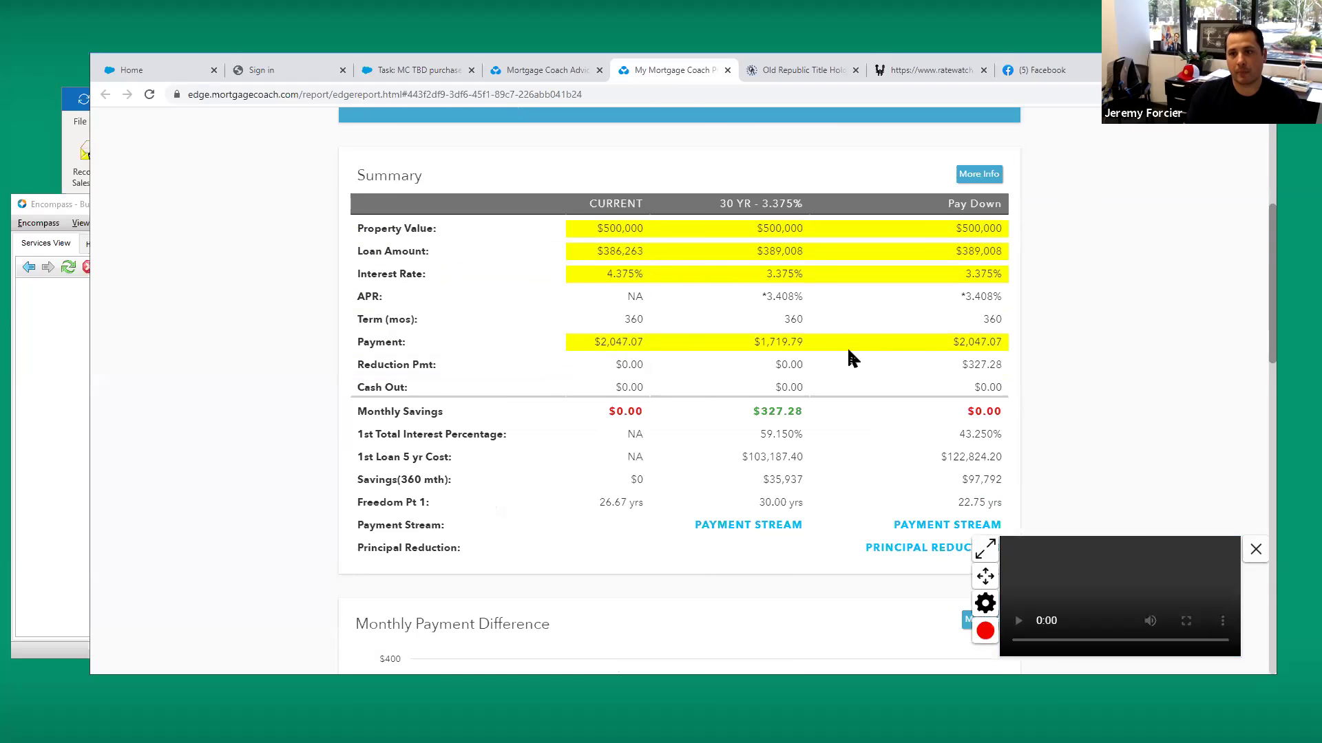
Highlight Pay Down's $327.28 Reduction Pmt and the Savings(360 mth) and Freedom Pt 1 rows
click(983, 370)
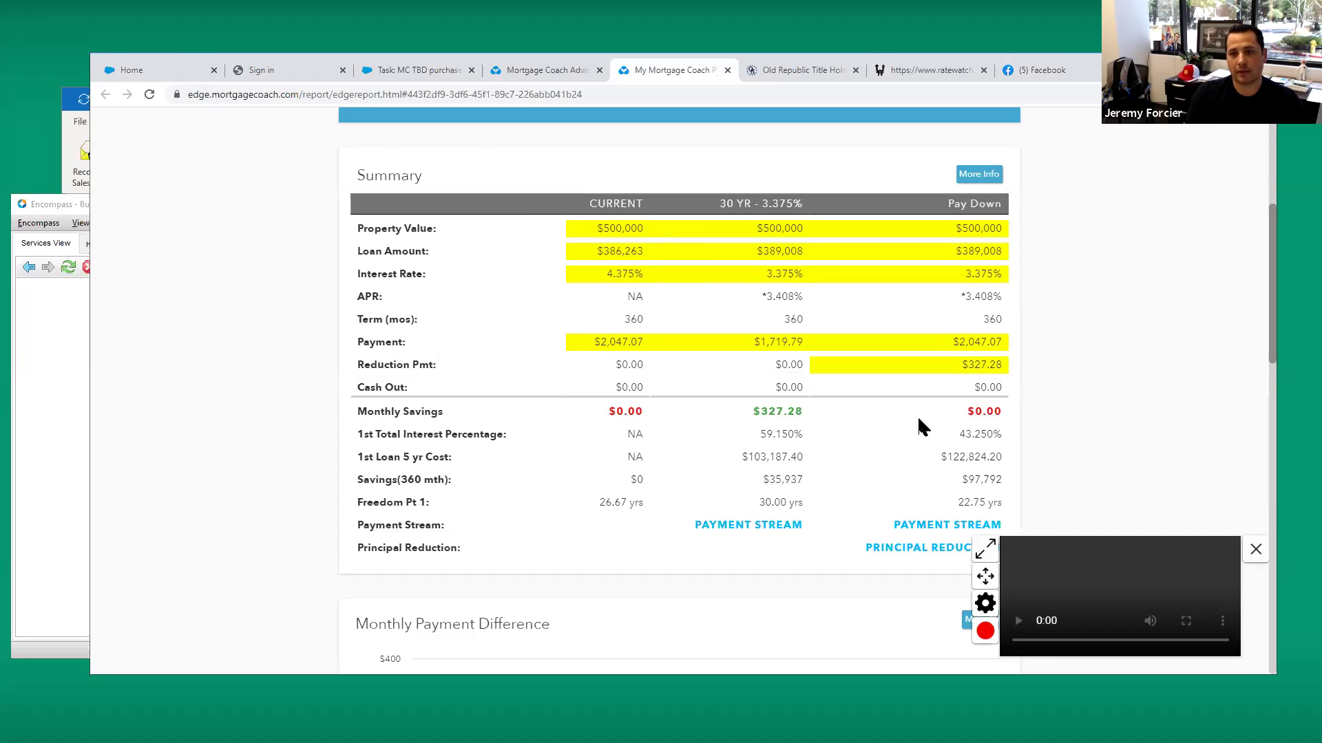
click(394, 484)
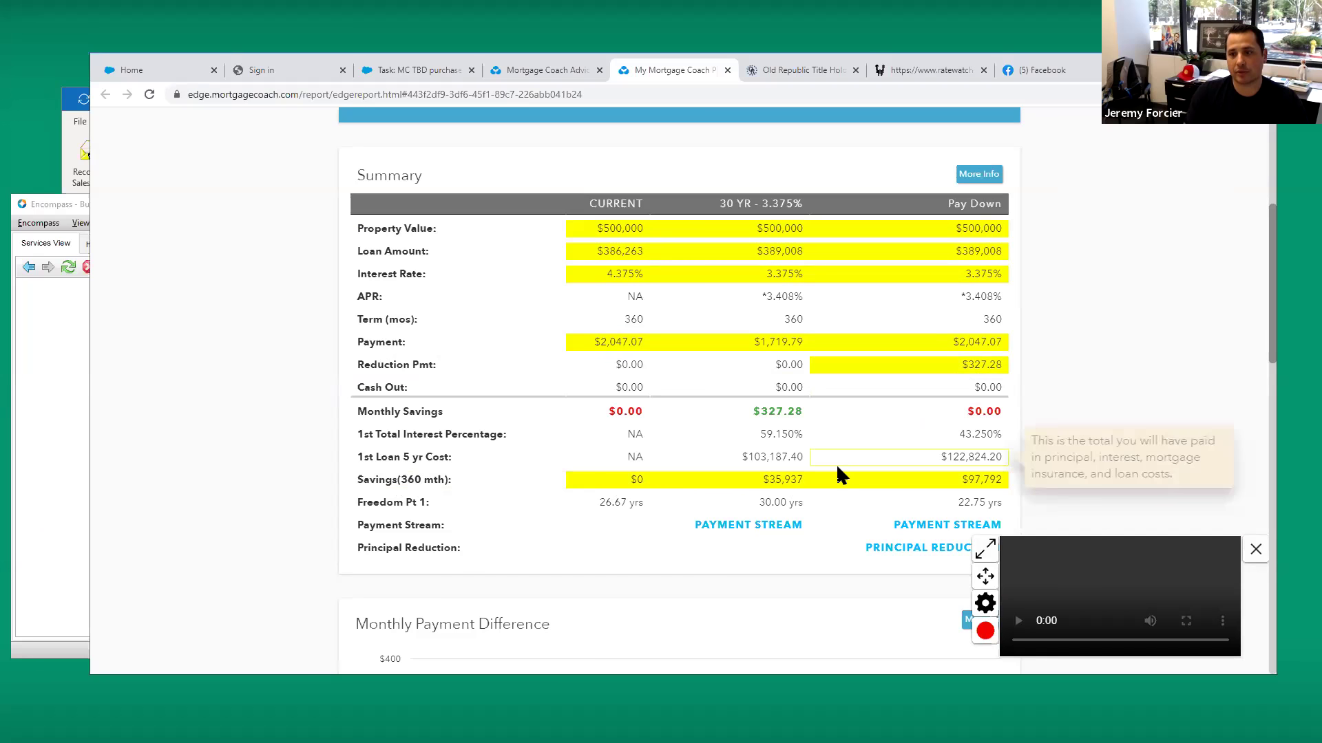
click(393, 508)
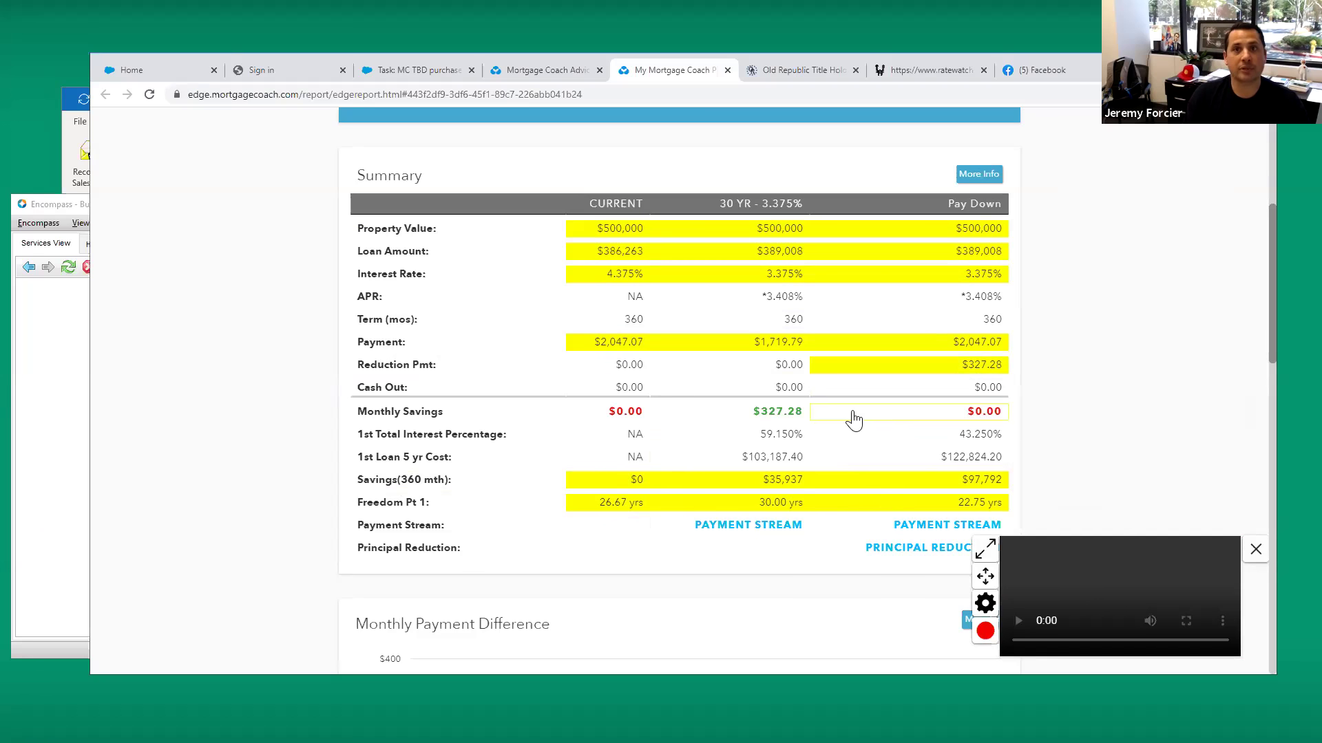
click(985, 632)
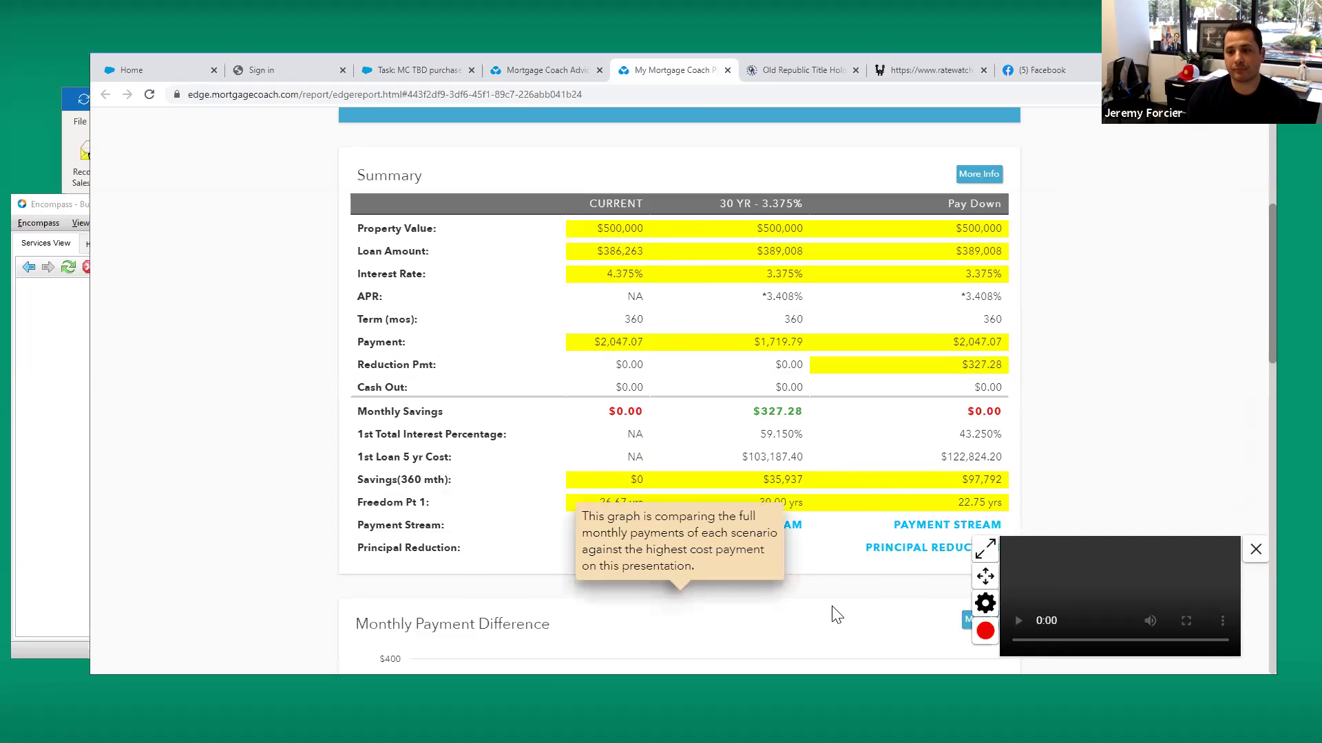
Dismiss the recording-device alert and highlight the 30 YR $327.28 Monthly Savings cell
click(816, 171)
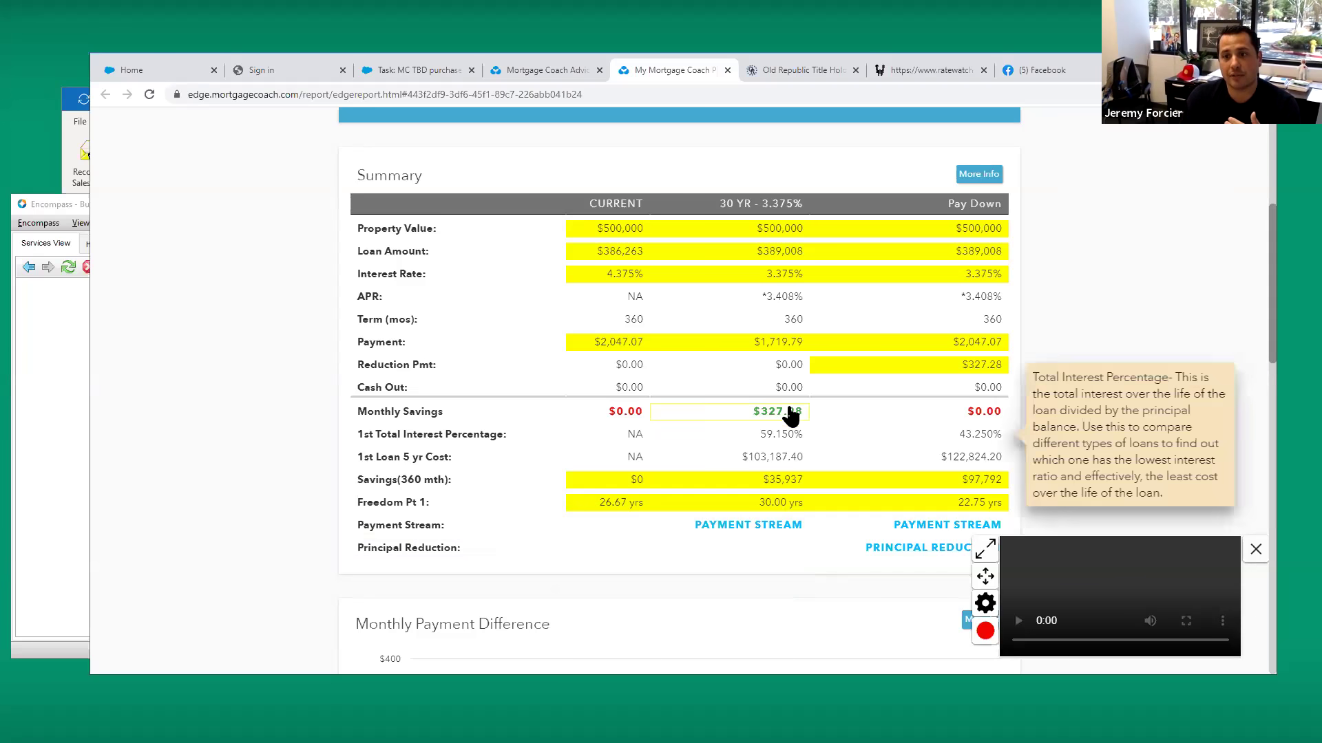
mouse_move(700, 461)
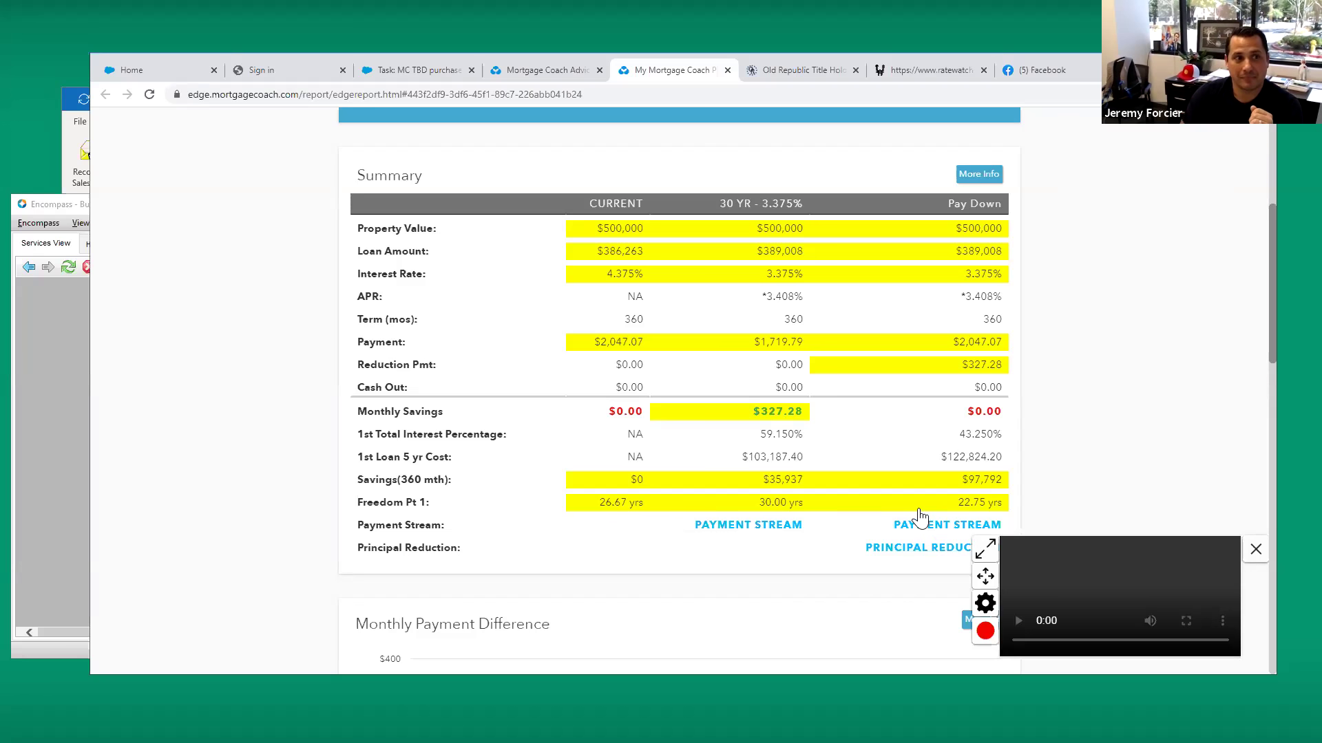
Close the floating video recorder covering the Summary table
click(1255, 548)
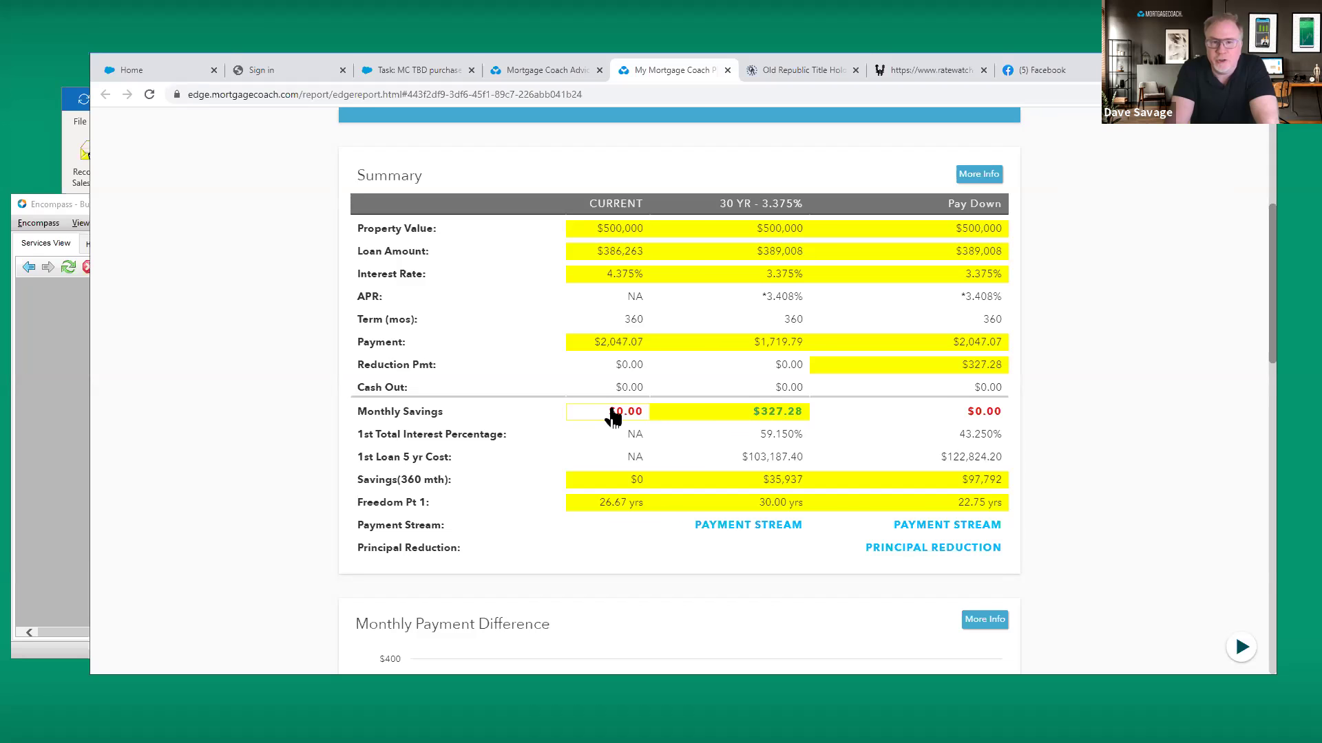
Return to the Mortgage Coach Advisor tab and cancel the Report Link dialog
click(527, 68)
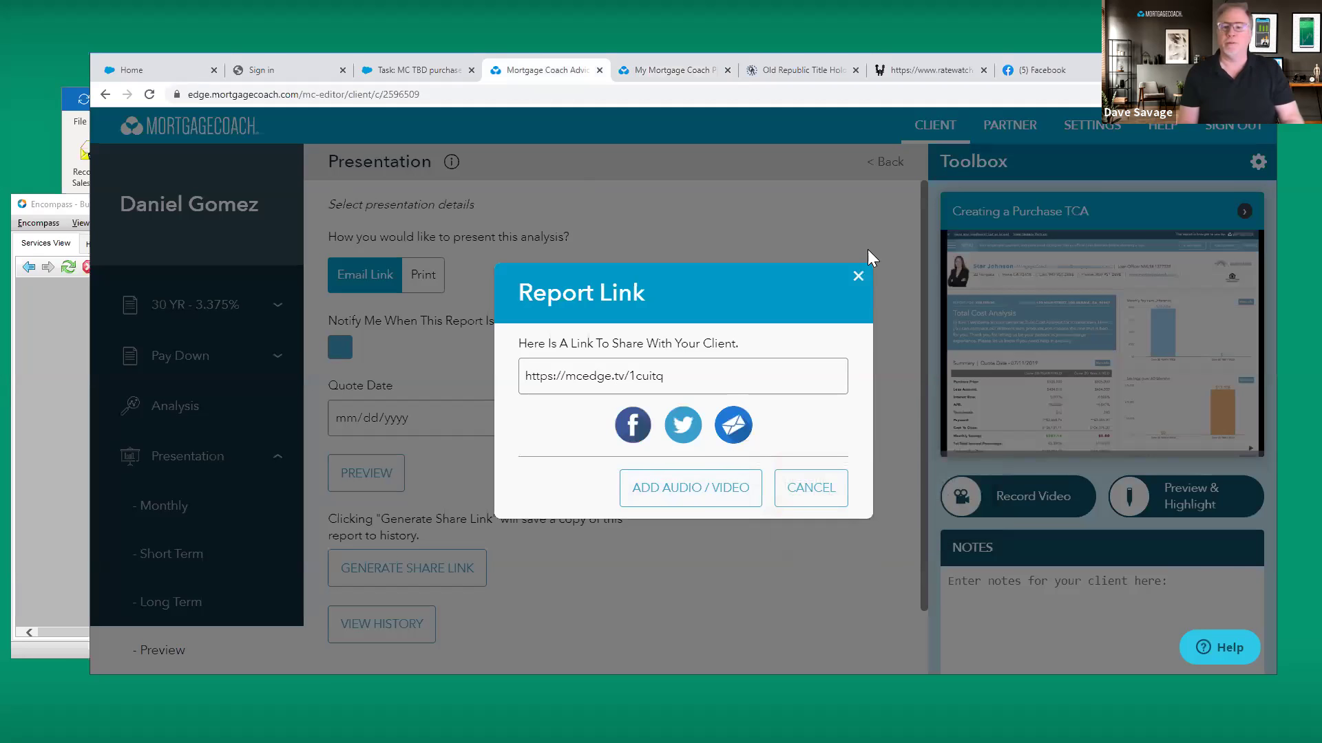
click(862, 275)
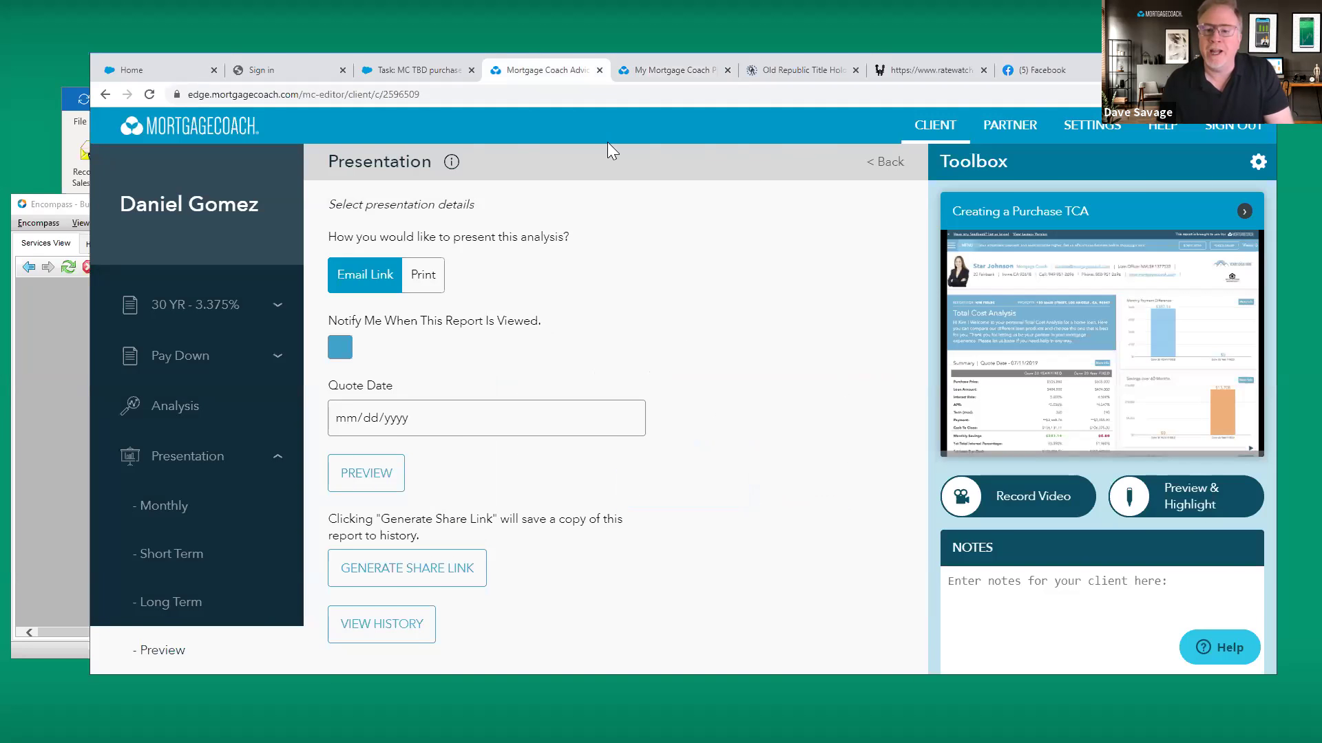
mouse_move(1060, 411)
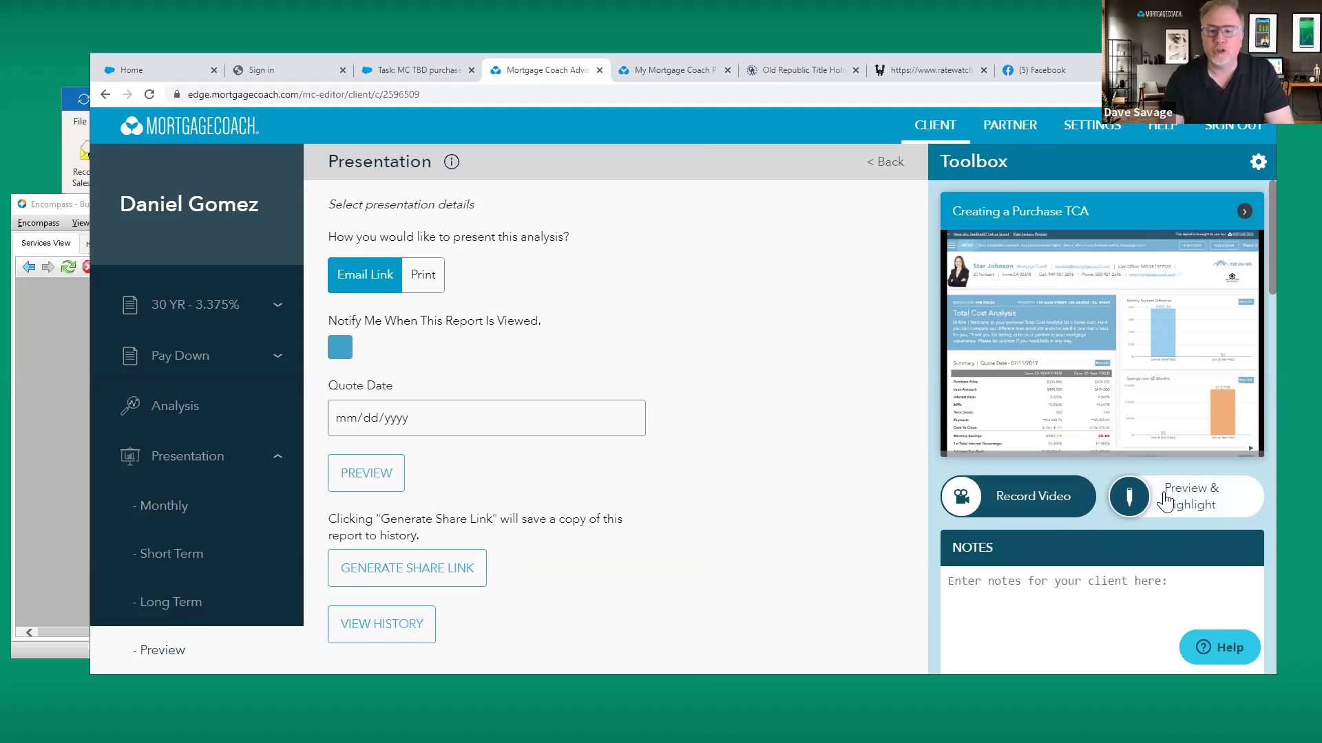
Scroll the Toolbox to OB Mortgage Market Indices, maximize the browser, and show the Credit and LTV chart
scroll(1165, 501, down, 6)
scroll(1164, 499, down, 2)
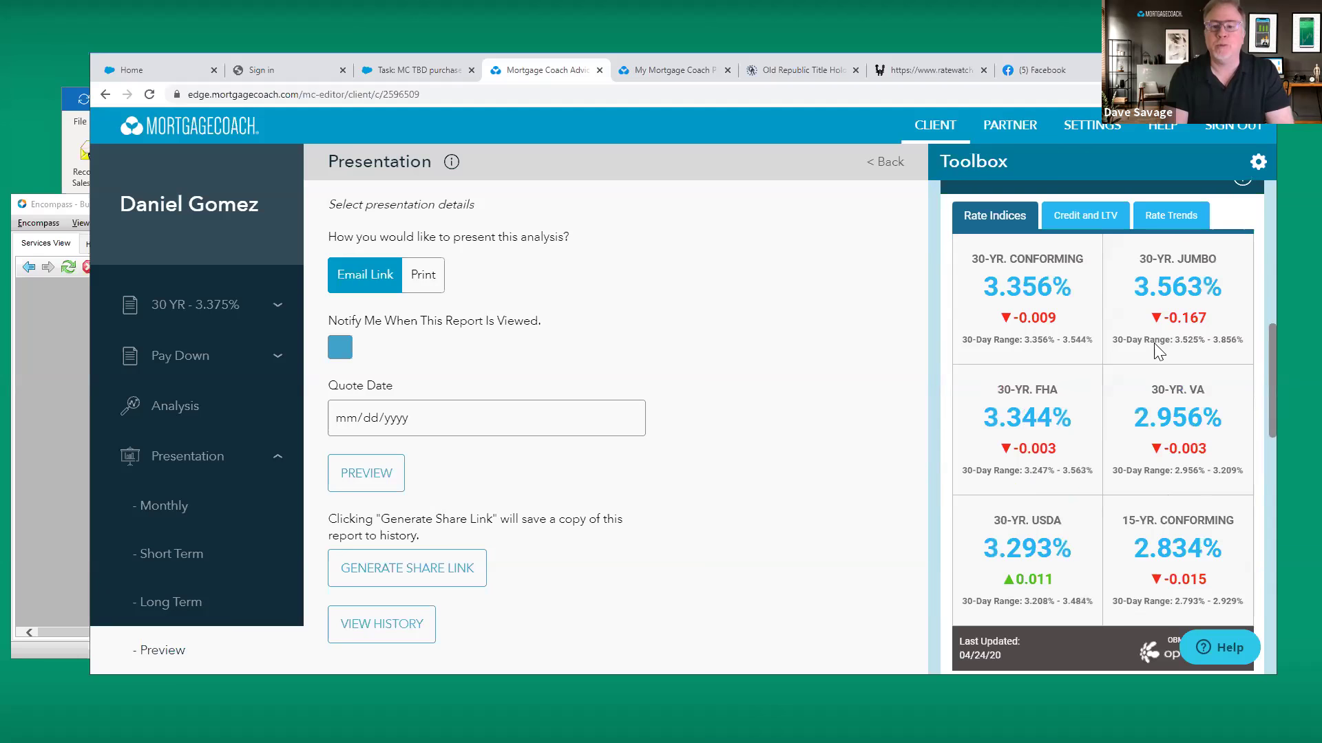
key(super+Up)
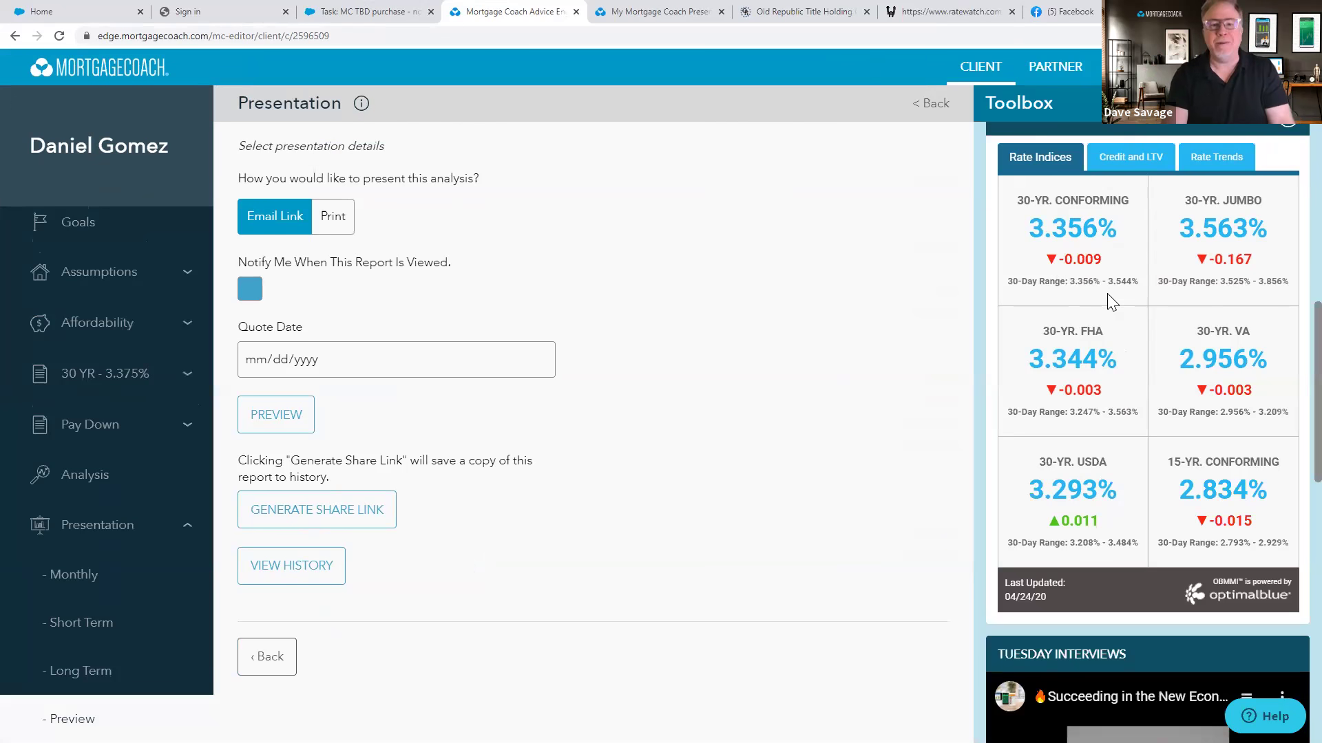
click(1127, 158)
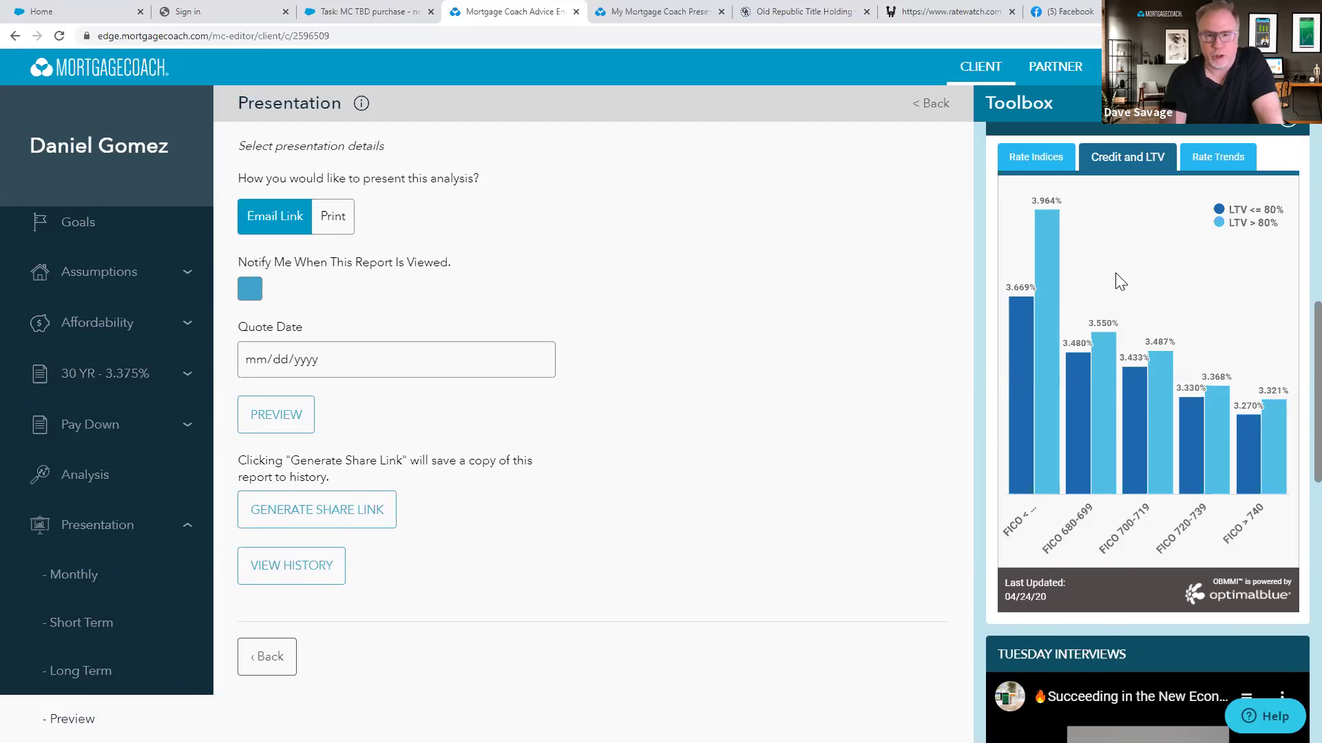
scroll(1116, 274, down, 3)
scroll(1116, 274, down, 4)
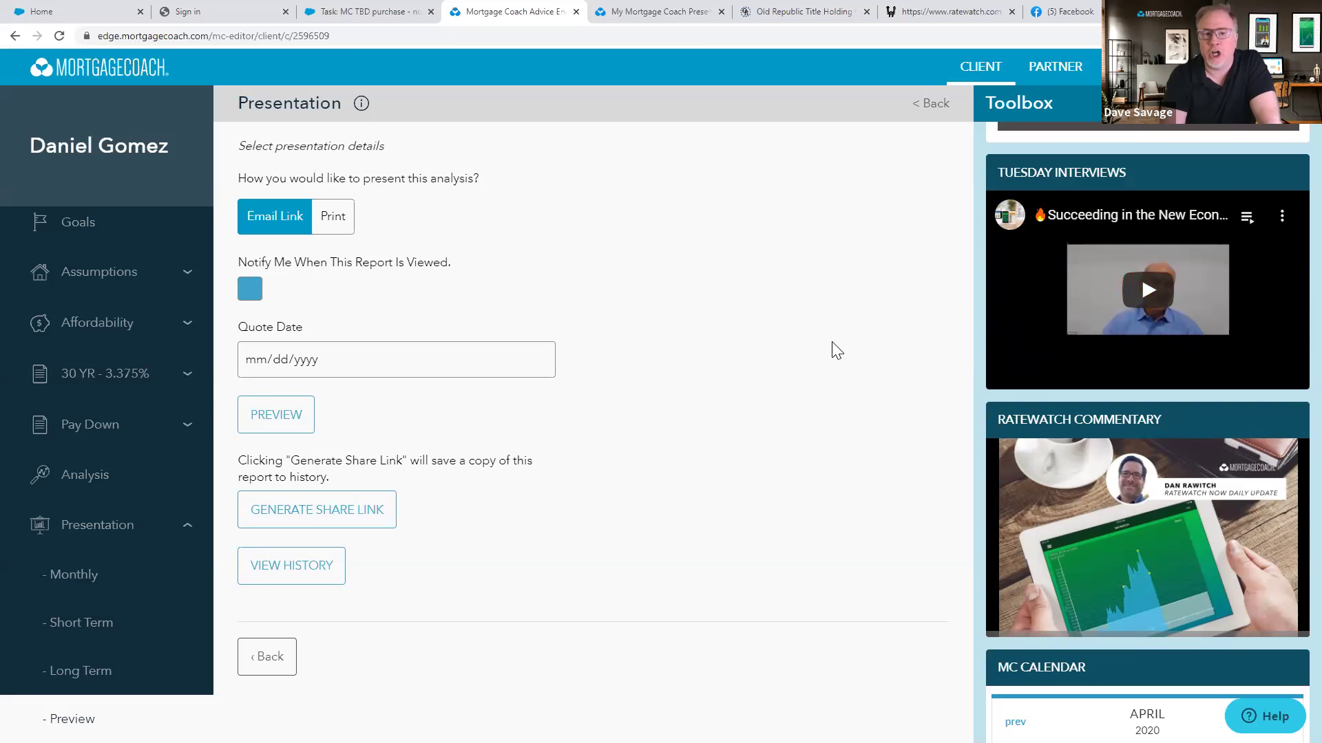
scroll(1058, 386, up, 10)
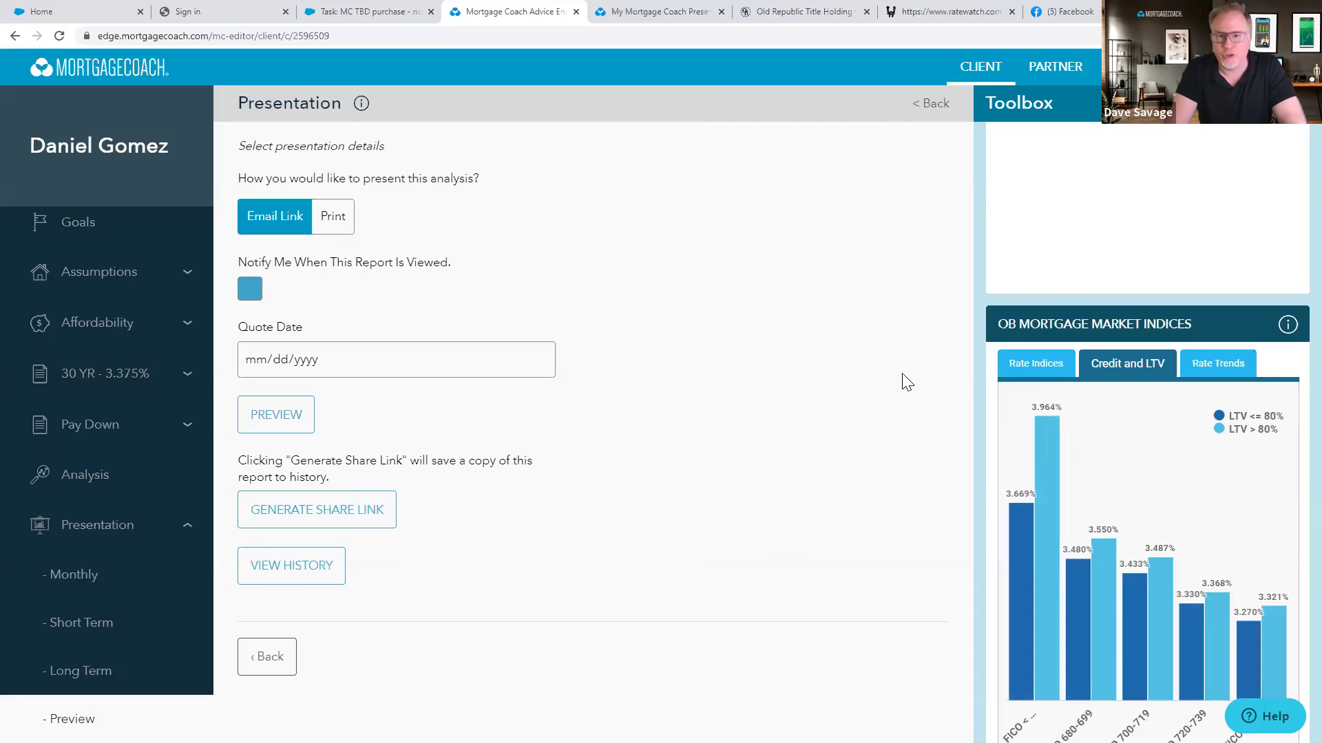
scroll(976, 392, down, 2)
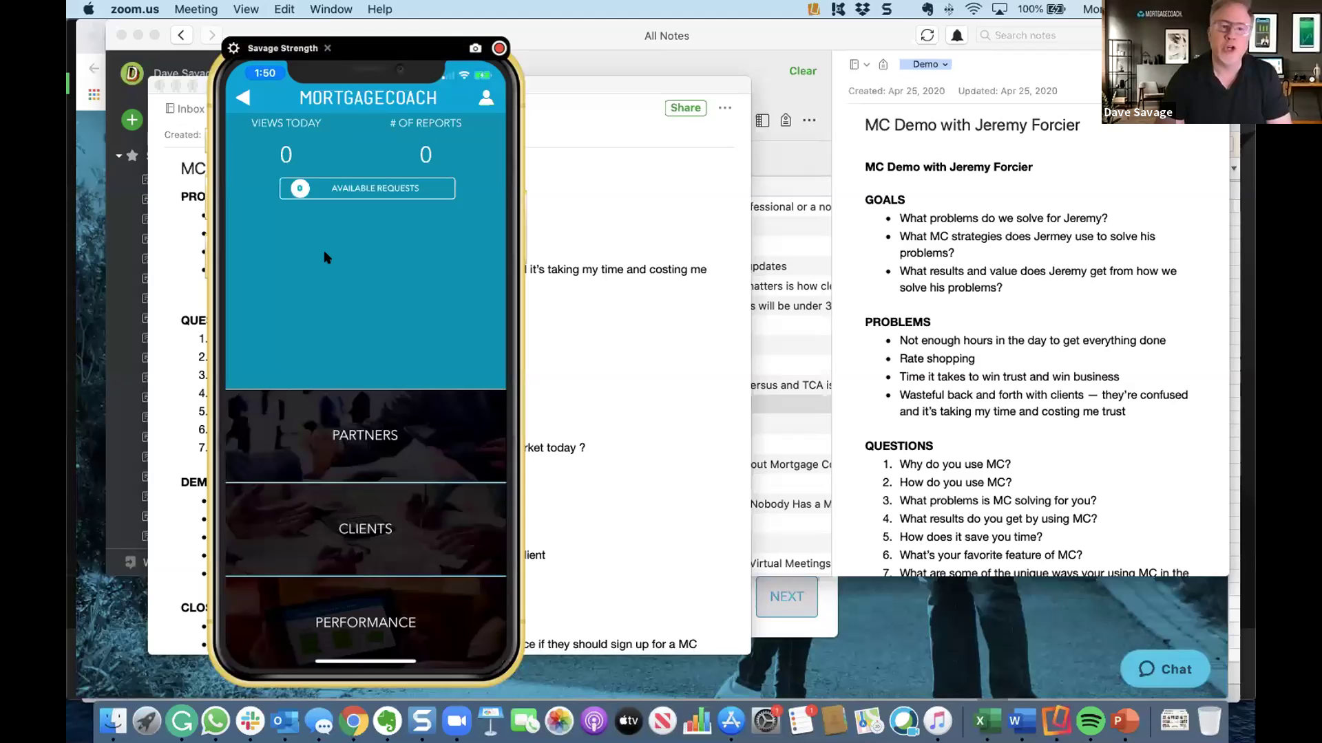
Bring the Reflector 3 phone mirror forward and move it to the centre of the screen
click(448, 278)
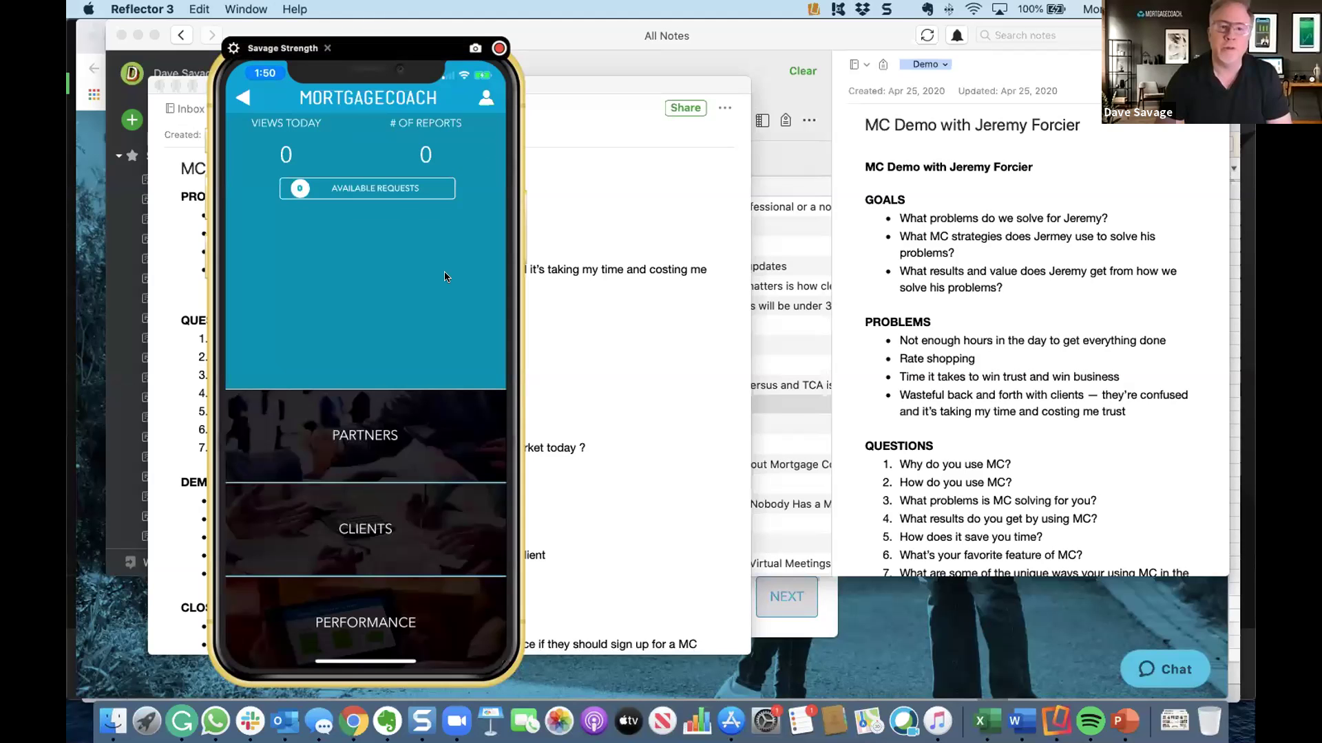
drag(376, 52, 613, 64)
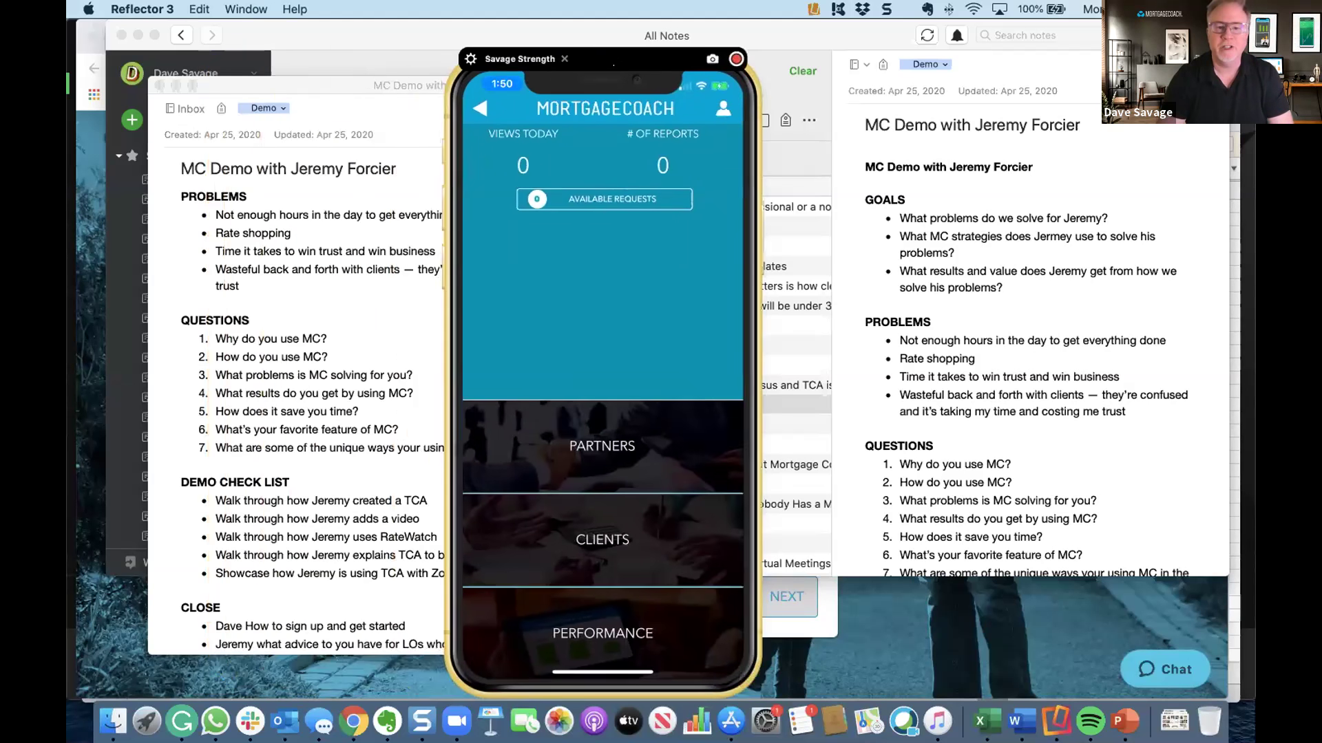